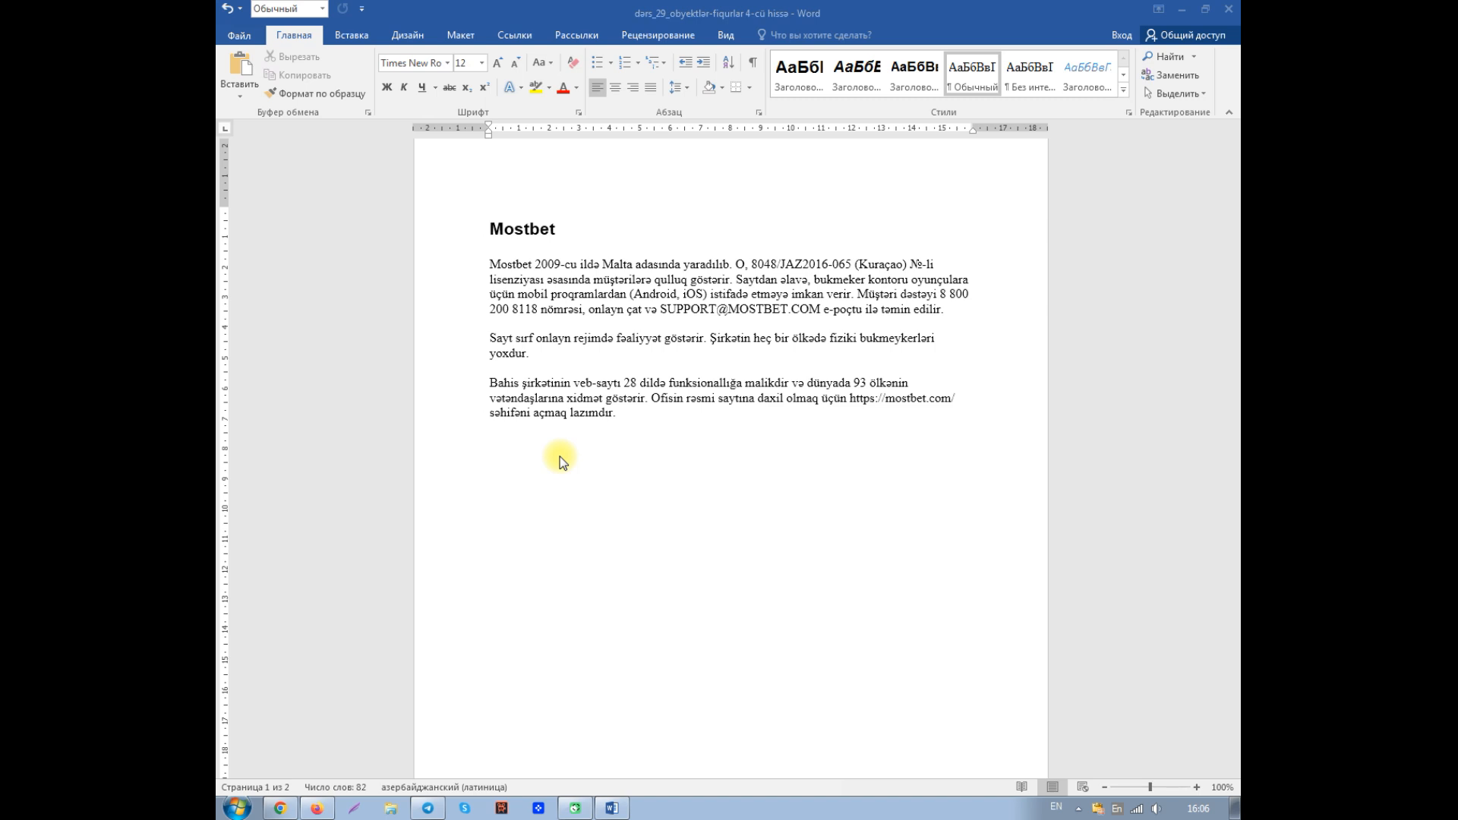
- Draw a rectangle about 2.7 cm high and 3.9 cm wide below the last paragraph, near the page's left margin
left_click(1008, 478)
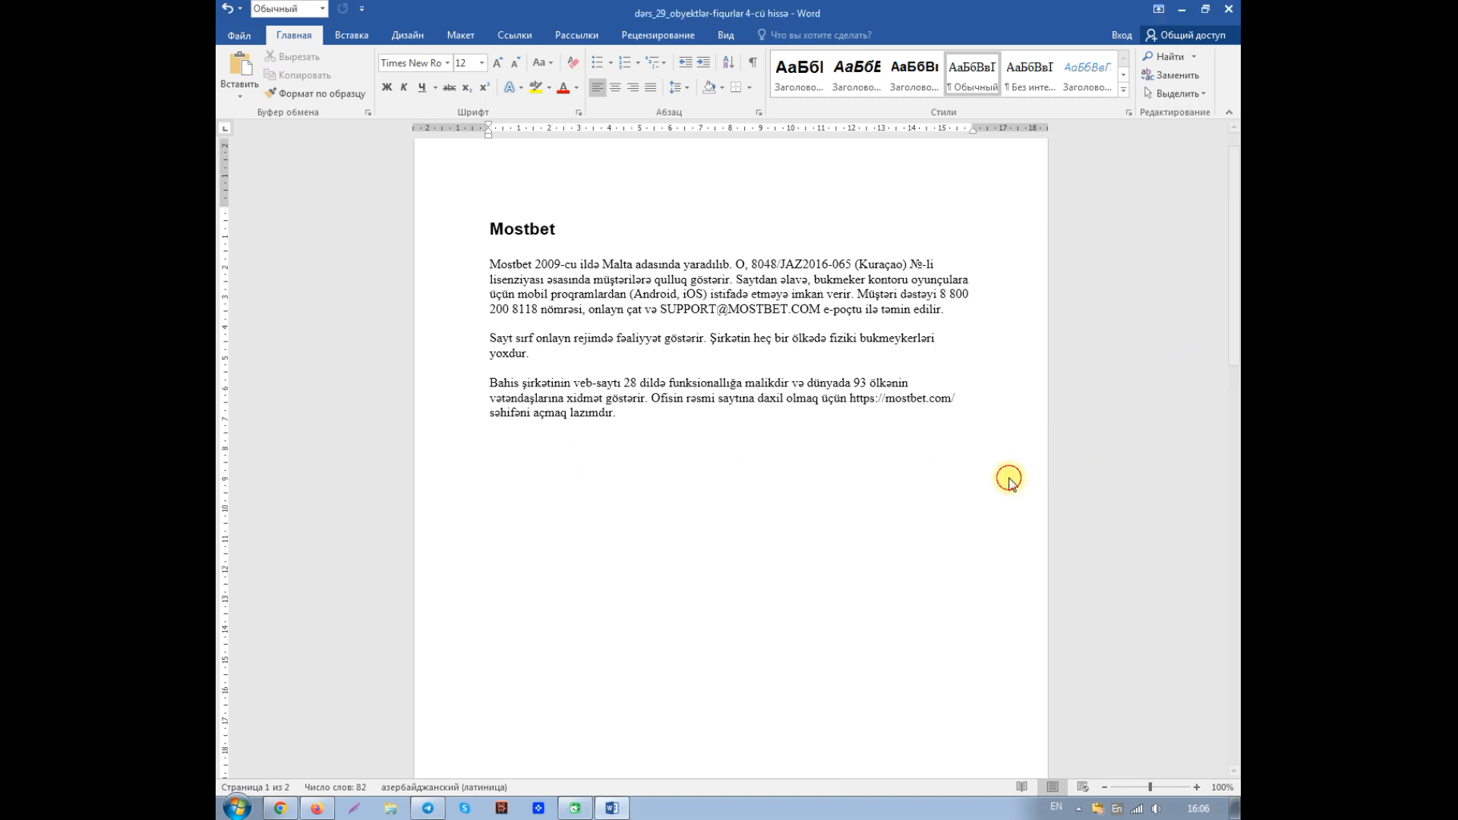
left_click_drag(1234, 338, 1234, 363)
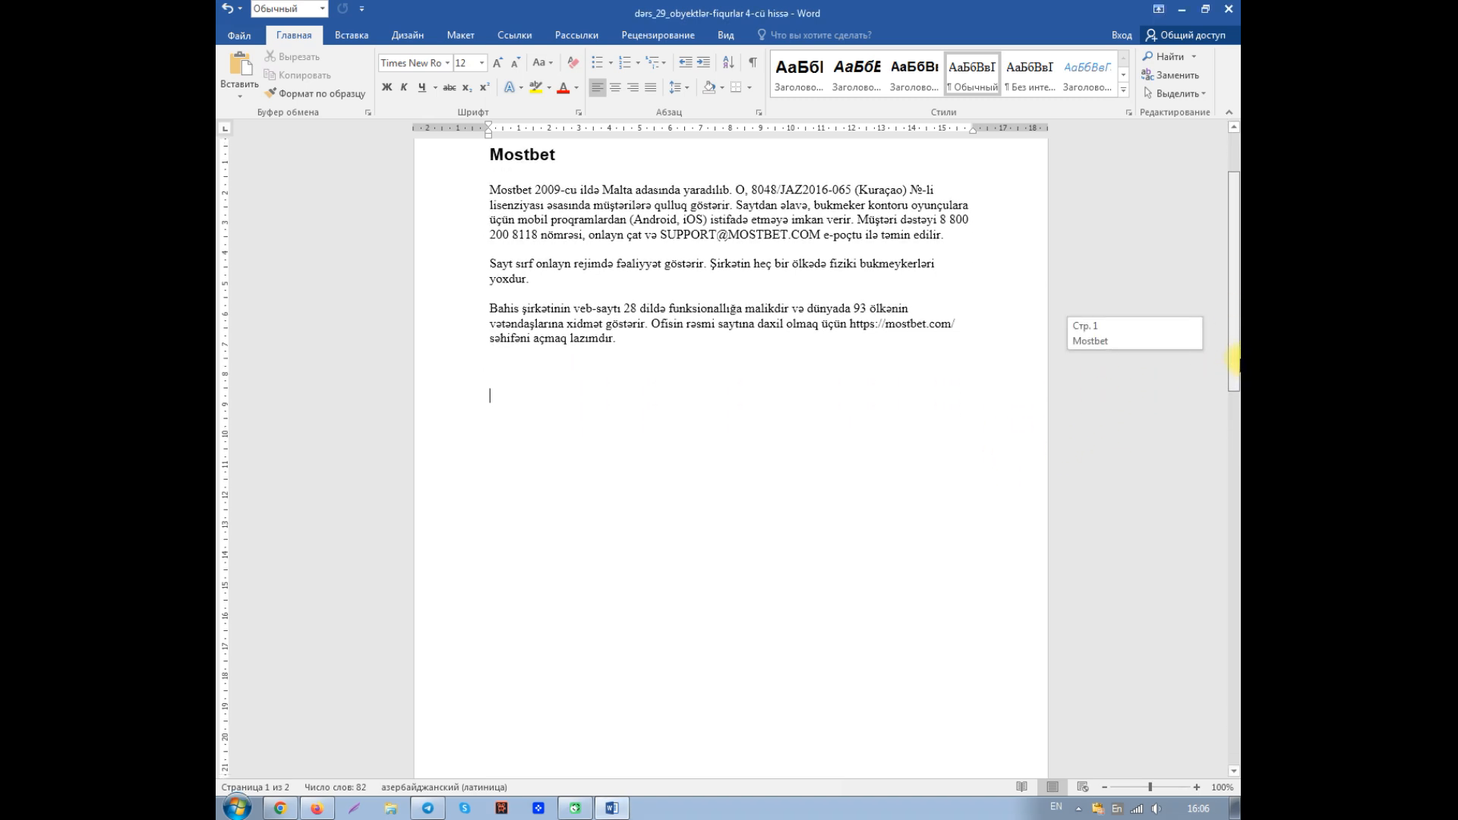
left_click(357, 35)
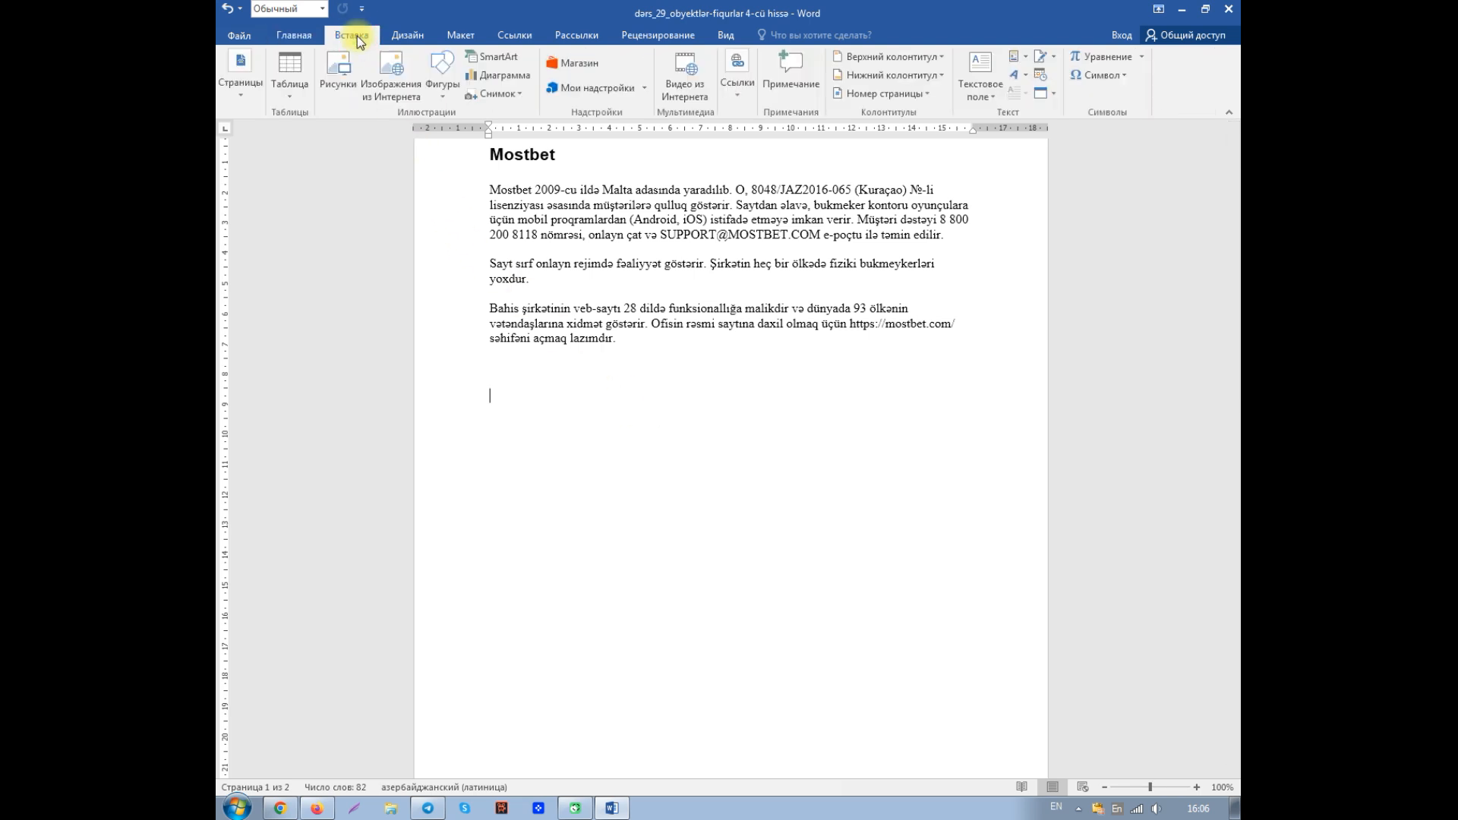
left_click(442, 97)
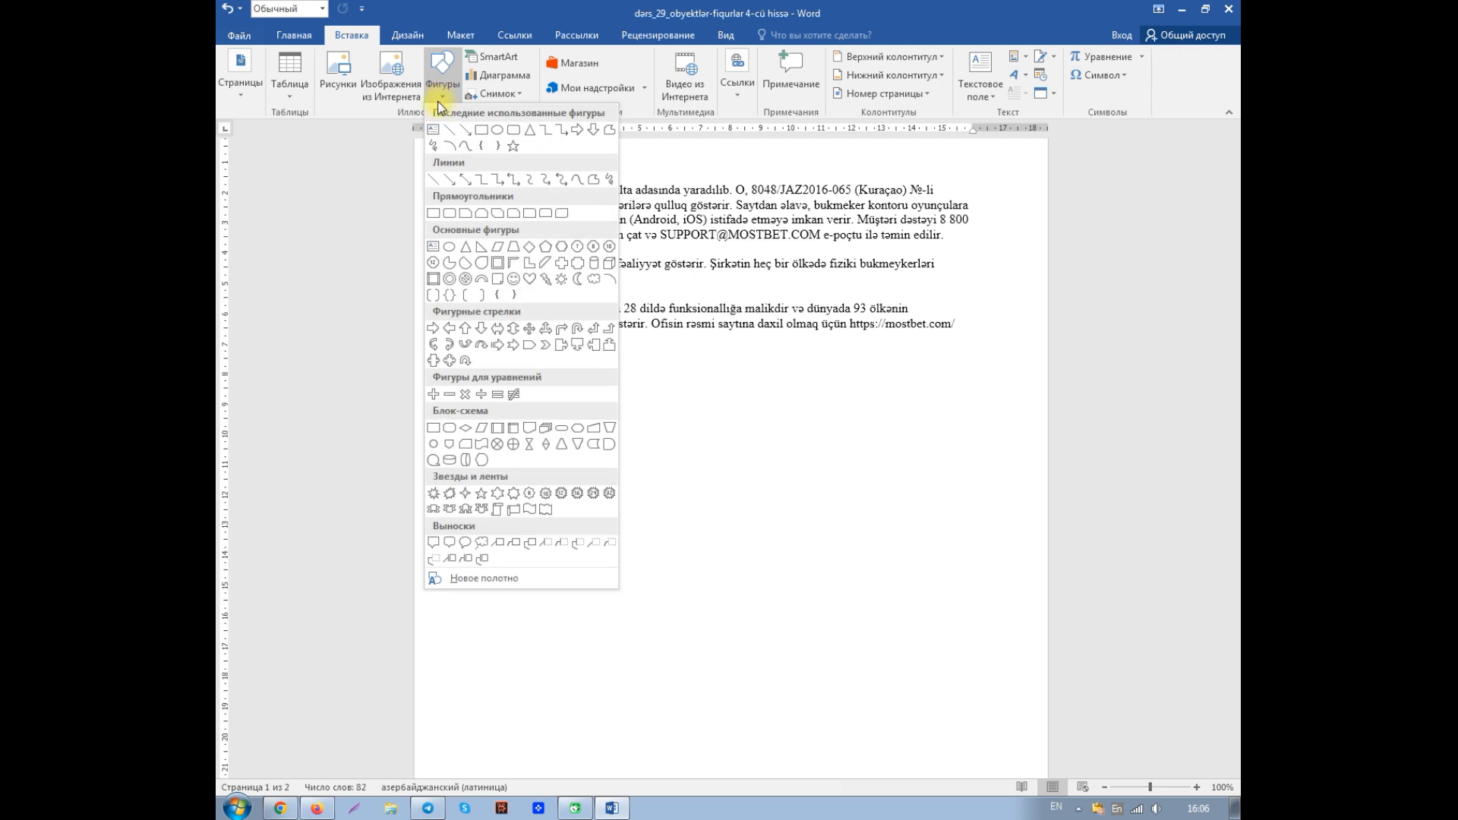
left_click(432, 213)
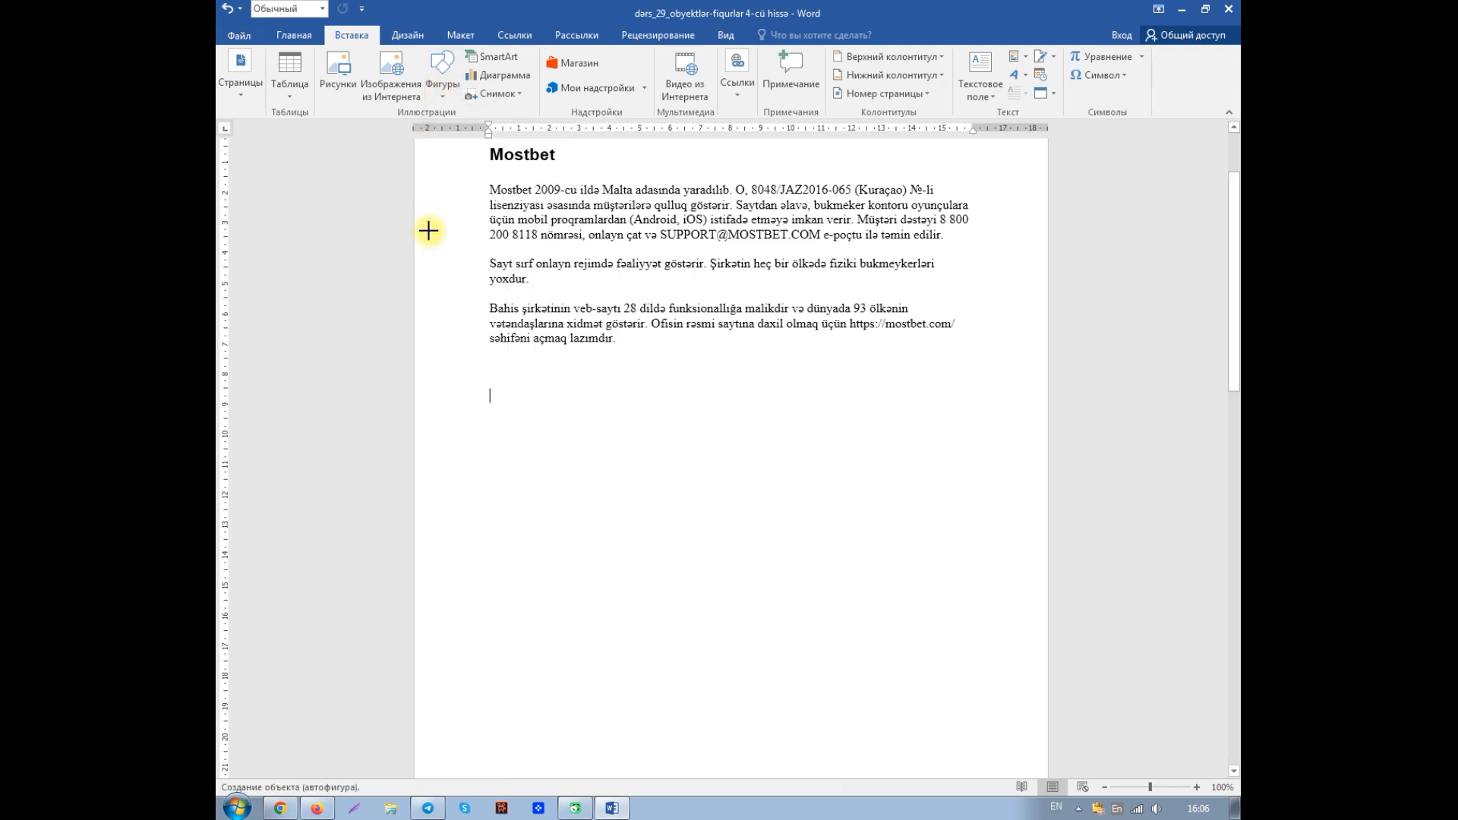
mouse_move(483, 392)
left_mouse_down()
mouse_move(514, 426)
mouse_move(580, 439)
mouse_move(582, 474)
mouse_move(602, 473)
left_mouse_up()
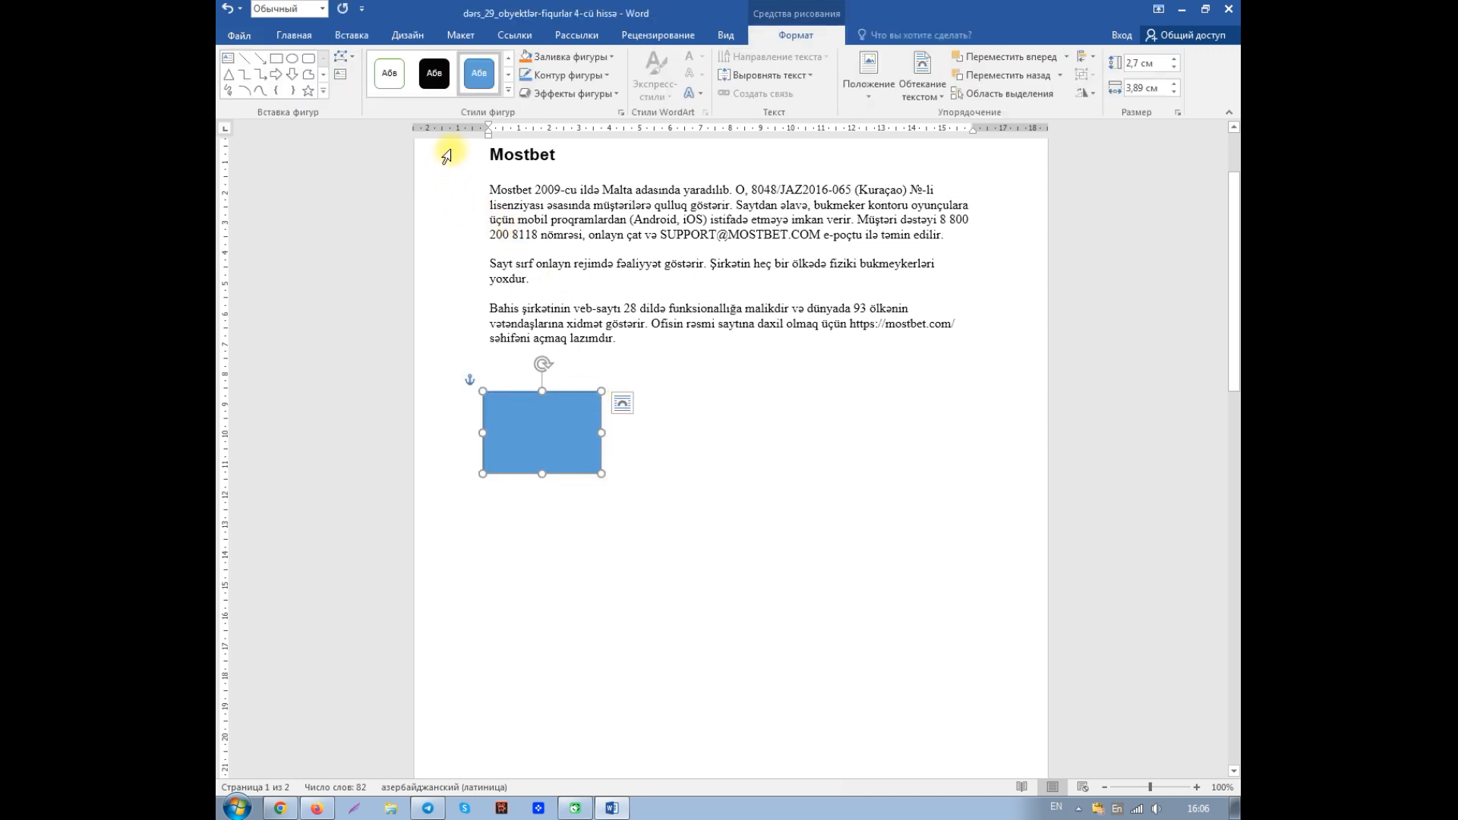
- Draw a triangle about 2.7 by 3.6 cm across from the rectangle and a five-pointed star about 3 by 3.8 cm centred below them
left_click(228, 75)
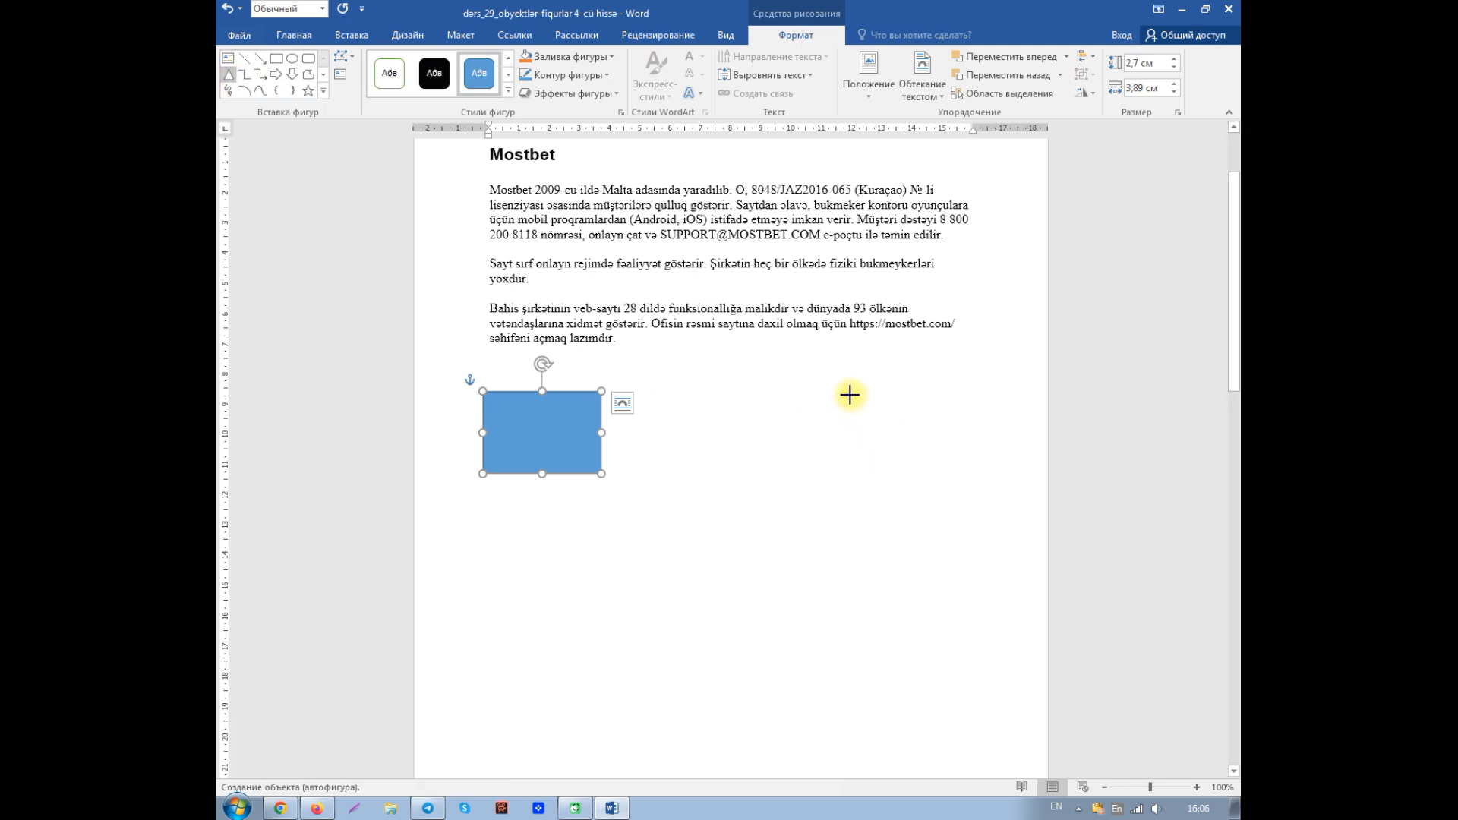
mouse_move(833, 396)
left_mouse_down()
mouse_move(825, 465)
mouse_move(941, 479)
left_mouse_up()
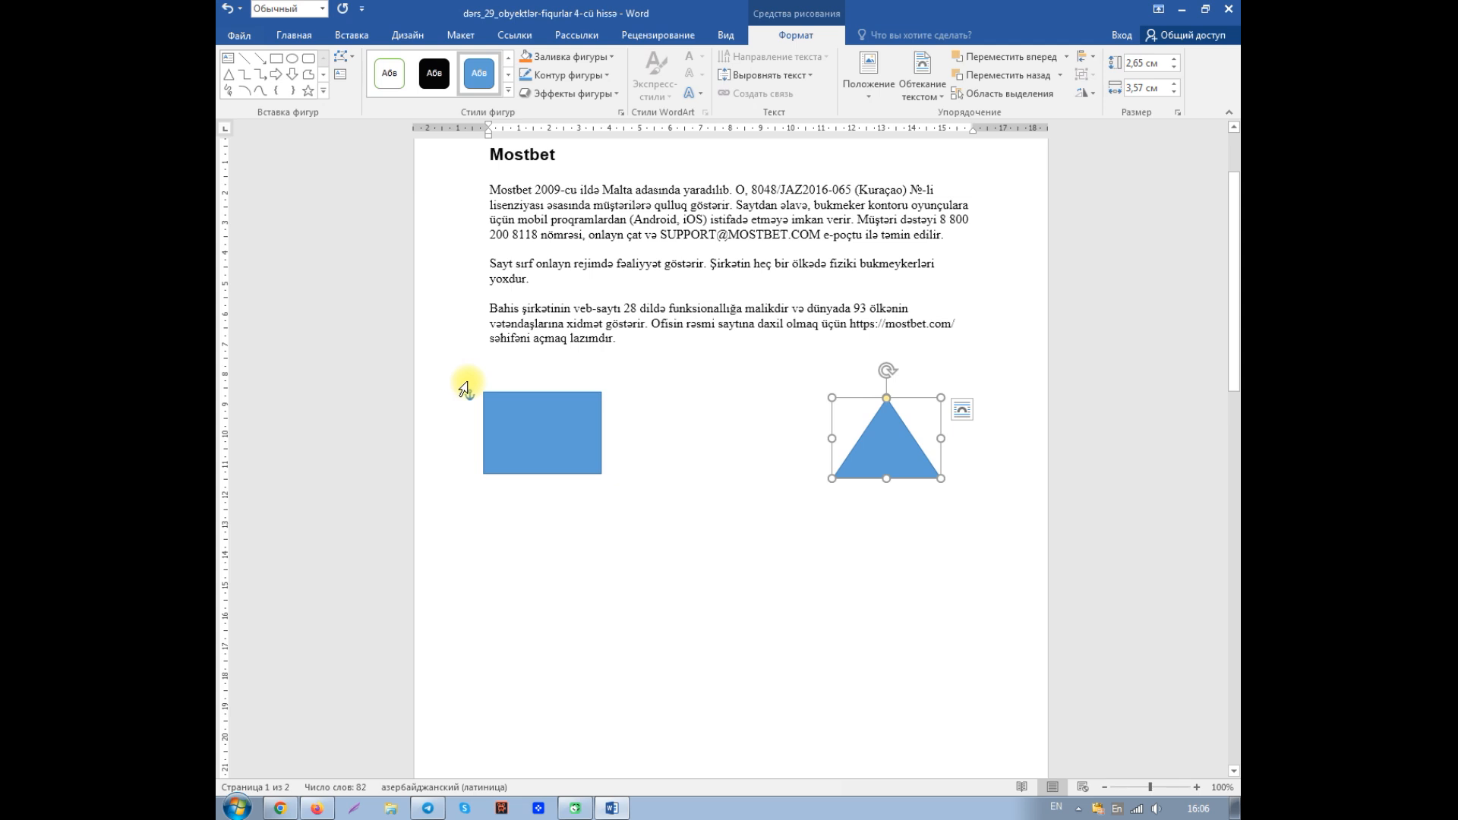
left_click(307, 91)
mouse_move(668, 566)
left_mouse_down()
mouse_move(667, 595)
mouse_move(714, 648)
mouse_move(778, 660)
mouse_move(727, 622)
mouse_move(729, 606)
left_mouse_up()
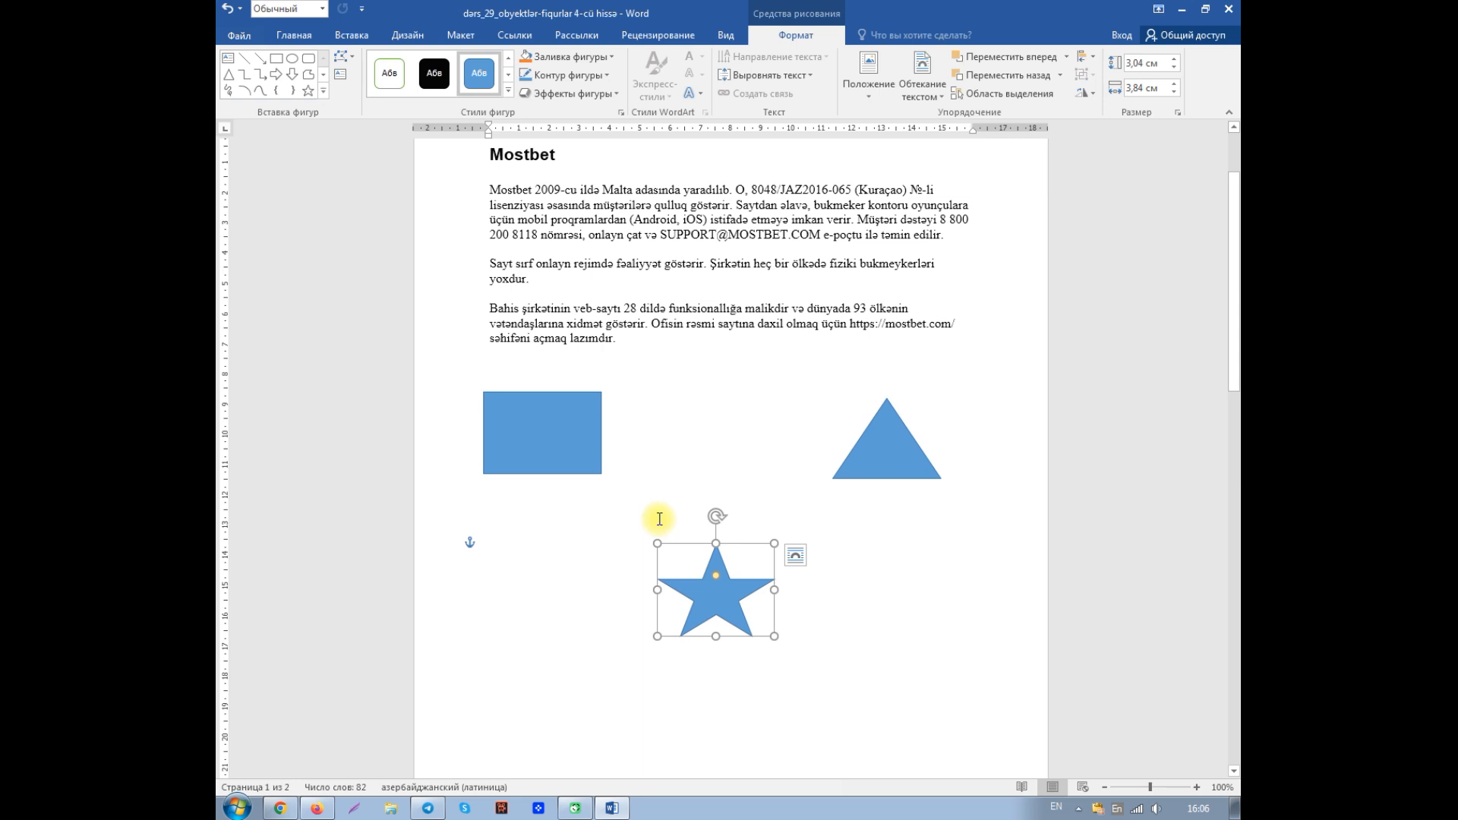
- Draw one straight arrow from the rectangle's right side to the star's top and another from the star's top to the triangle's left side
left_click(262, 60)
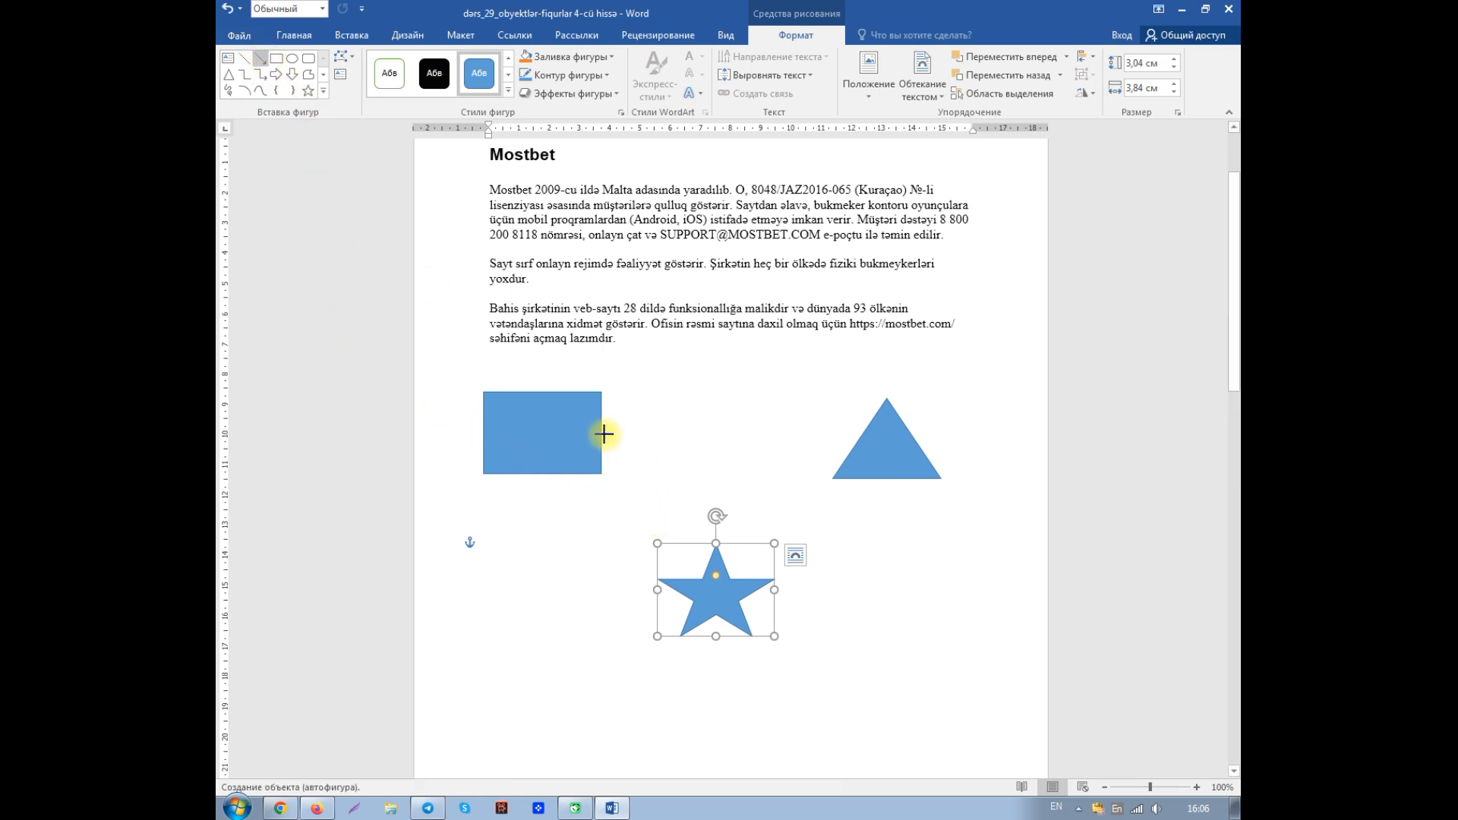
left_click_drag(603, 433, 715, 539)
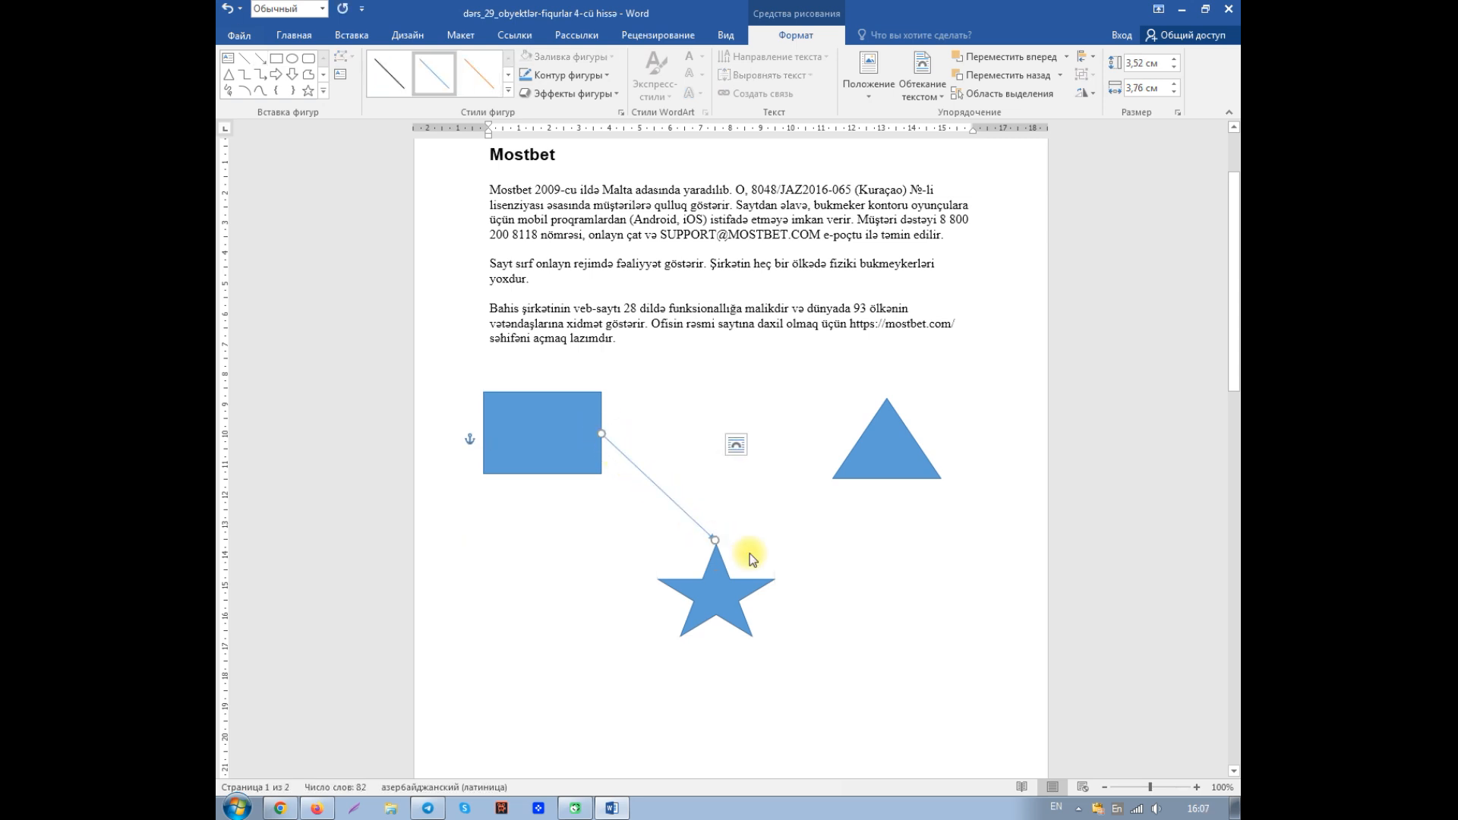
left_click(260, 57)
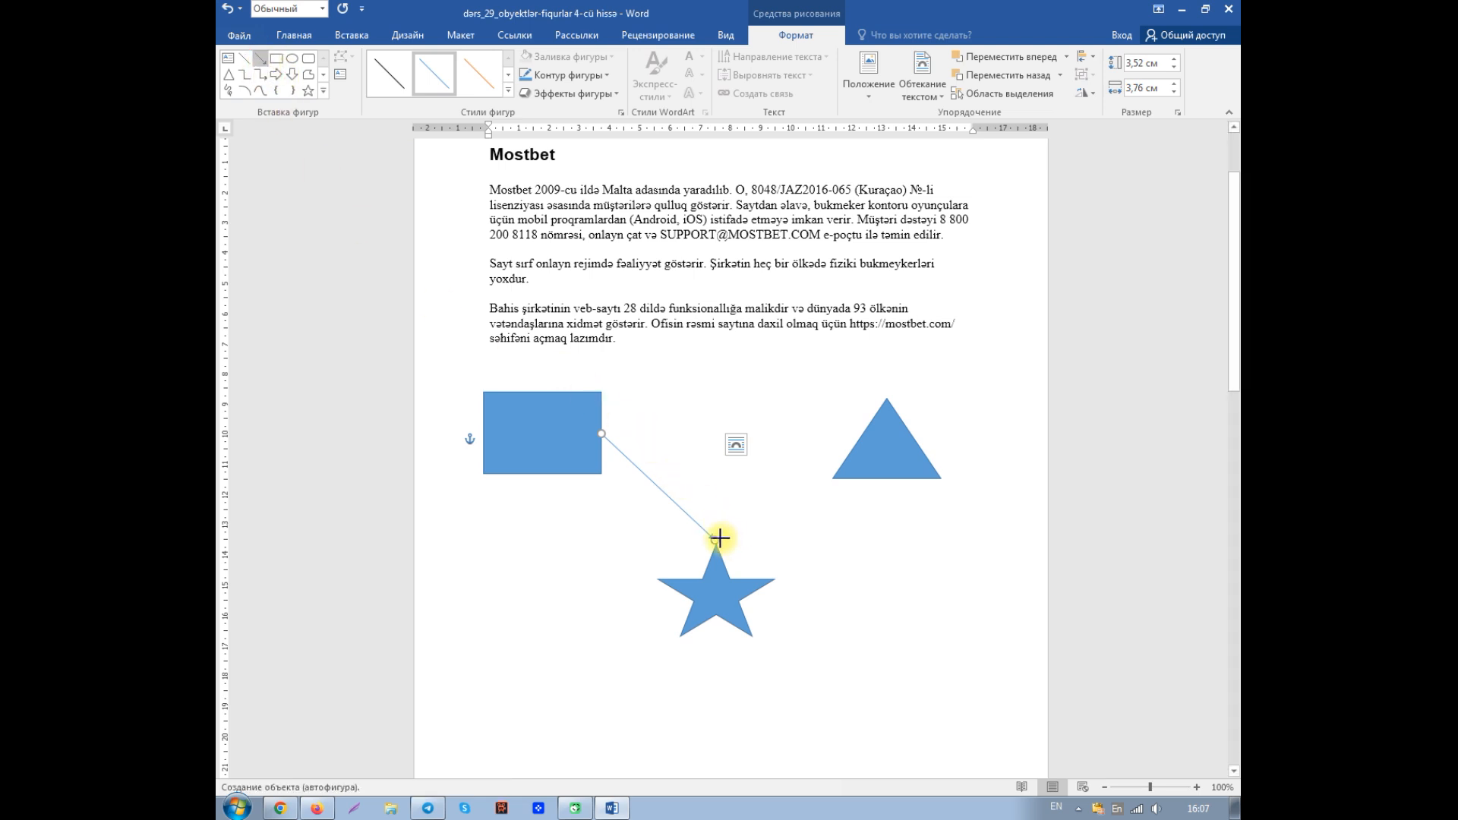
left_click_drag(716, 540, 865, 429)
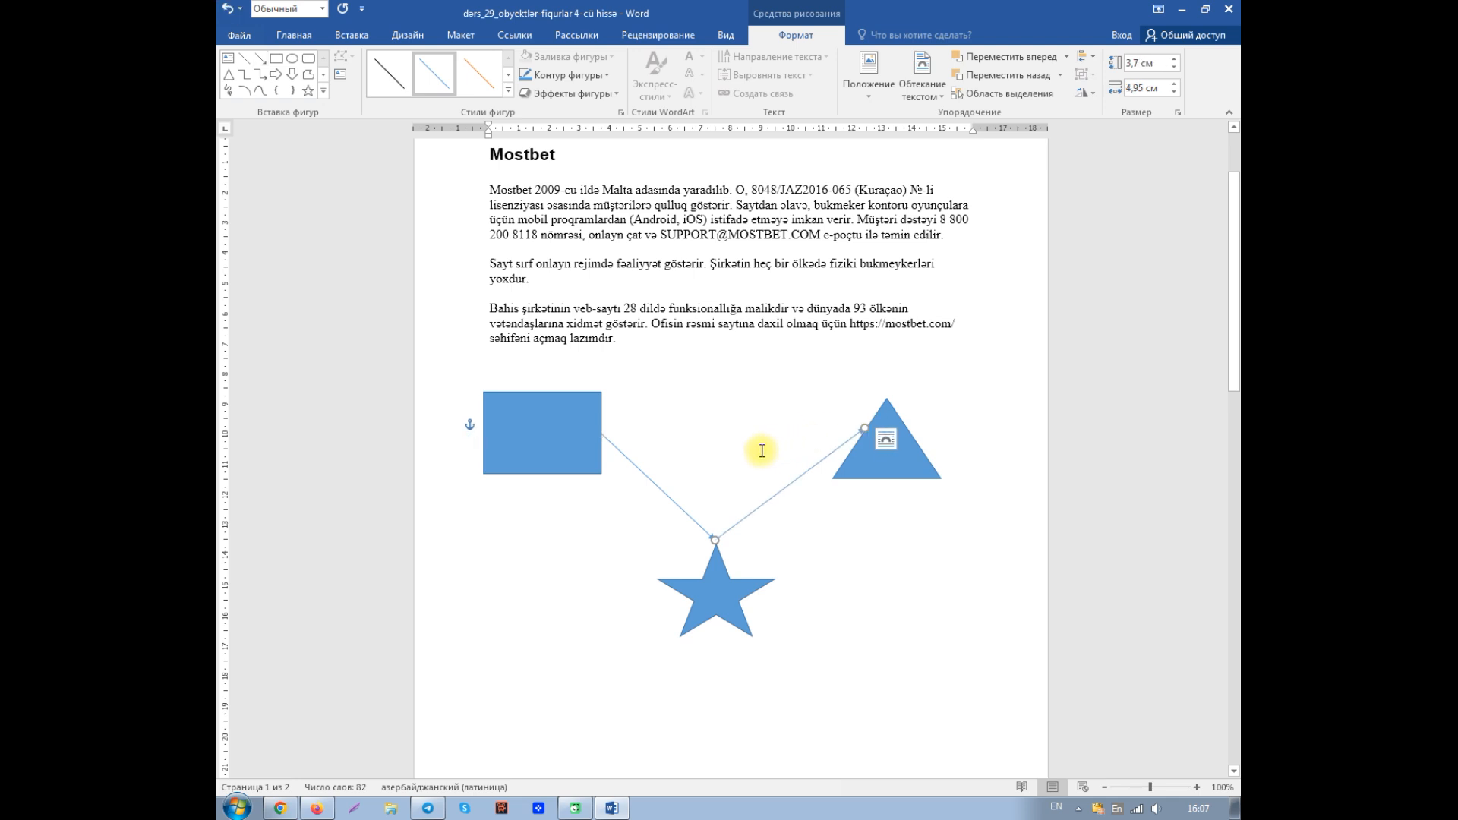
- Set the outline of the arrow between the rectangle and the star to 3 pt thickness with the dashed style "Штрих"
left_click(650, 478)
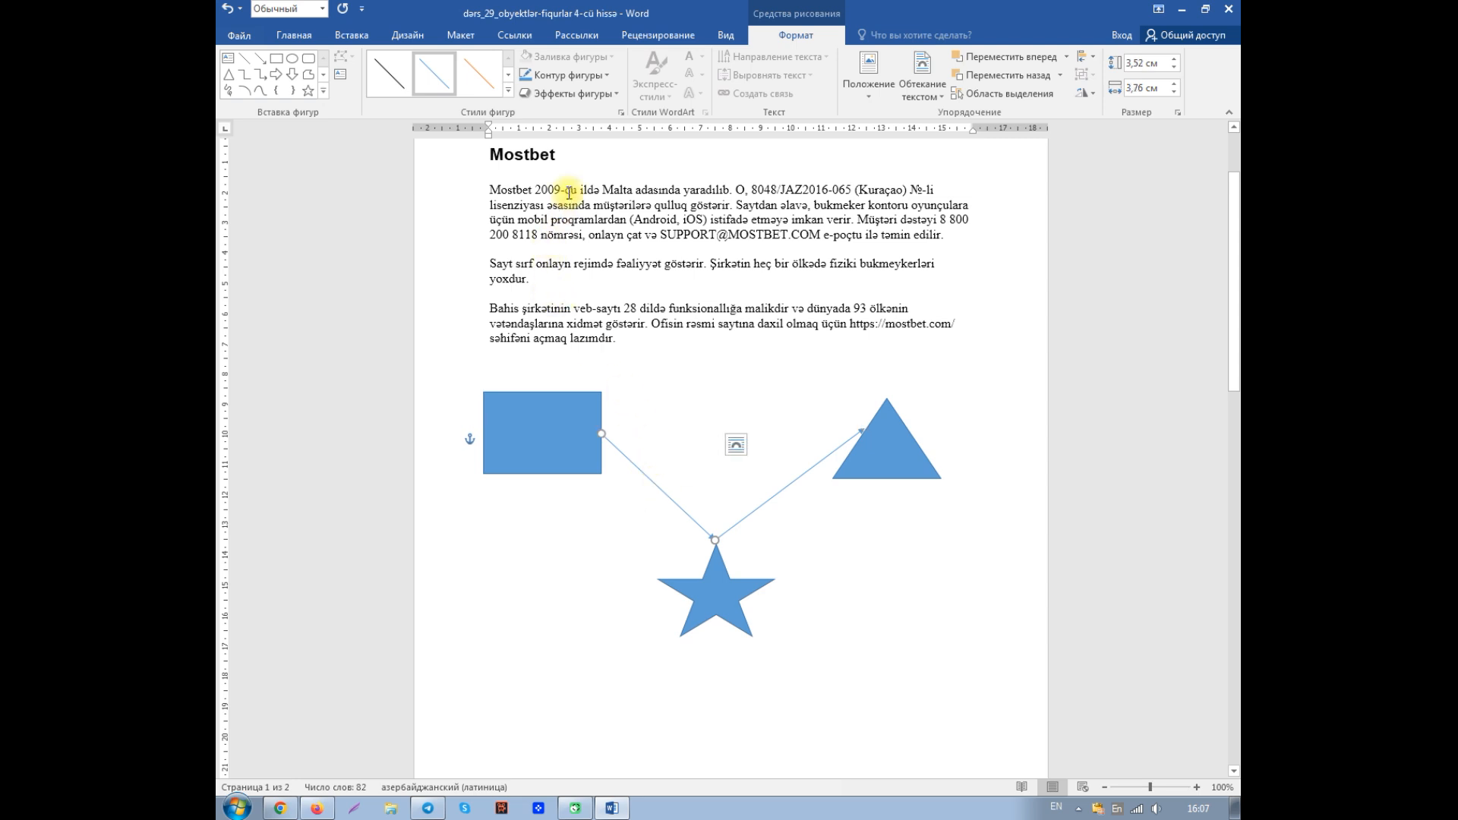
left_click(609, 76)
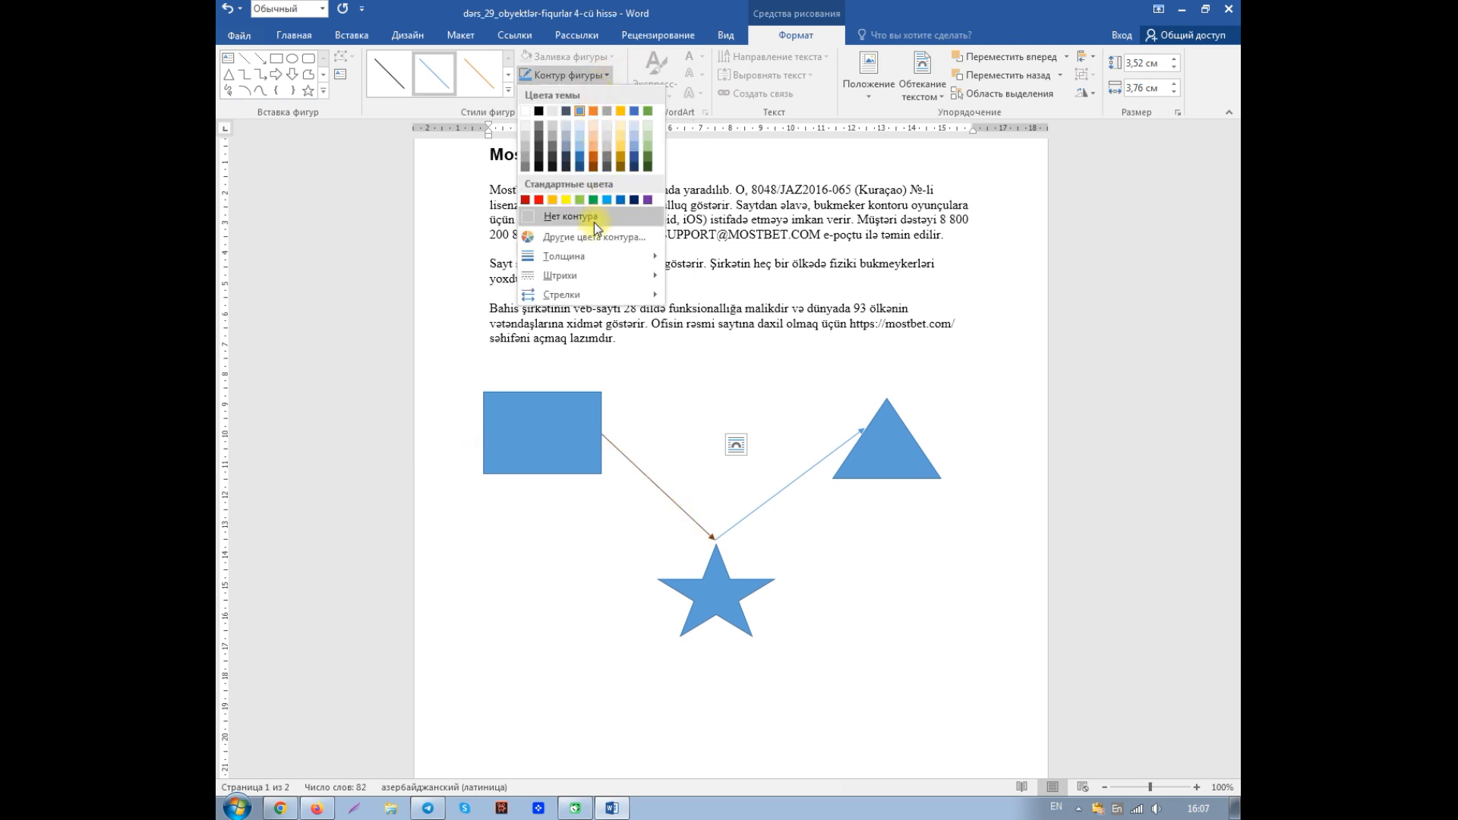
mouse_move(586, 262)
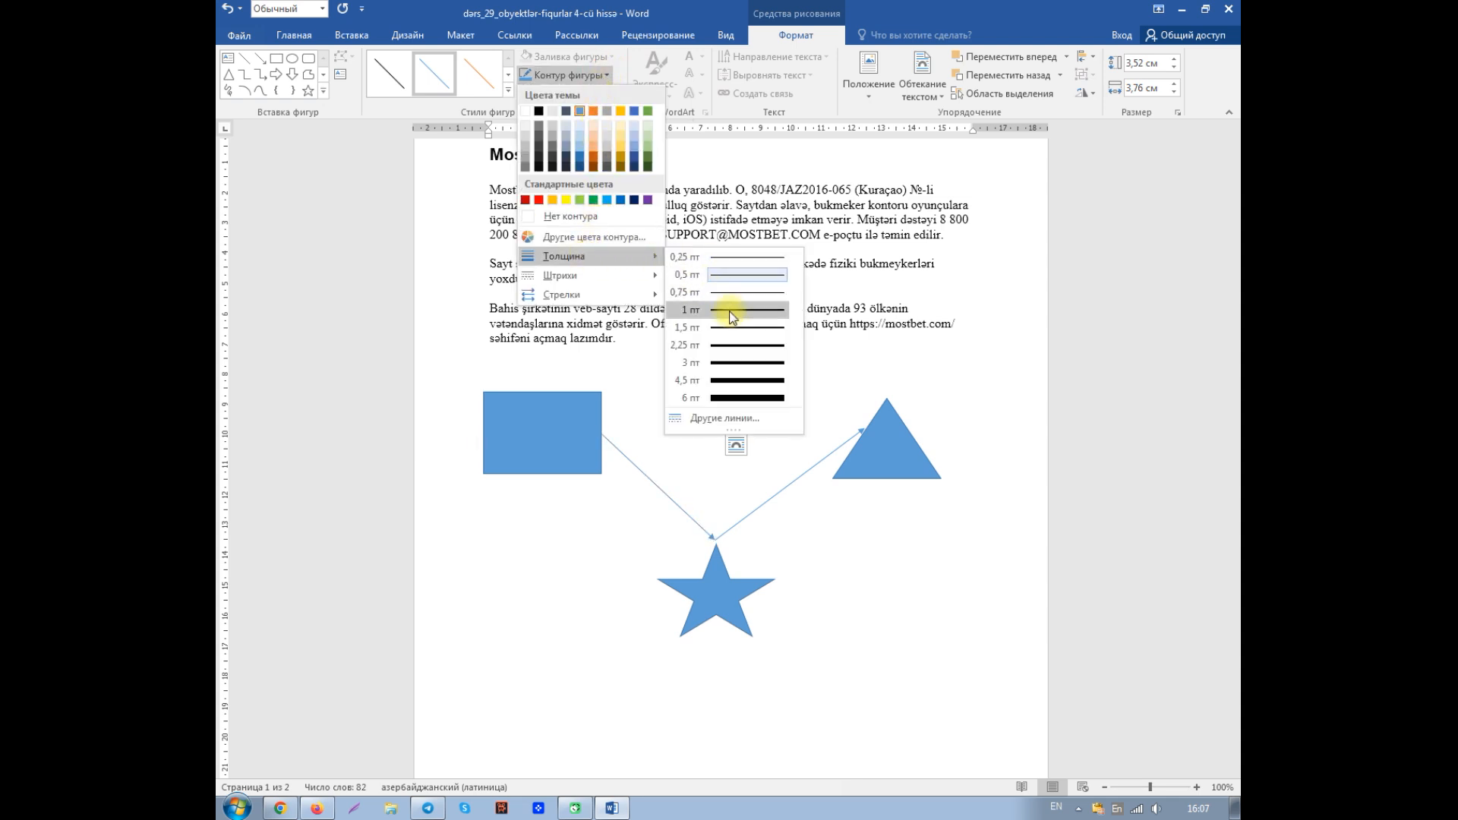
left_click(737, 365)
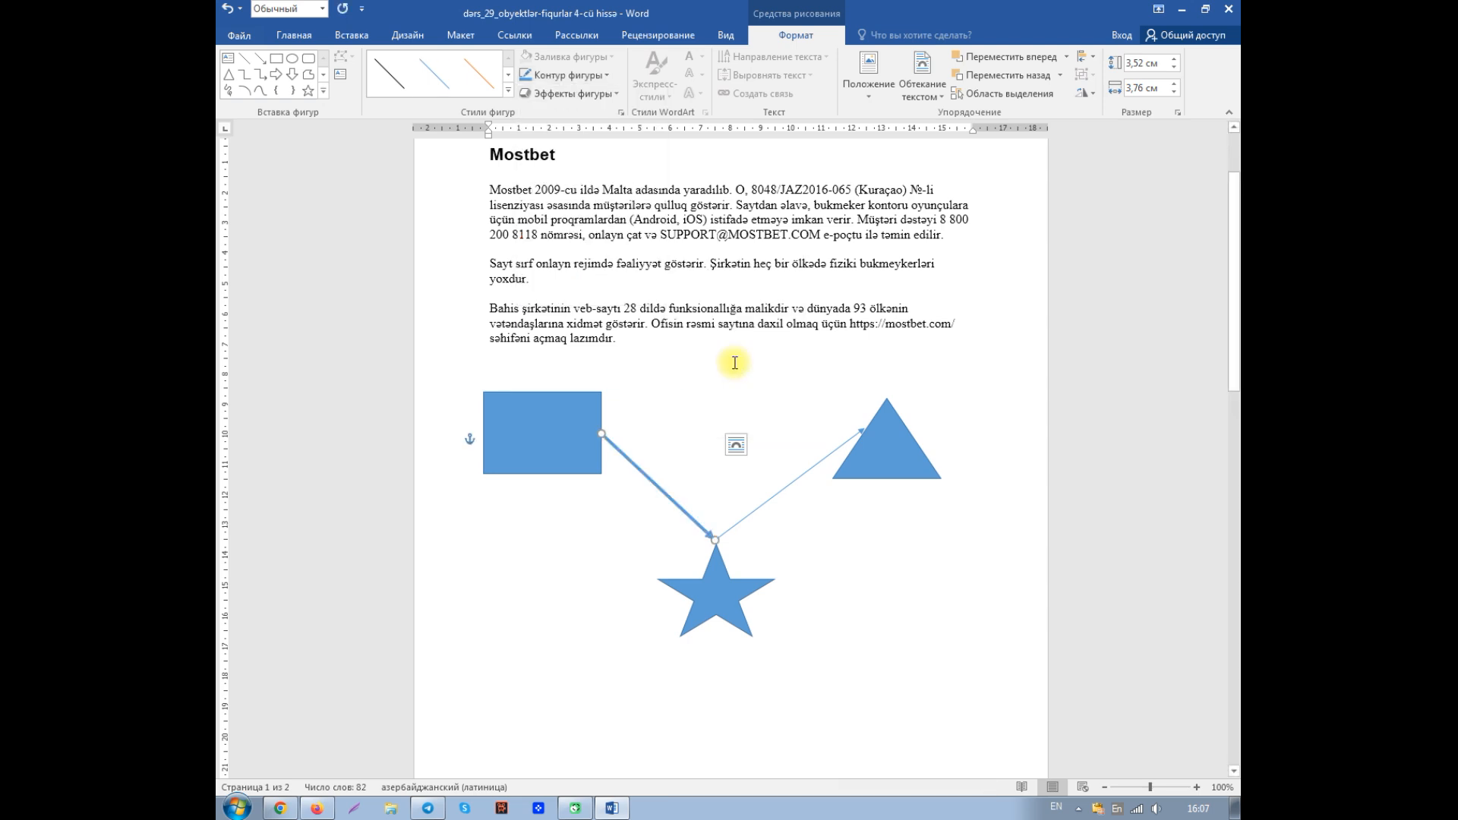
left_click(601, 74)
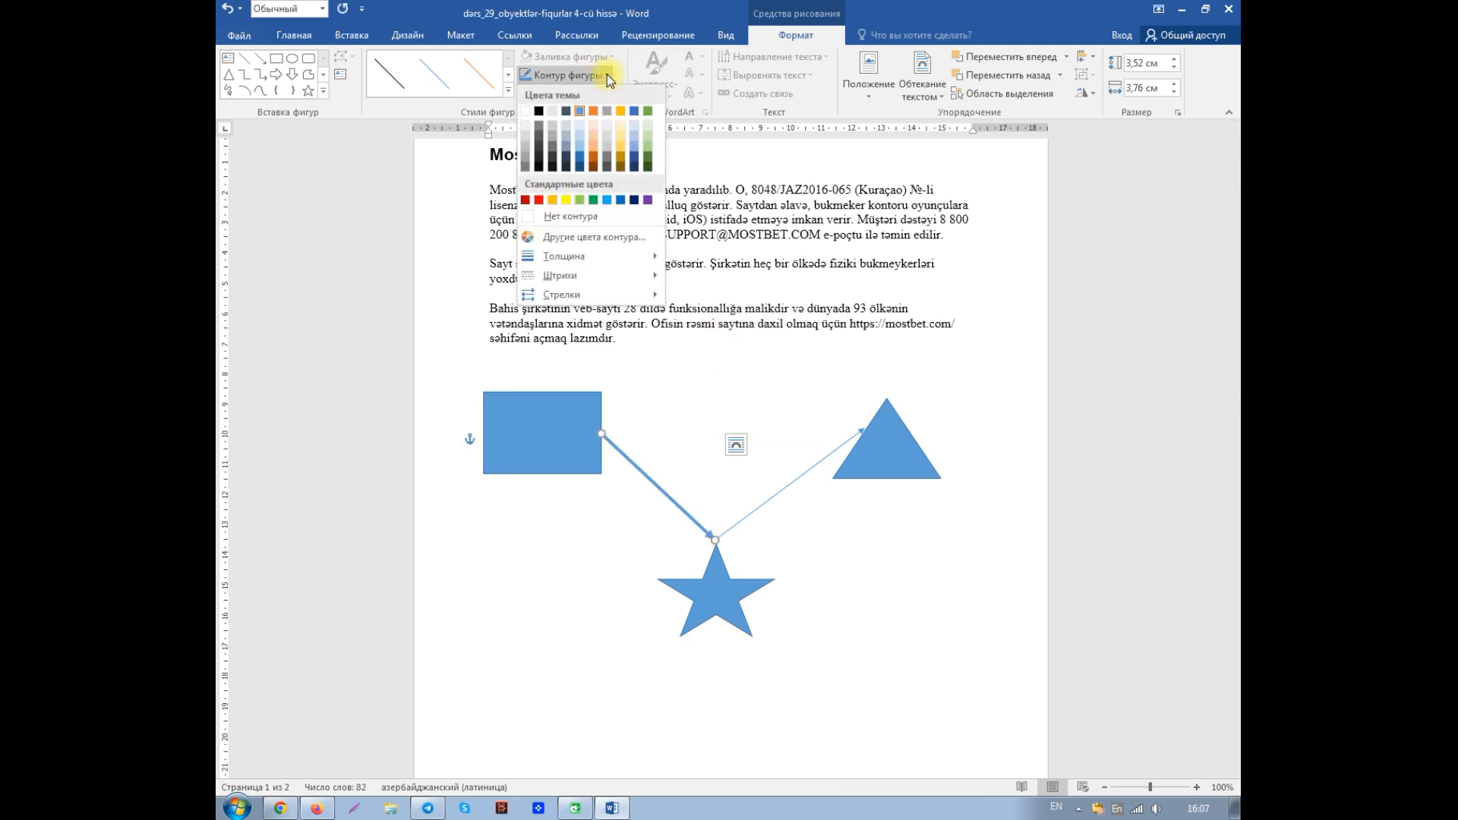
mouse_move(580, 285)
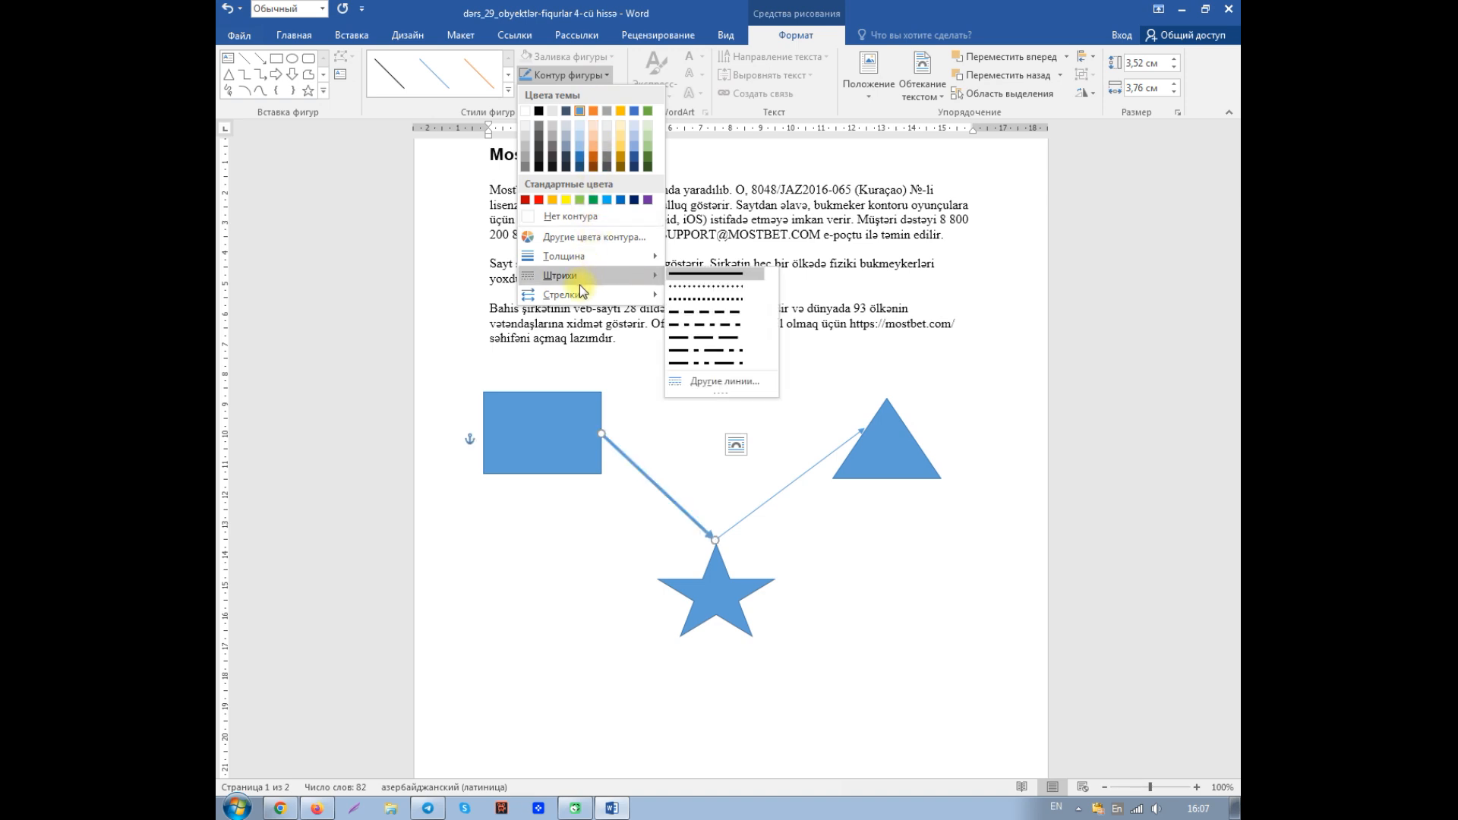
left_click(697, 308)
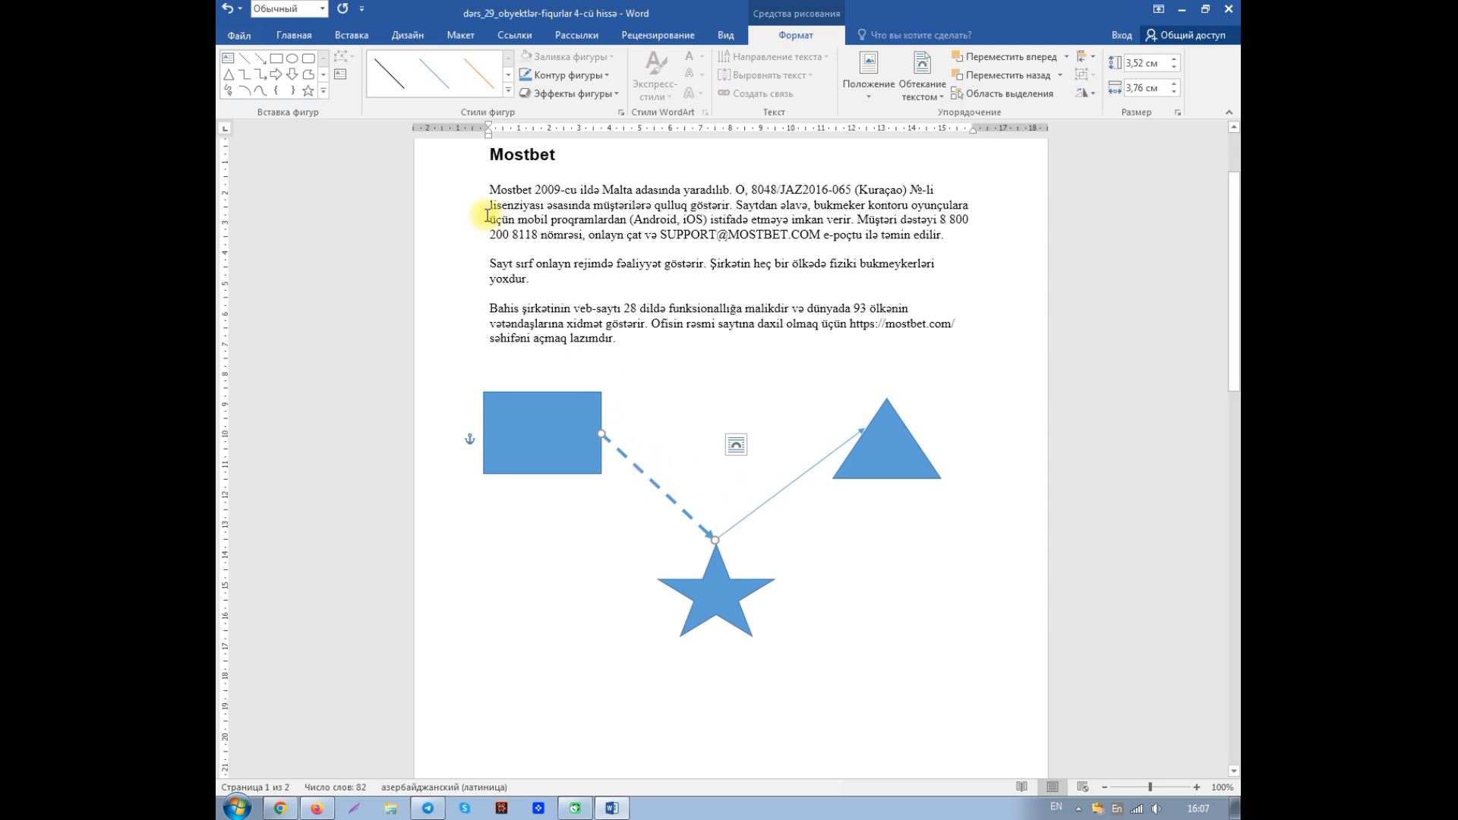
- Copy the dashed arrow's formatting onto the arrow between the star and the triangle with Format Painter
left_click(294, 37)
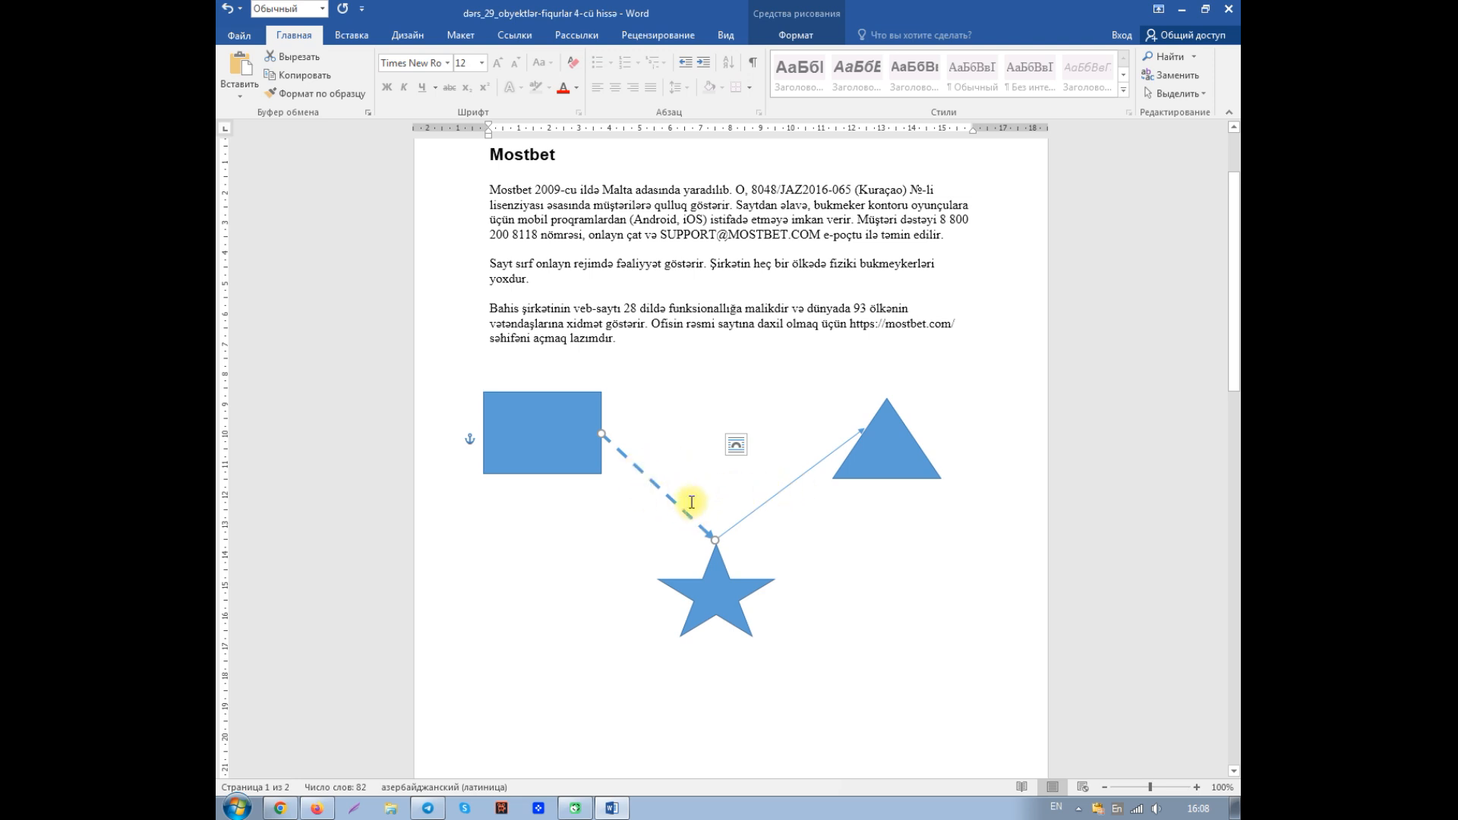
left_click(315, 92)
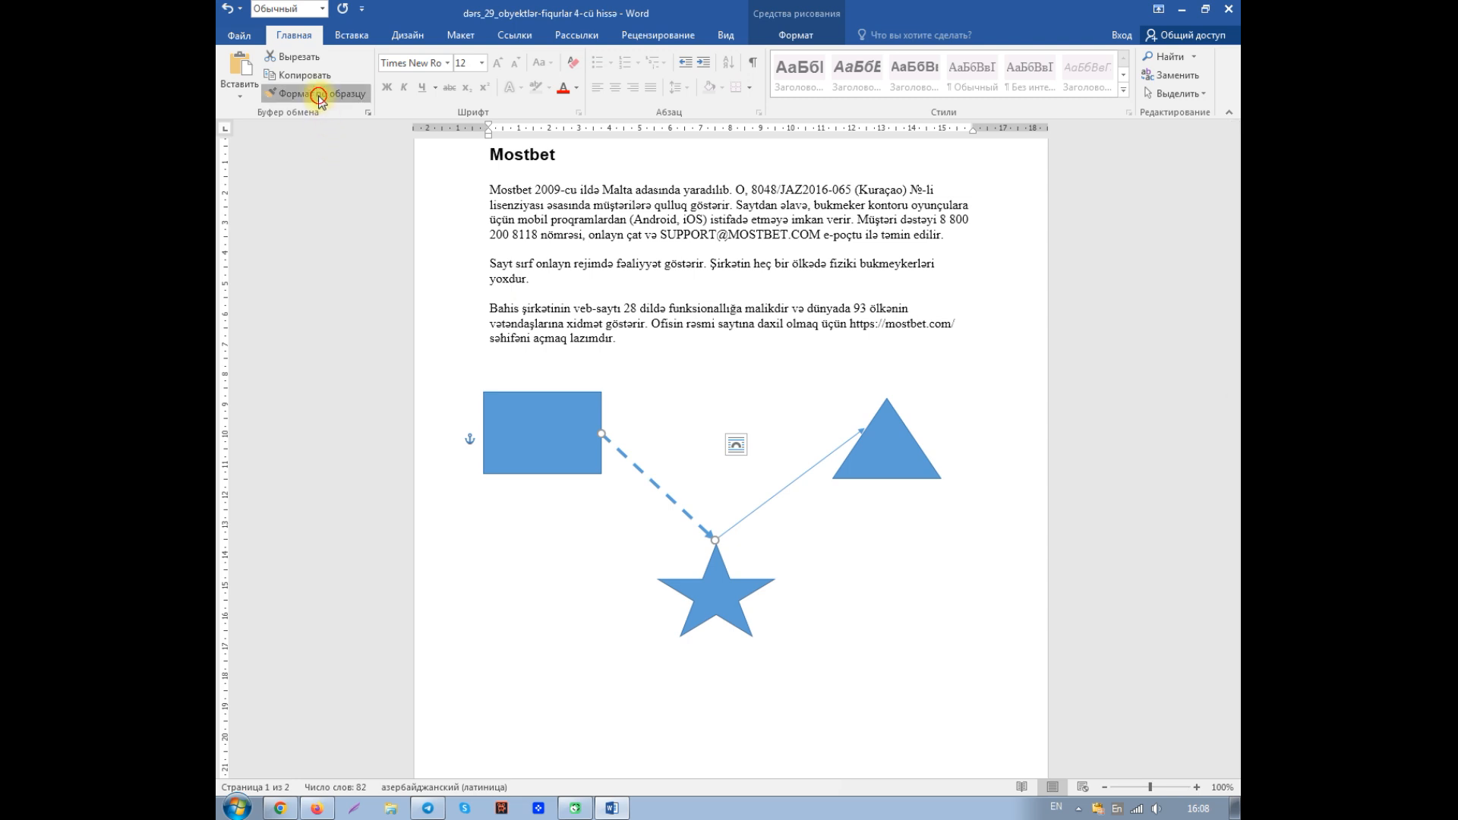
left_click(787, 486)
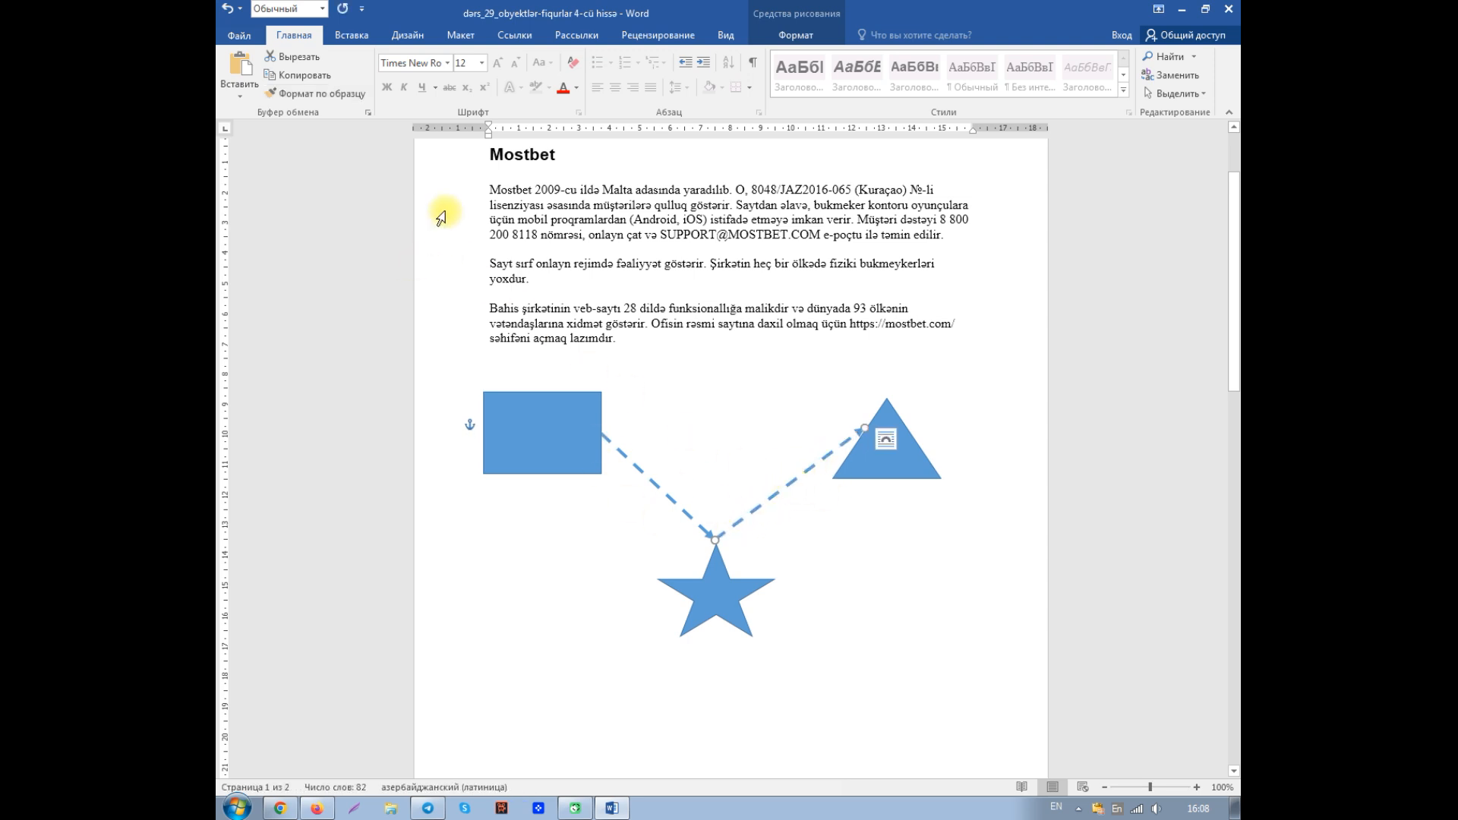
- Examine which shape formatting options are available for the rectangle, the dashed arrow, the triangle and the star
left_click(352, 38)
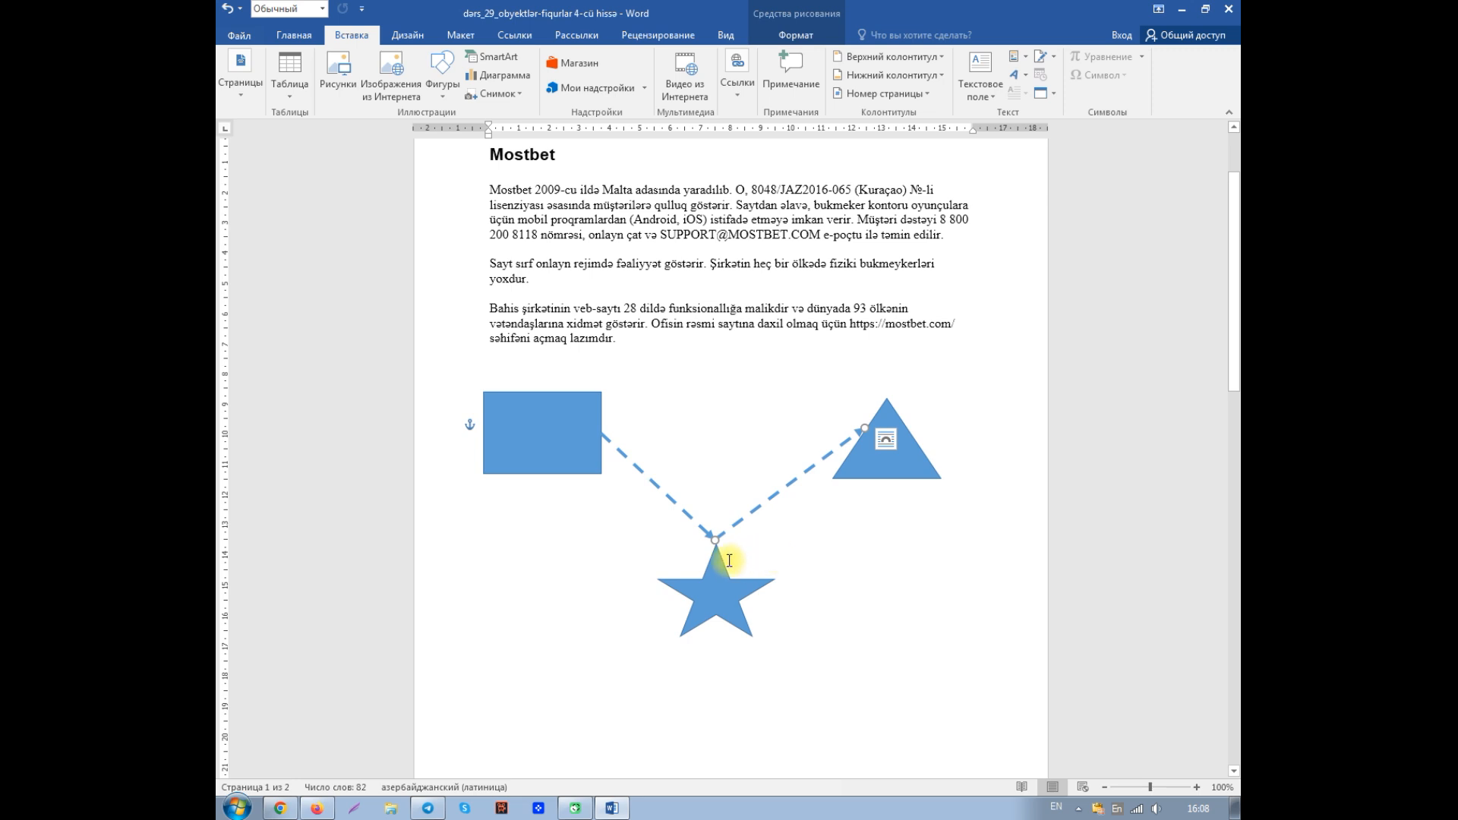
left_click(623, 574)
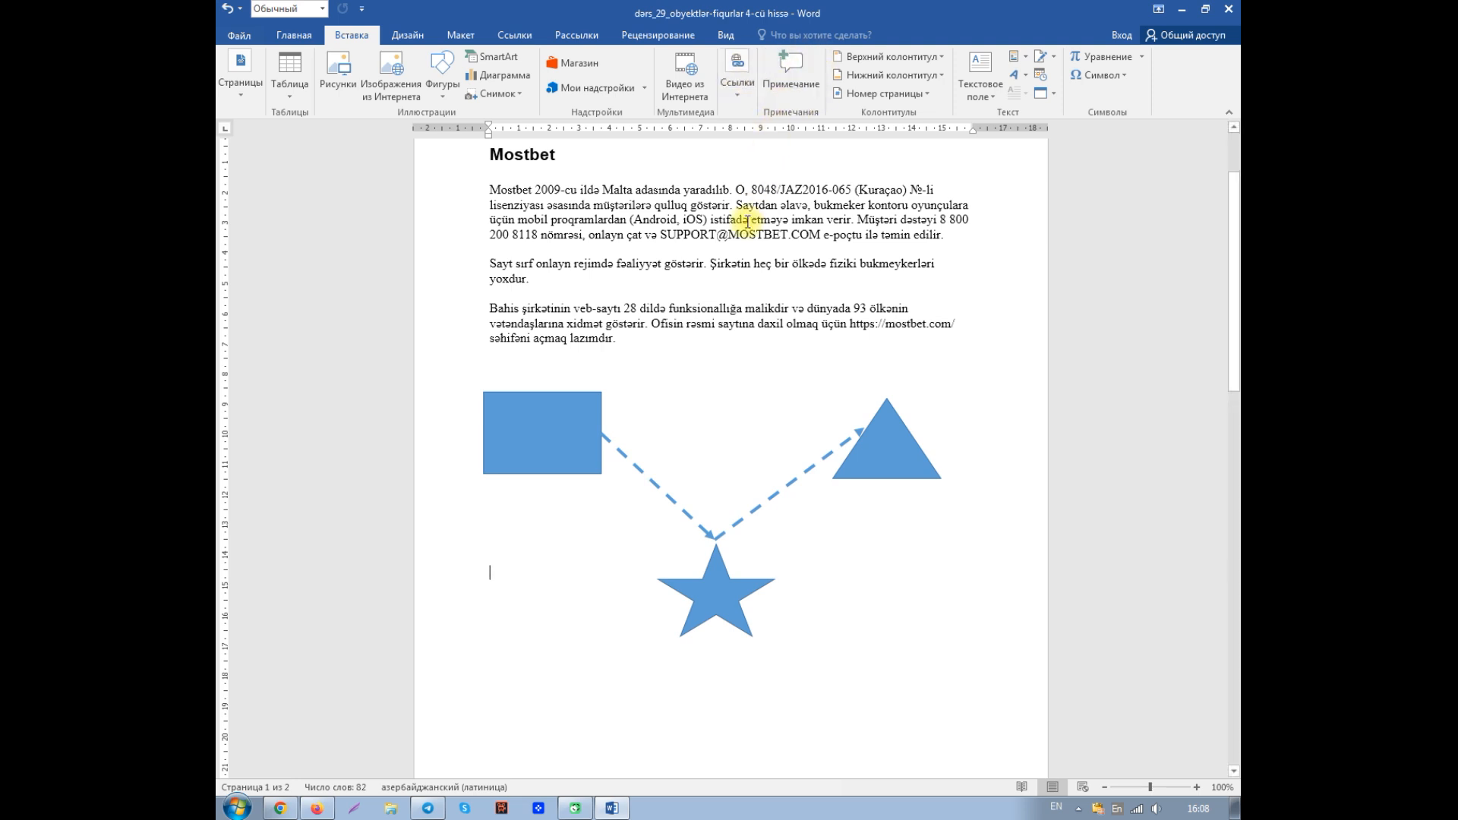
left_click(569, 449)
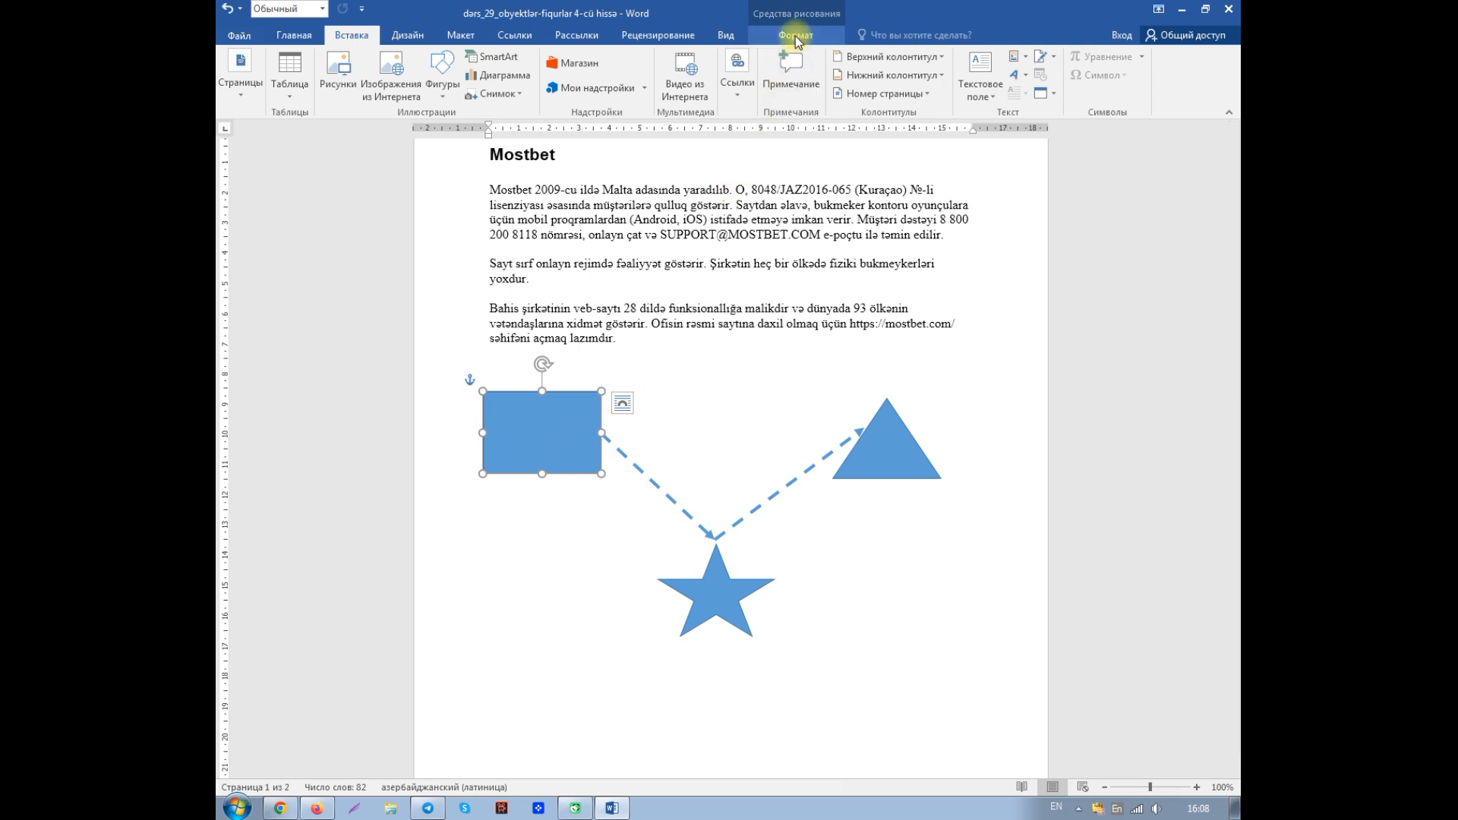
left_click(795, 35)
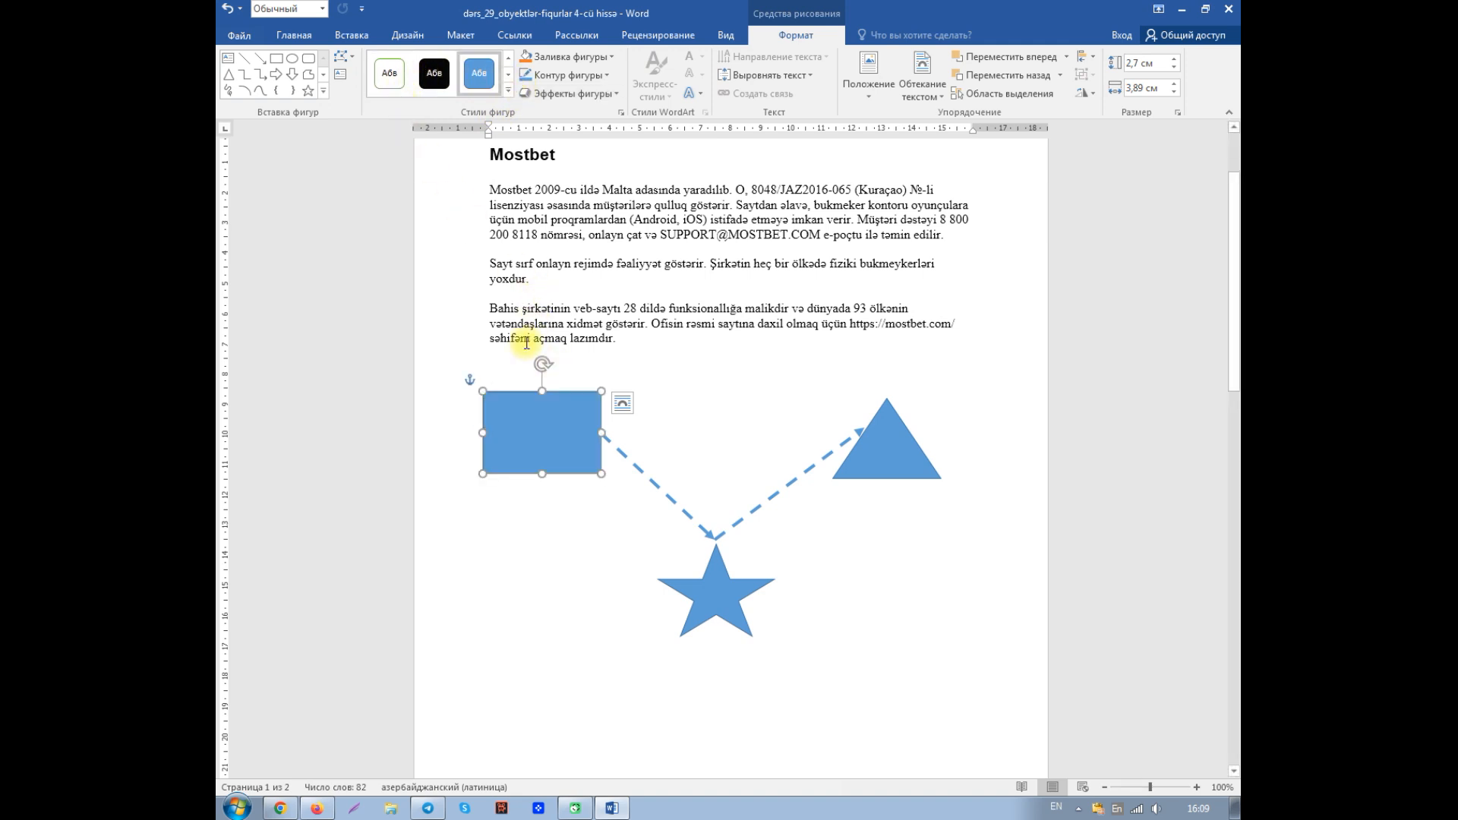
left_click(641, 473)
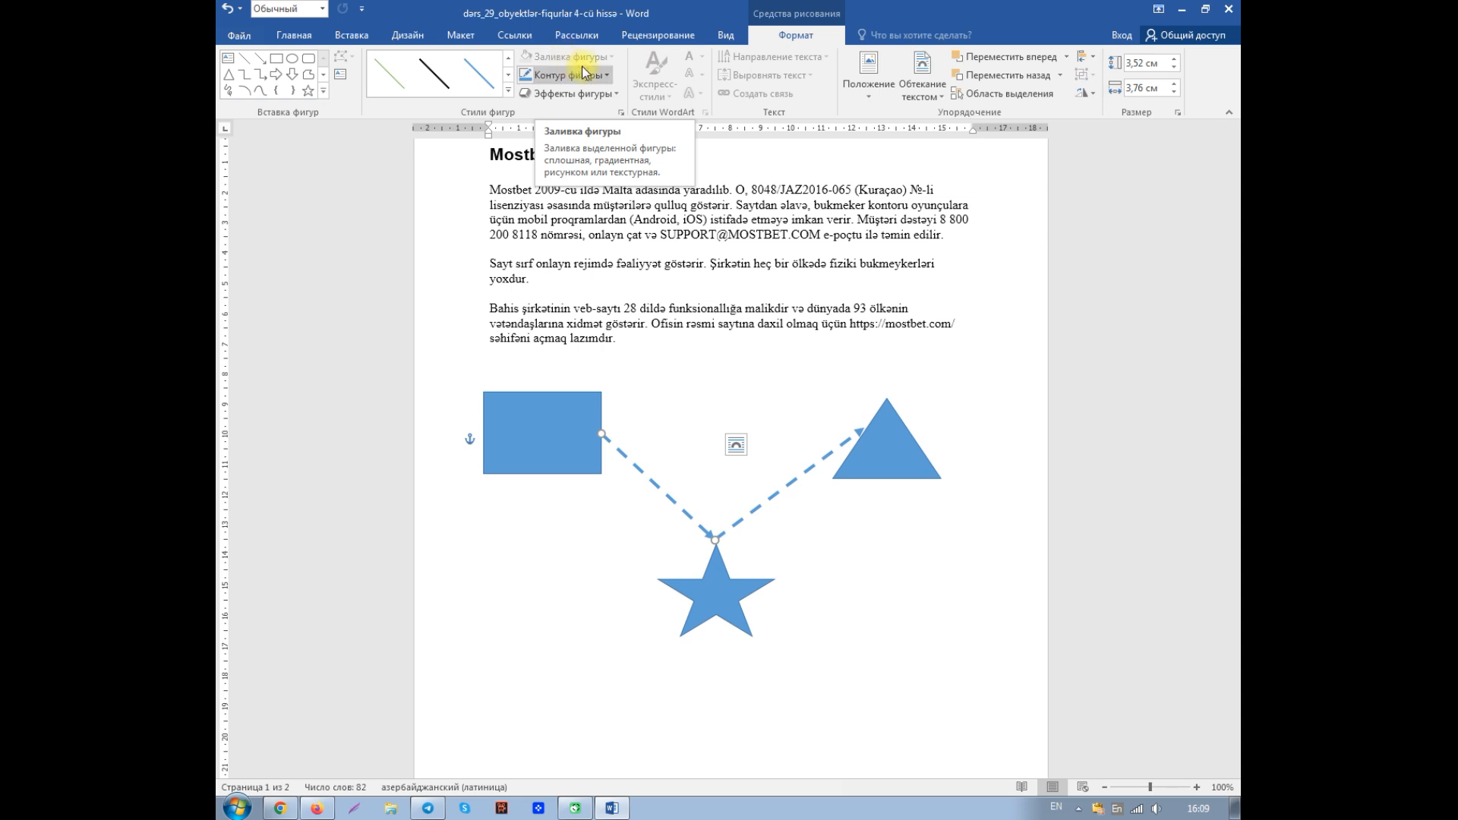
left_click(544, 439)
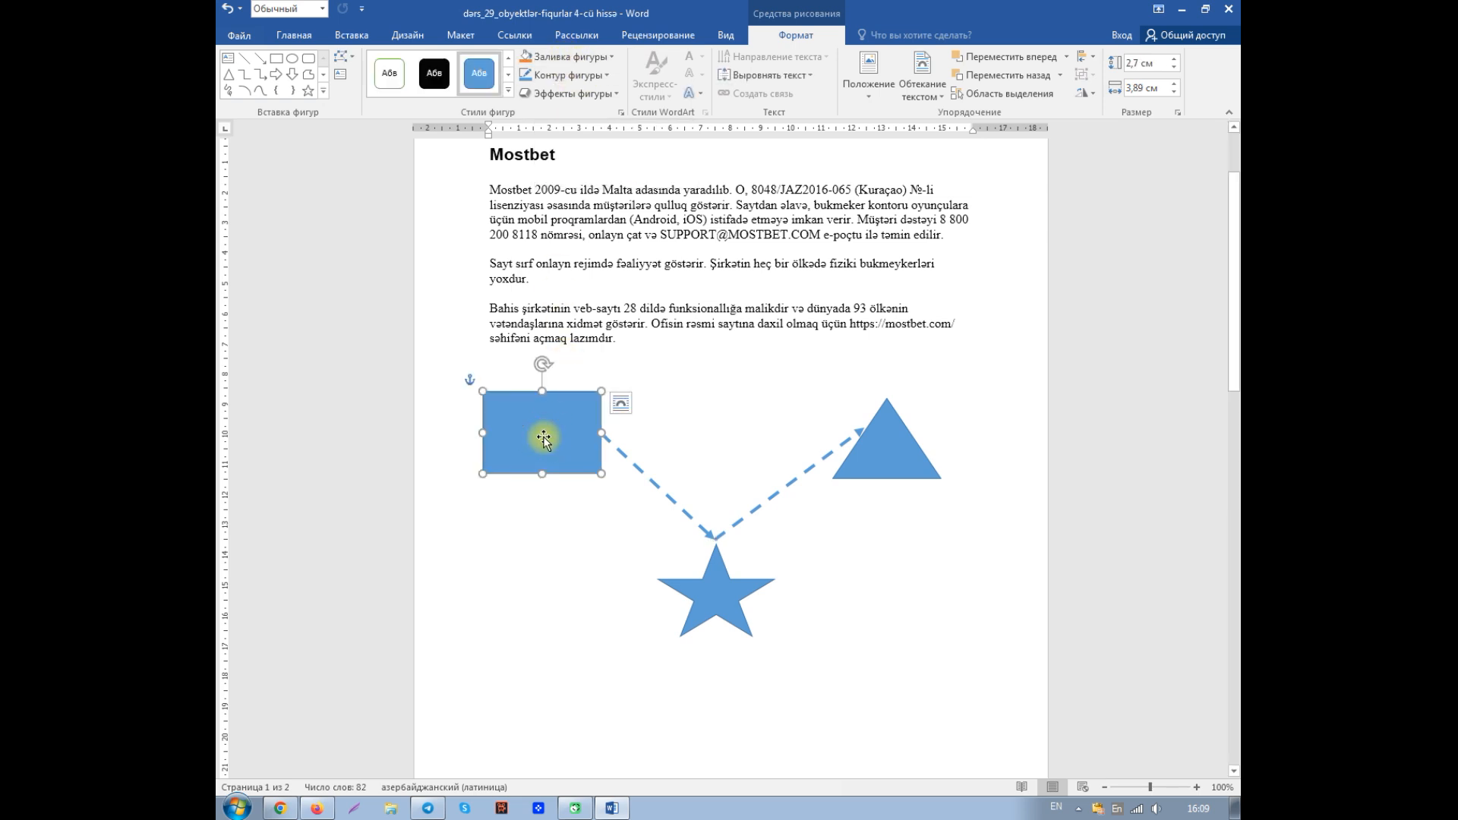
left_click(879, 454)
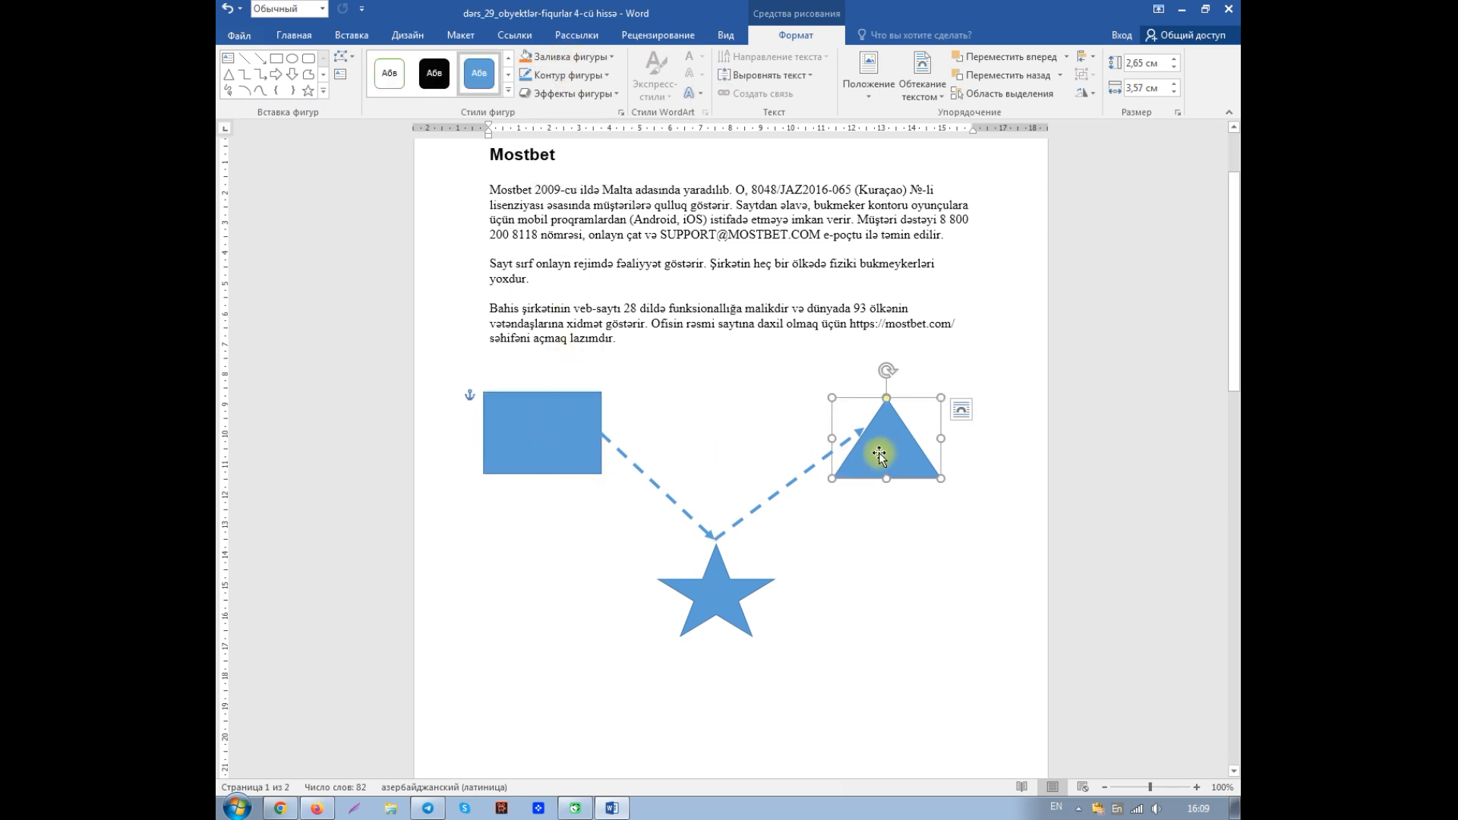
left_click(713, 596)
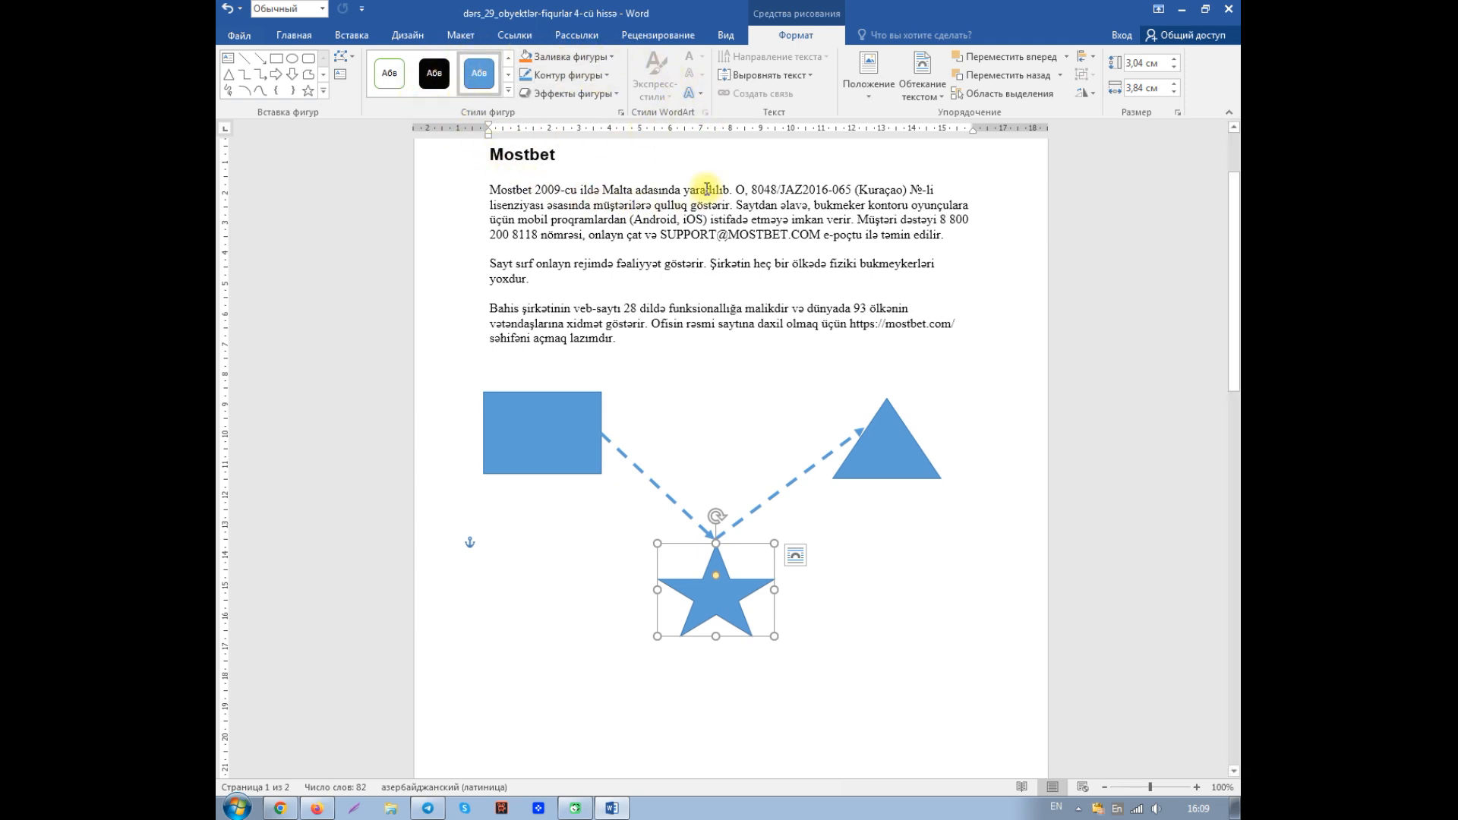
- Set the rectangle's fill to "Нет заливки" in its detailed shape format settings
left_click(565, 441)
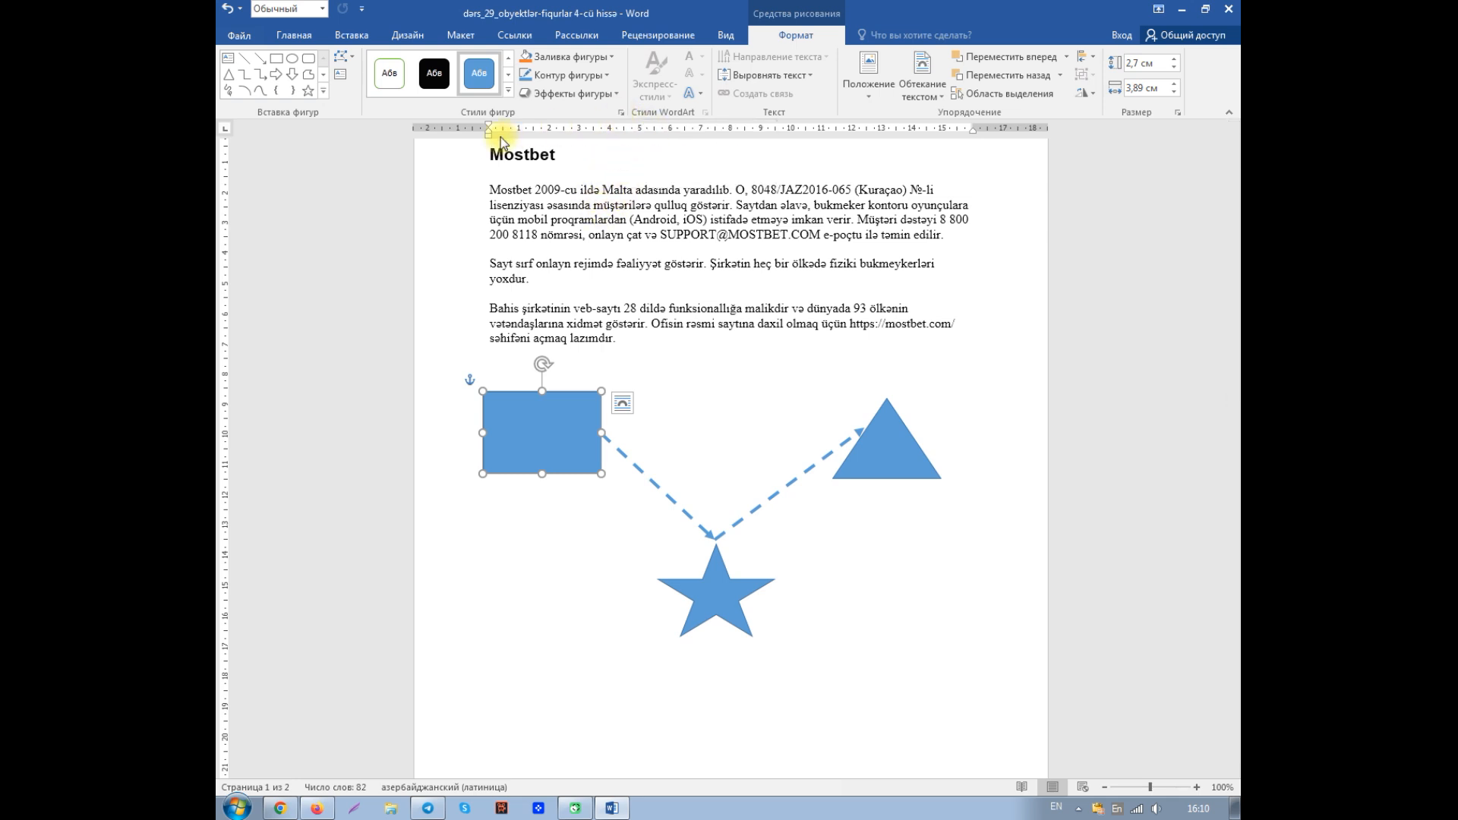
left_click(622, 114)
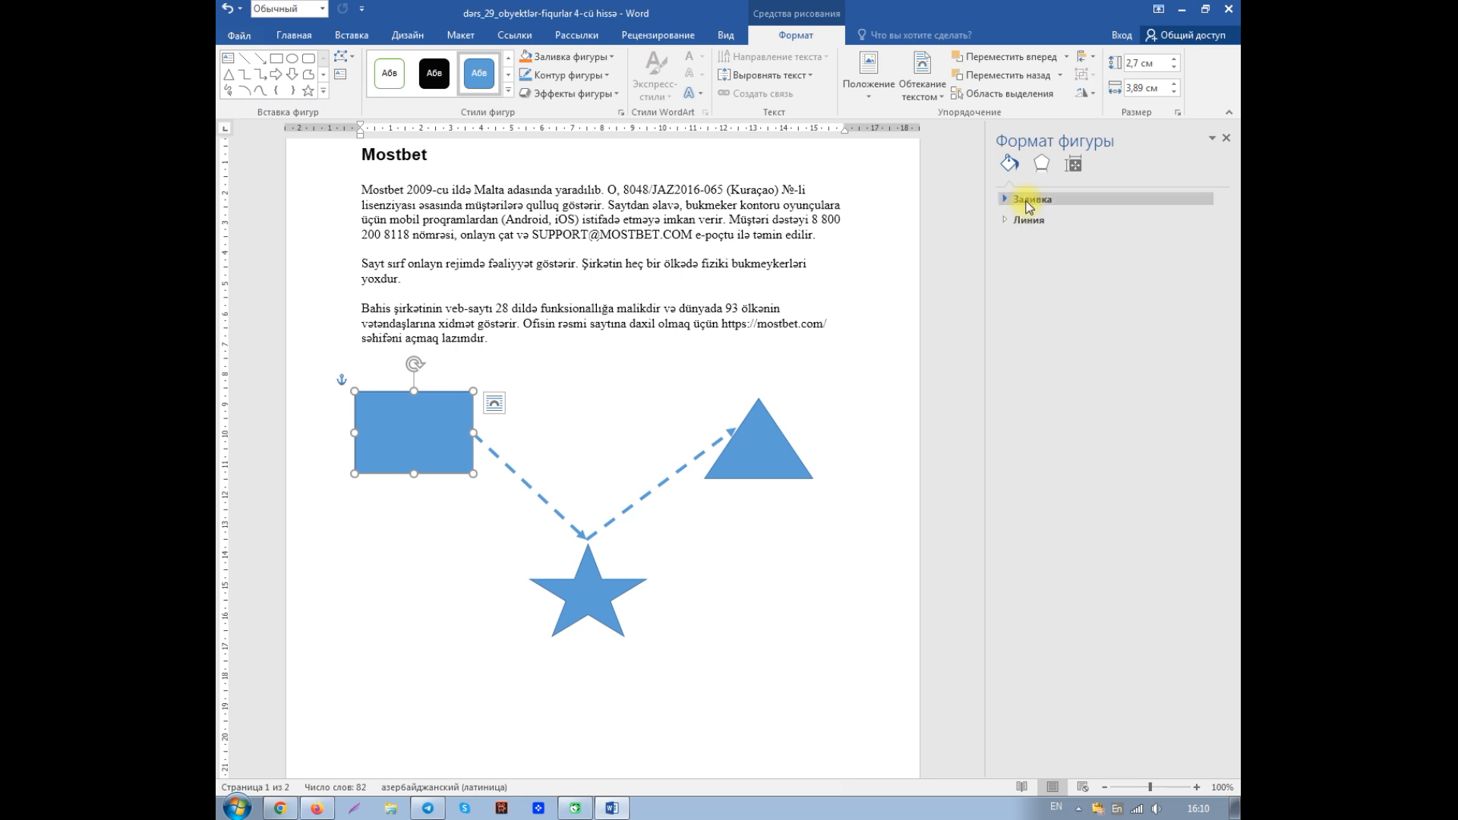
left_click(1002, 200)
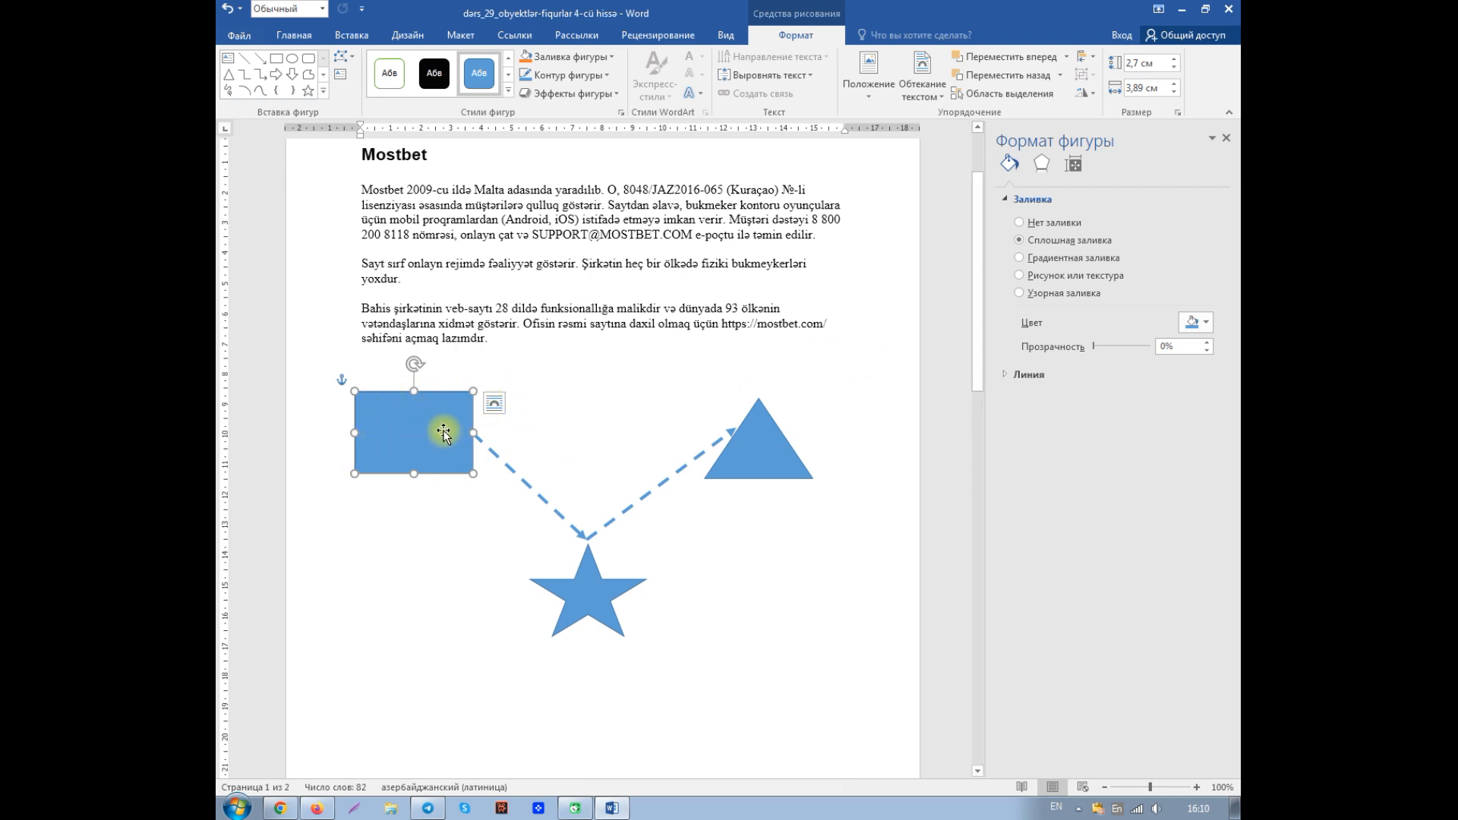
left_click(1021, 223)
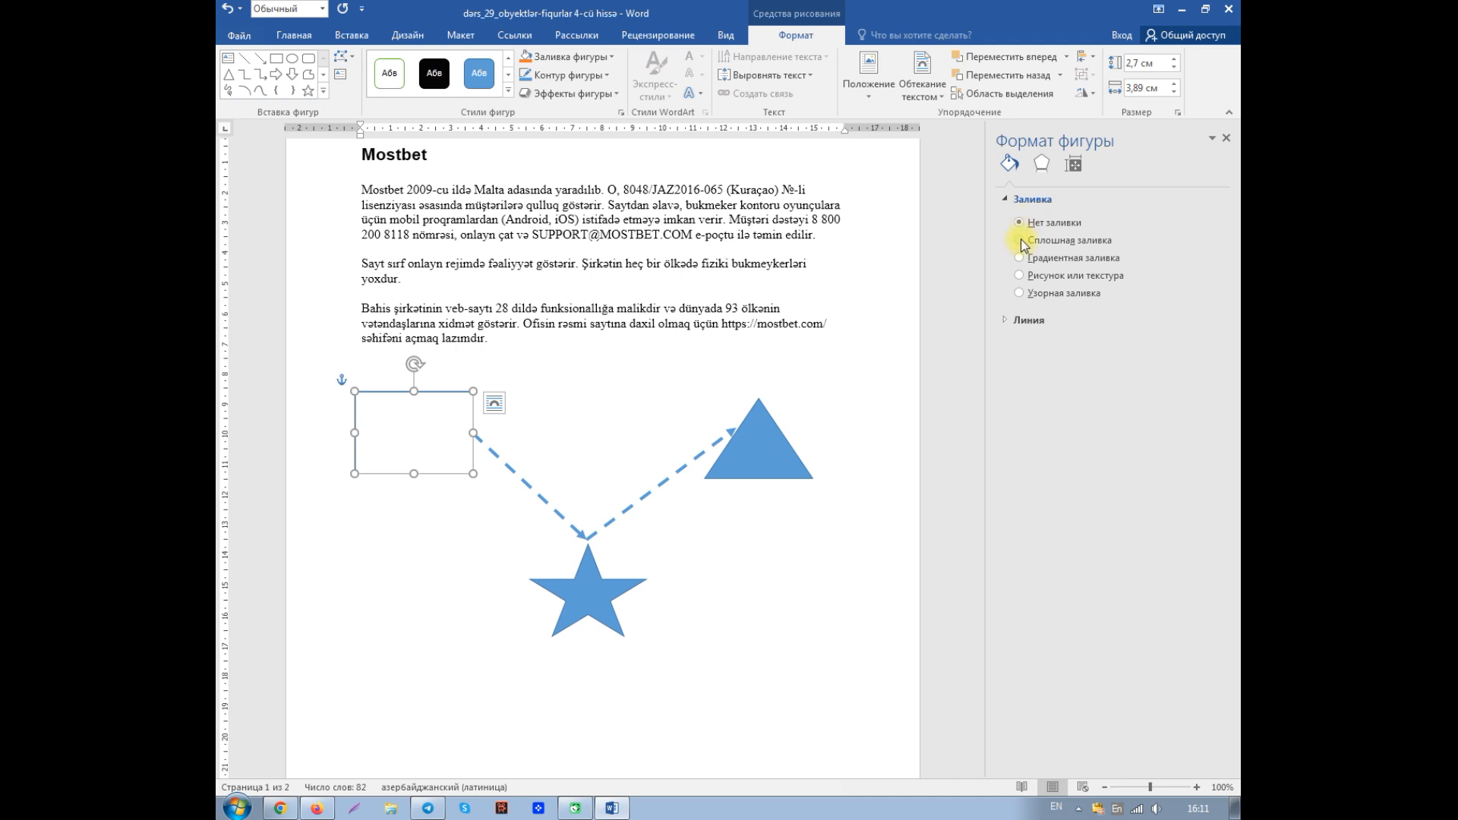
- Try the solid, pattern and gradient fill types on the rectangle, finishing with "Градиентная заливка"
left_click(1020, 241)
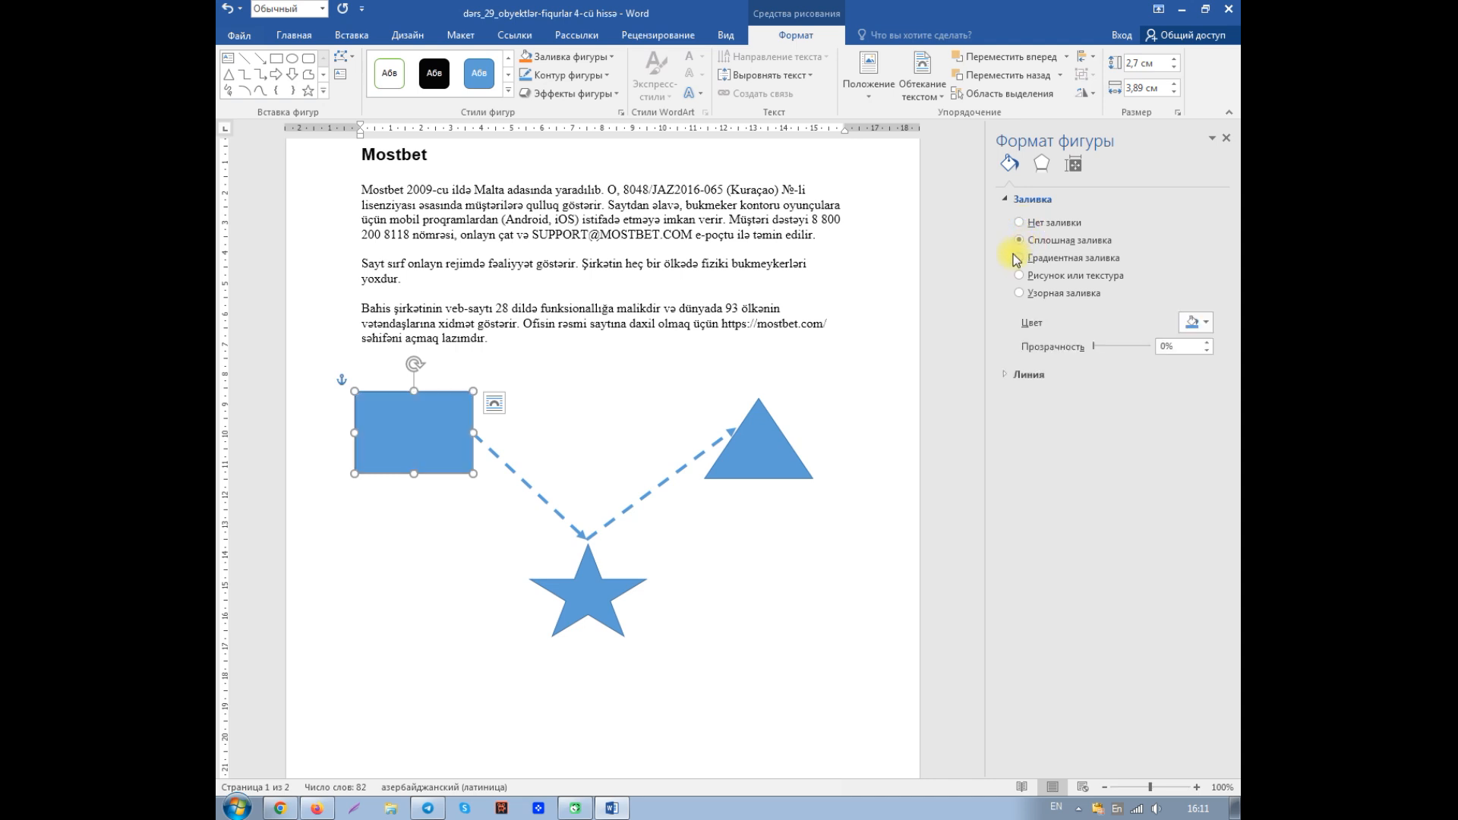
left_click(1019, 293)
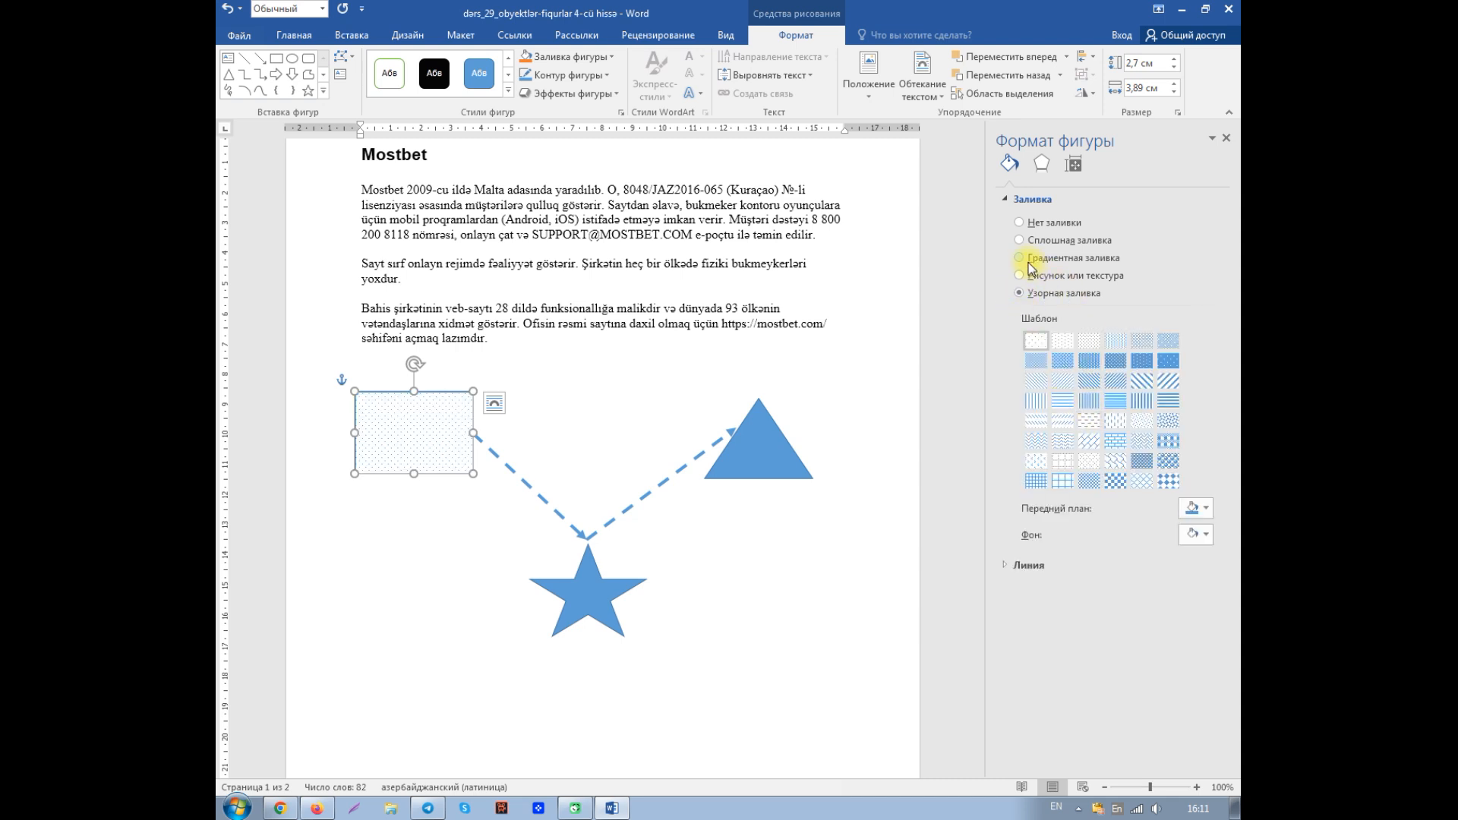
left_click(1019, 258)
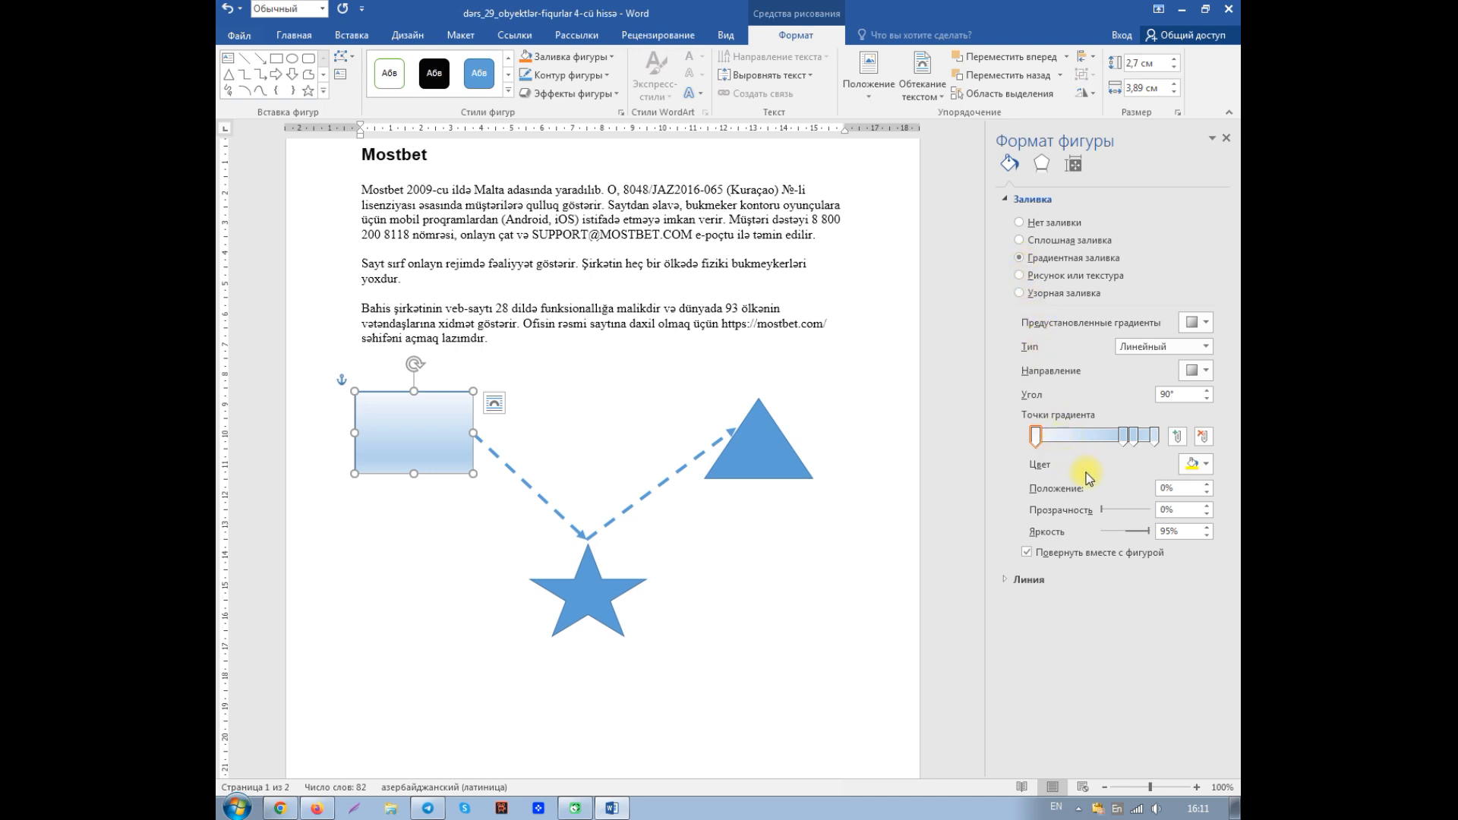
- Color the rectangle's first gradient stop red and reposition the gradient stops, placing the second one at 56%
left_click(1208, 465)
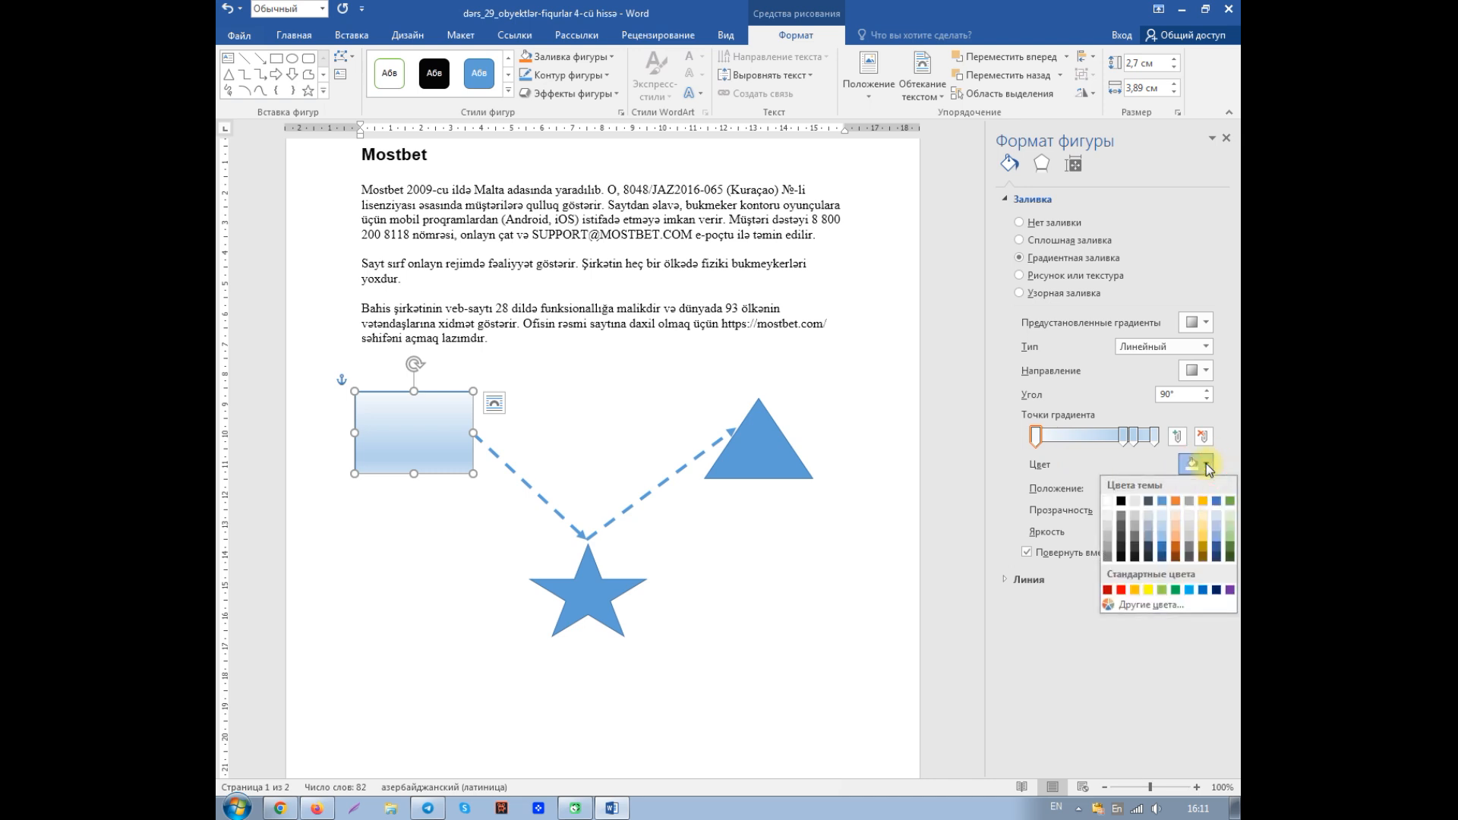
left_click(1108, 590)
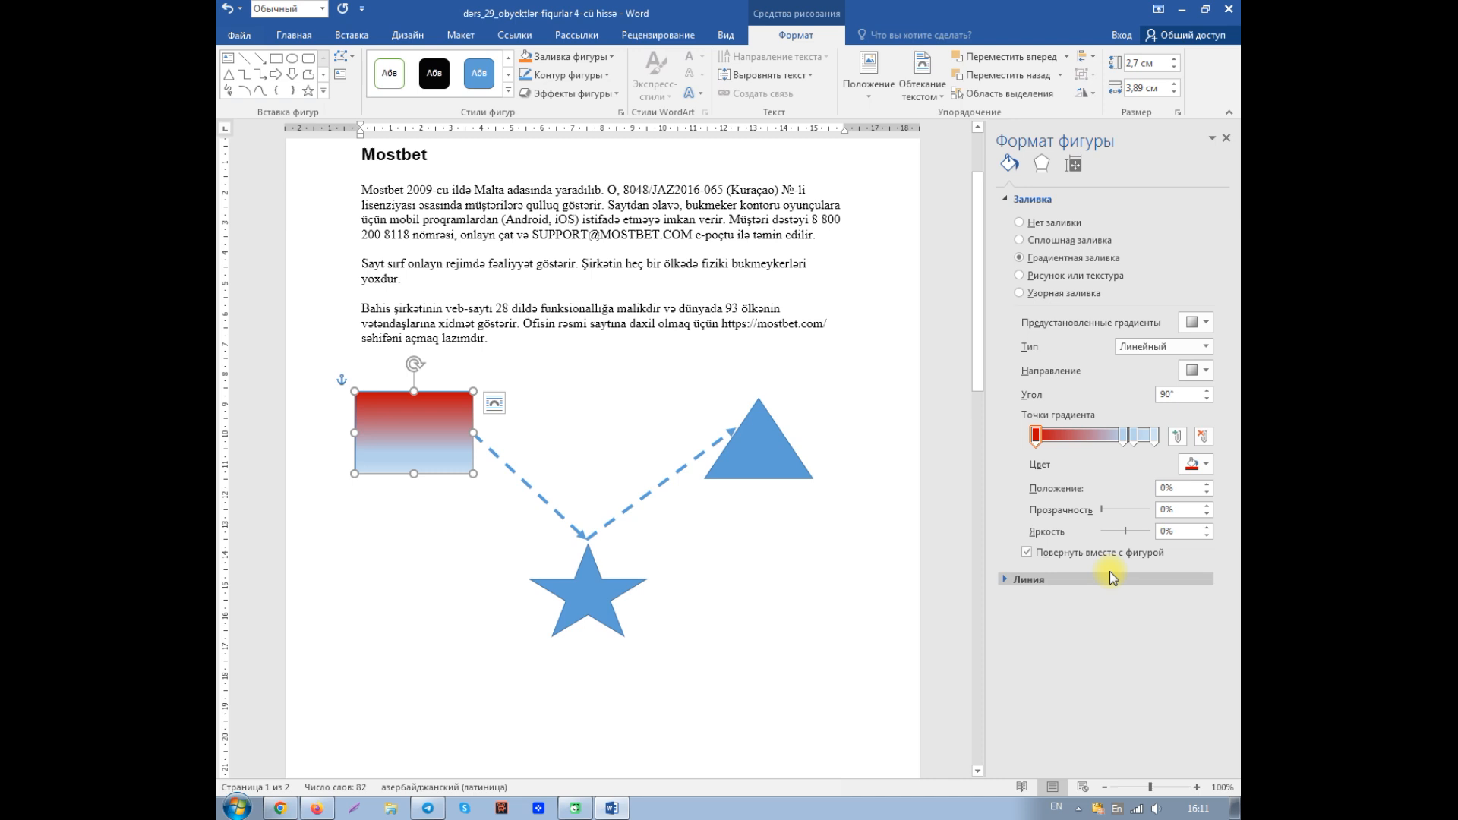
left_click_drag(1036, 436, 1104, 444)
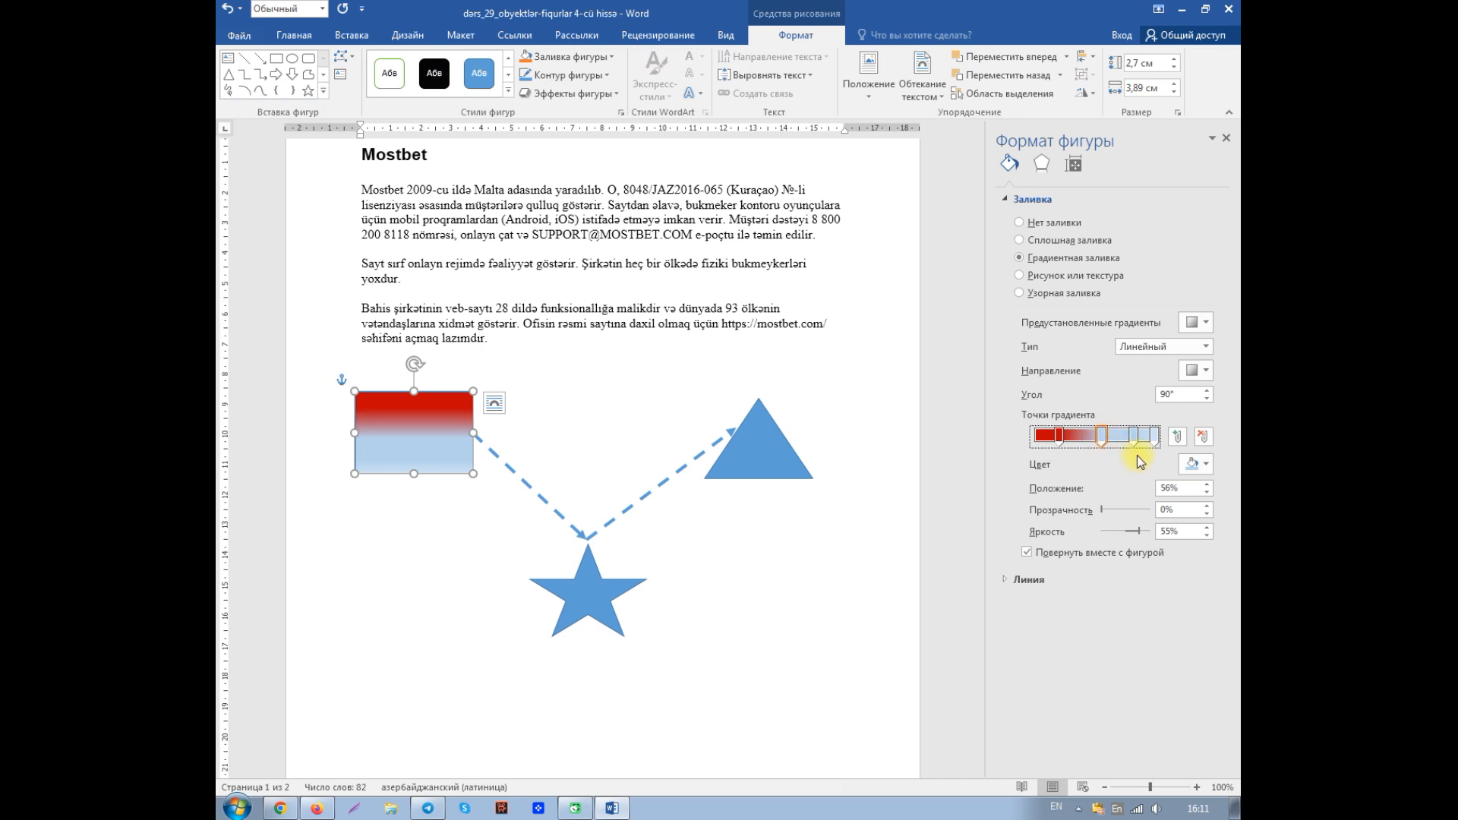
- Move the rectangle's third gradient stop to 81% and color it "Темно-синий"
left_click(1134, 436)
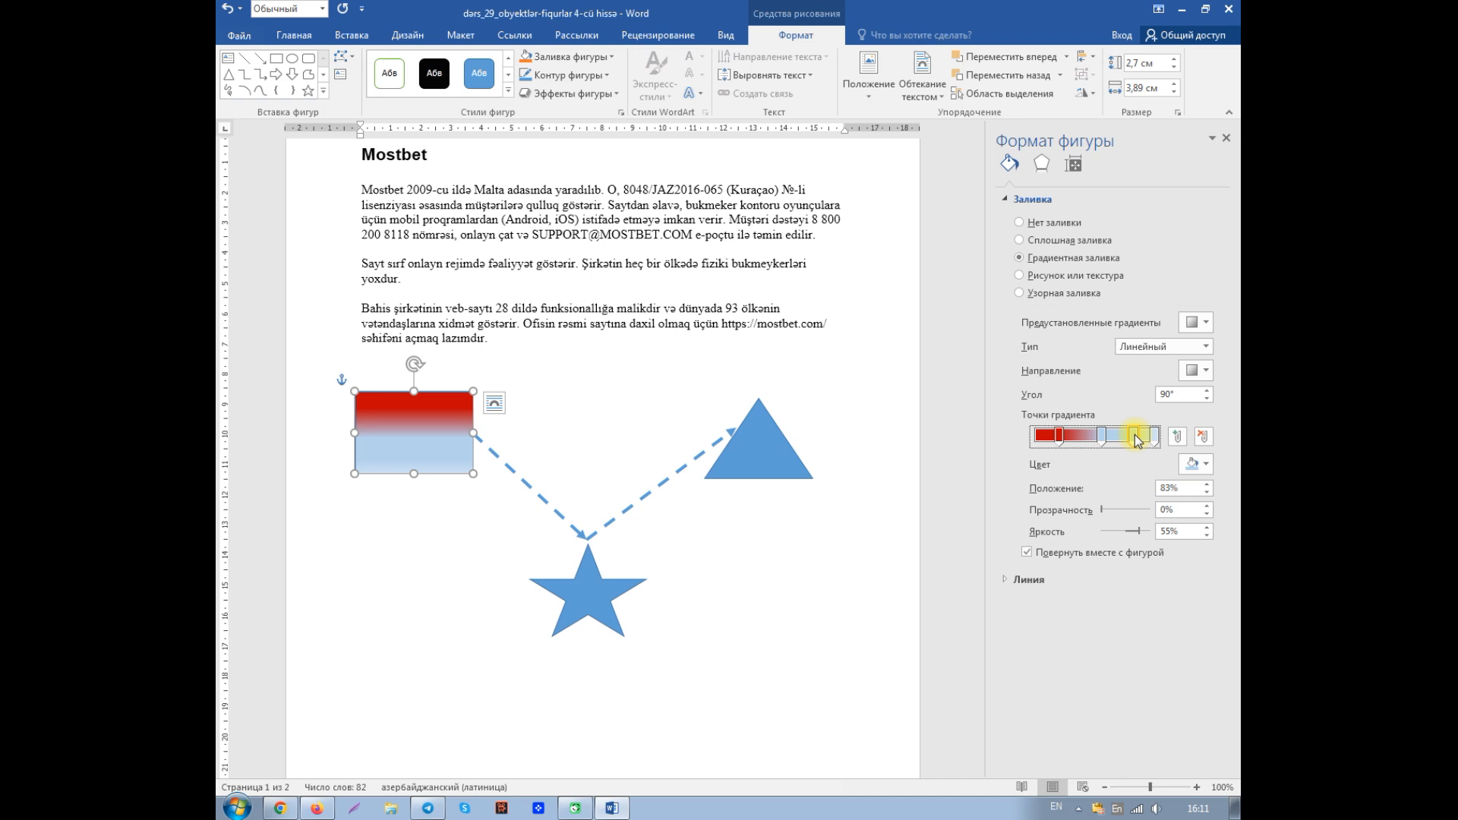
left_click_drag(1137, 440, 1131, 441)
left_click(1206, 465)
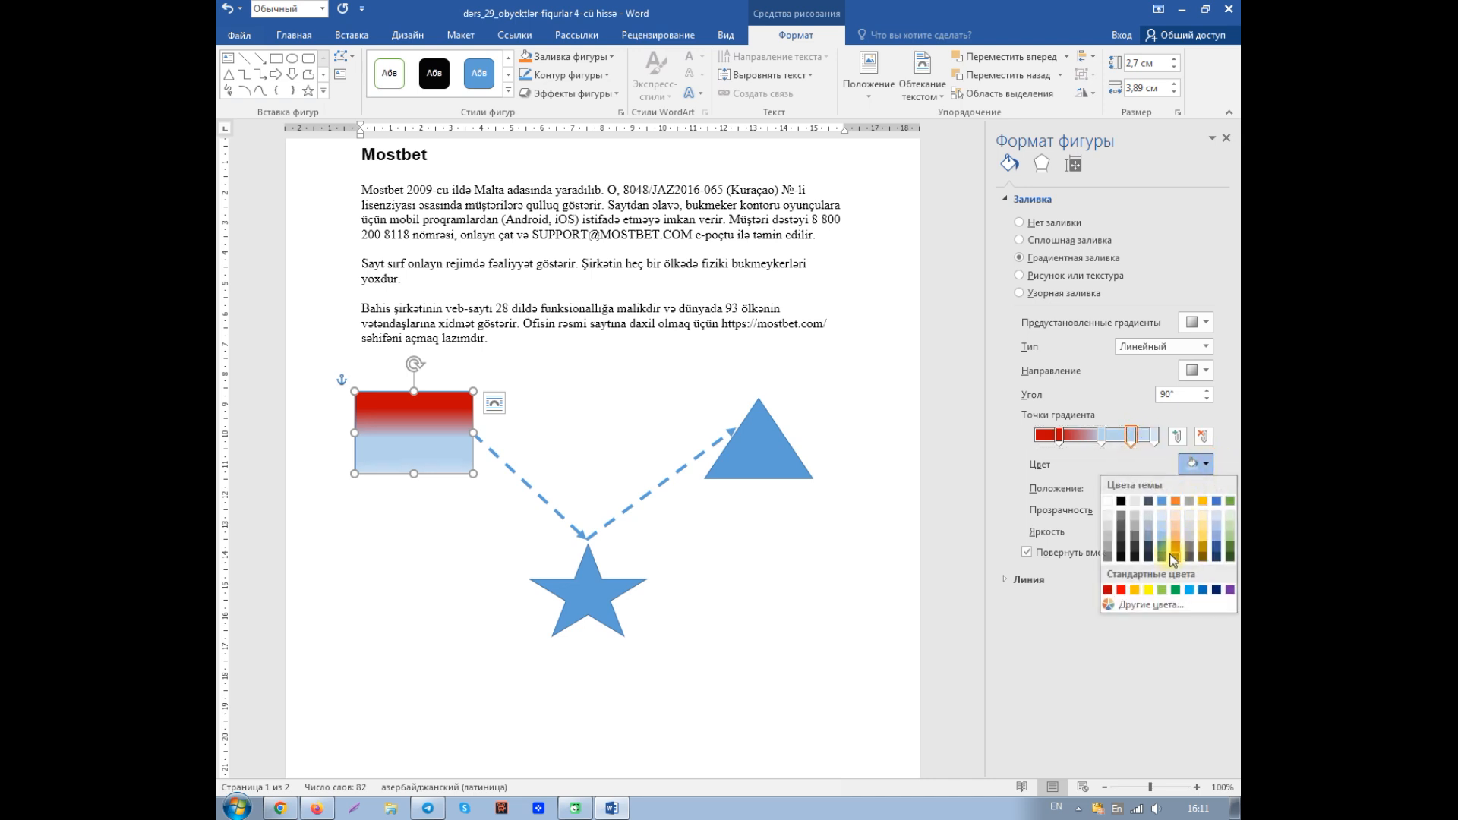
left_click(1216, 591)
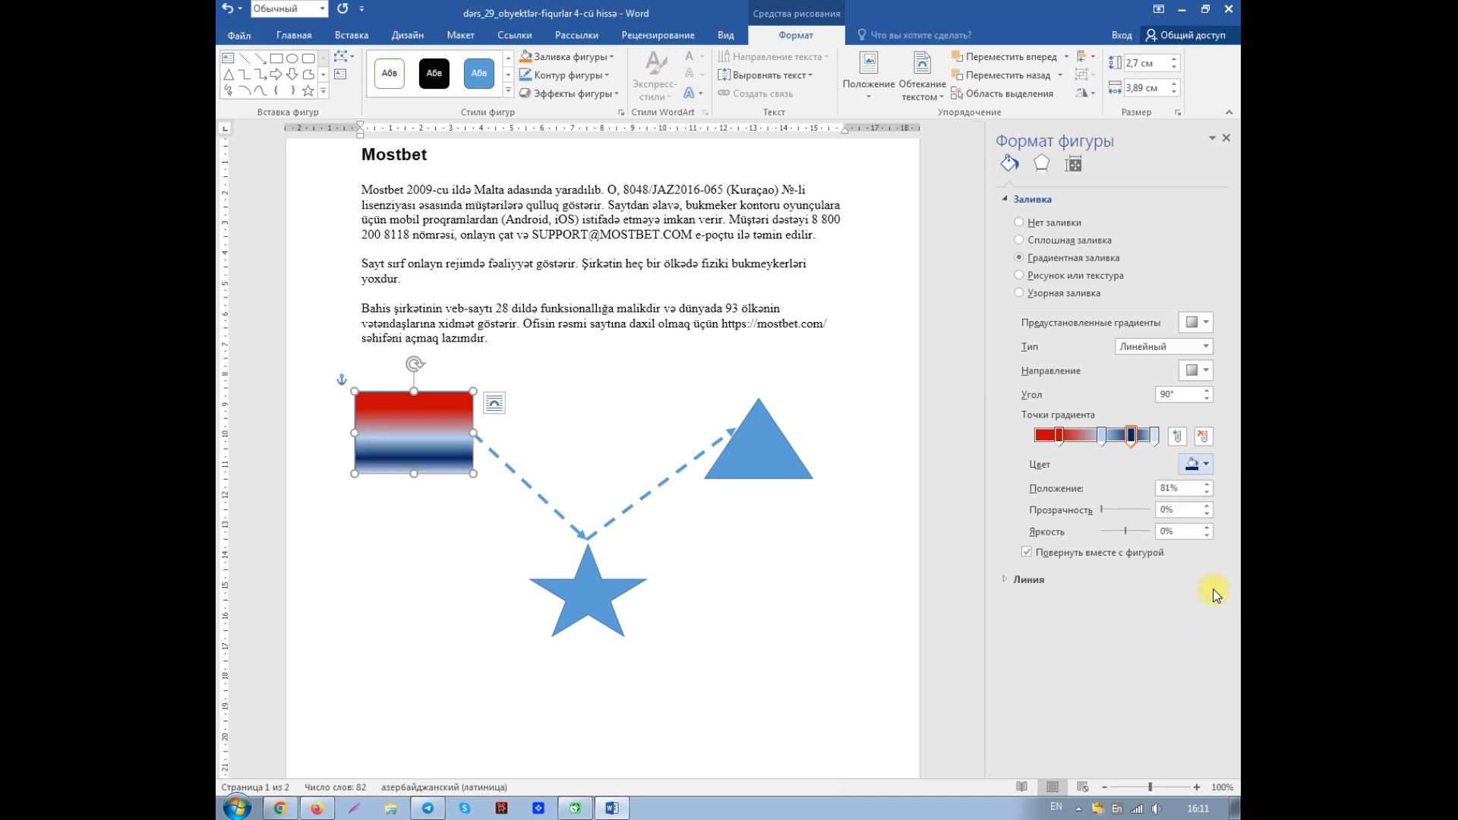
- Shift the rectangle's two middle gradient stops, placing the dark blue one at 74%
left_click(1103, 436)
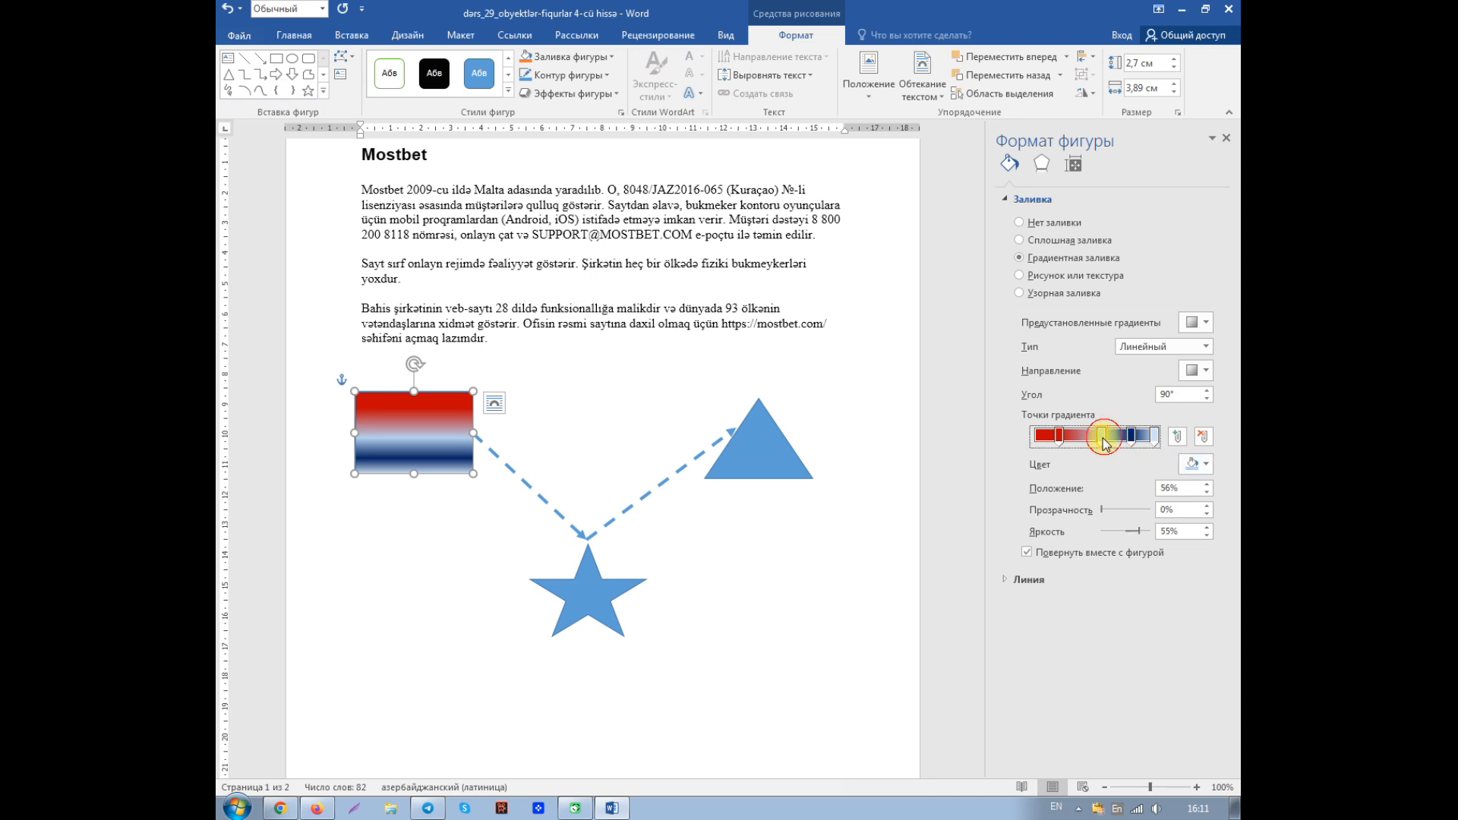
left_click_drag(1103, 436, 1127, 440)
left_click(1131, 437)
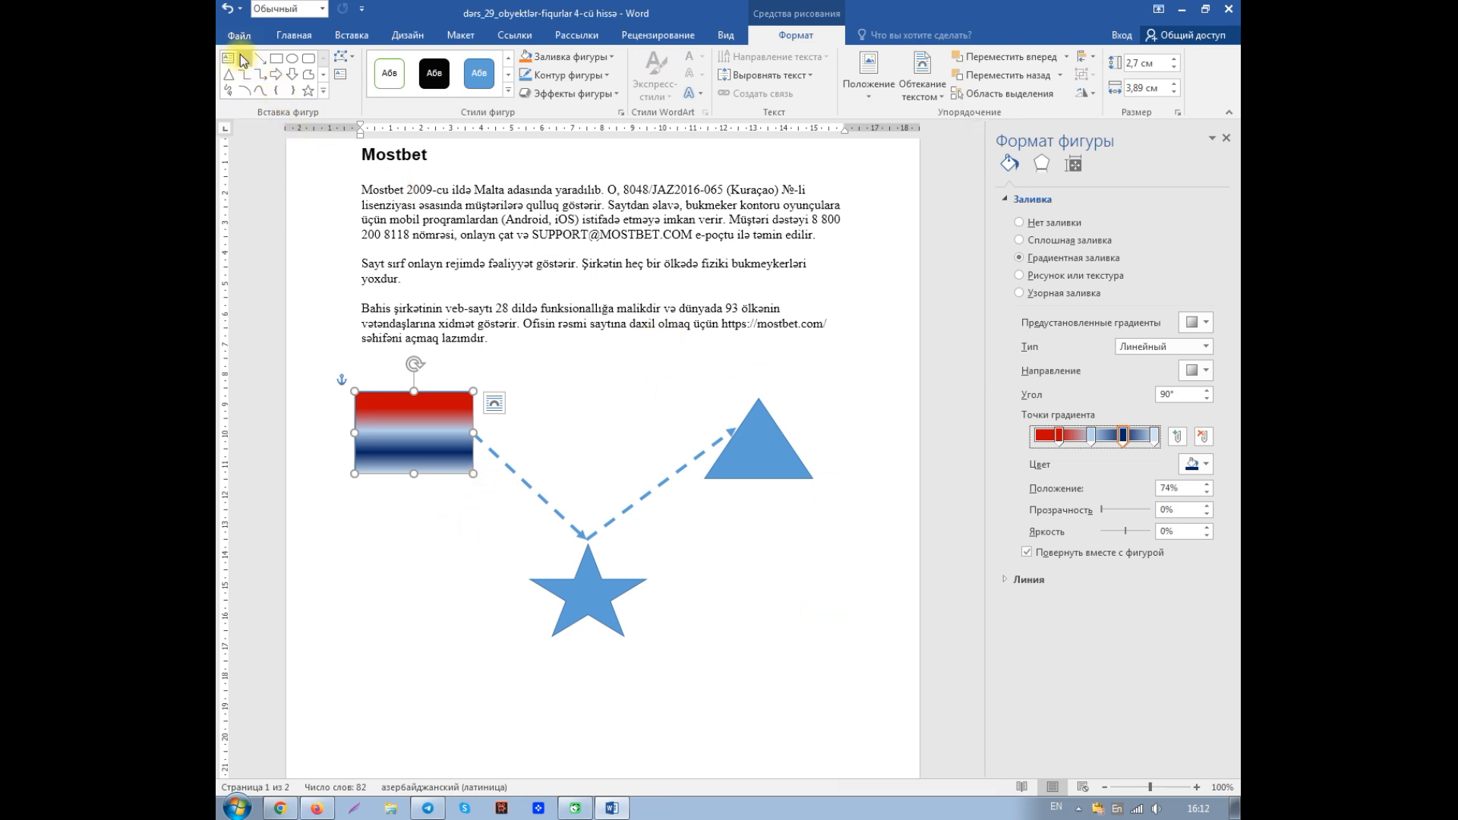
- Undo the gradient and fill type changes on the rectangle back to its original solid blue fill
left_click(227, 11)
left_click(228, 11)
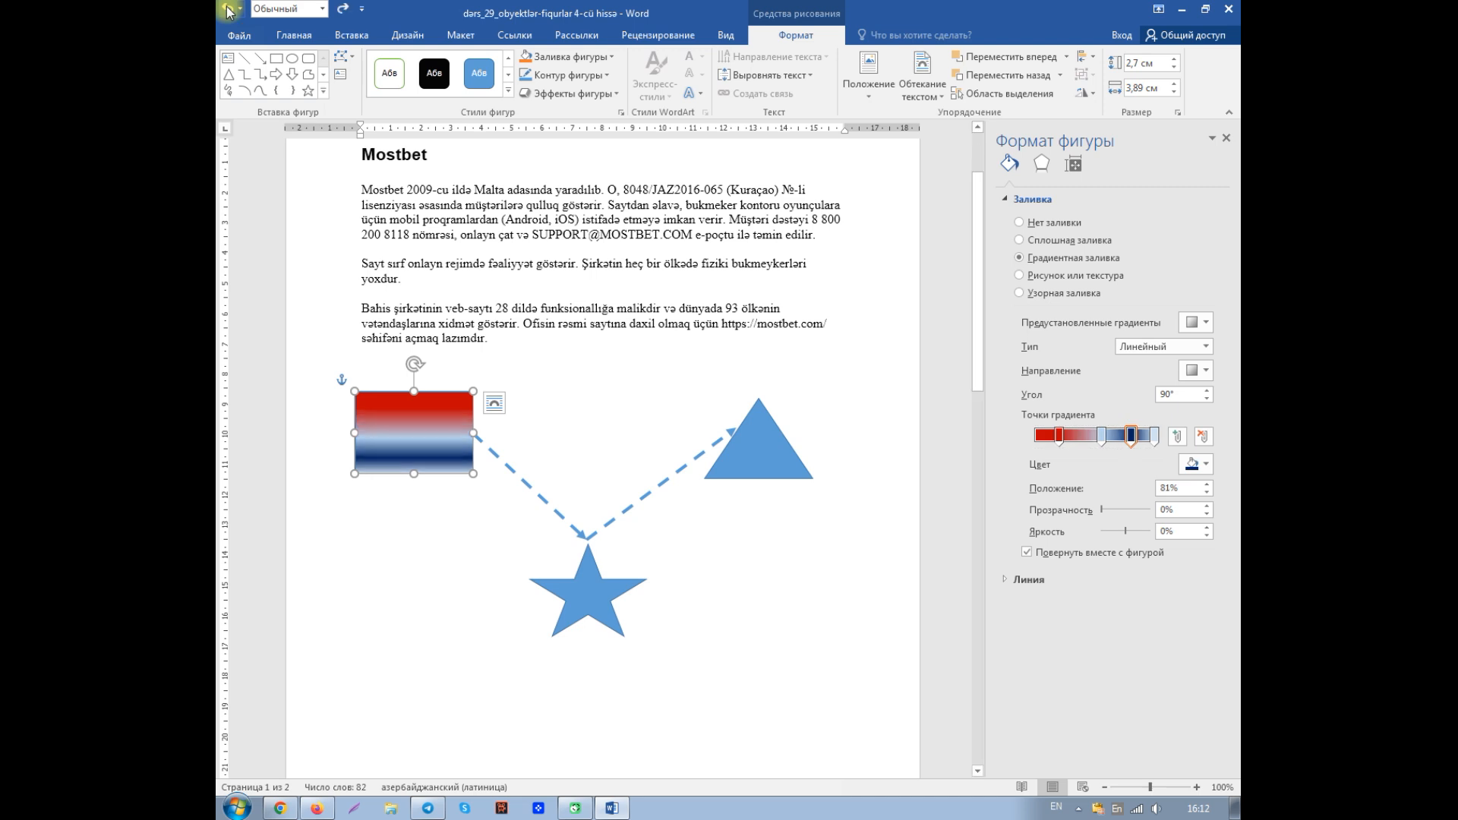
left_click(227, 11)
left_click(228, 11)
left_click(228, 10)
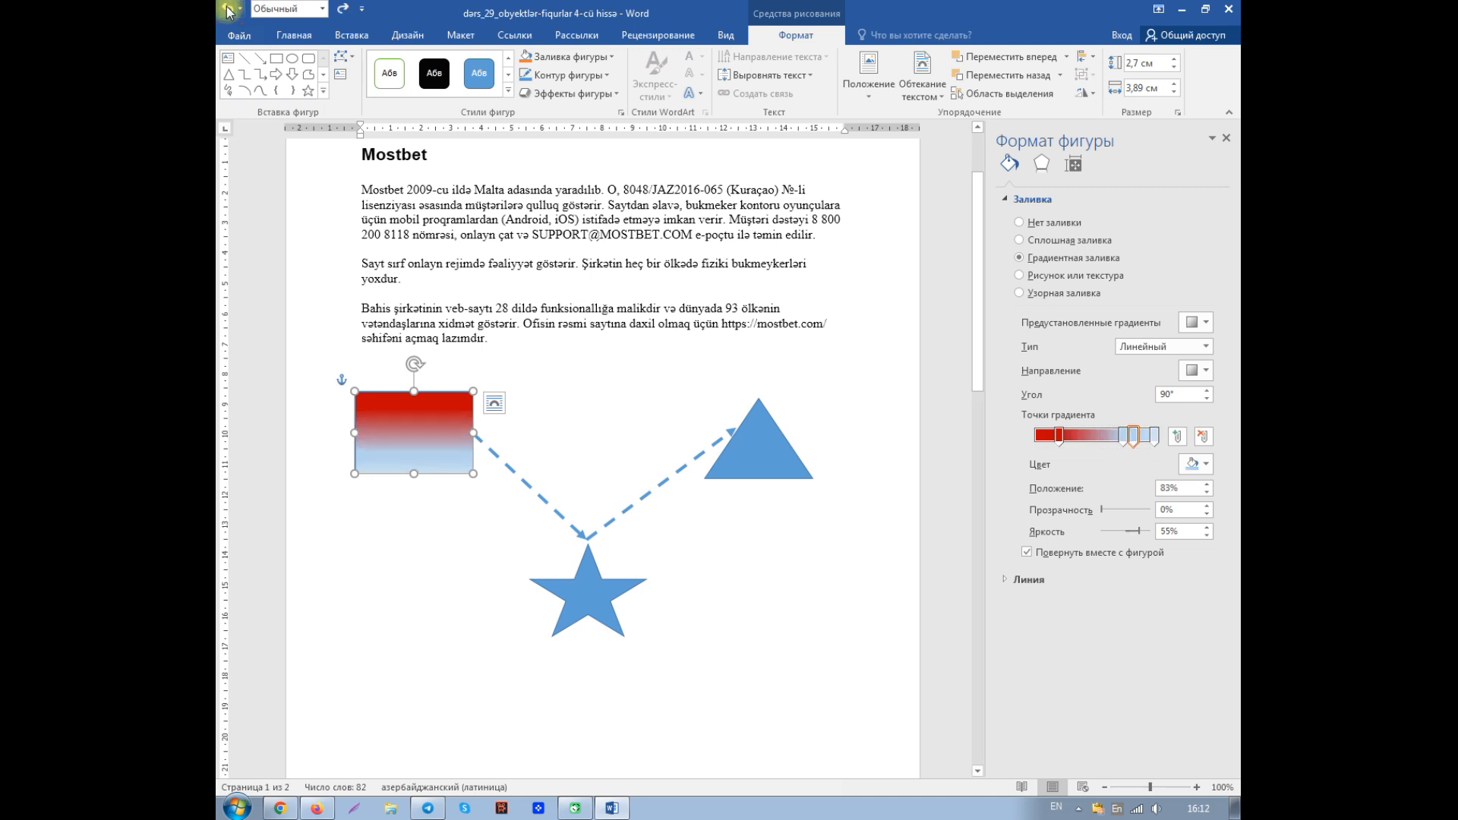
left_click(228, 11)
left_click(228, 11)
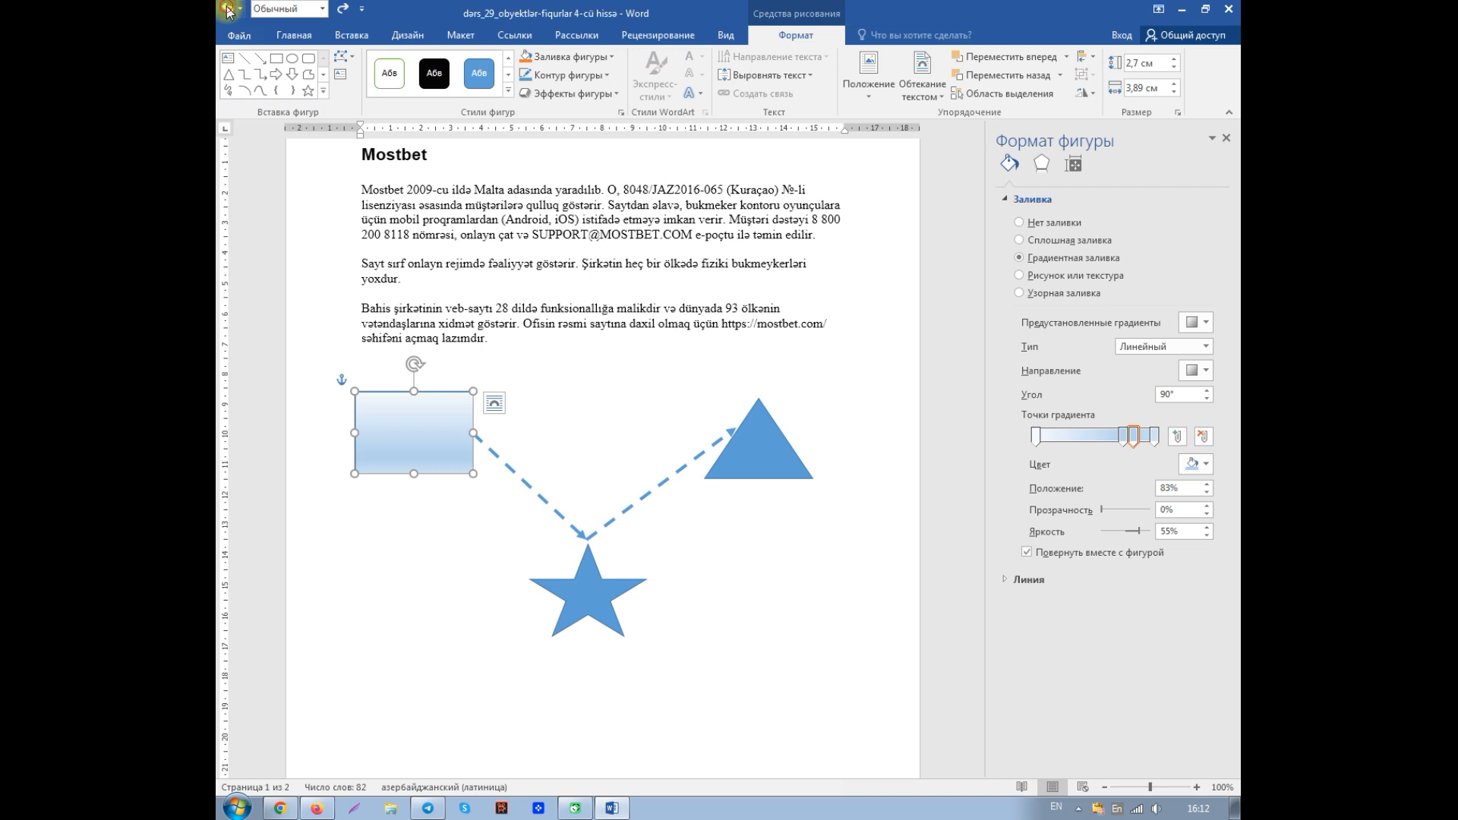
left_click(228, 10)
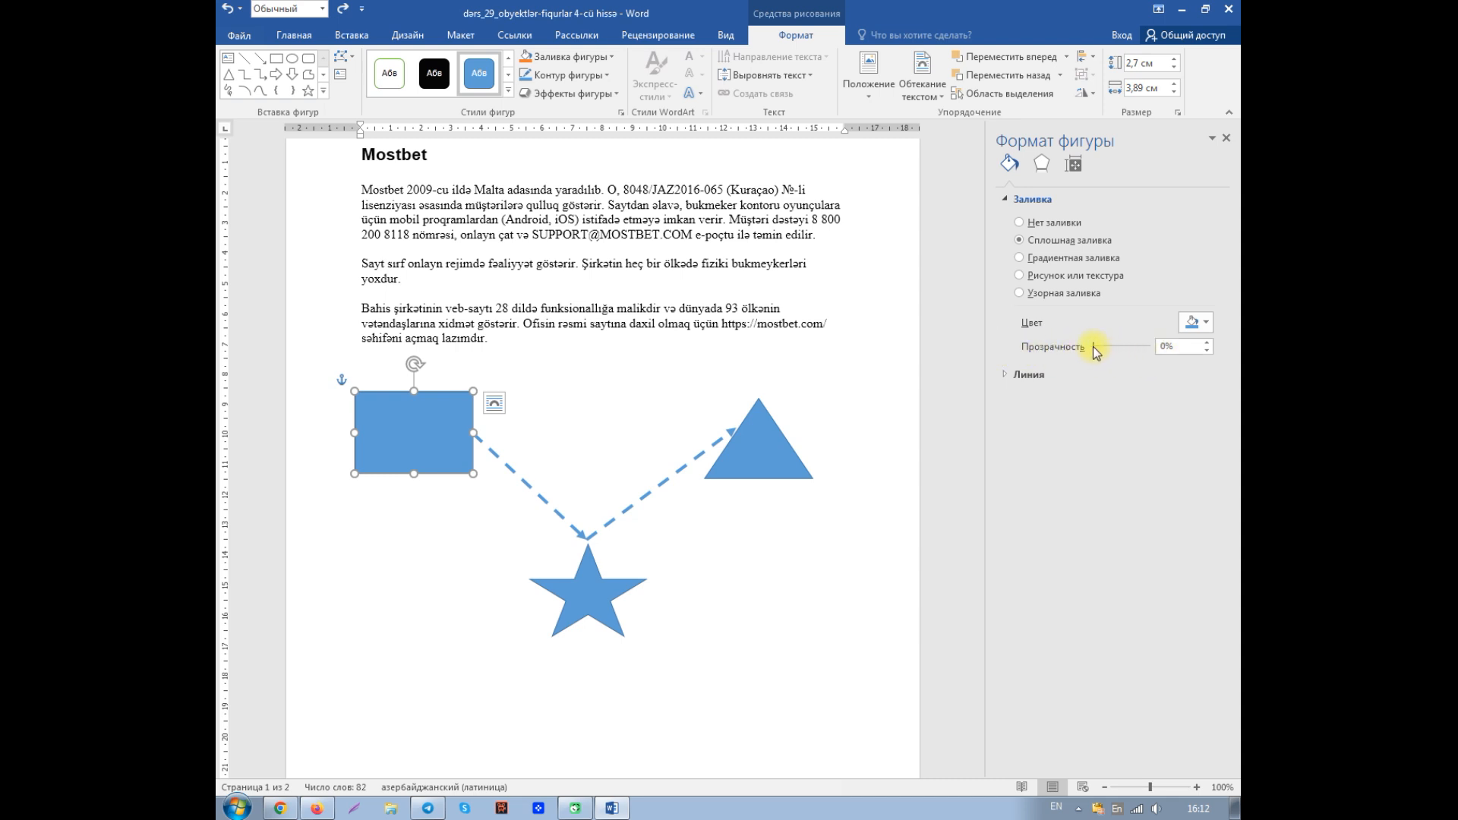
- Raise the rectangle's fill transparency to 100% and return it to 0%
left_click_drag(1092, 346, 1150, 348)
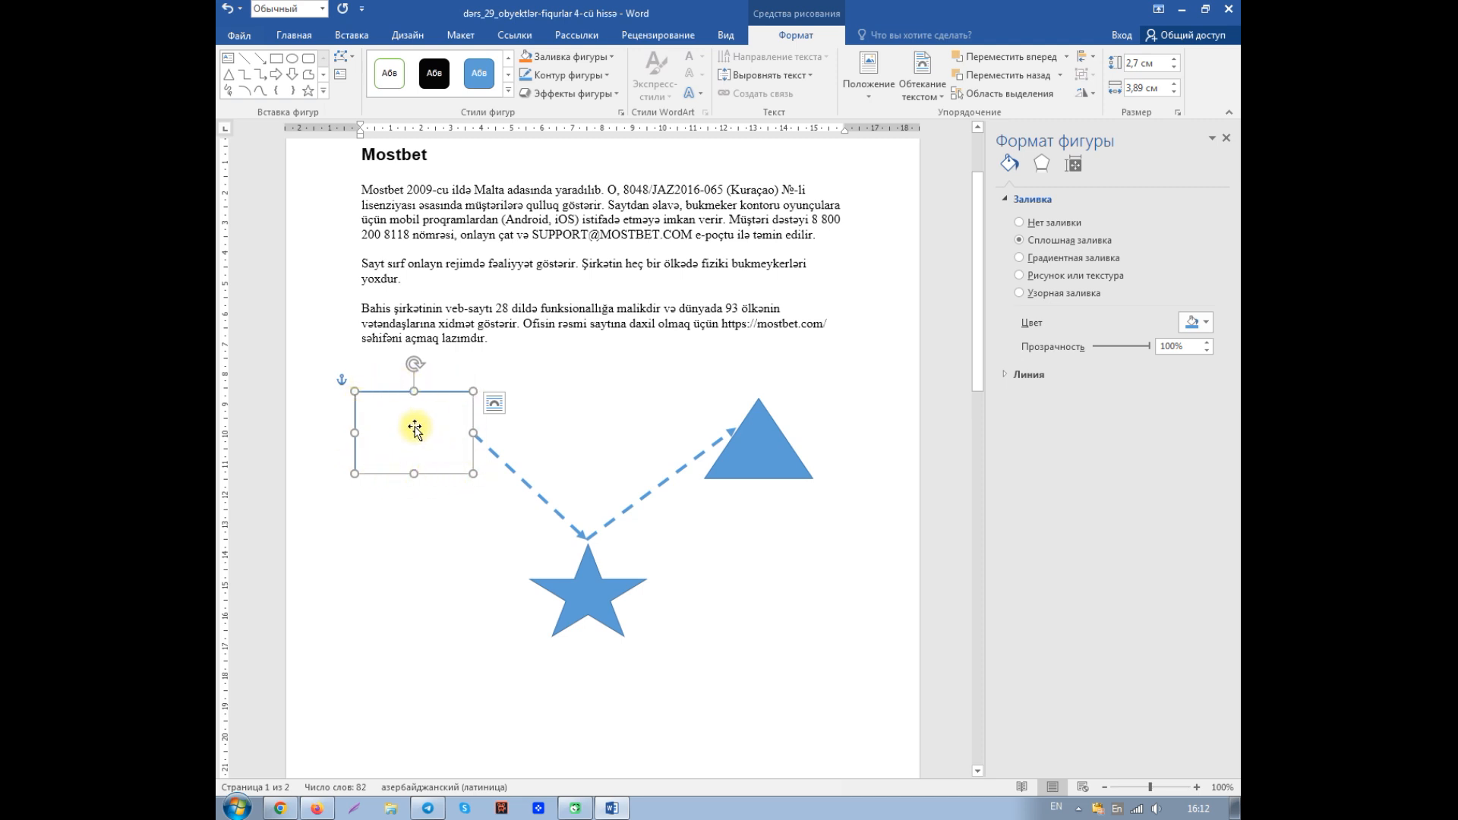
left_click_drag(1149, 346, 1090, 349)
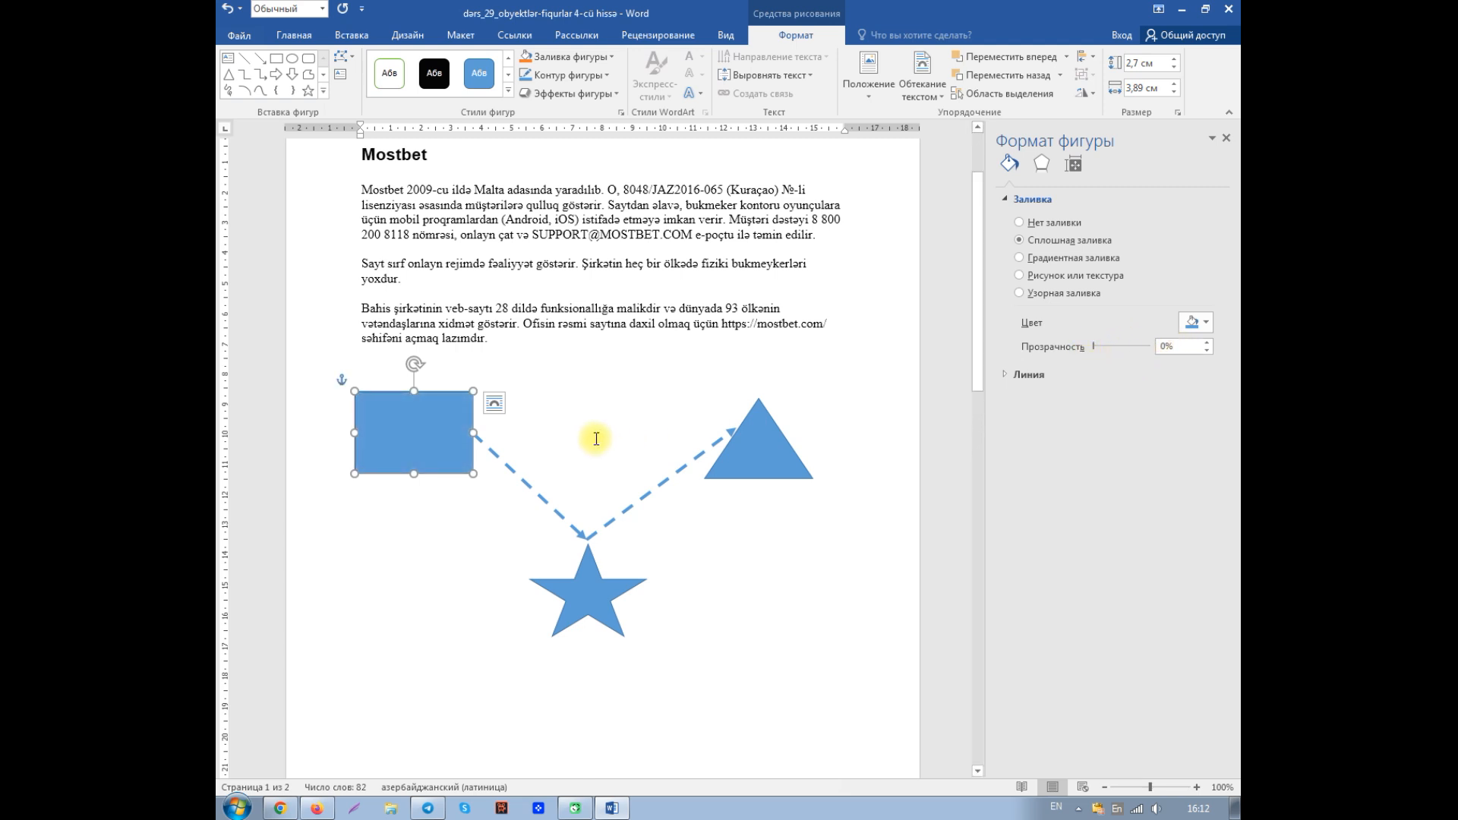
- Move the opaque rectangle over the star and separate the two shapes again, leaving the star below the triangle
left_click_drag(428, 433, 598, 594)
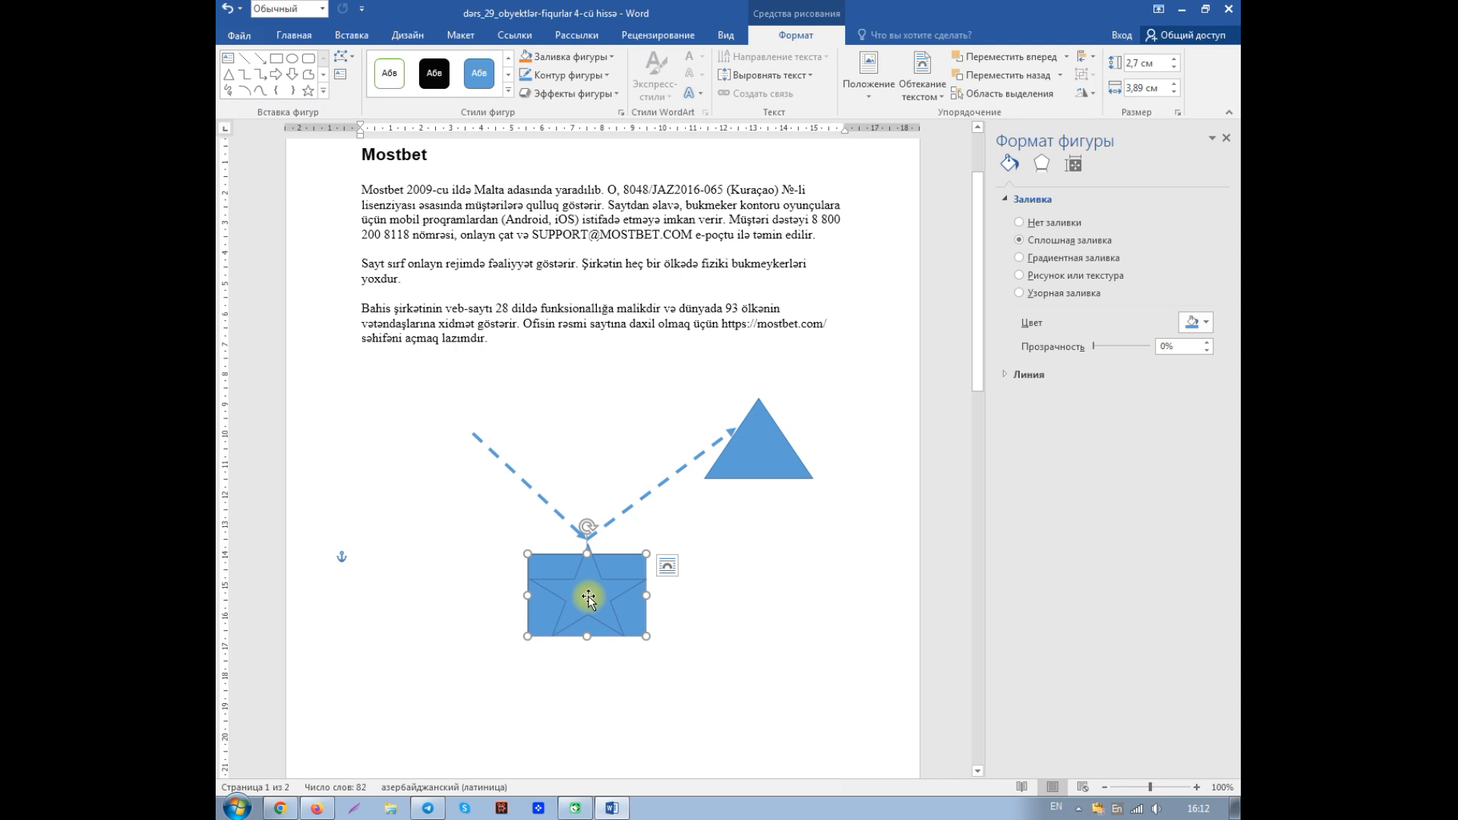
left_click_drag(587, 607, 718, 598)
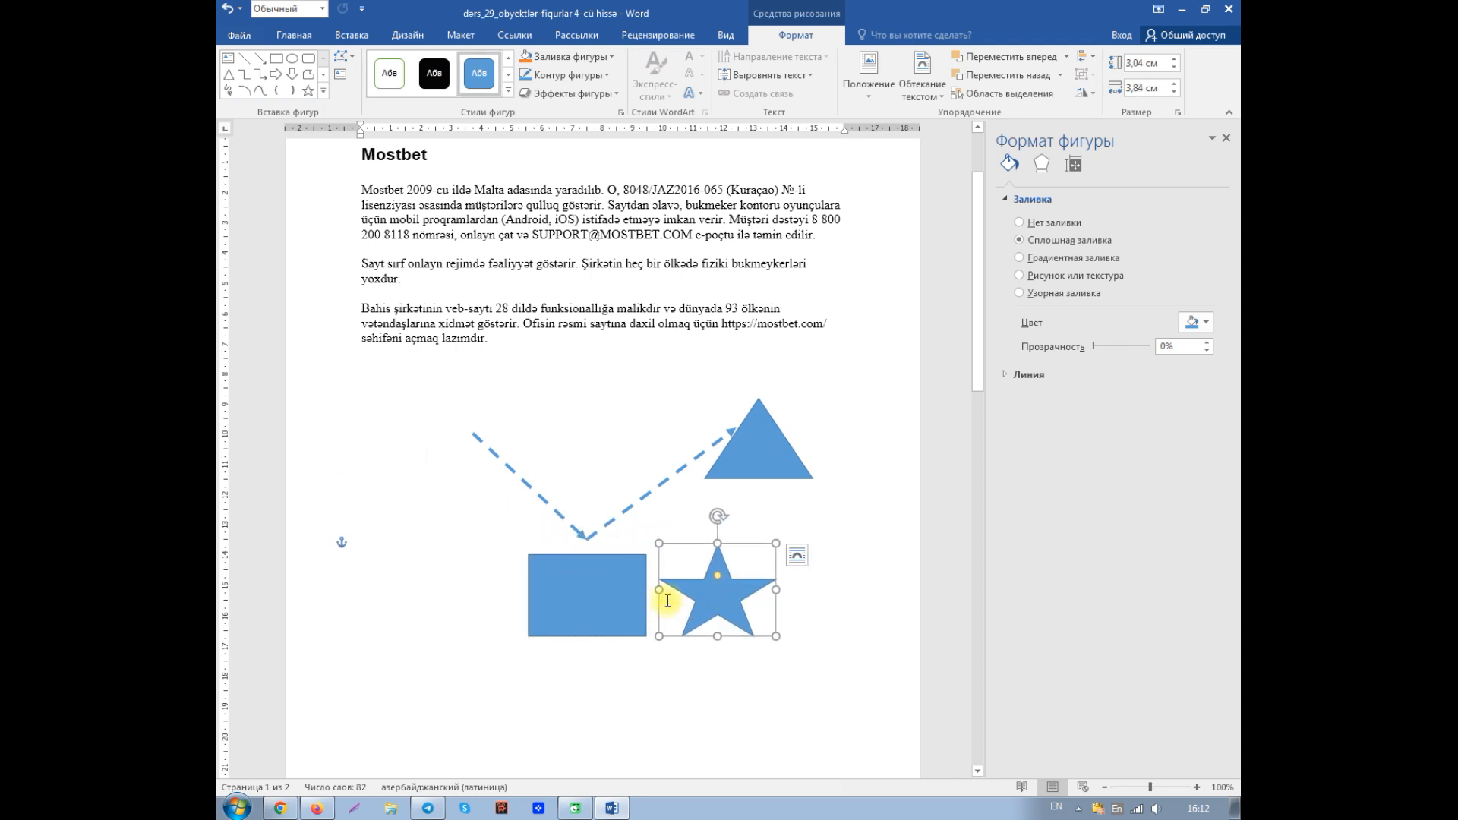
left_click_drag(625, 603, 433, 507)
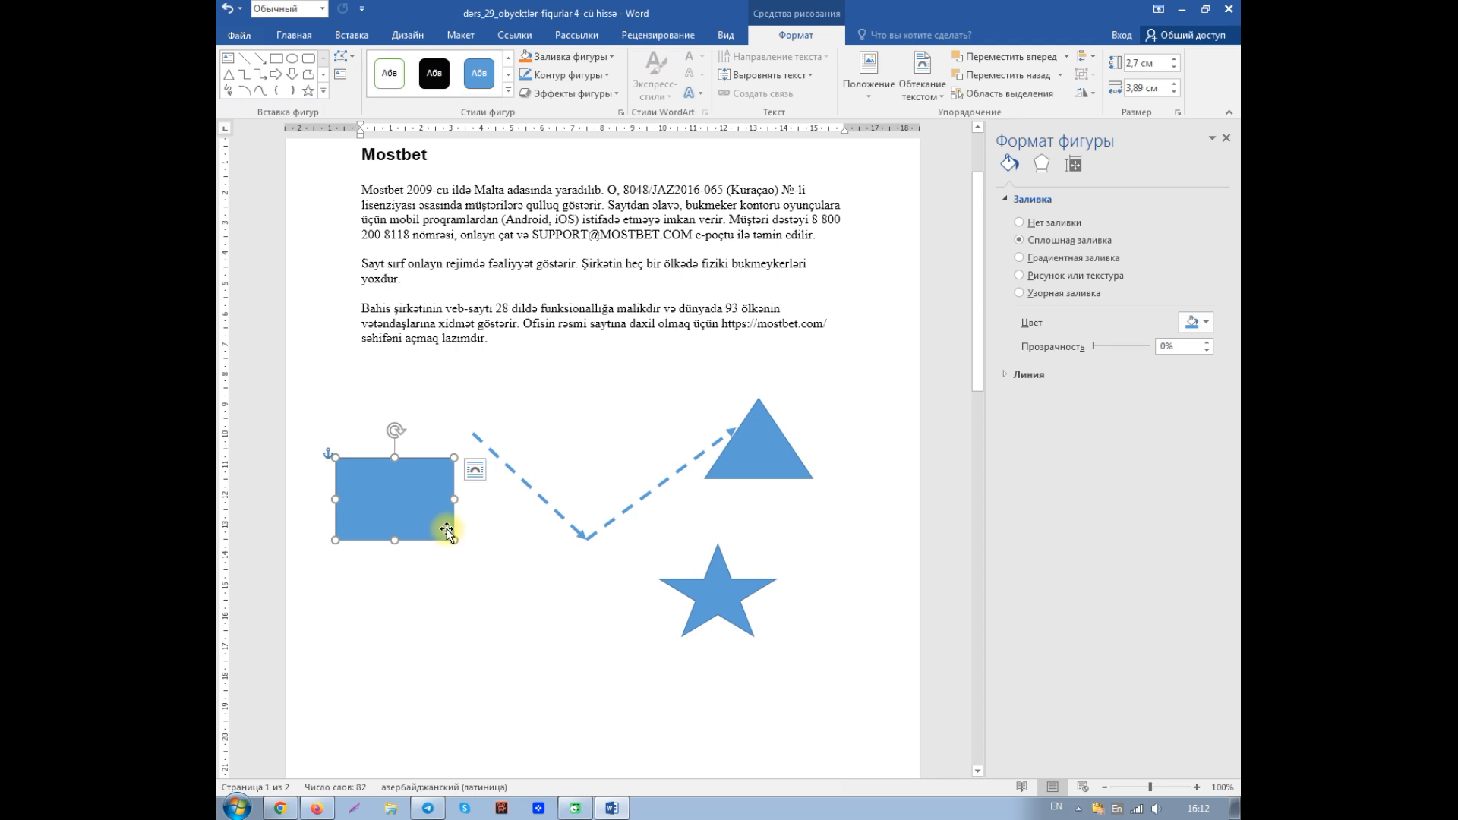
- Set the rectangle's fill transparency to 100% and place it over the star
left_click_drag(1091, 348, 1152, 348)
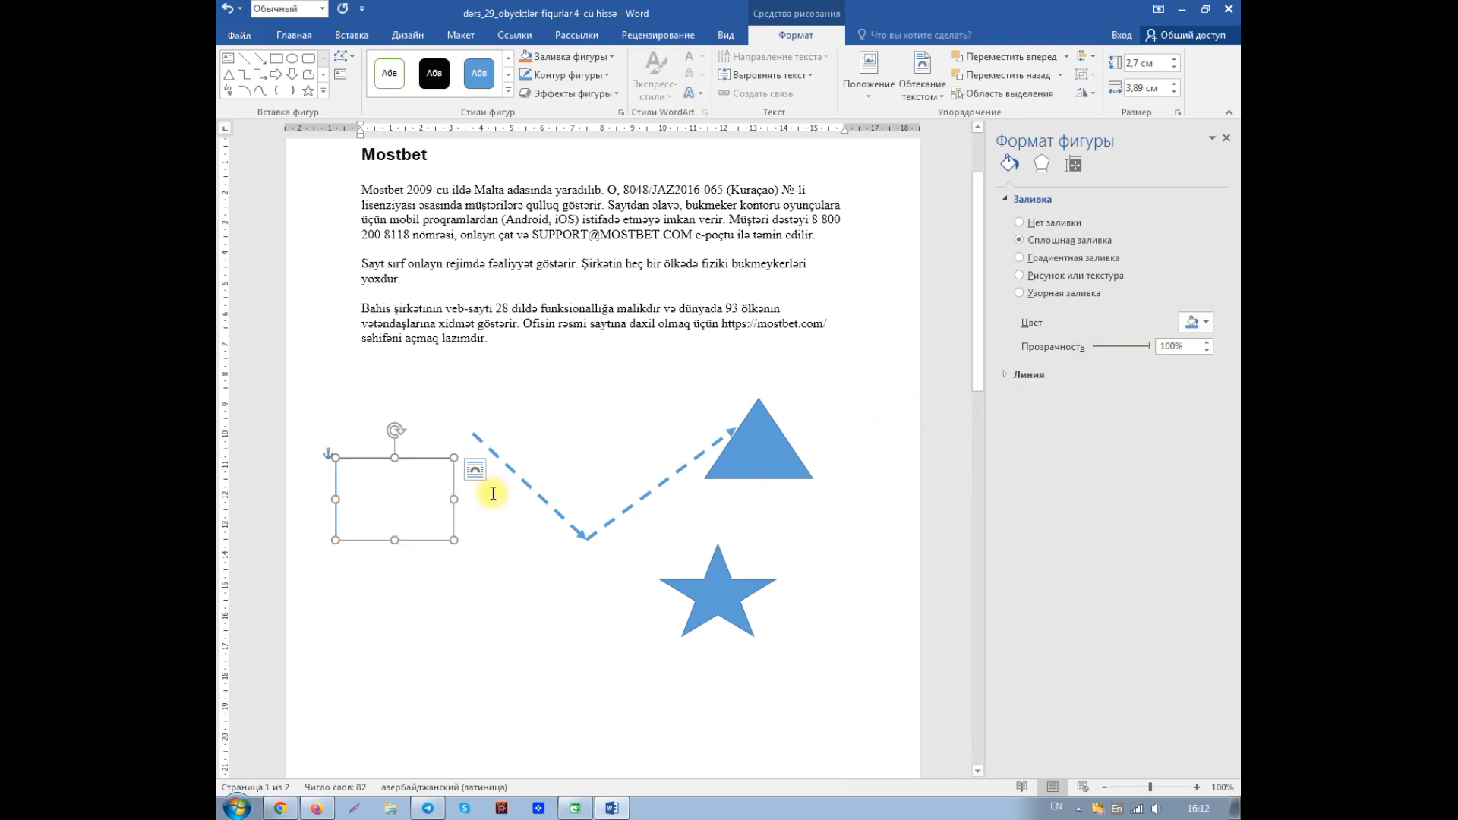
left_click_drag(397, 495, 720, 589)
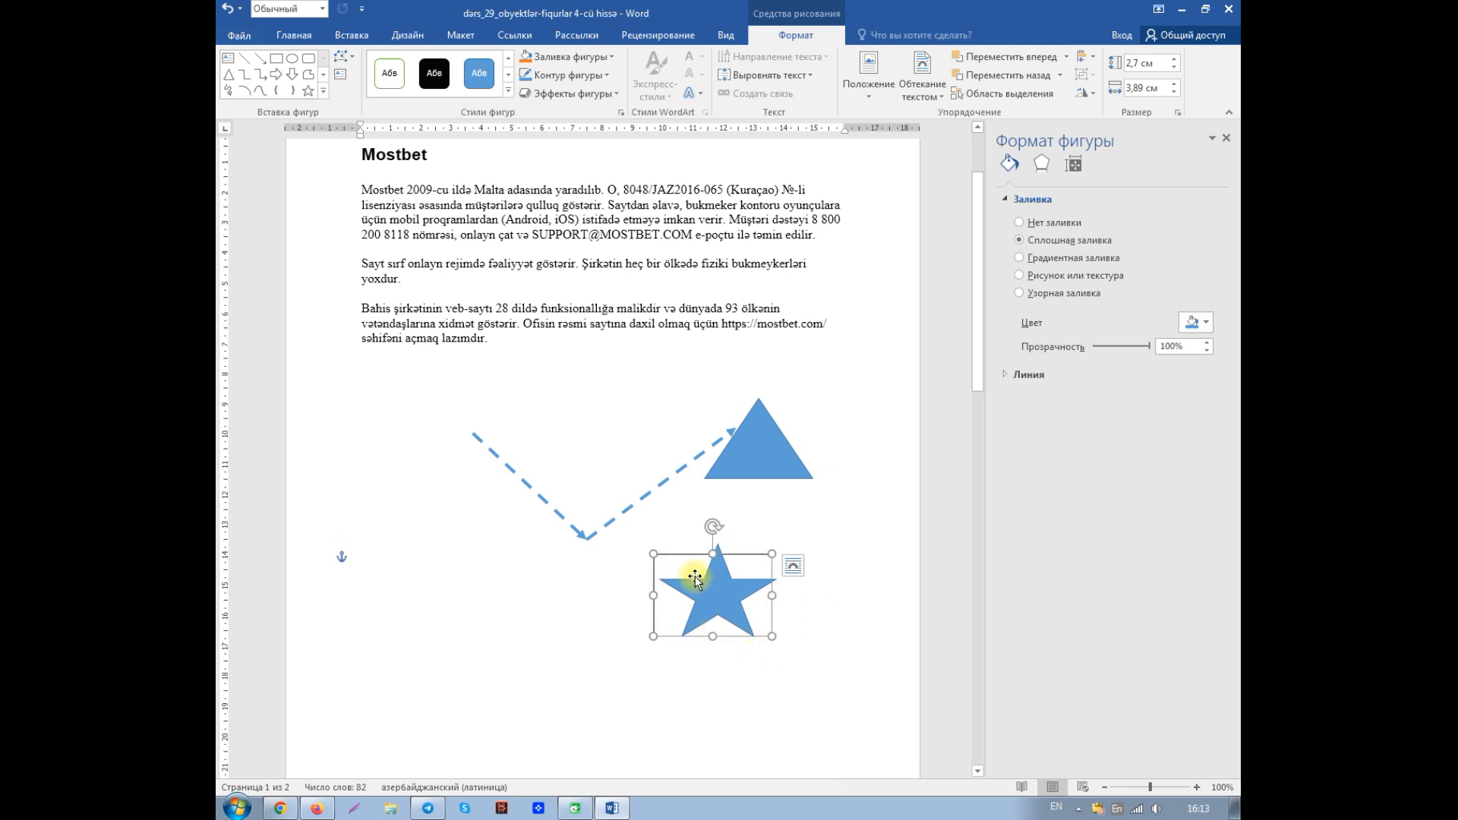
- Undo the rectangle's transparency change and the moves of the rectangle and star
left_click(225, 14)
left_click(227, 14)
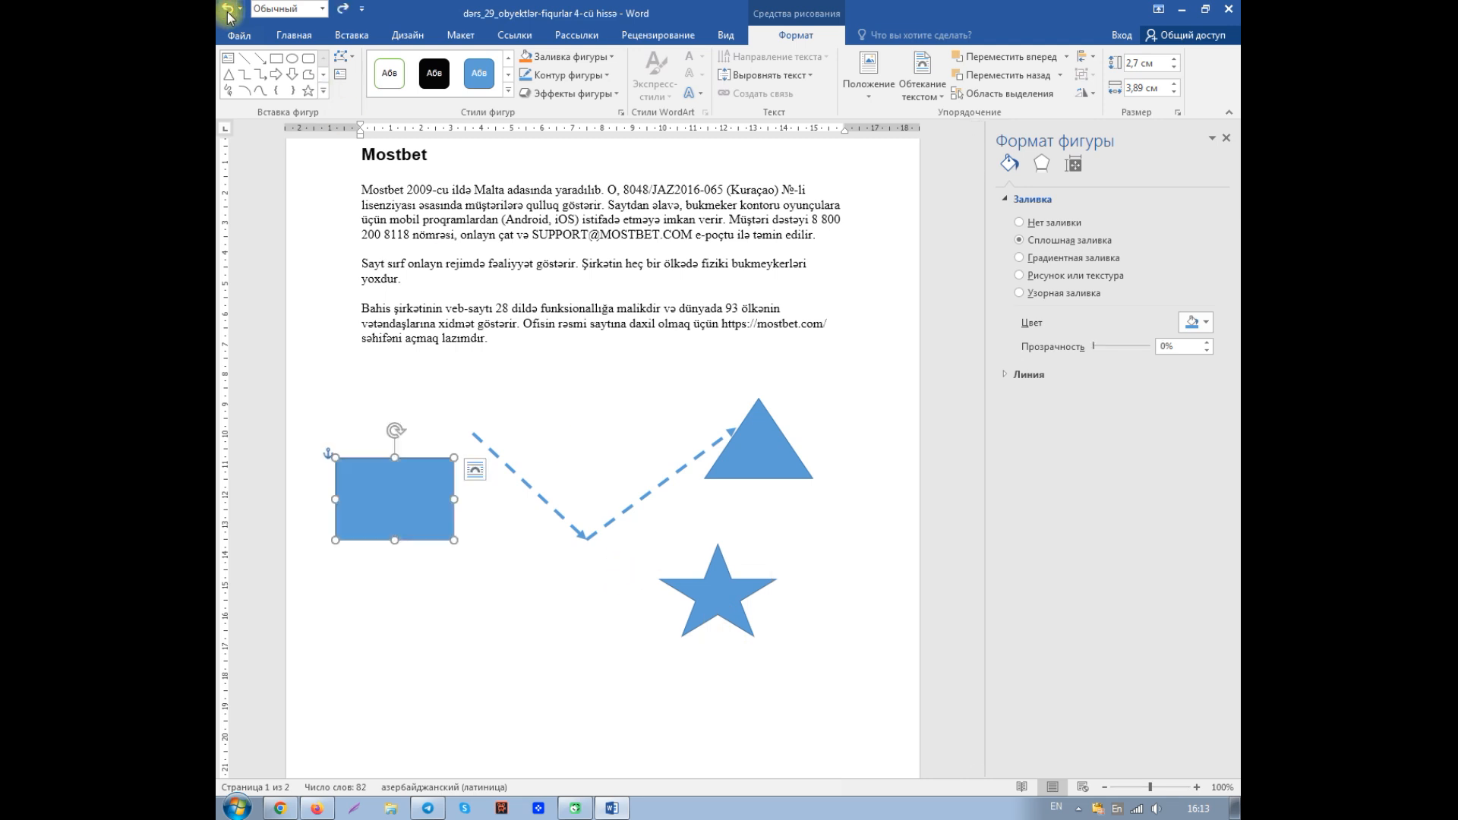
left_click(227, 14)
left_click(227, 13)
left_click(227, 14)
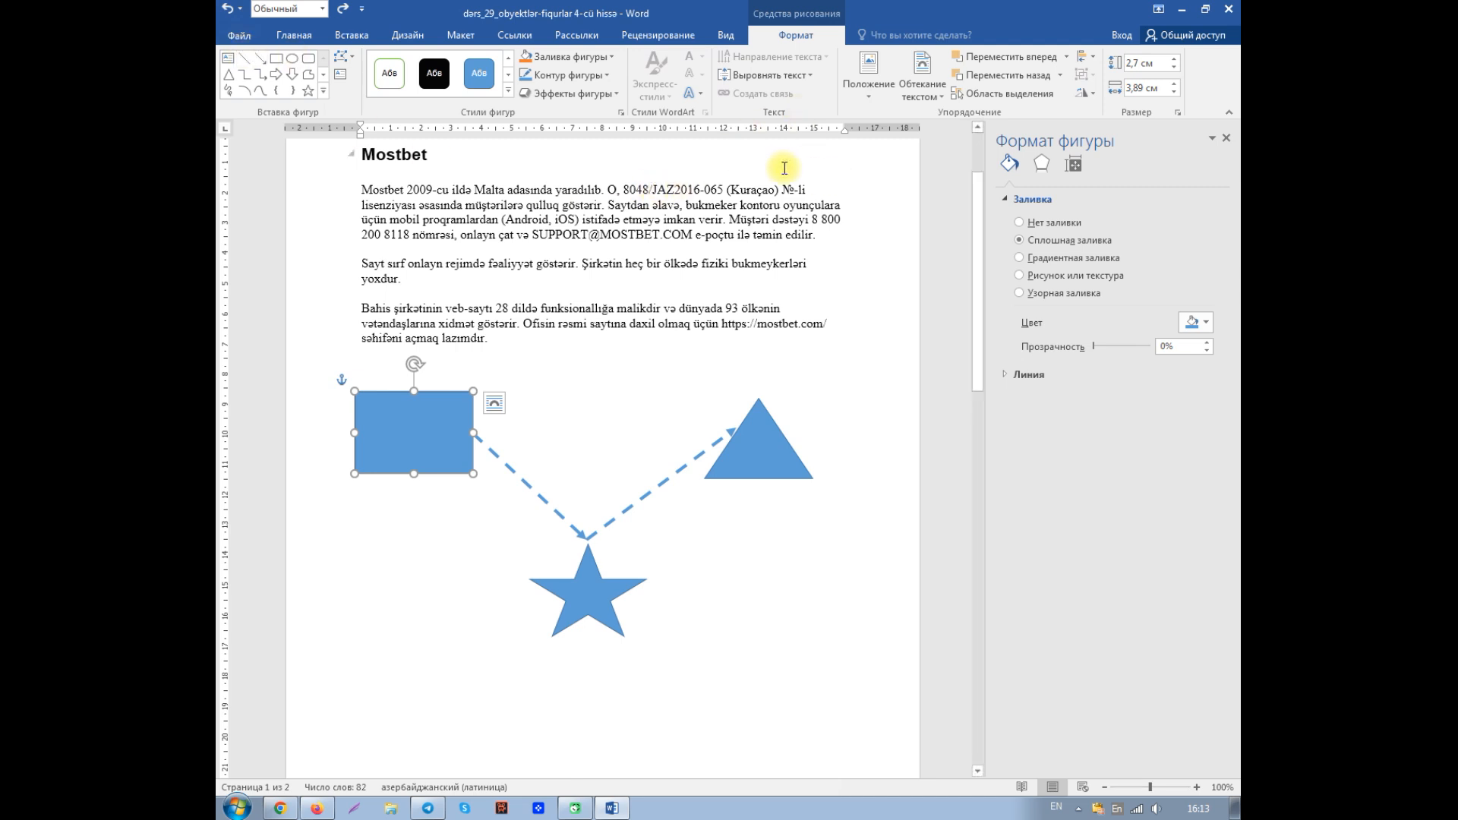
- Examine the effect categories for the rectangle in its format settings and the shadow and glow presets among the shape effects
left_click(1042, 166)
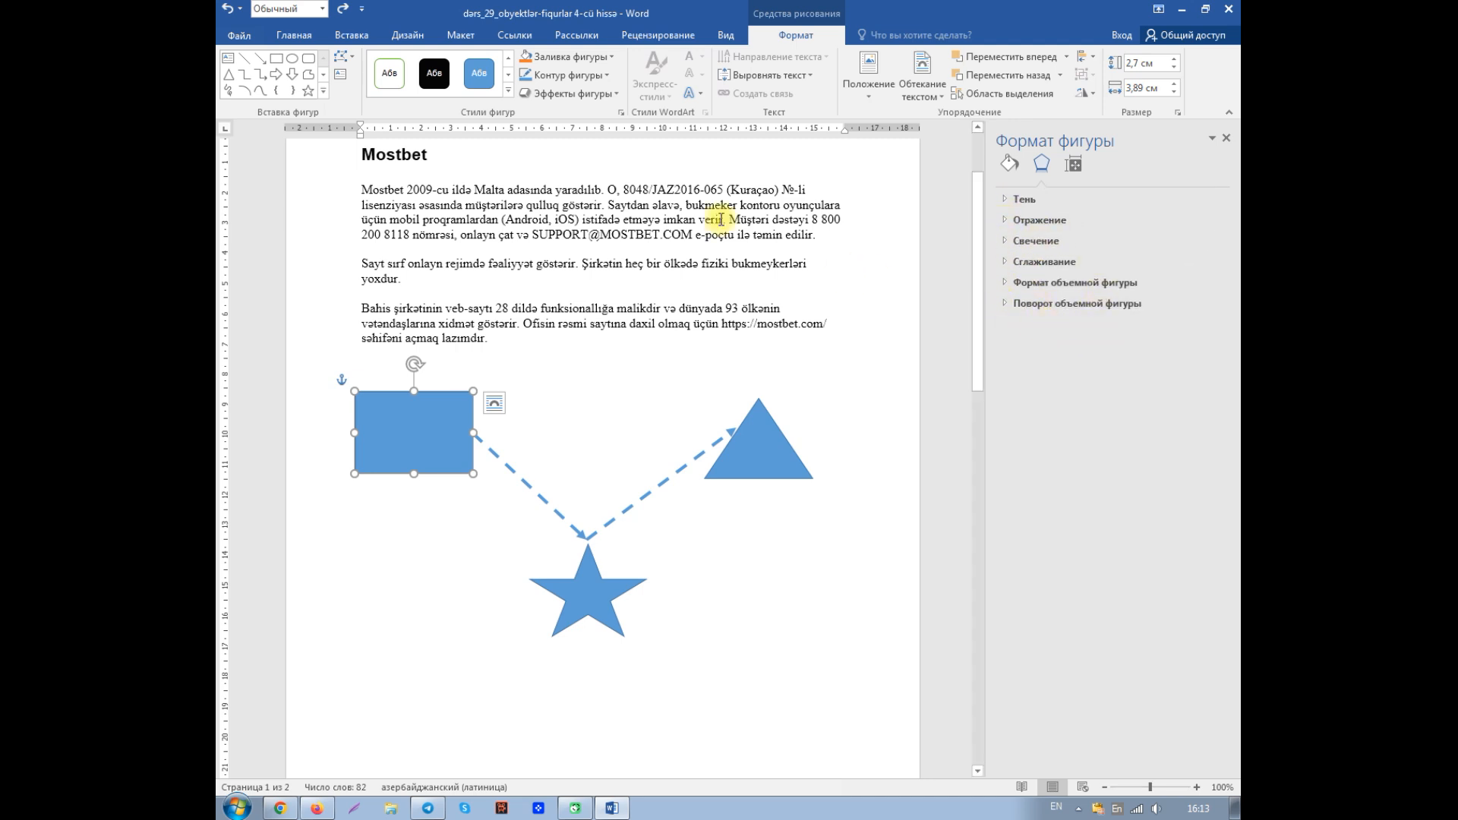
left_click(615, 95)
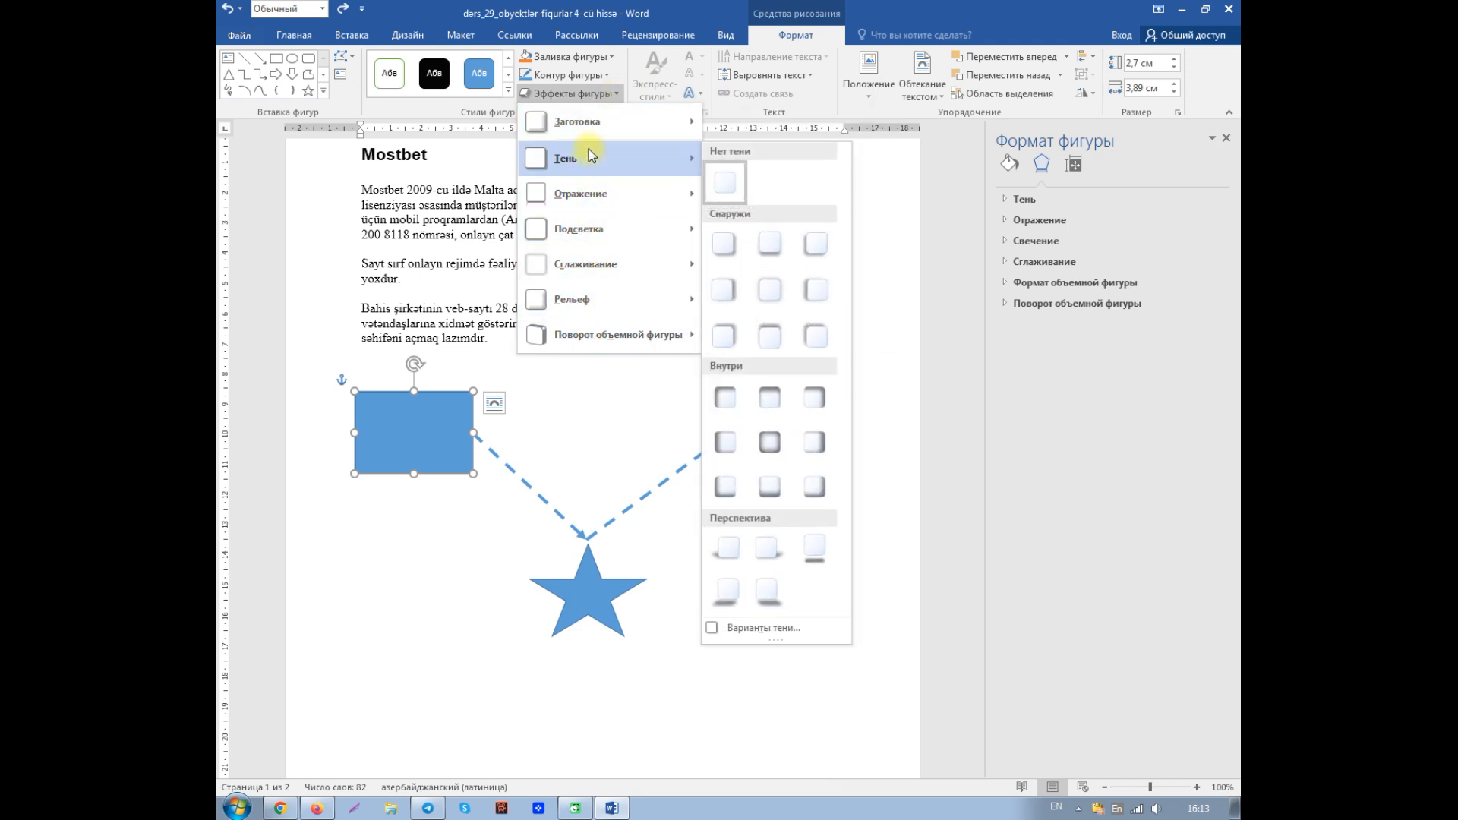
mouse_move(565, 235)
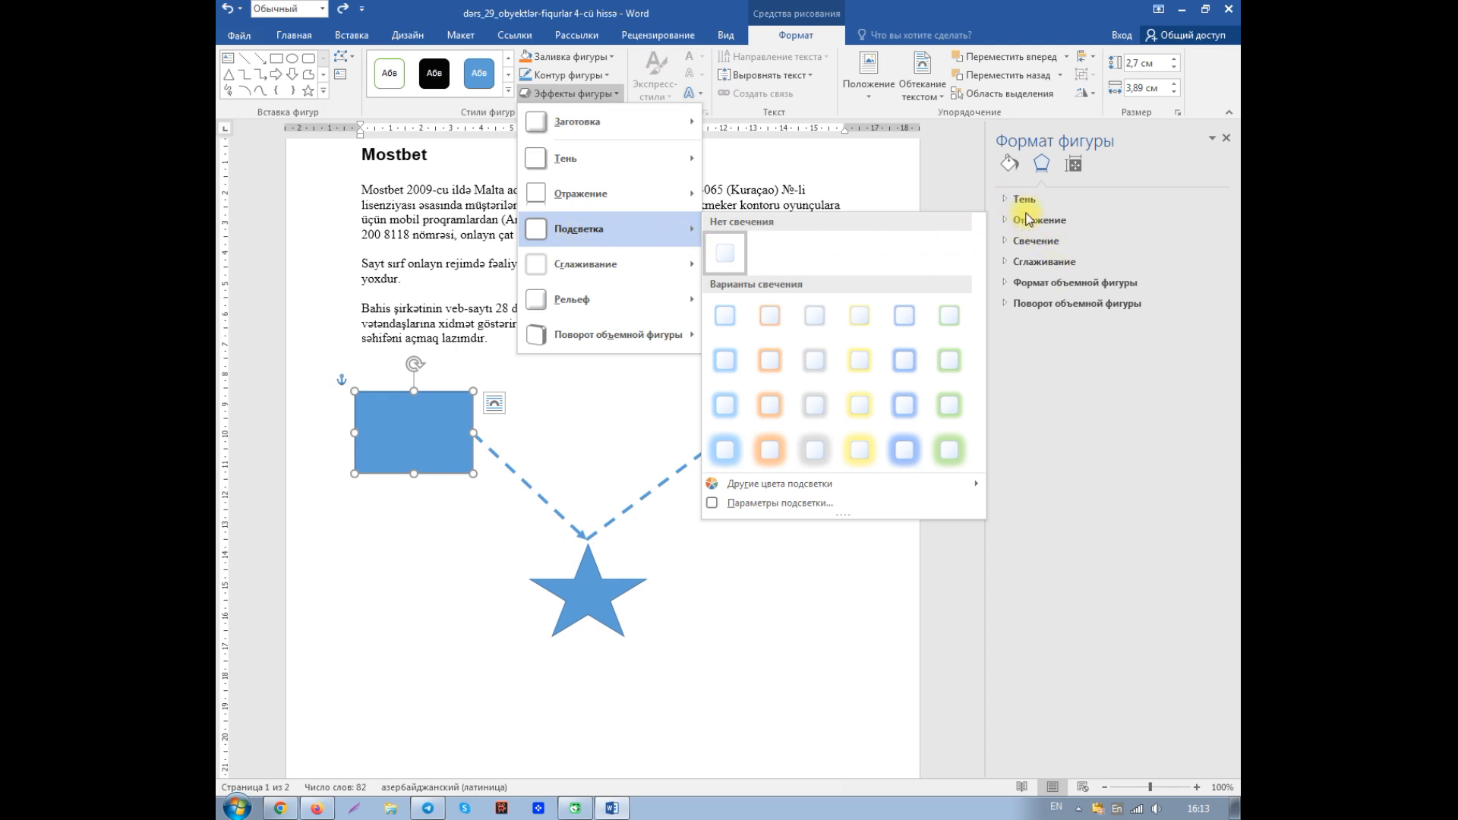
left_click(1077, 176)
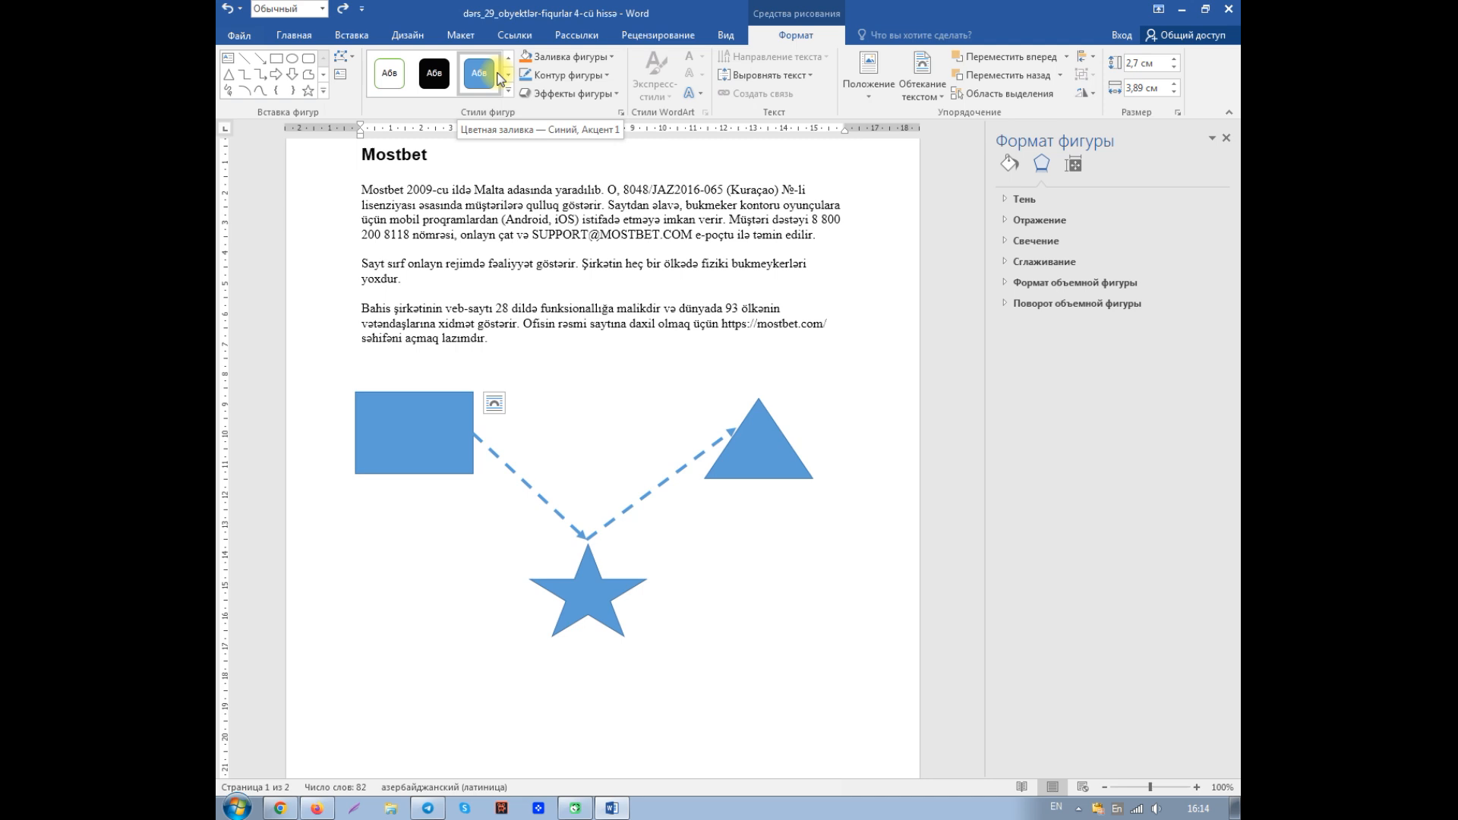
- Add a shadow to the triangle with 13% transparency and 22 pt blur, and close the shape format settings
left_click(757, 453)
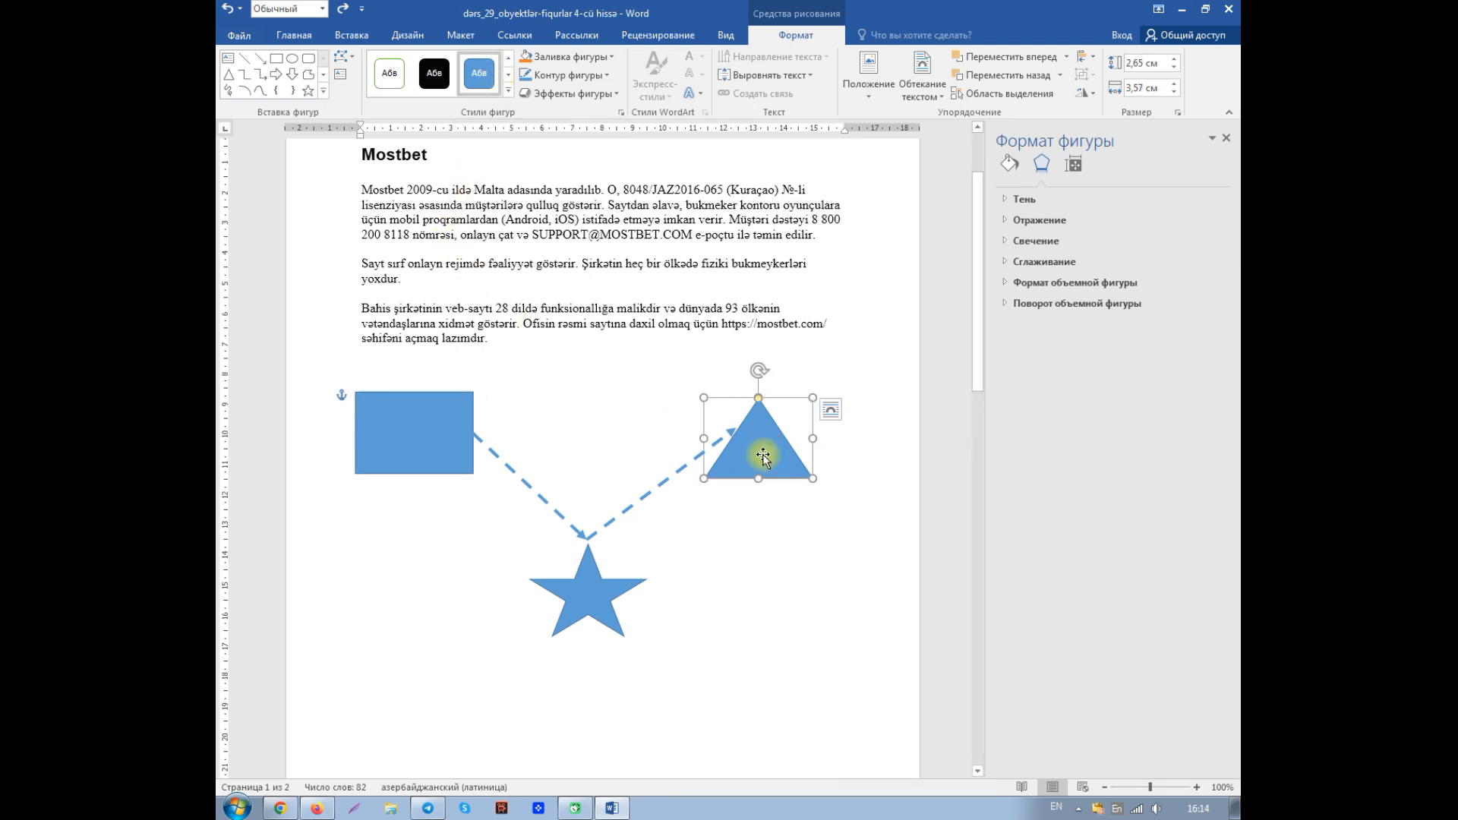
left_click(1021, 202)
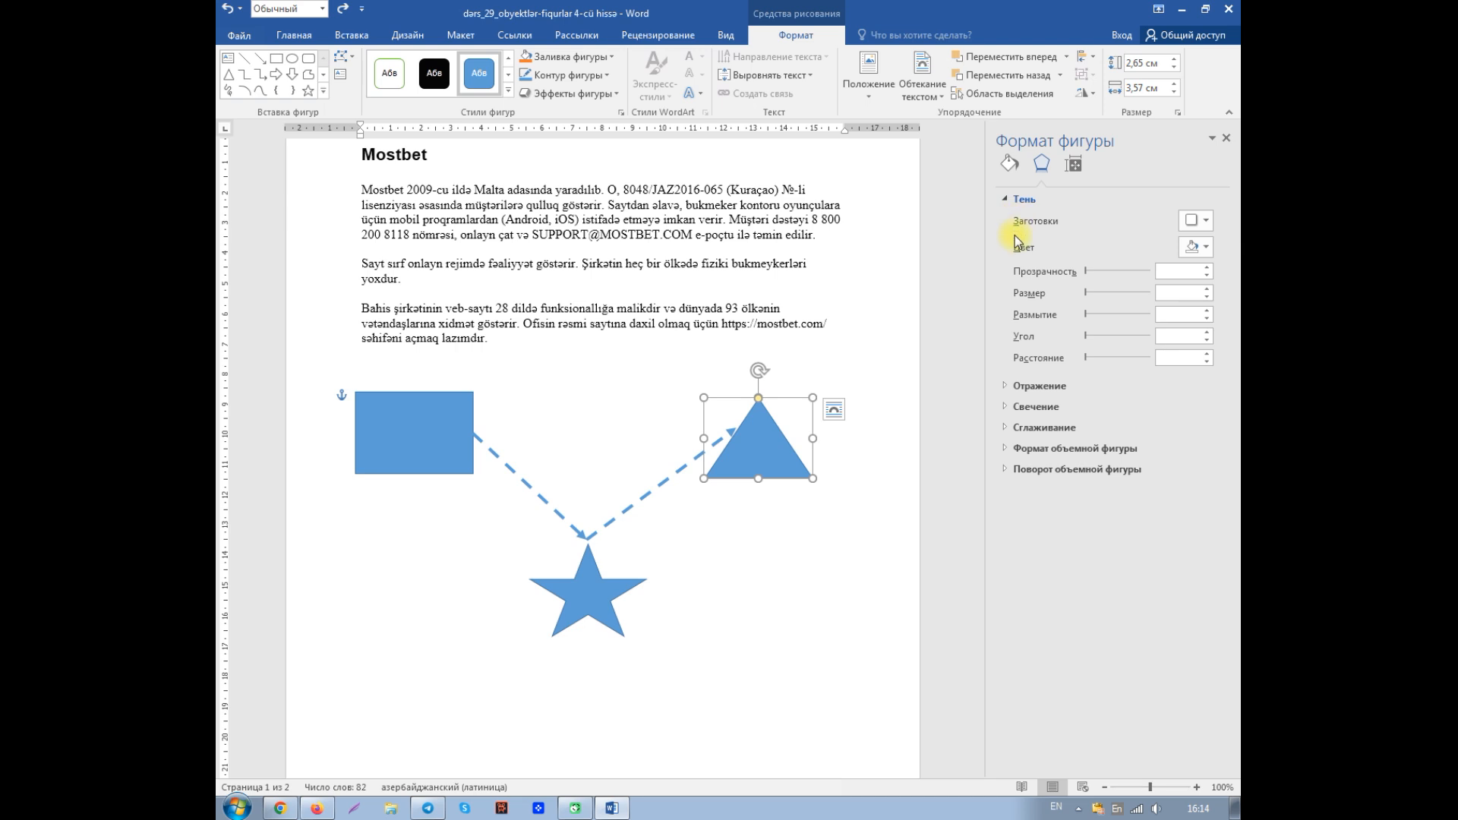
left_click(1089, 271)
left_click_drag(1093, 272, 1098, 273)
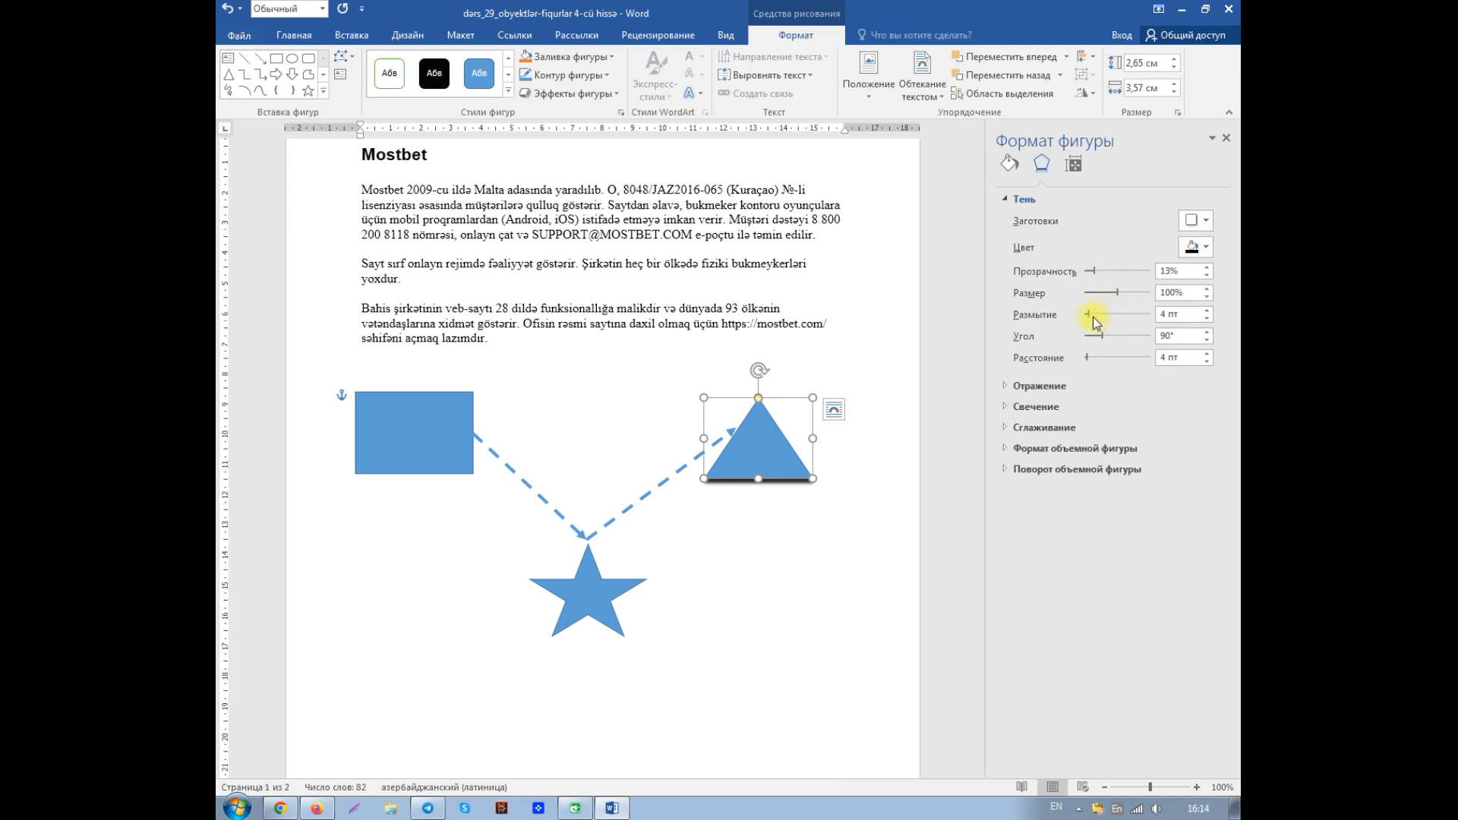
left_click_drag(1088, 316, 1099, 314)
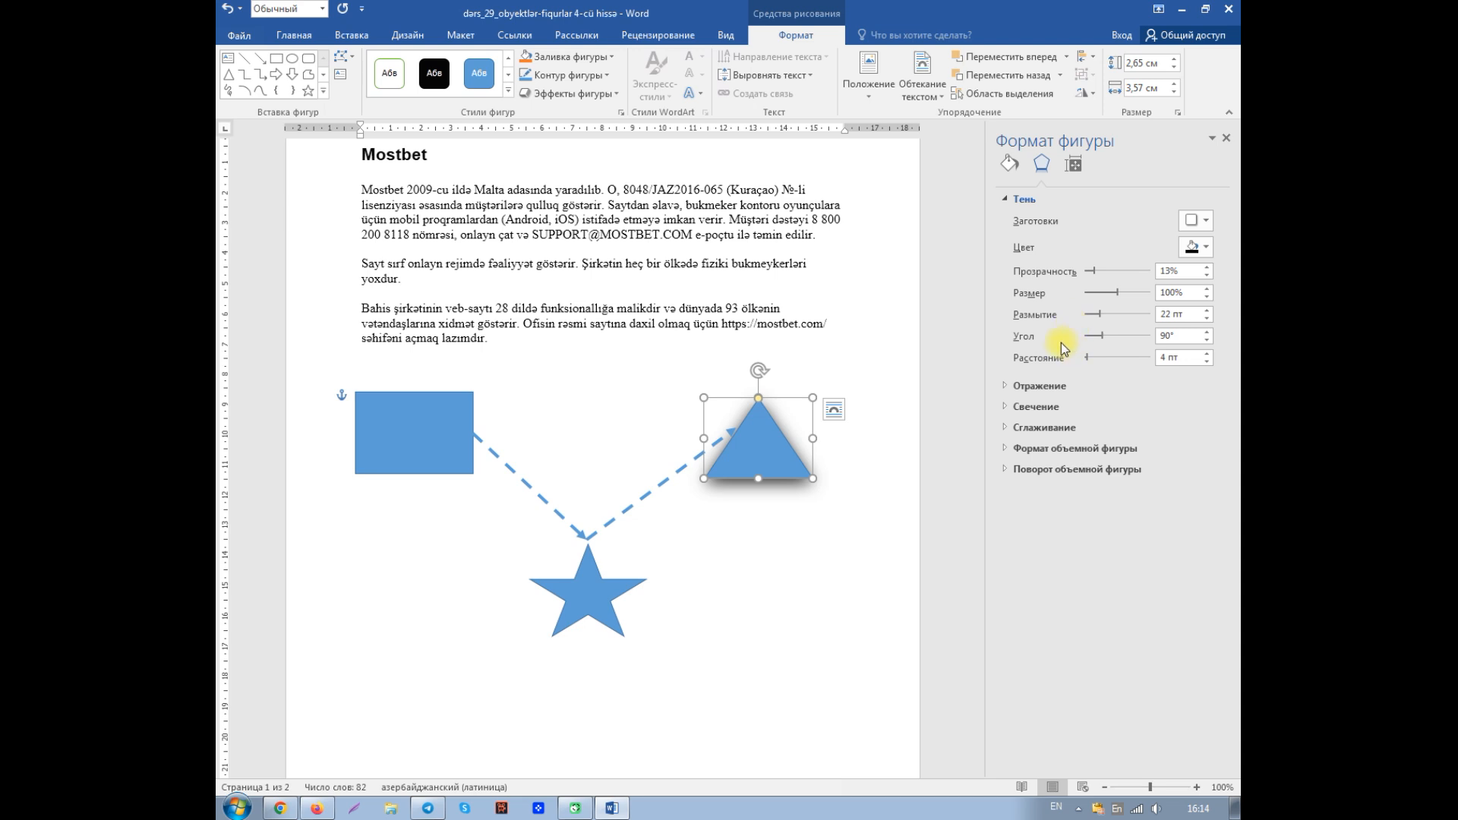
left_click(1228, 139)
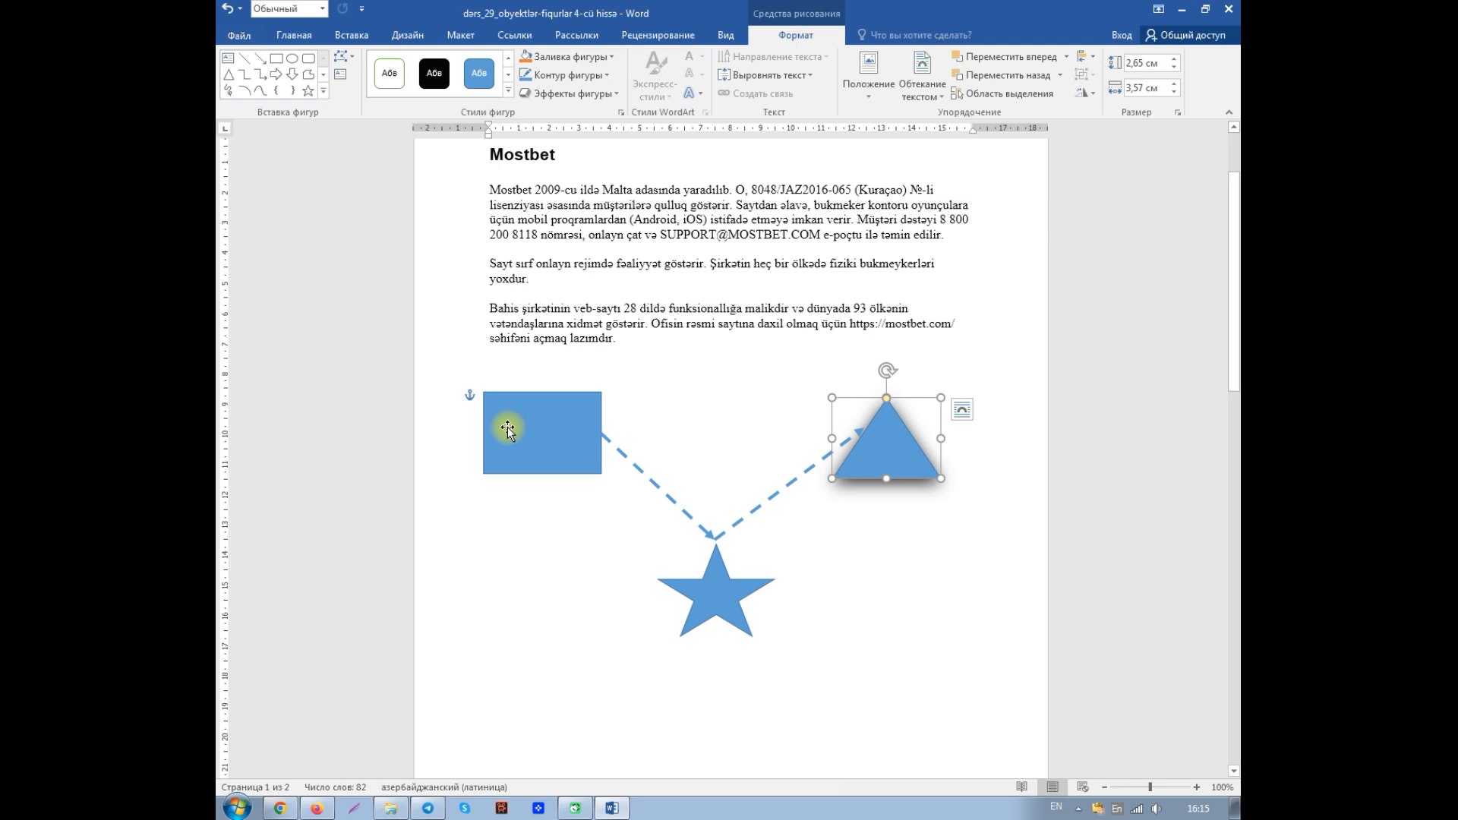
- Add the text "dördbucaq" inside the rectangle, using the Azerbaijani keyboard layout
key("alt+shift")
left_click(505, 426)
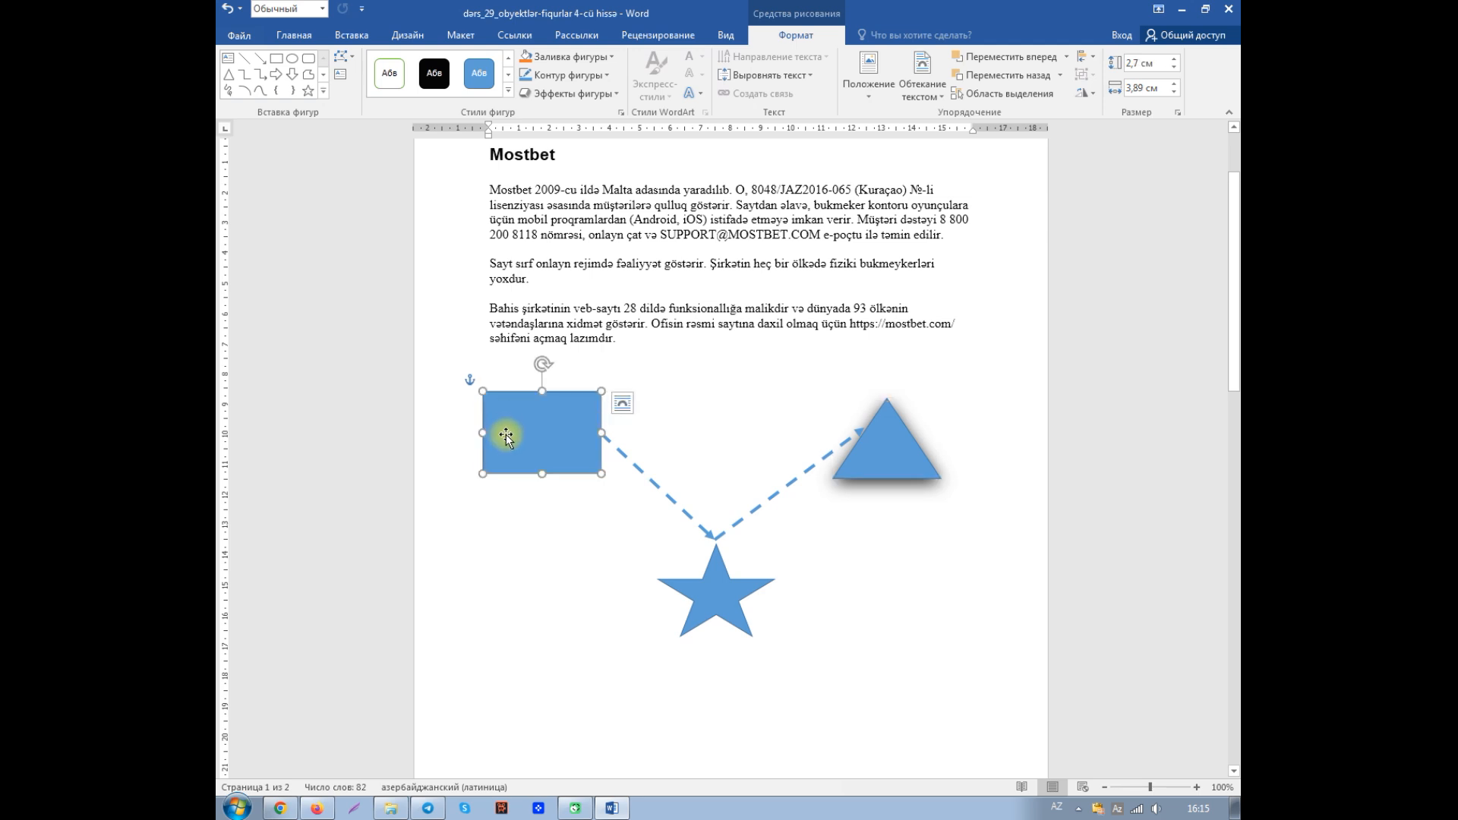
type("dör")
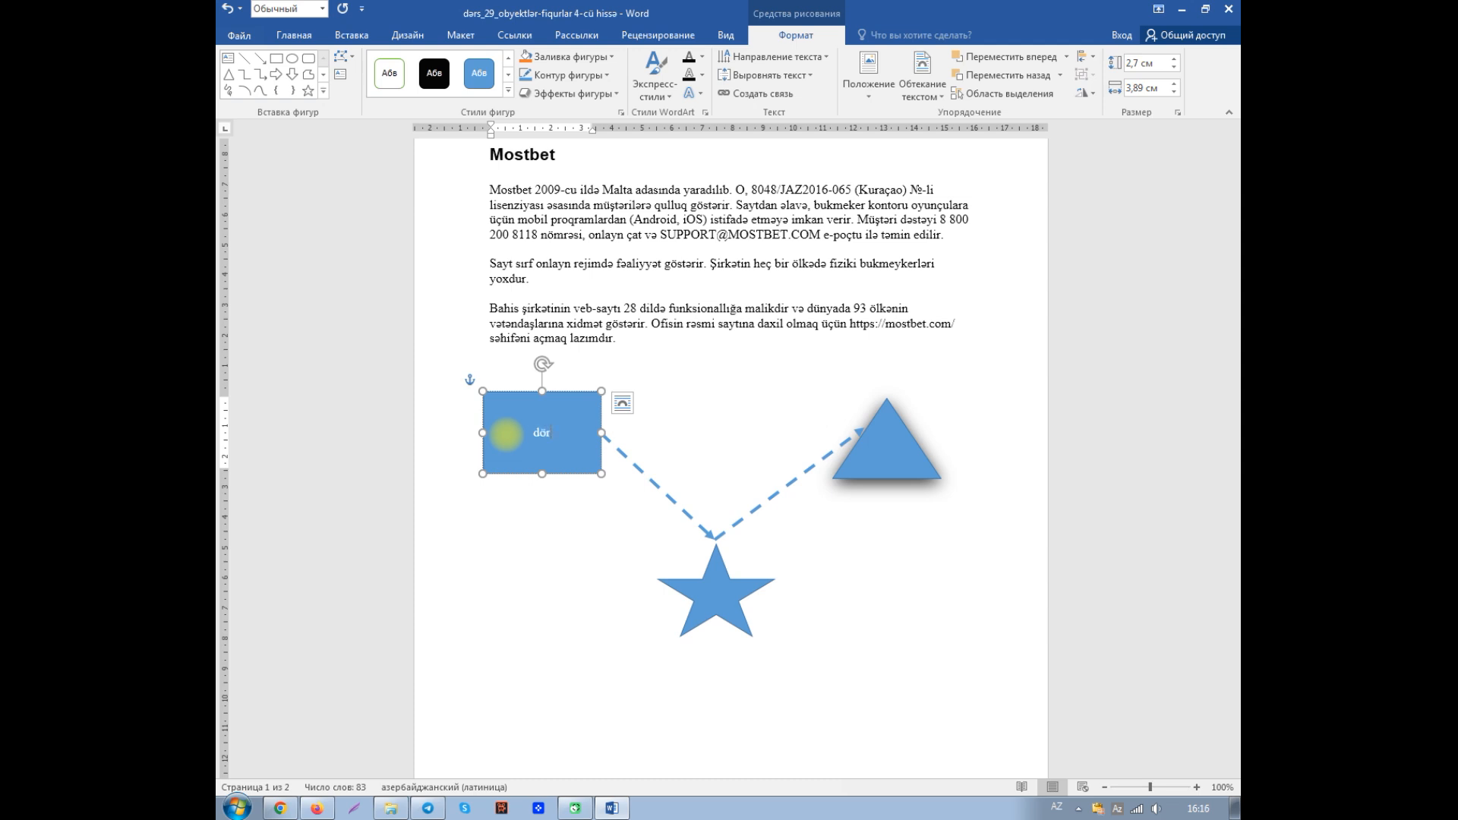
type("dbucaq")
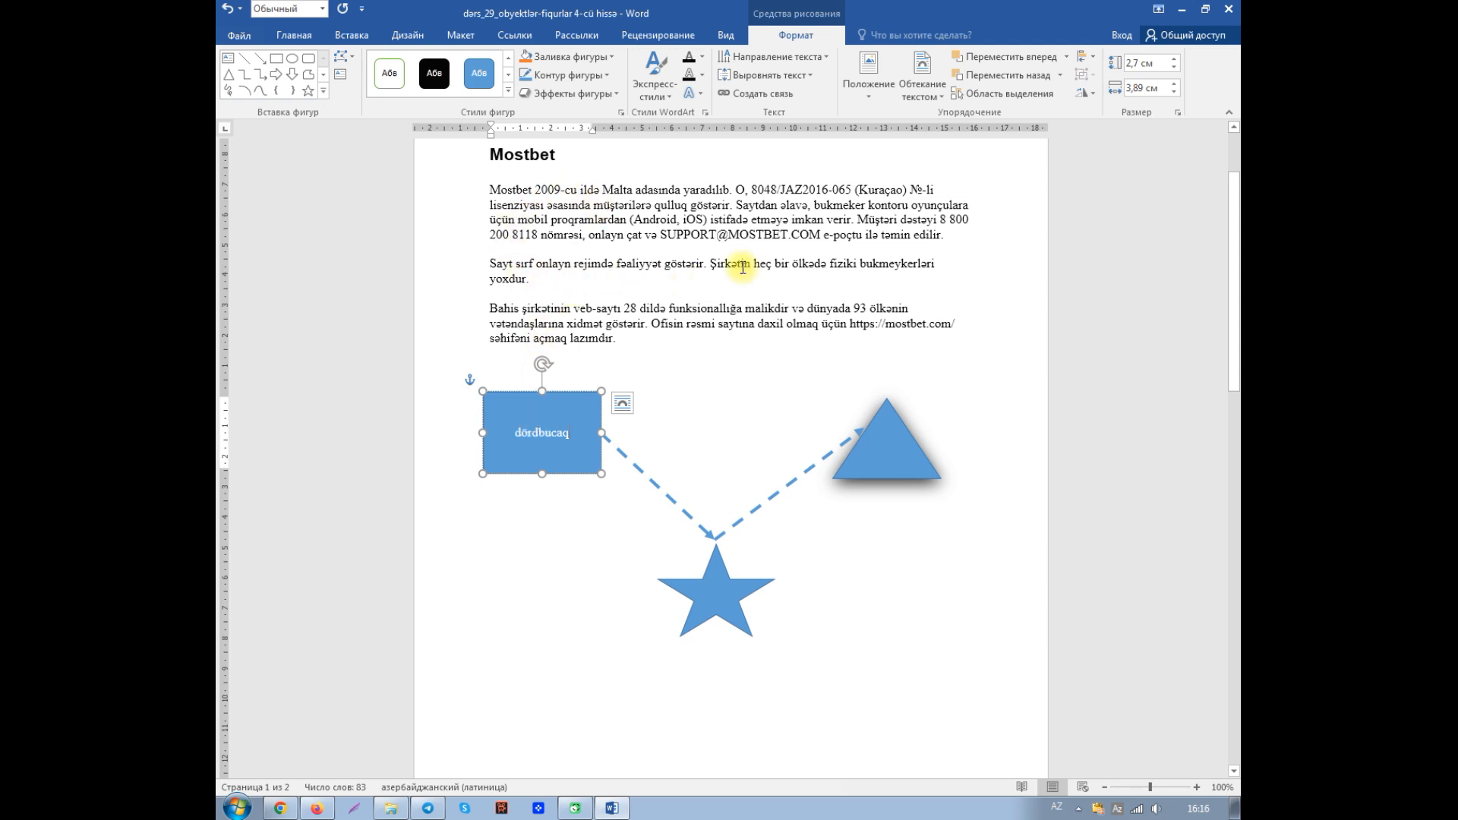
- Format the rectangle's text "dördbucaq" as bold, red and 20 pt
left_click(517, 432)
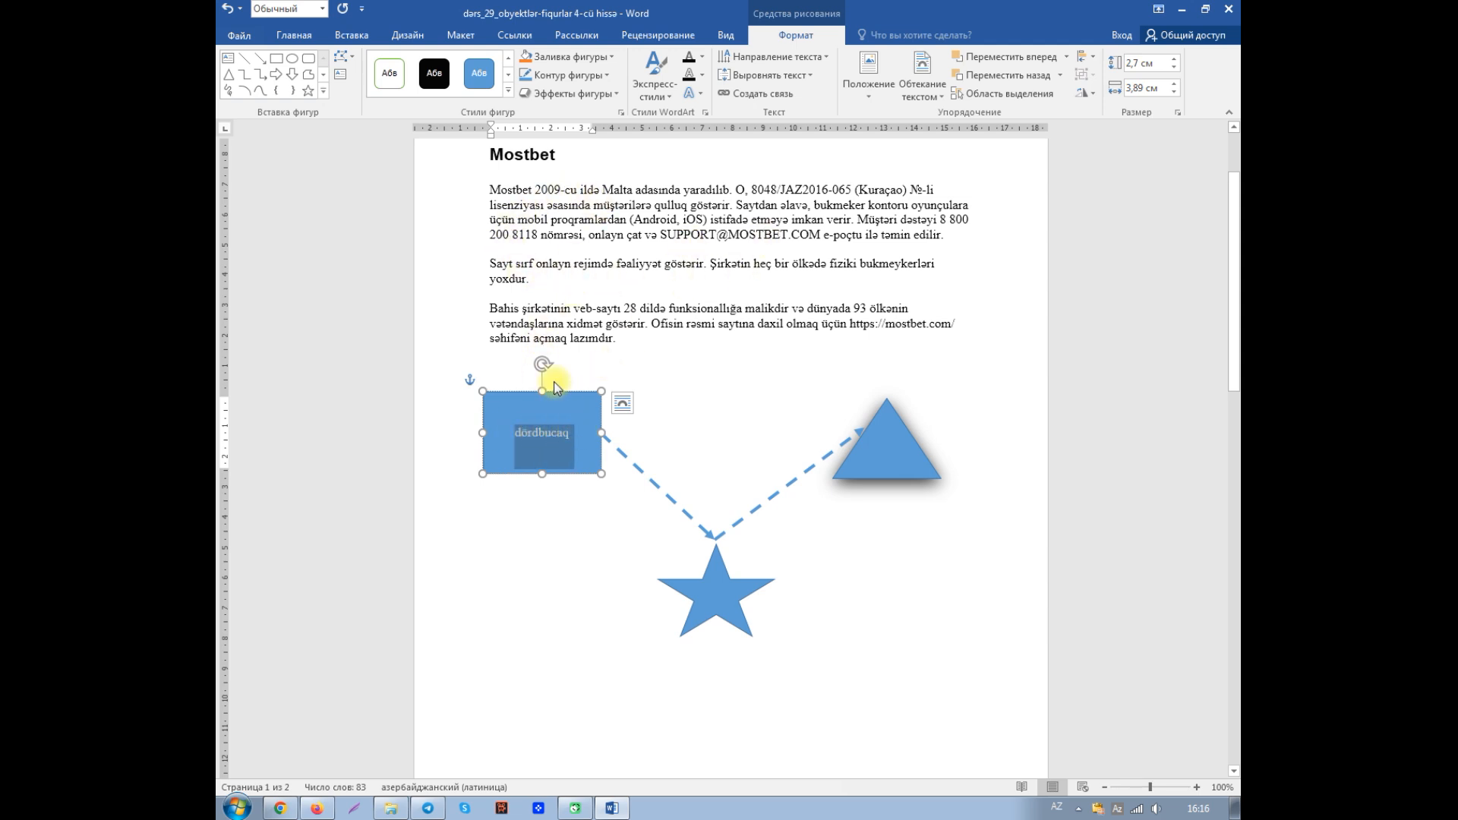
left_click(295, 36)
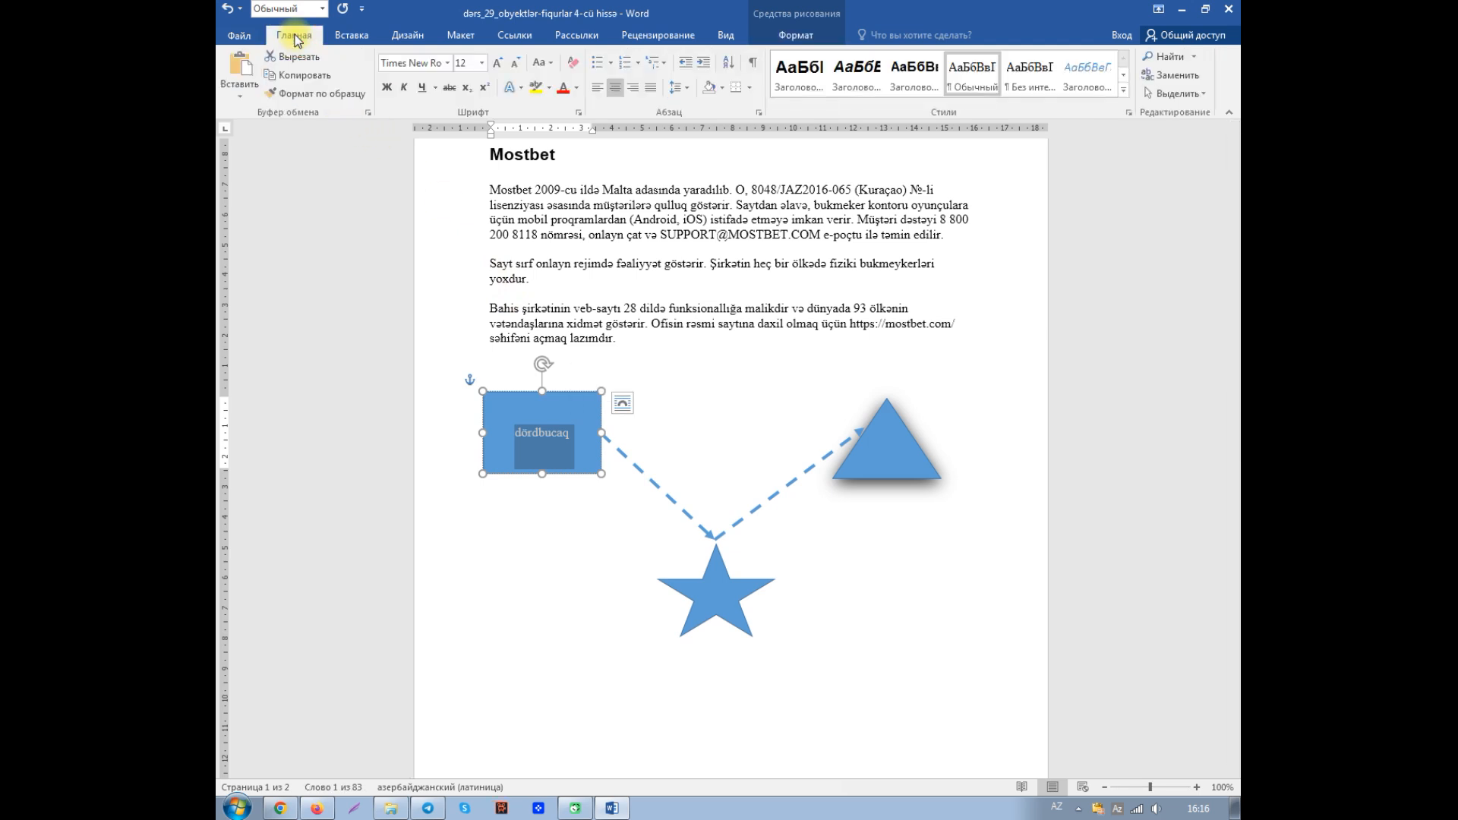
left_click(387, 86)
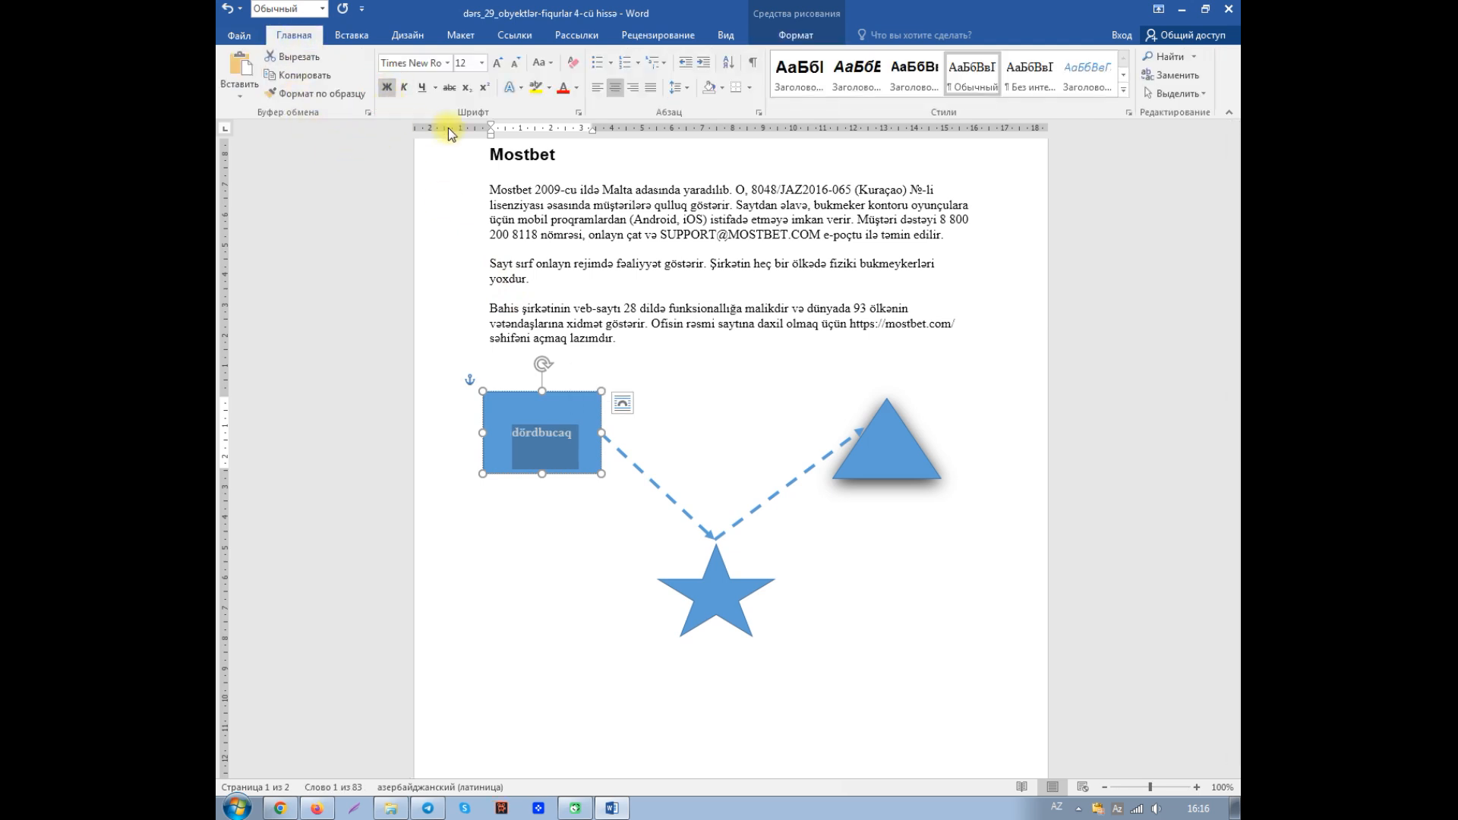
left_click(570, 91)
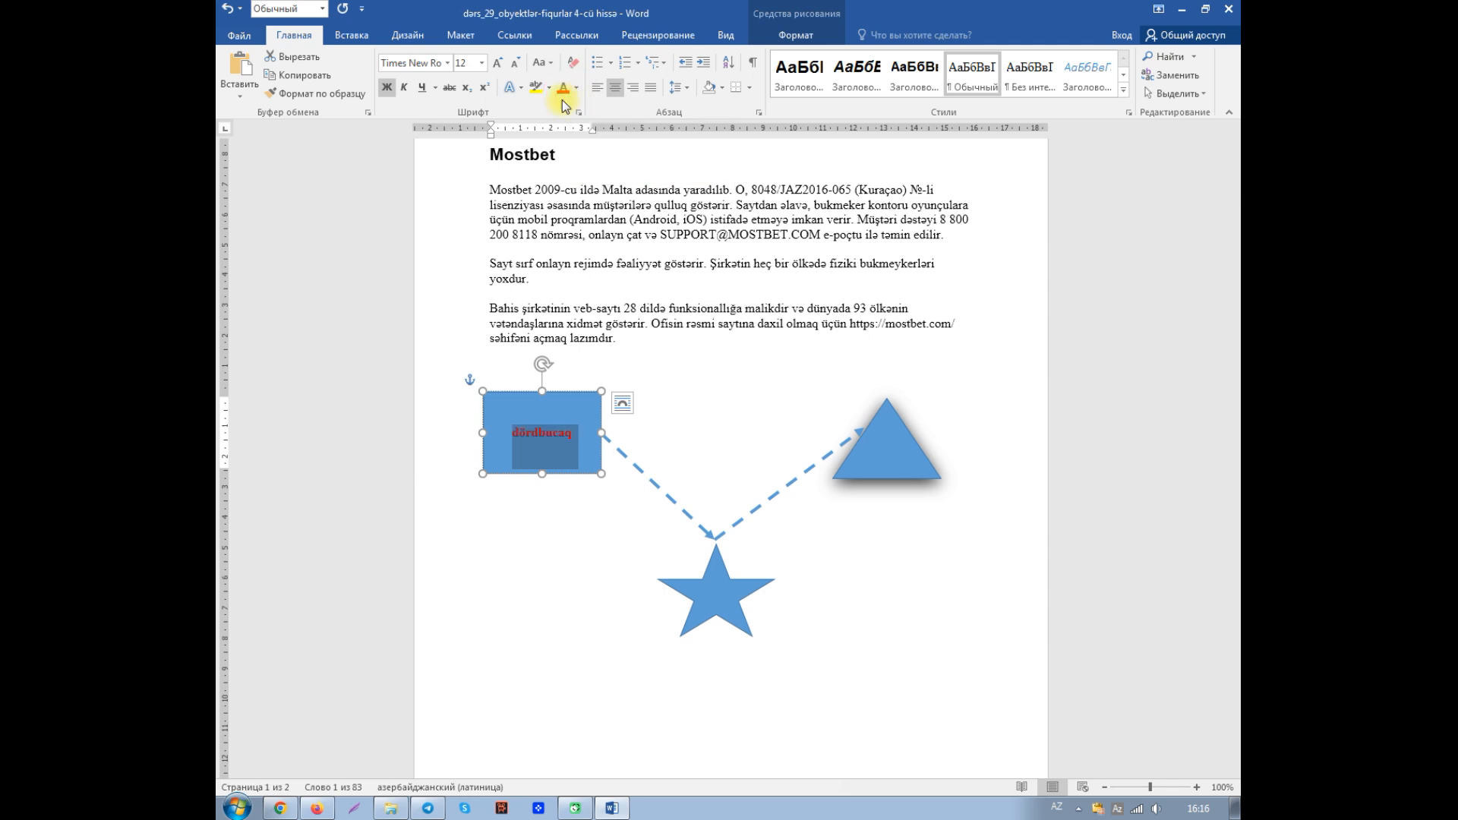
left_click(483, 63)
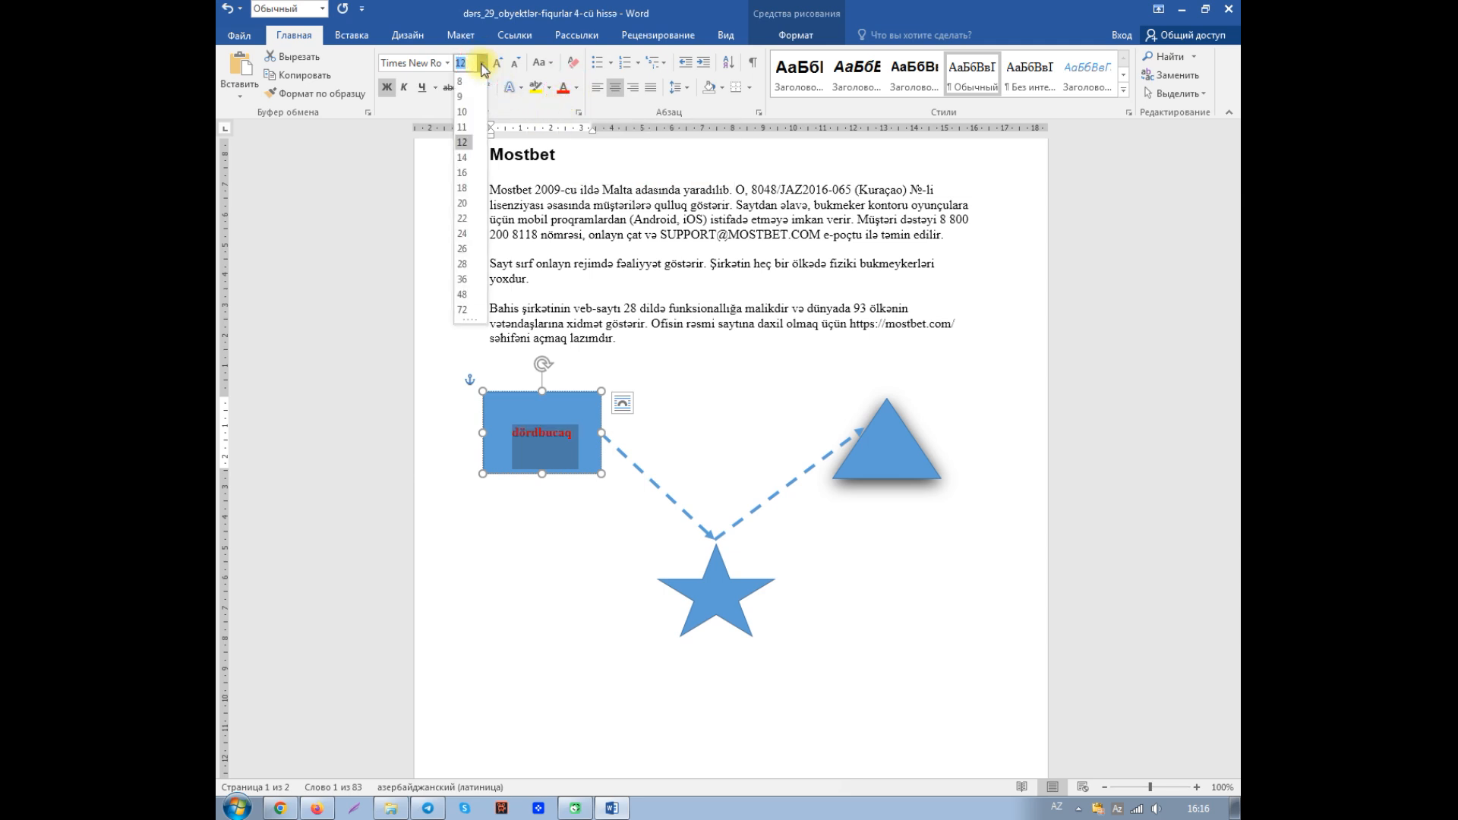
left_click(462, 204)
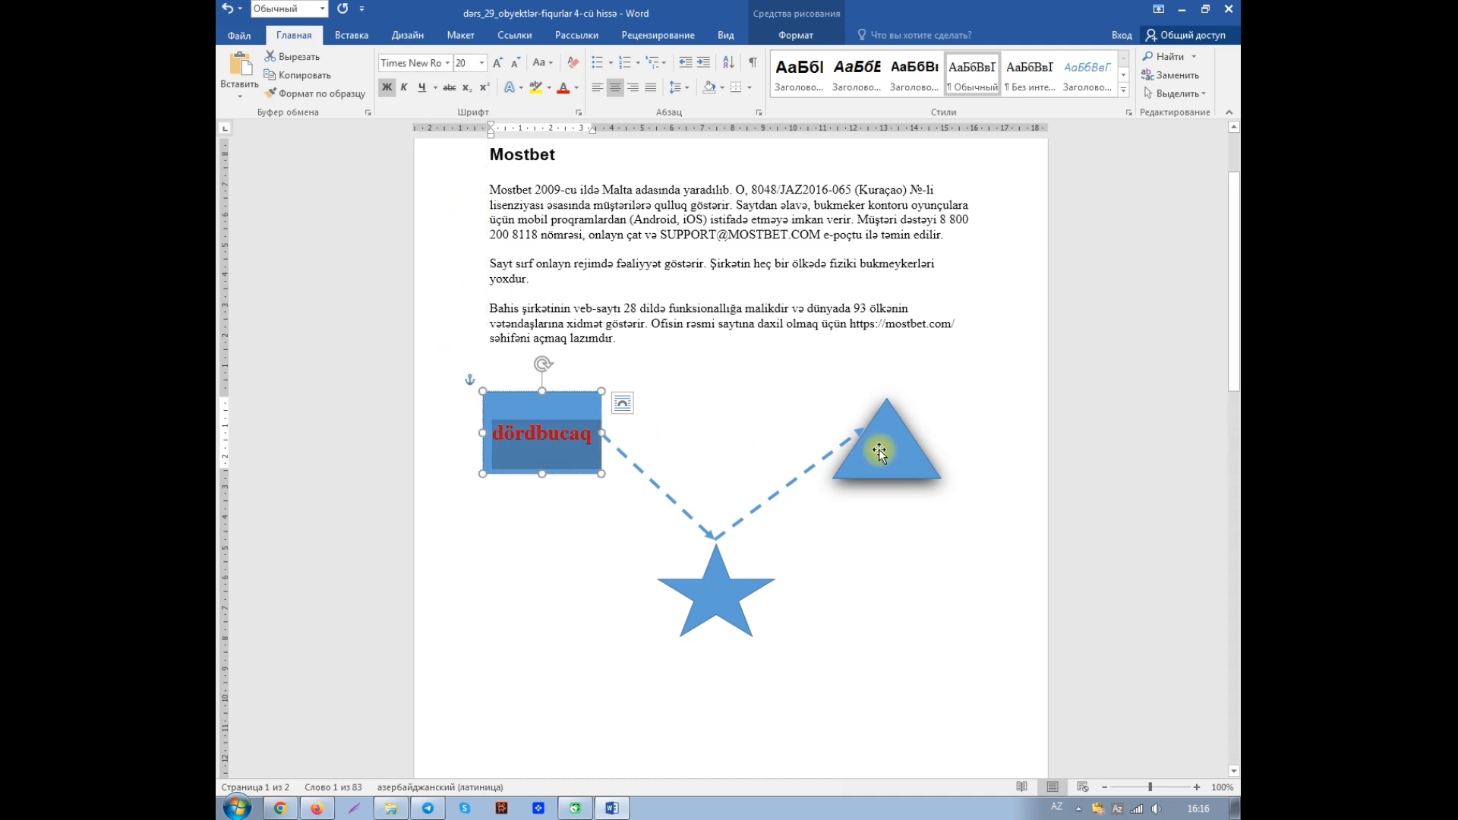
- Add the text "ulduz" inside the star and widen the star to about 4.08 cm so the word fits on one line
left_click(697, 591)
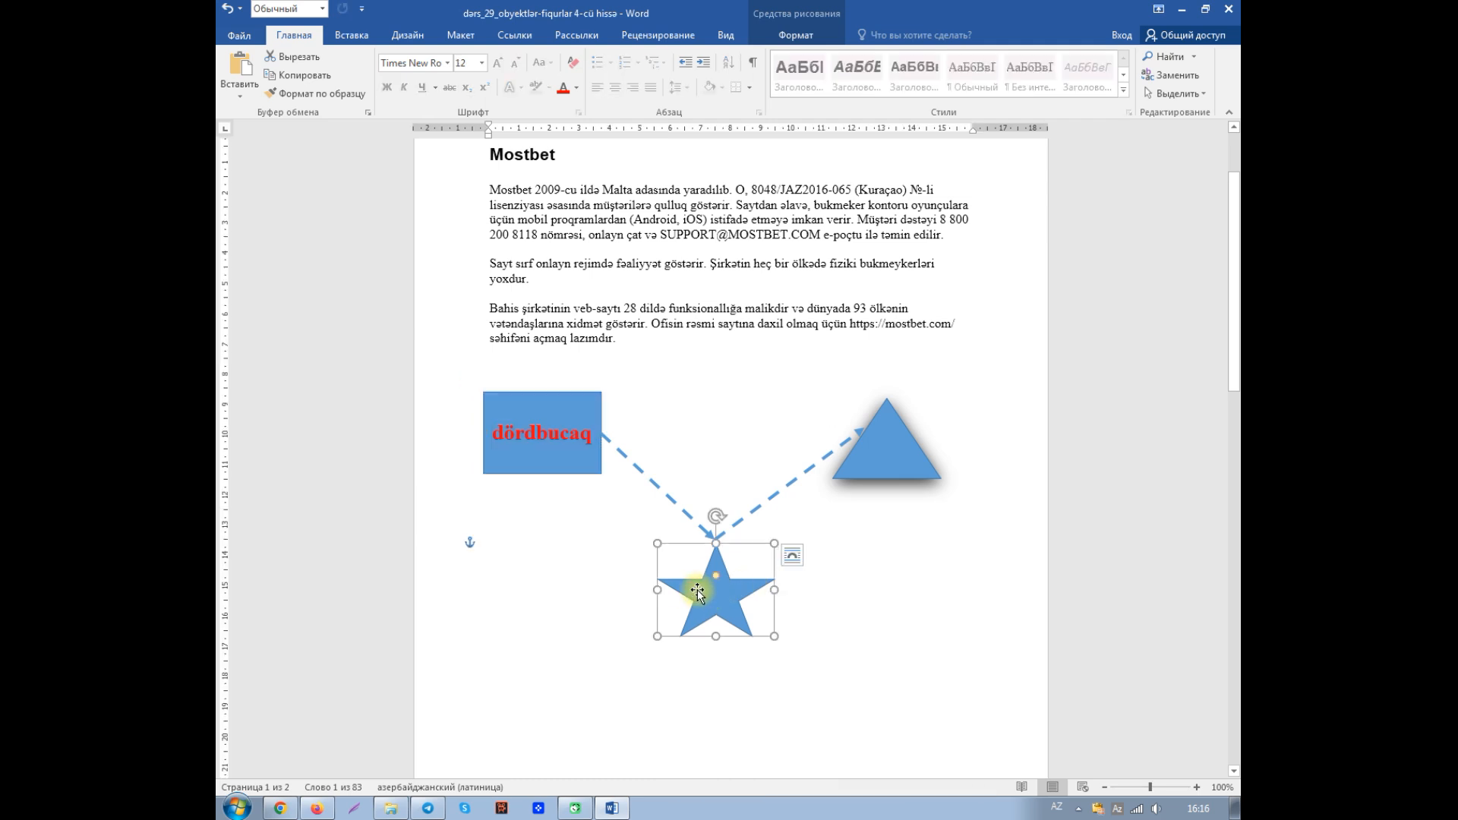
left_click(754, 613)
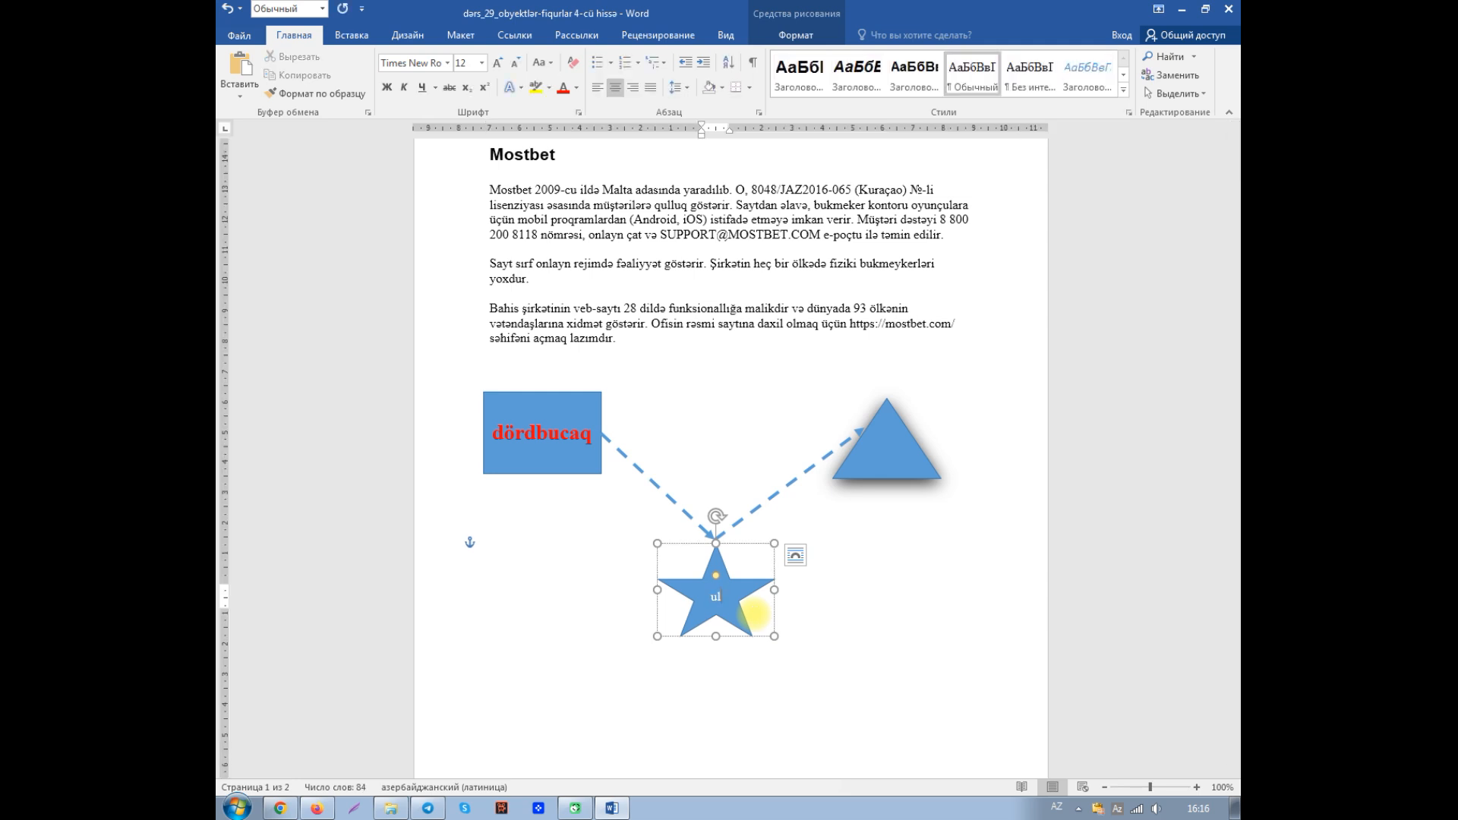
type("ulduz")
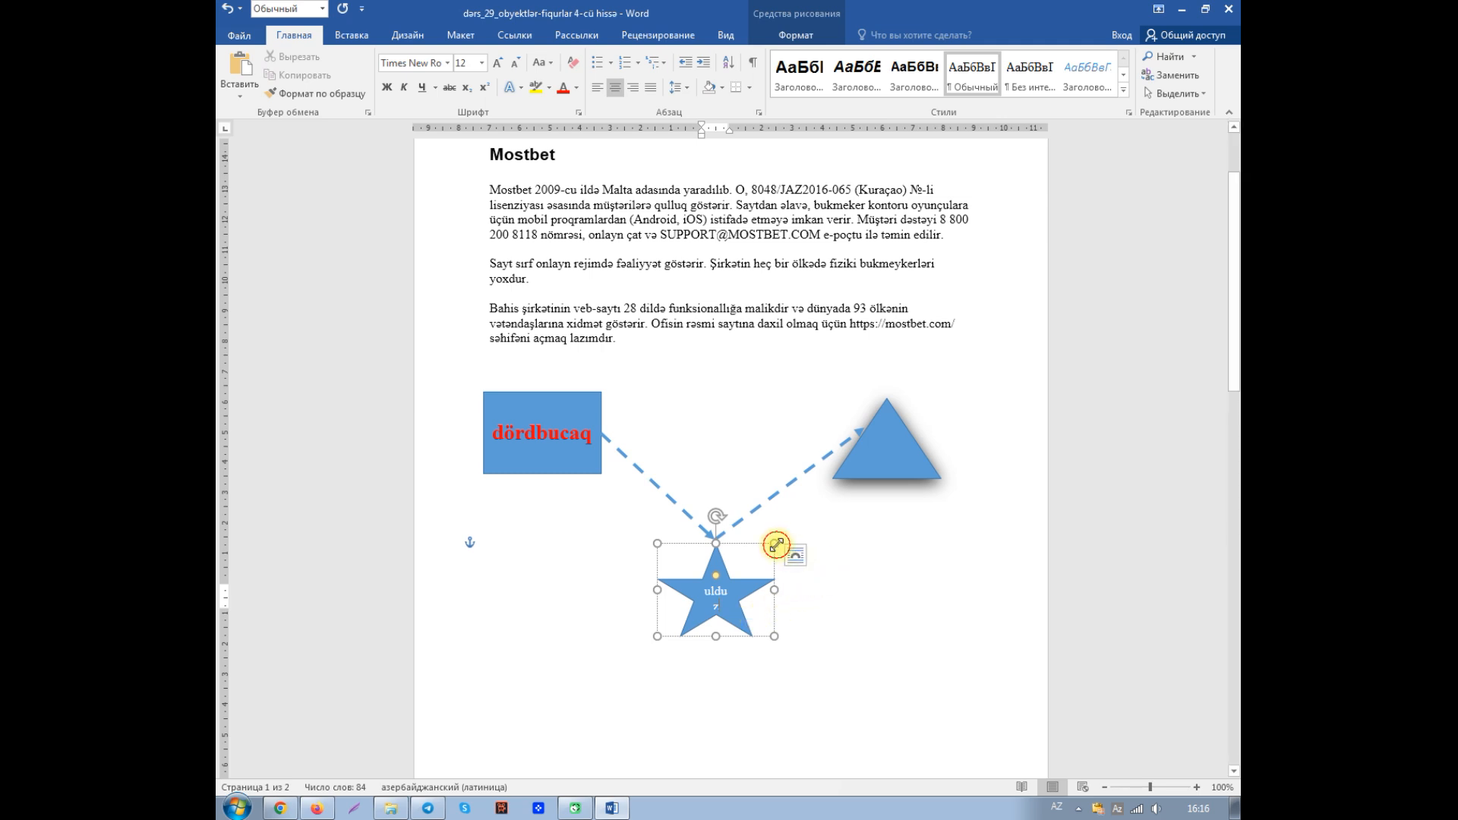
left_click_drag(776, 544, 783, 544)
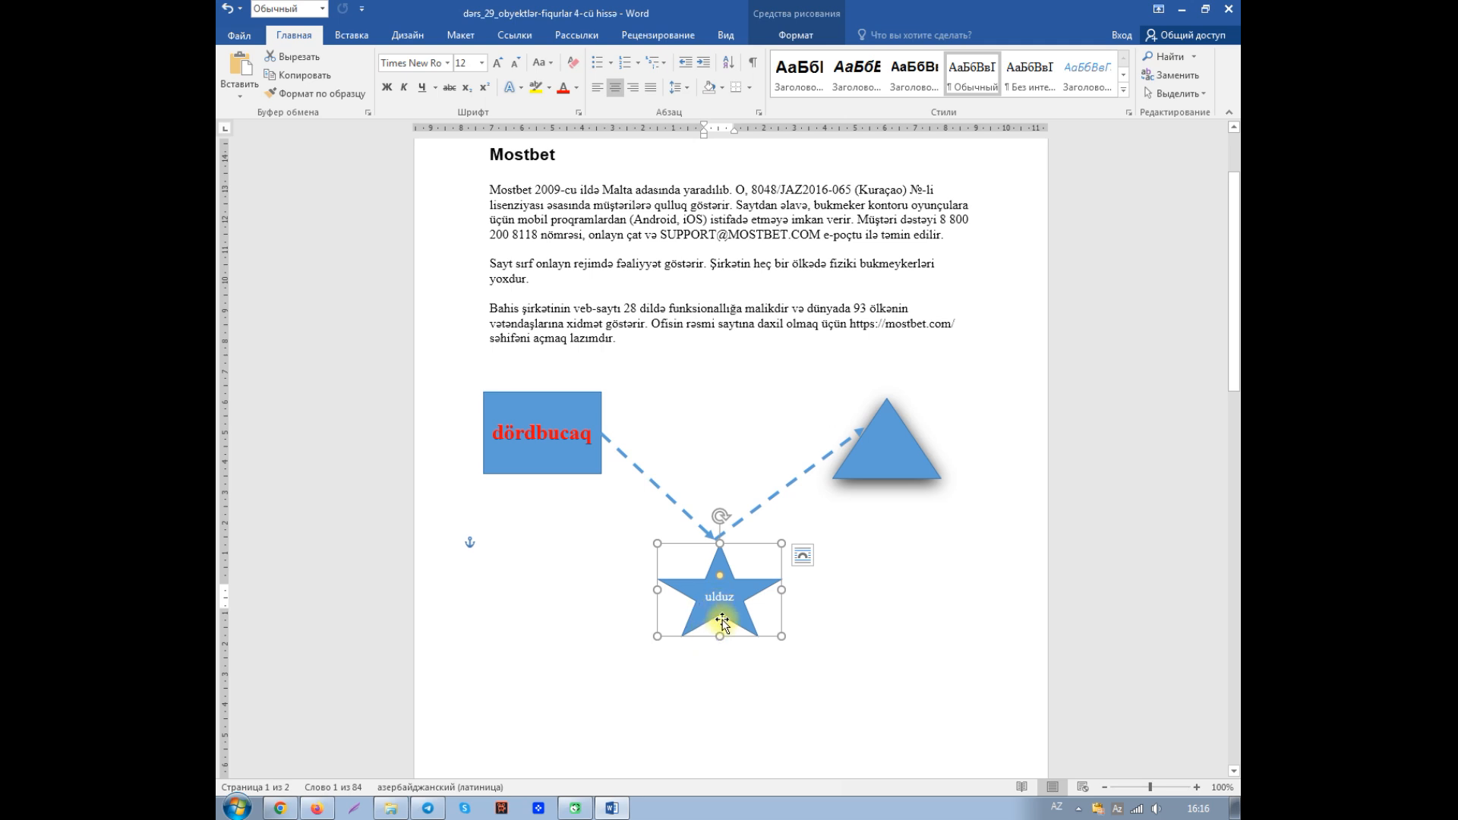
- Open the text layout and properties in the rectangle's shape format settings
left_click(514, 431)
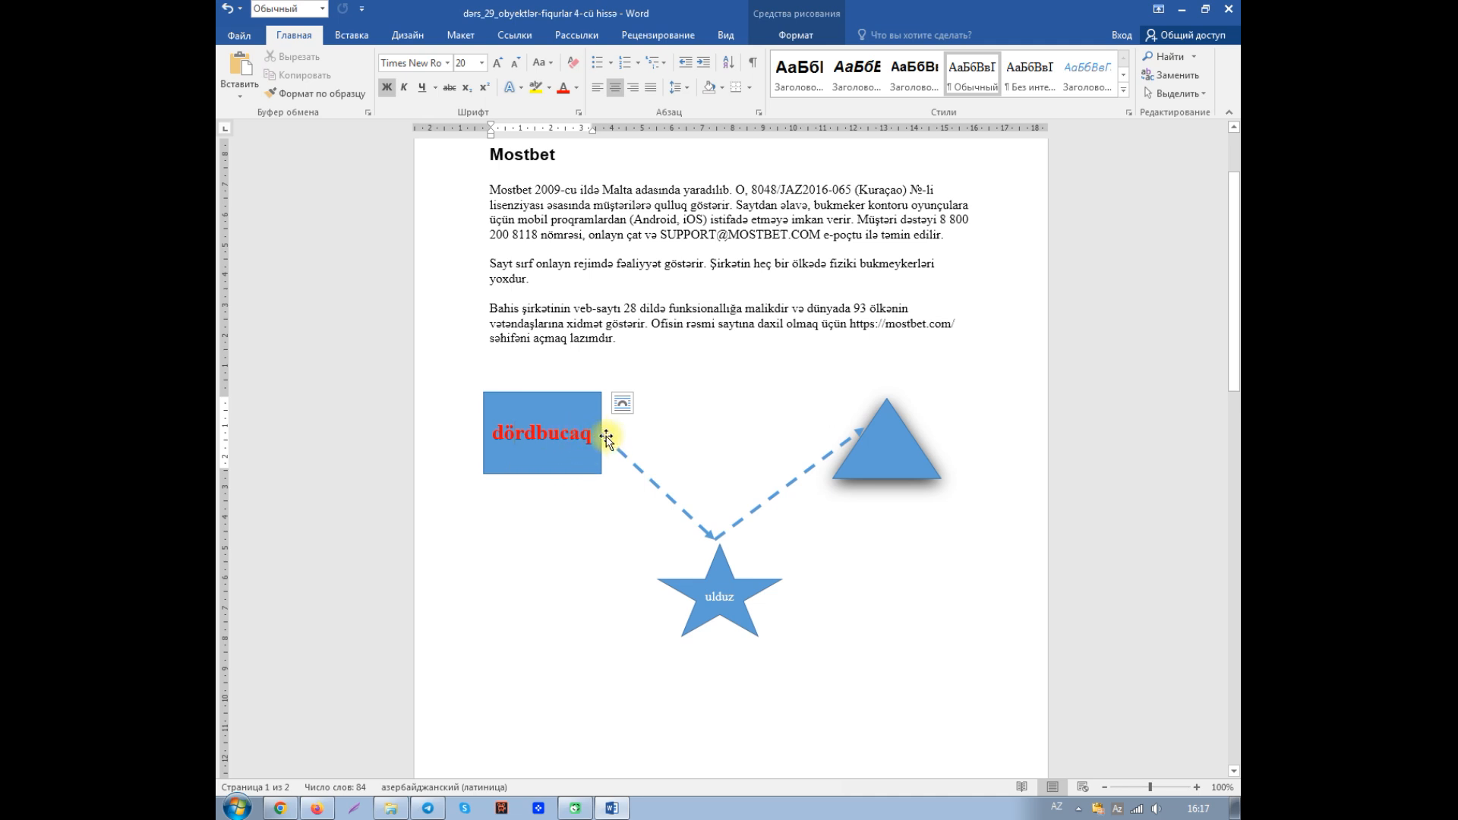
left_click(539, 469)
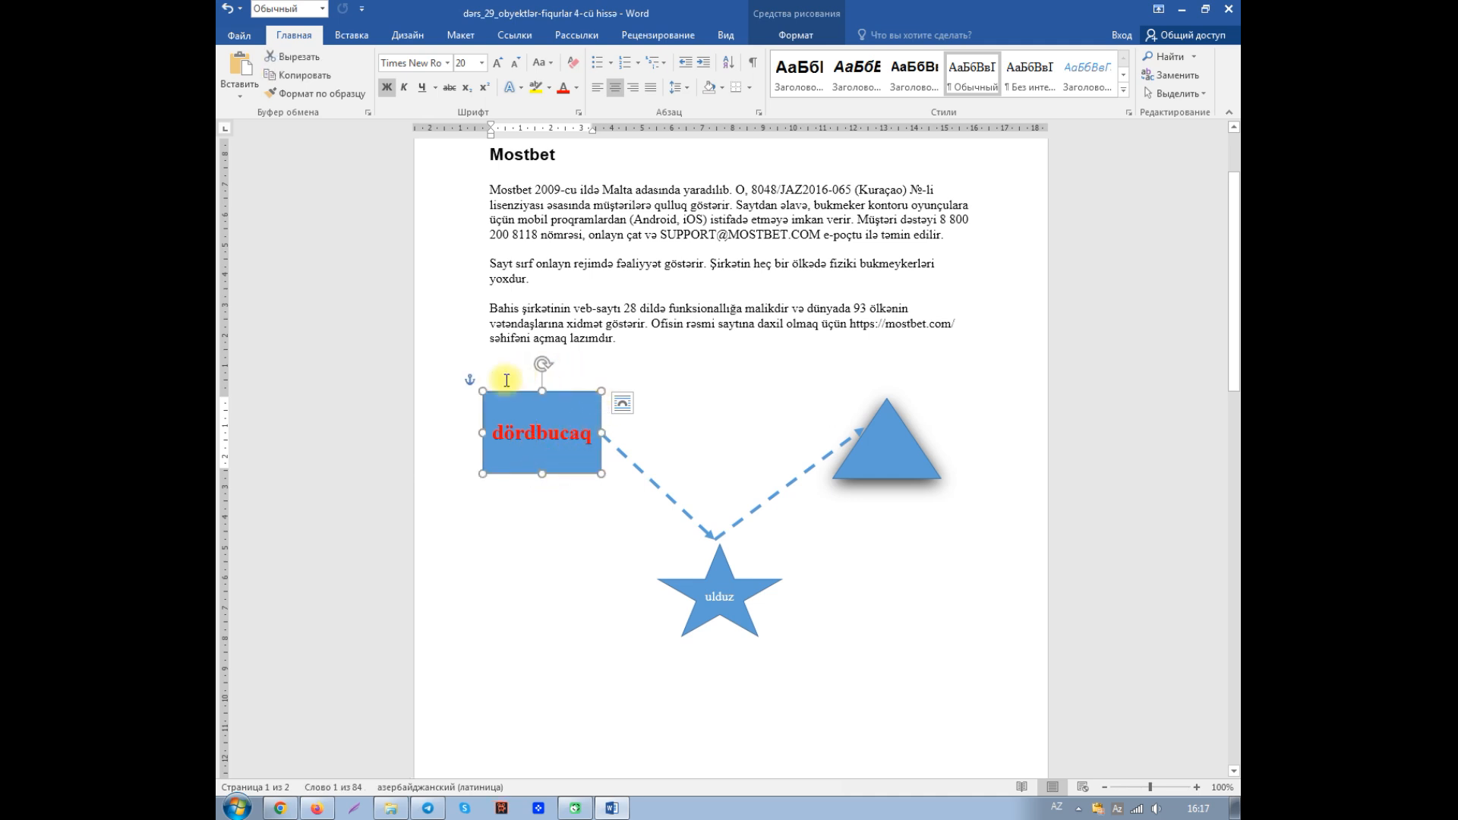
right_click(542, 454)
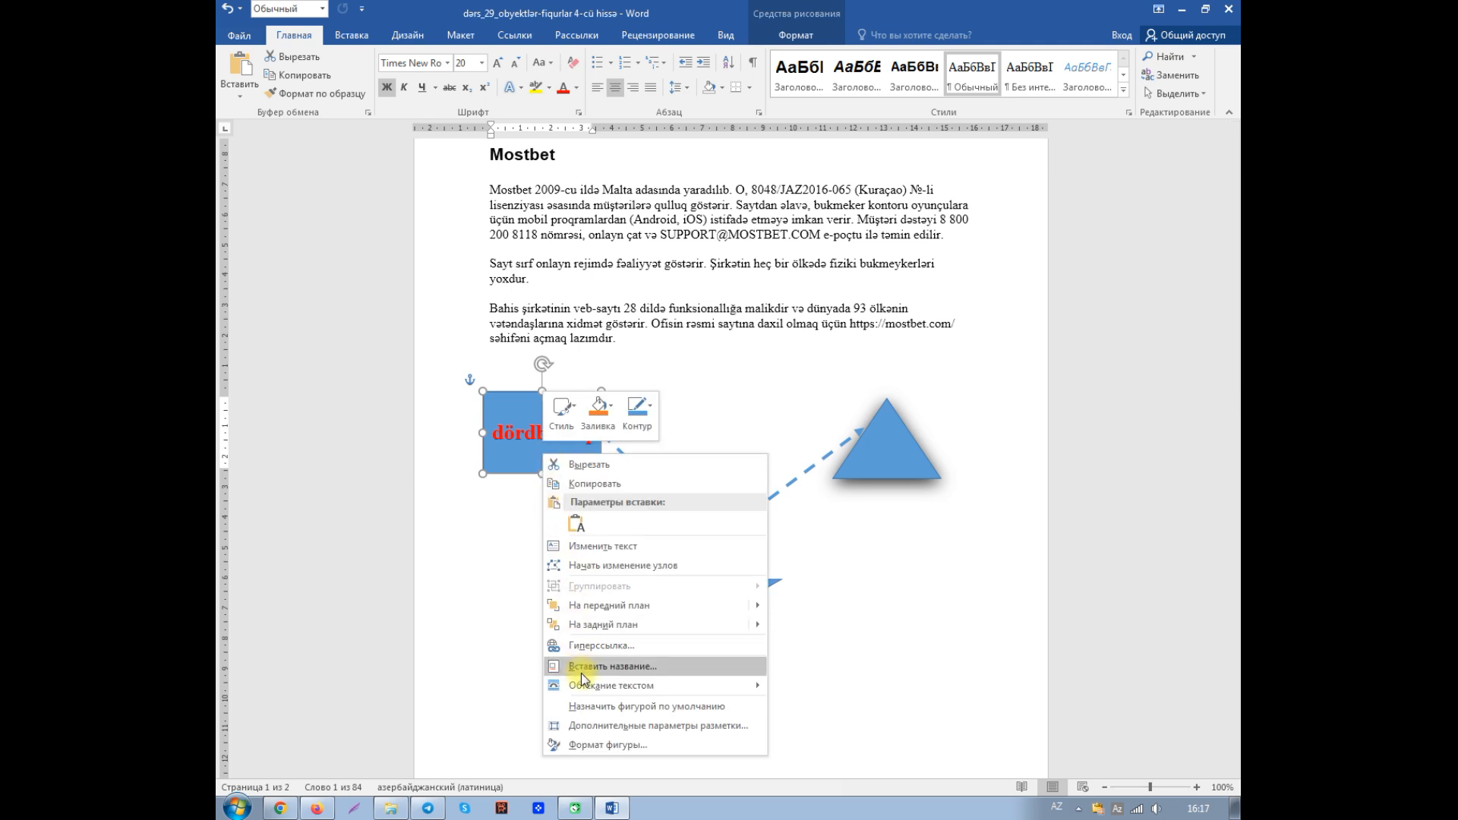
left_click(600, 745)
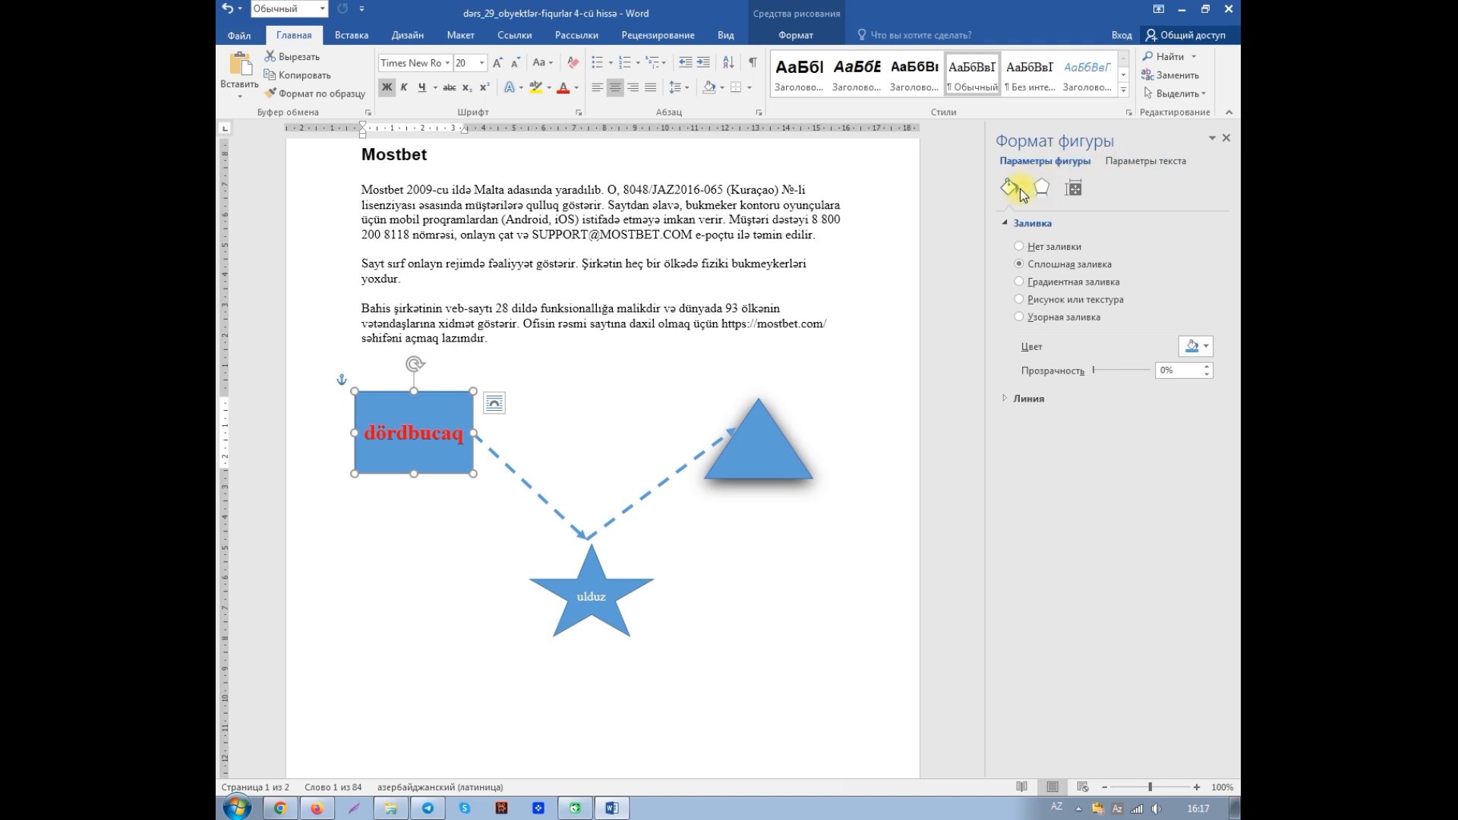
left_click(1134, 162)
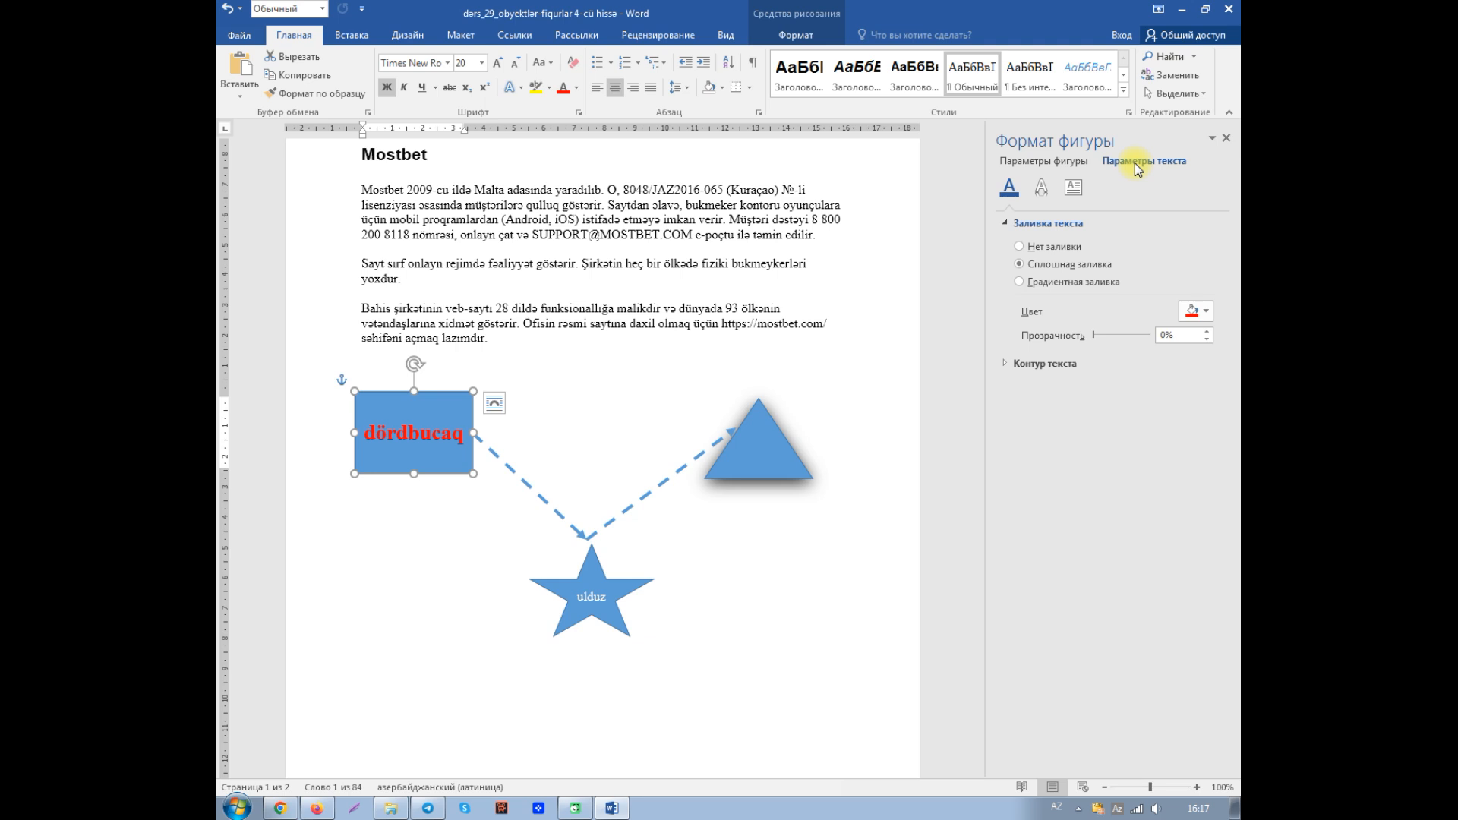
left_click(1073, 189)
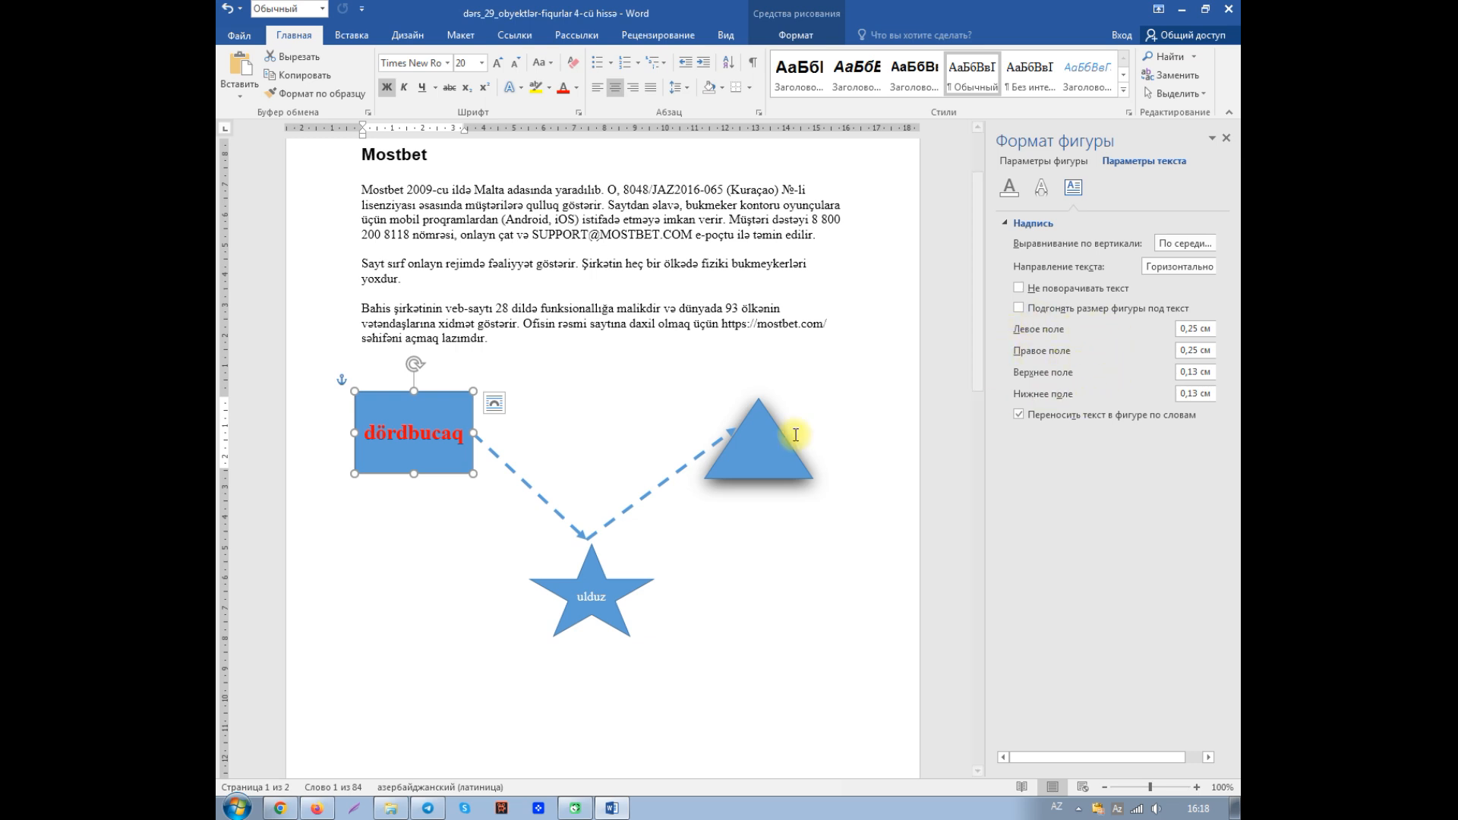
- Set the rectangle's internal text margins to 0.01 cm at the top and 0.33 cm at the bottom
left_click(1191, 371)
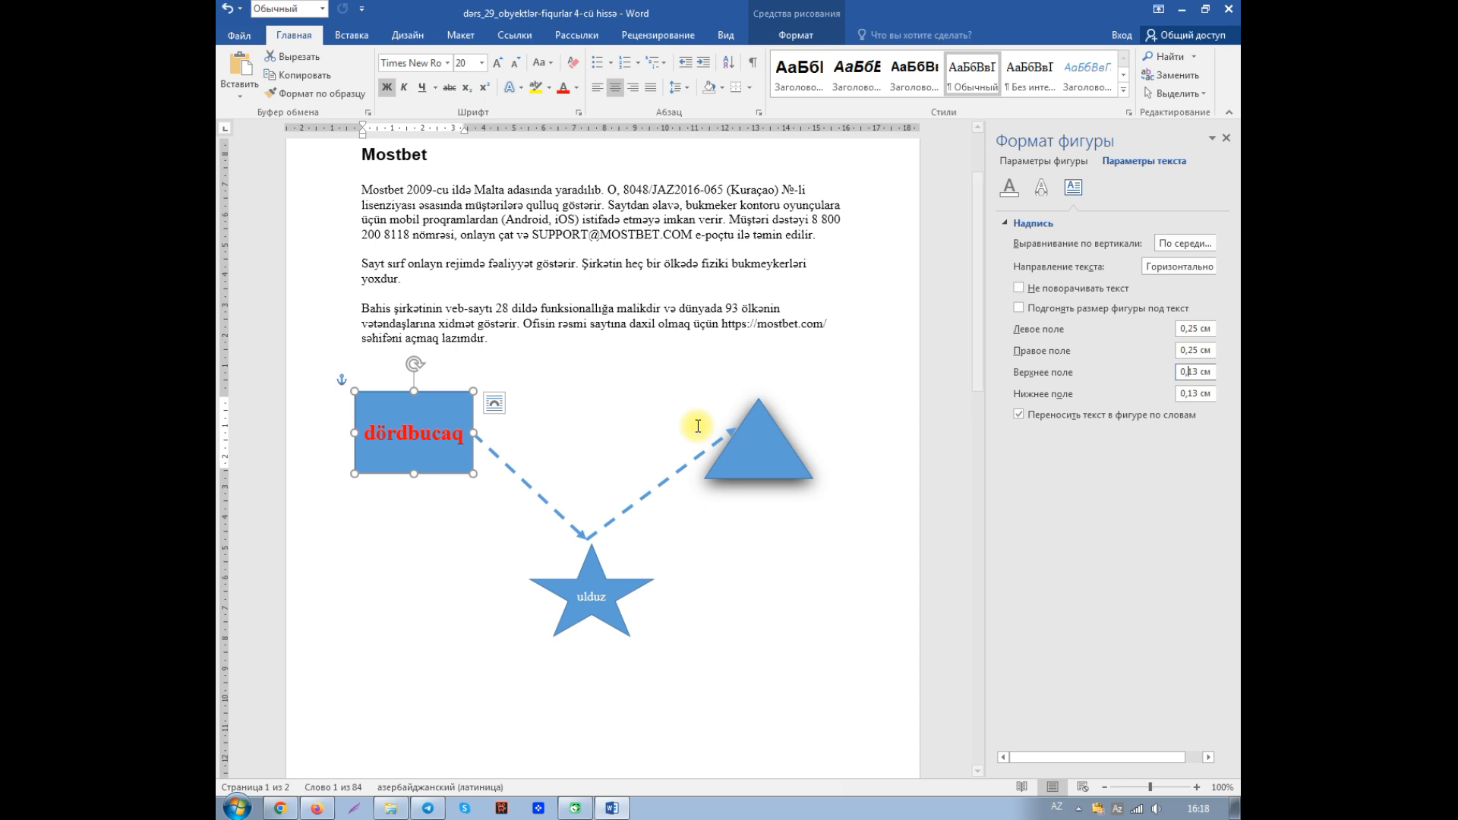
key("Delete")
key("Delete")
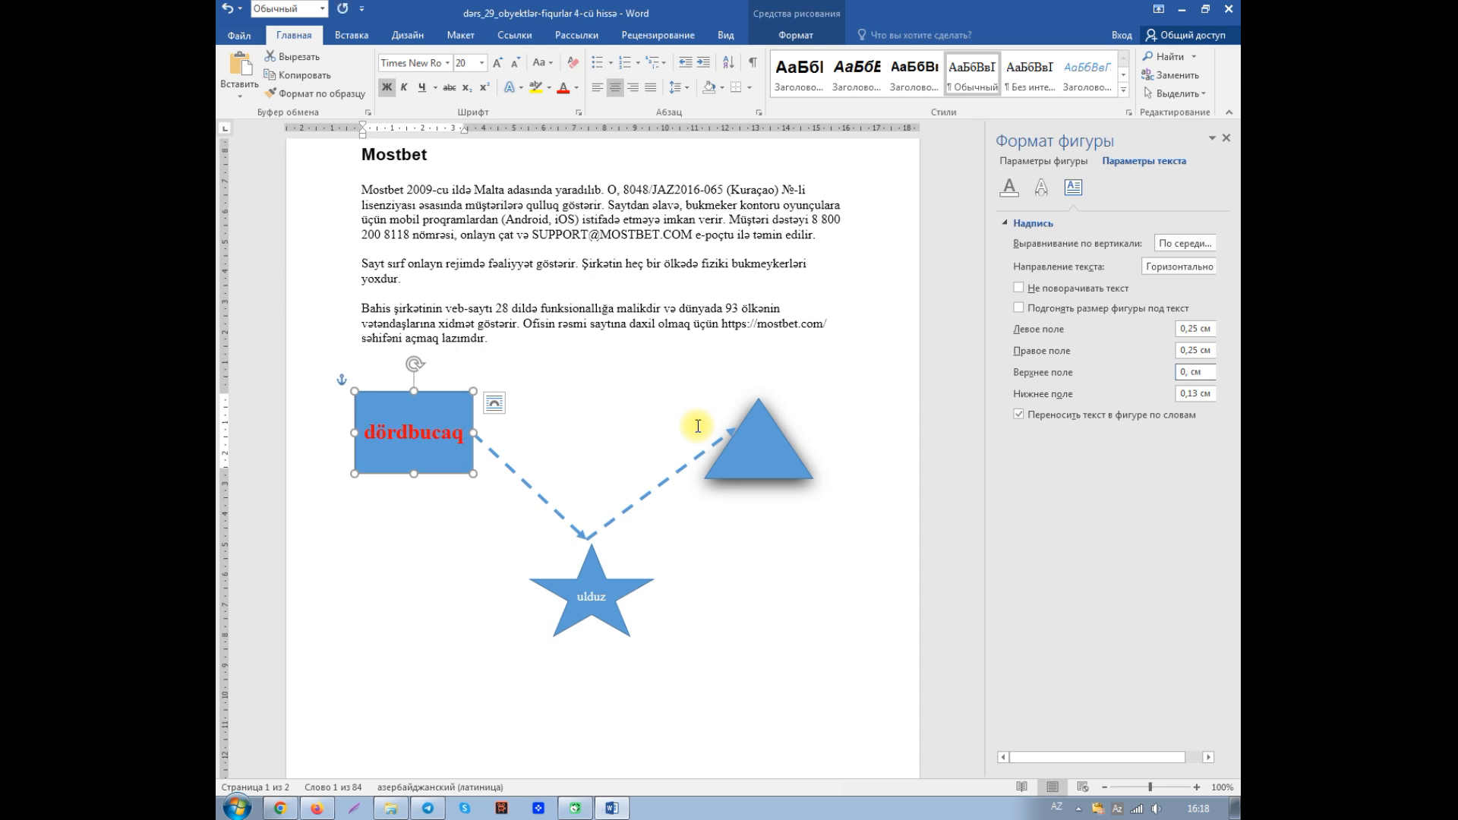
type("01")
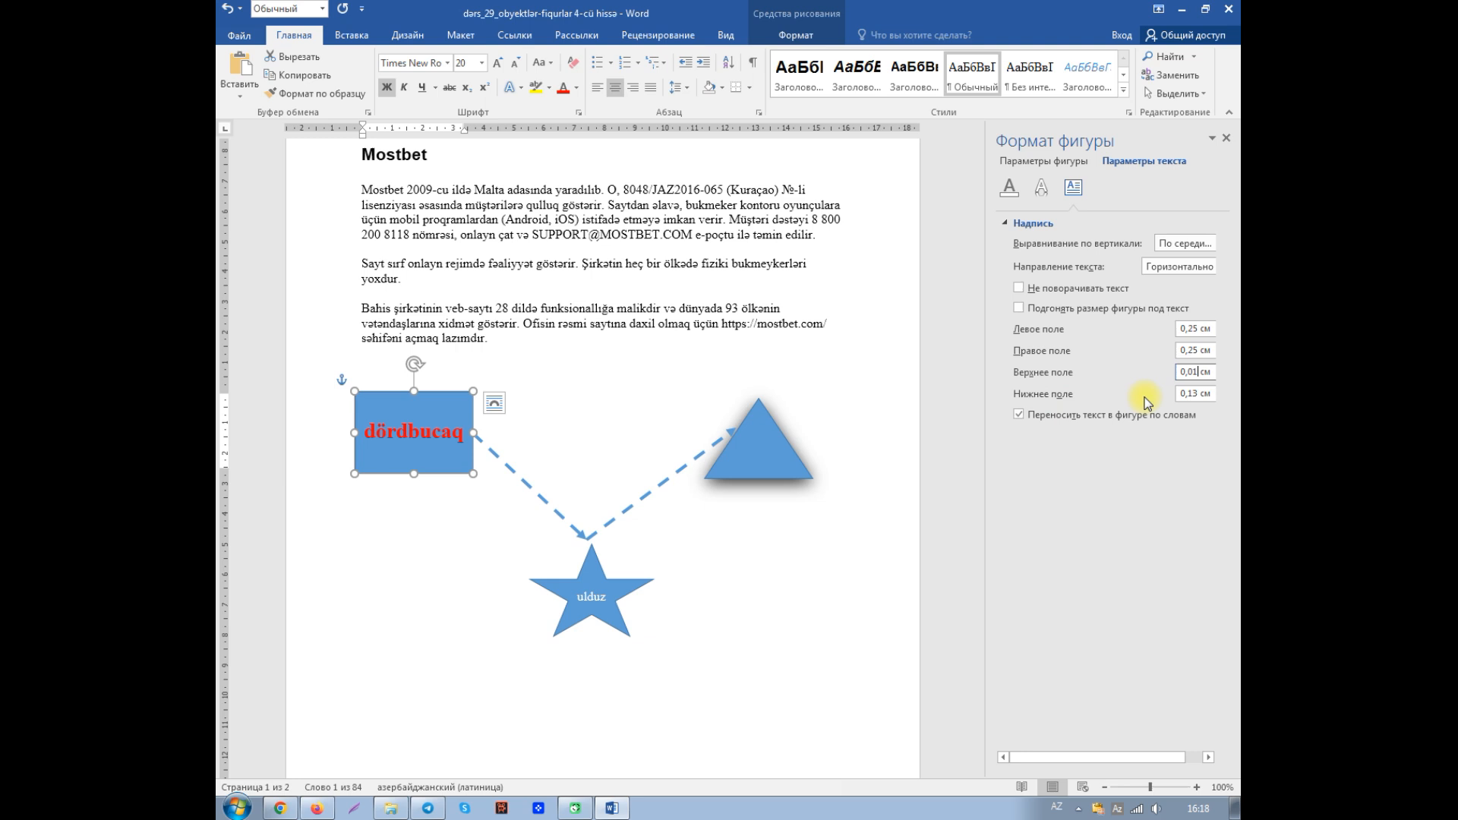
left_click(1190, 394)
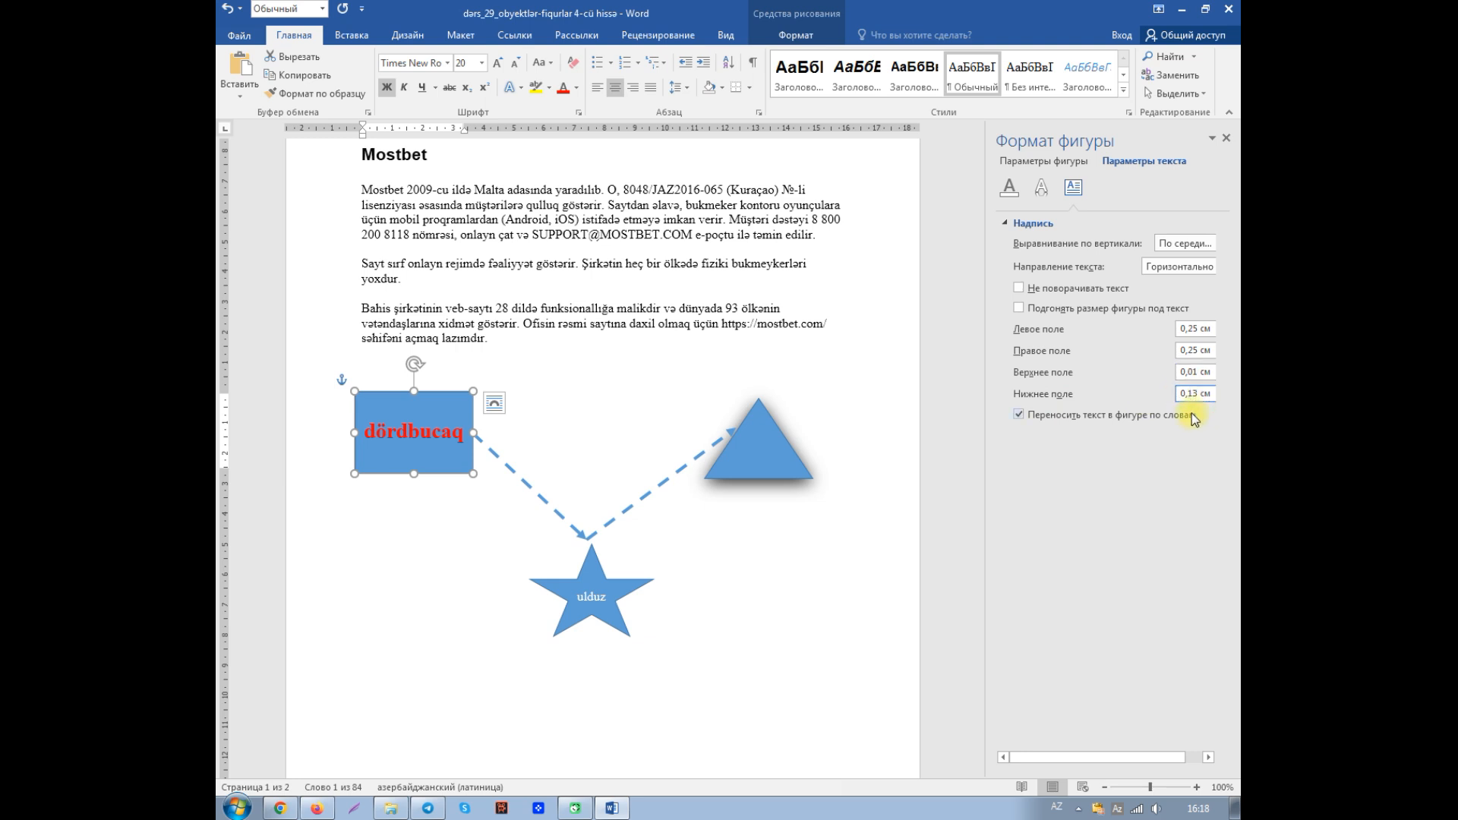
key("Delete")
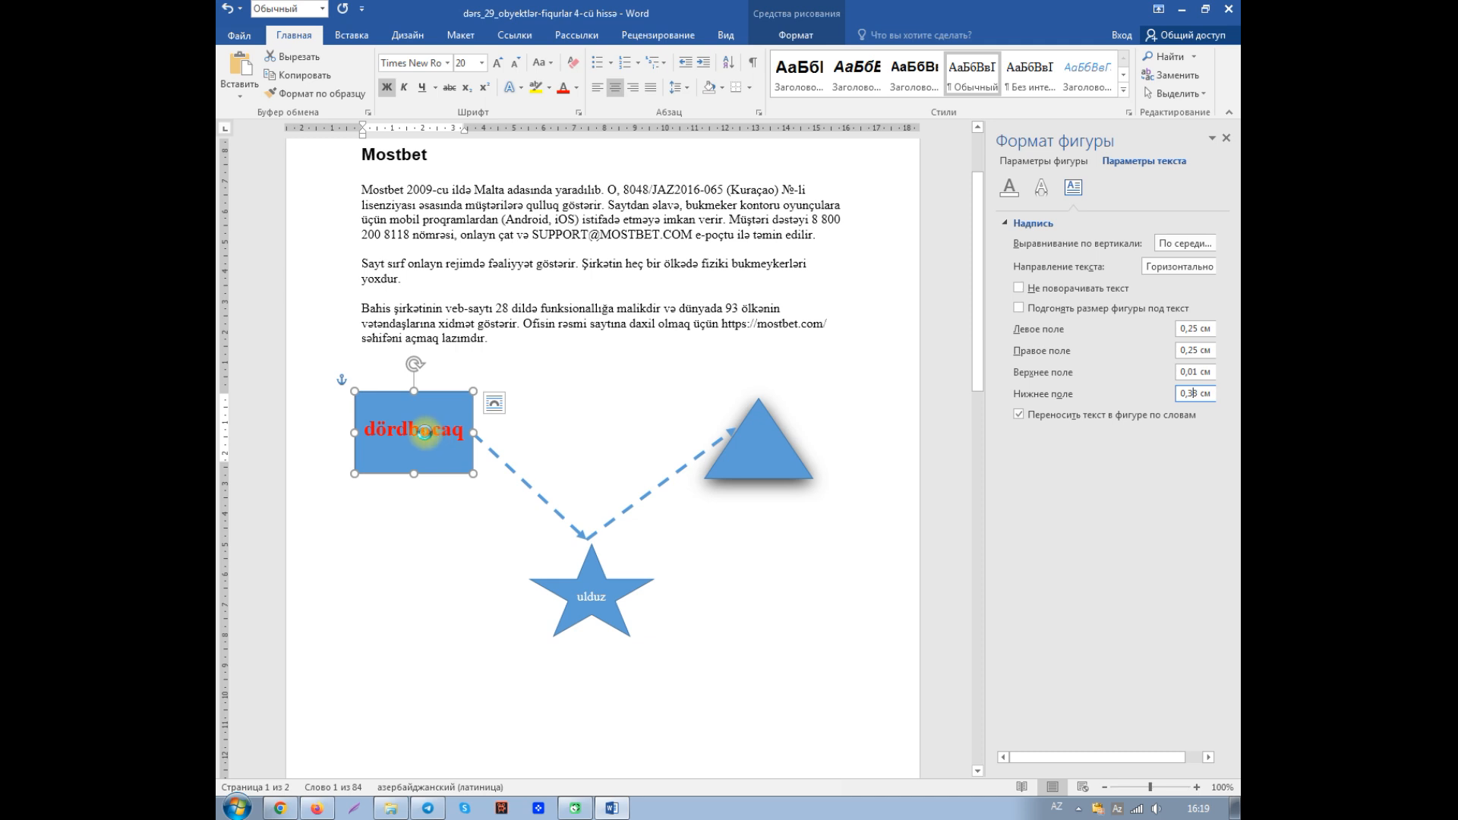
- Try resizing the rectangle and the star to fit their text, undoing the change after each one
left_click(1019, 309)
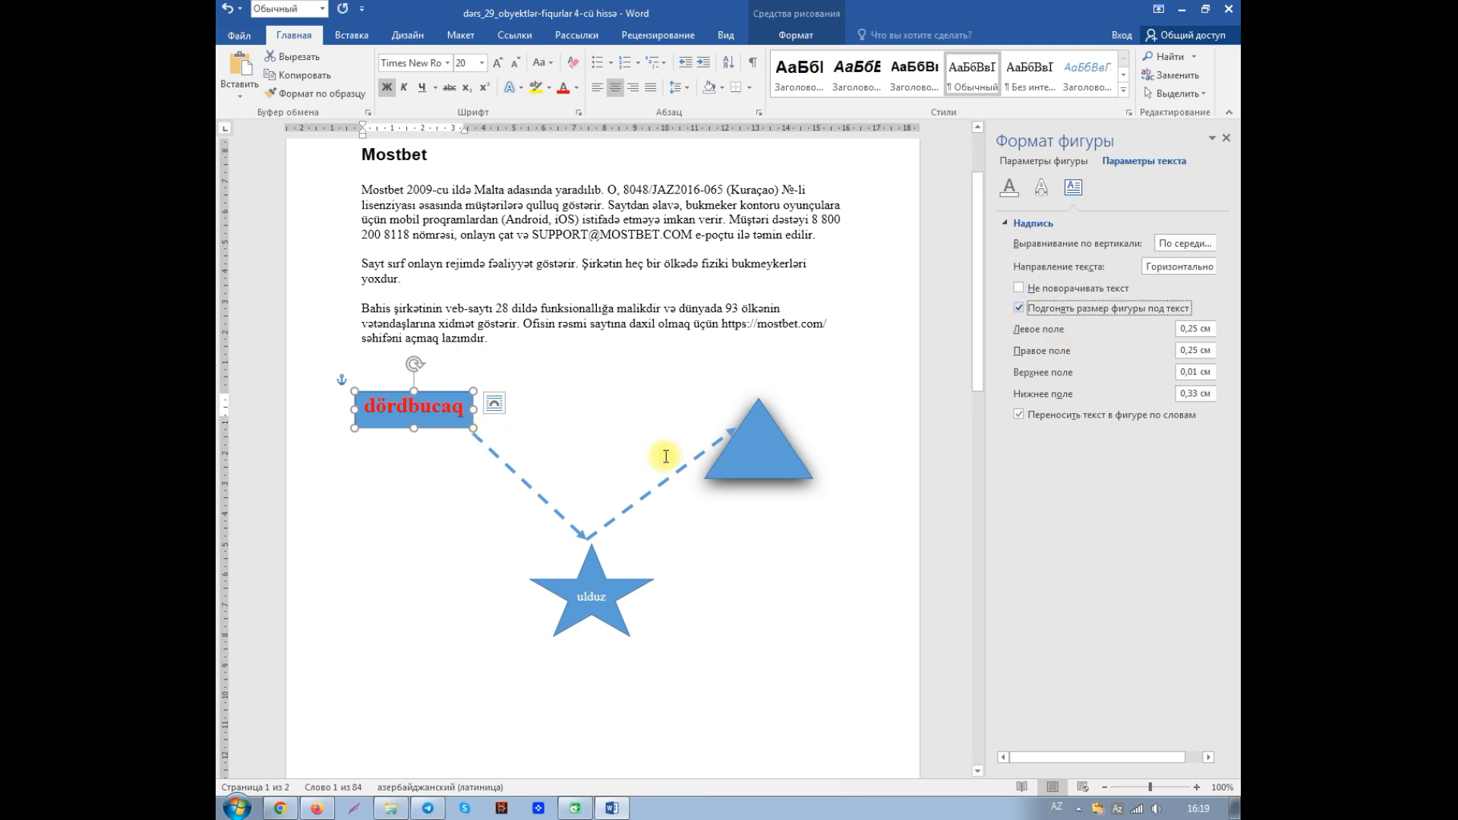
left_click(228, 10)
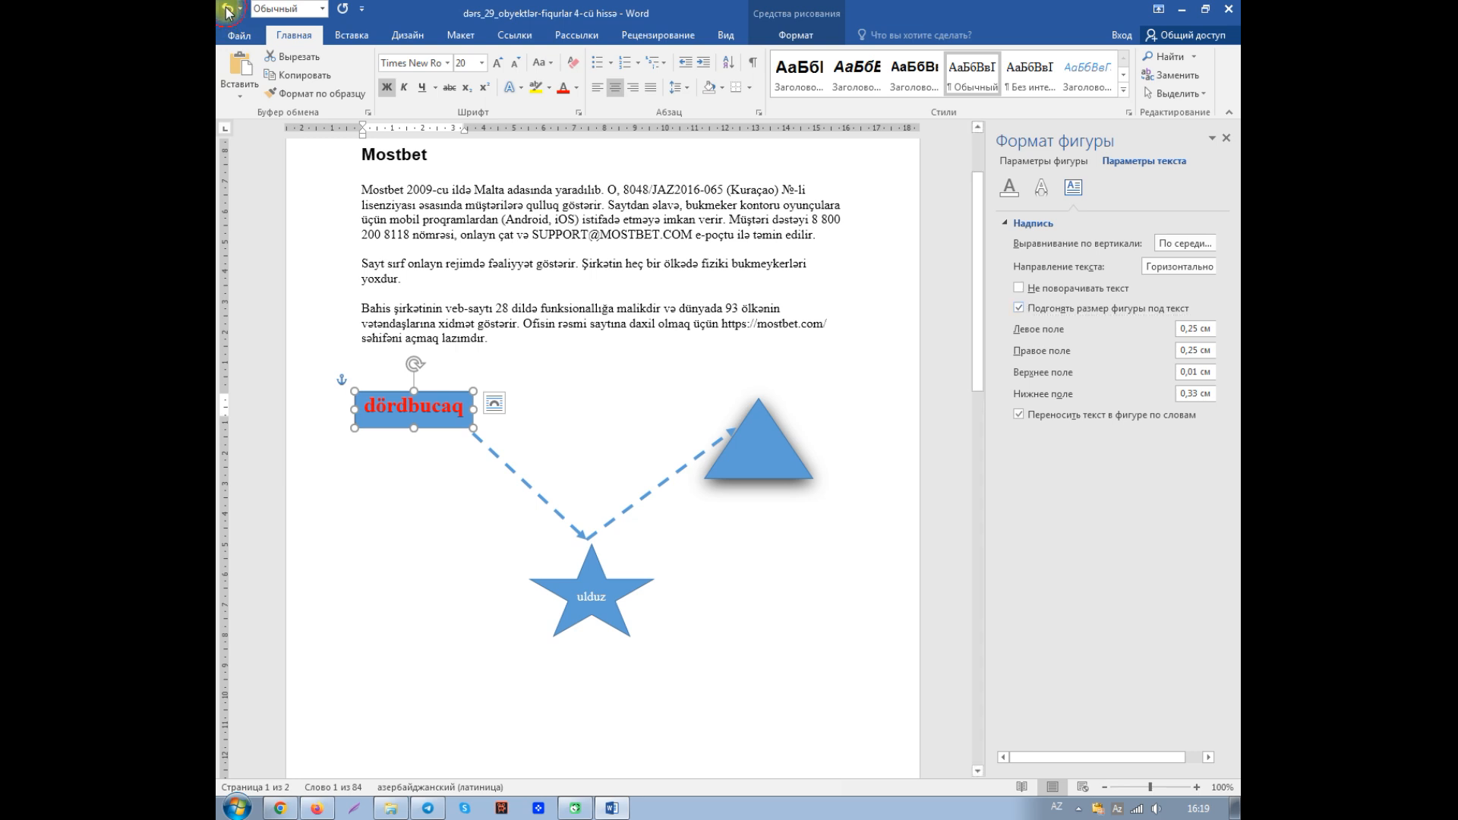
left_click(594, 601)
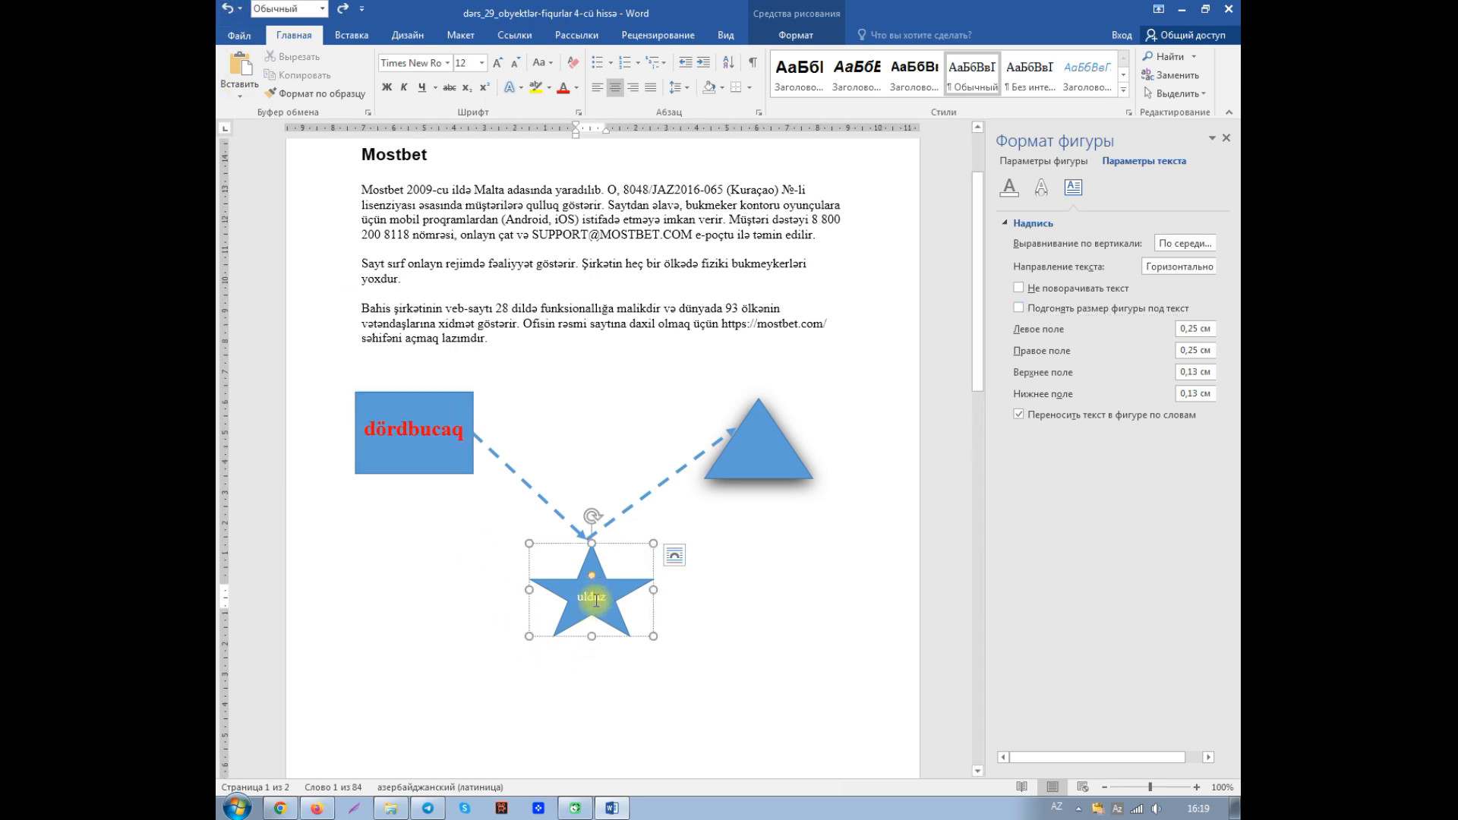
left_click(1021, 309)
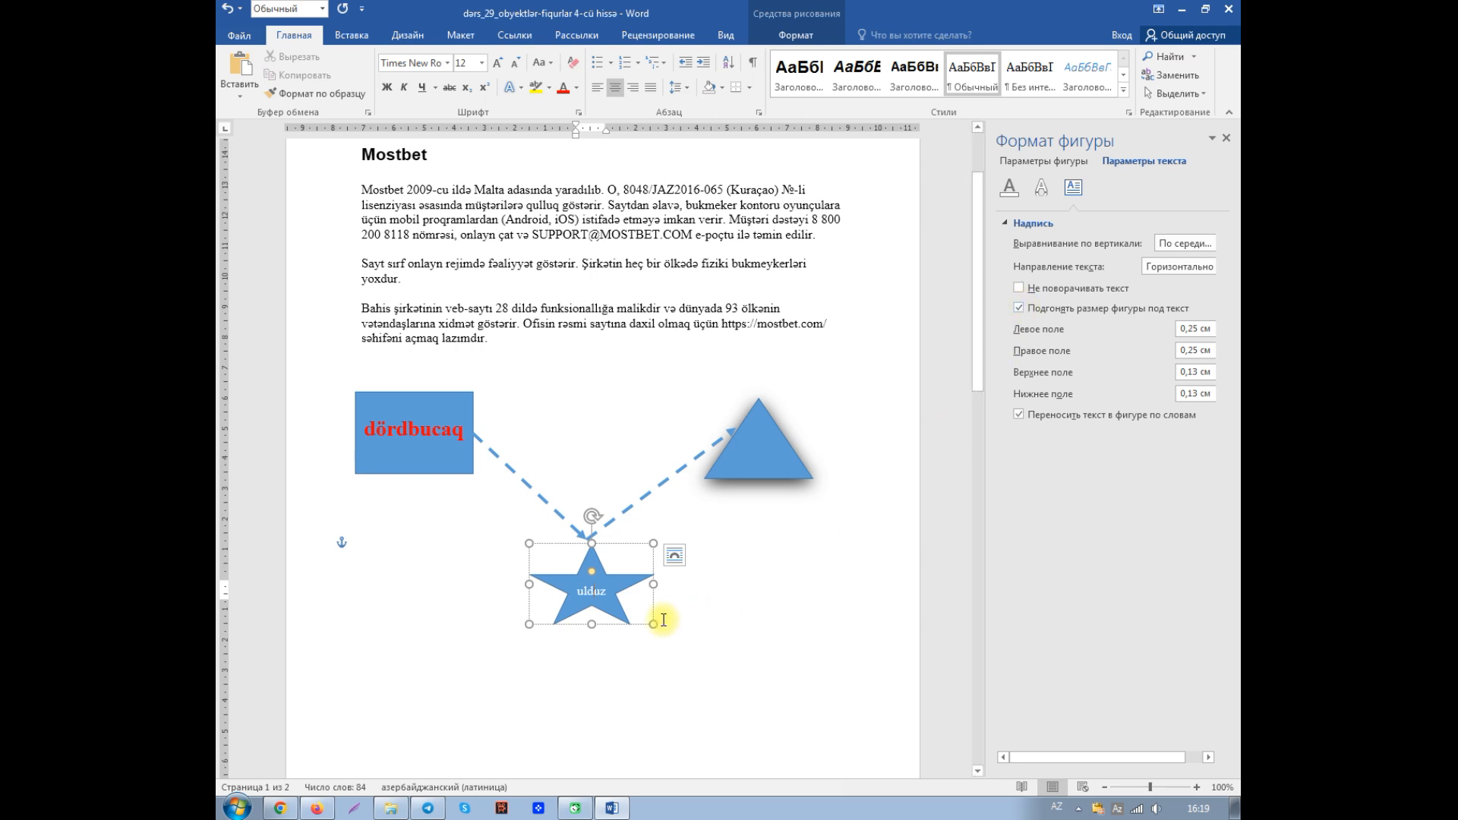
left_click(228, 10)
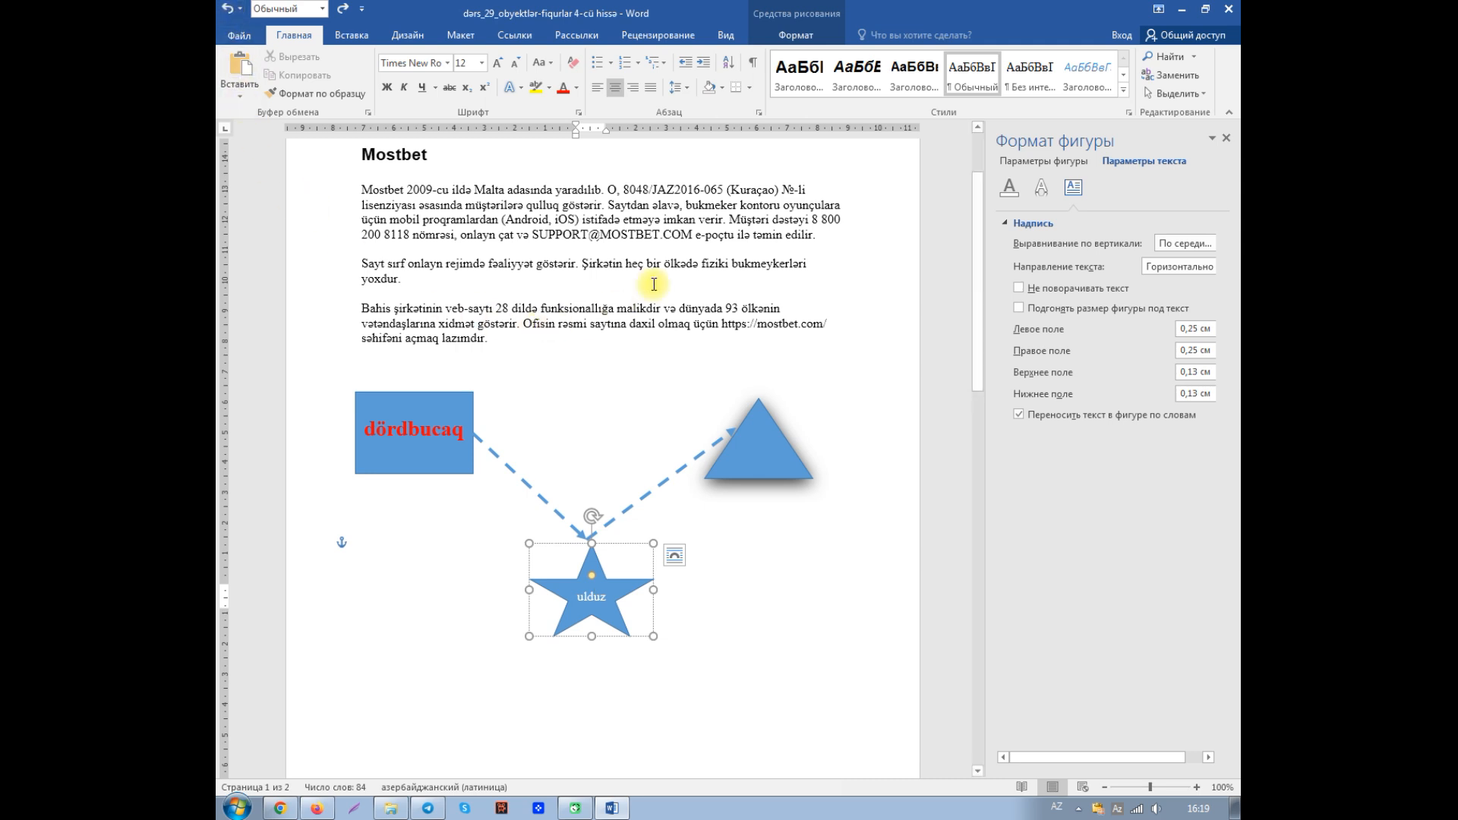
- Review the position, text wrapping and layout options available for the star
left_click(794, 38)
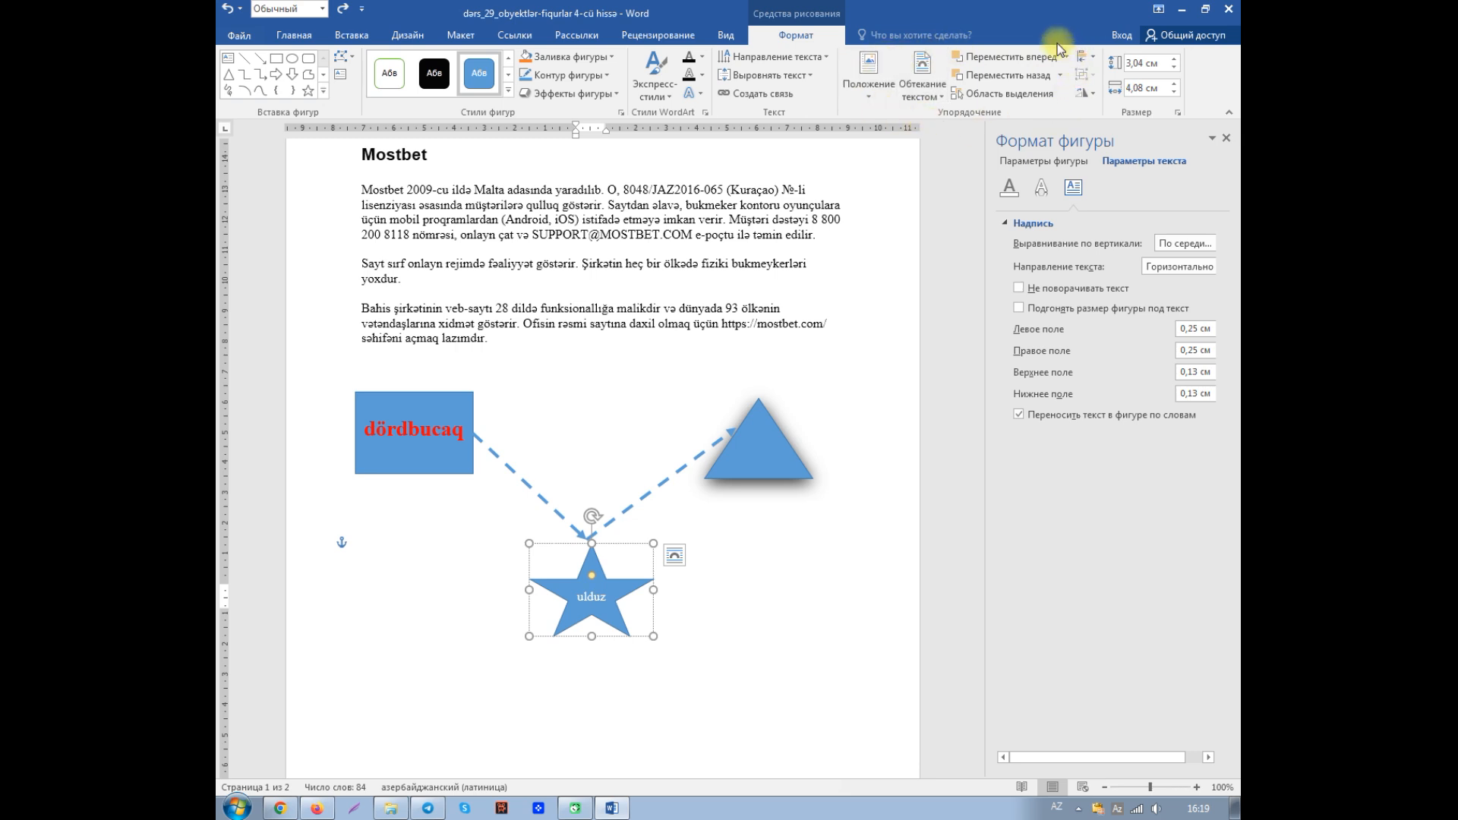
left_click(868, 94)
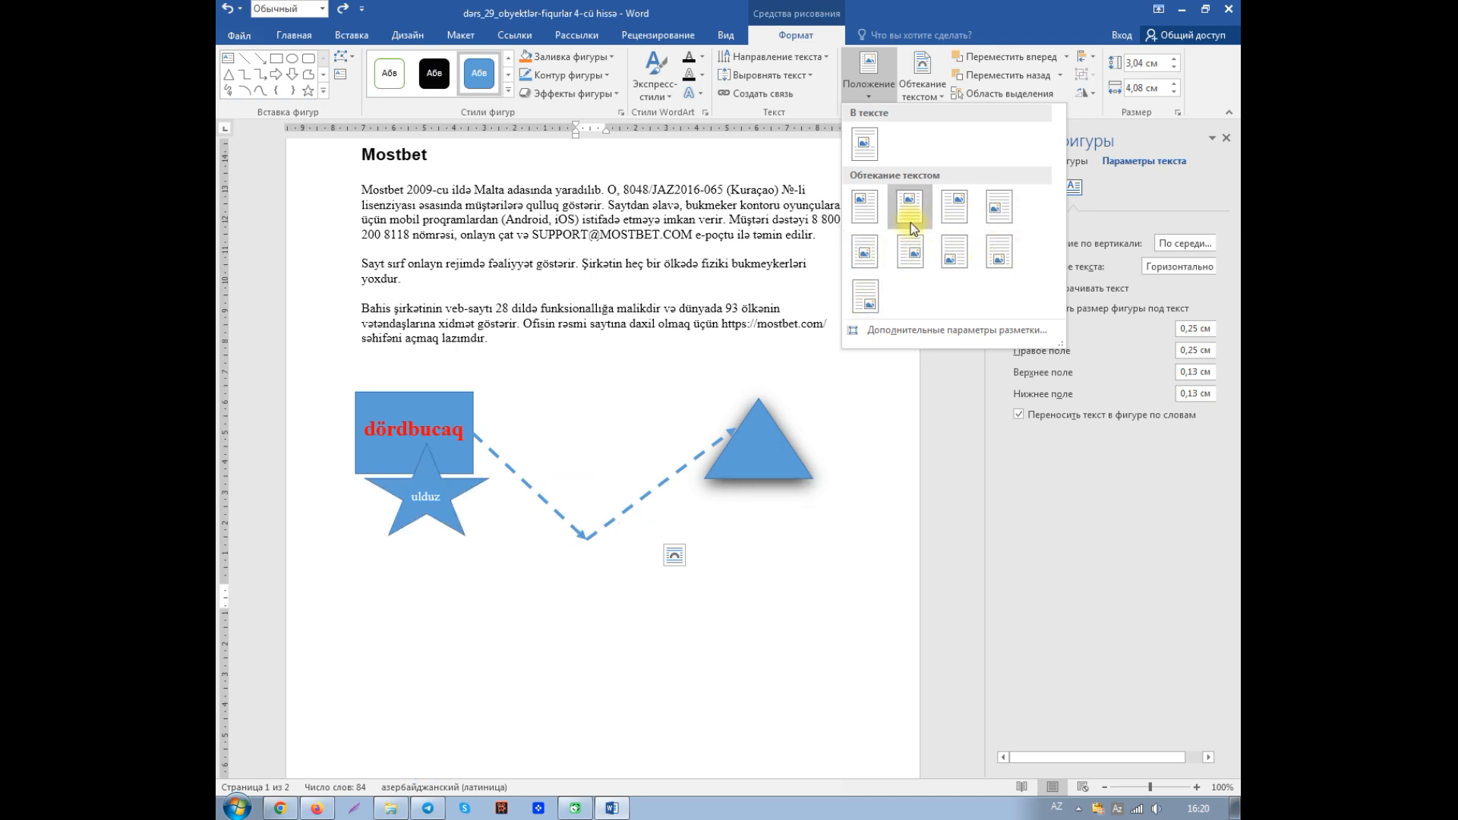
left_click(928, 95)
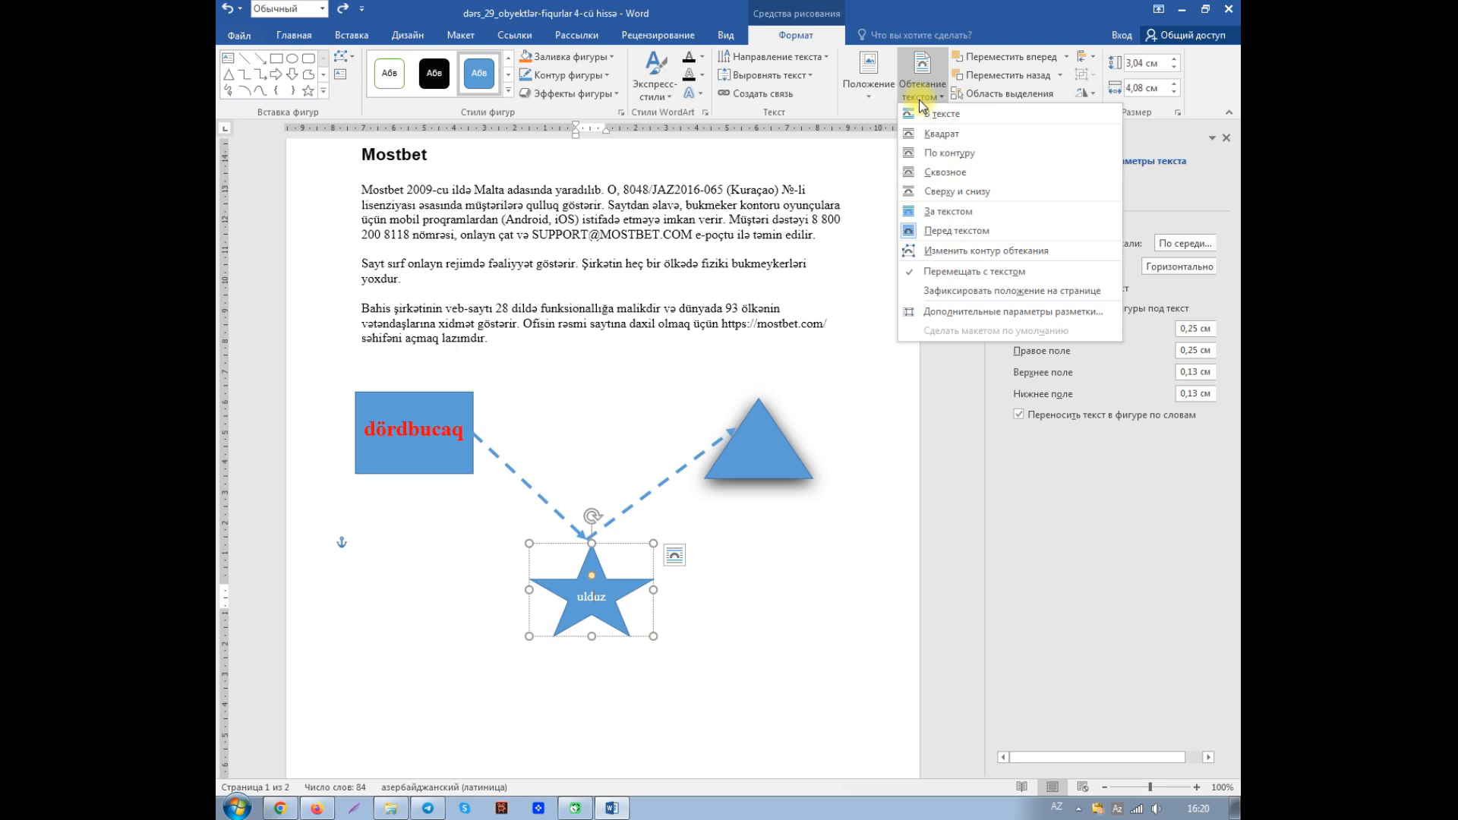
left_click(933, 95)
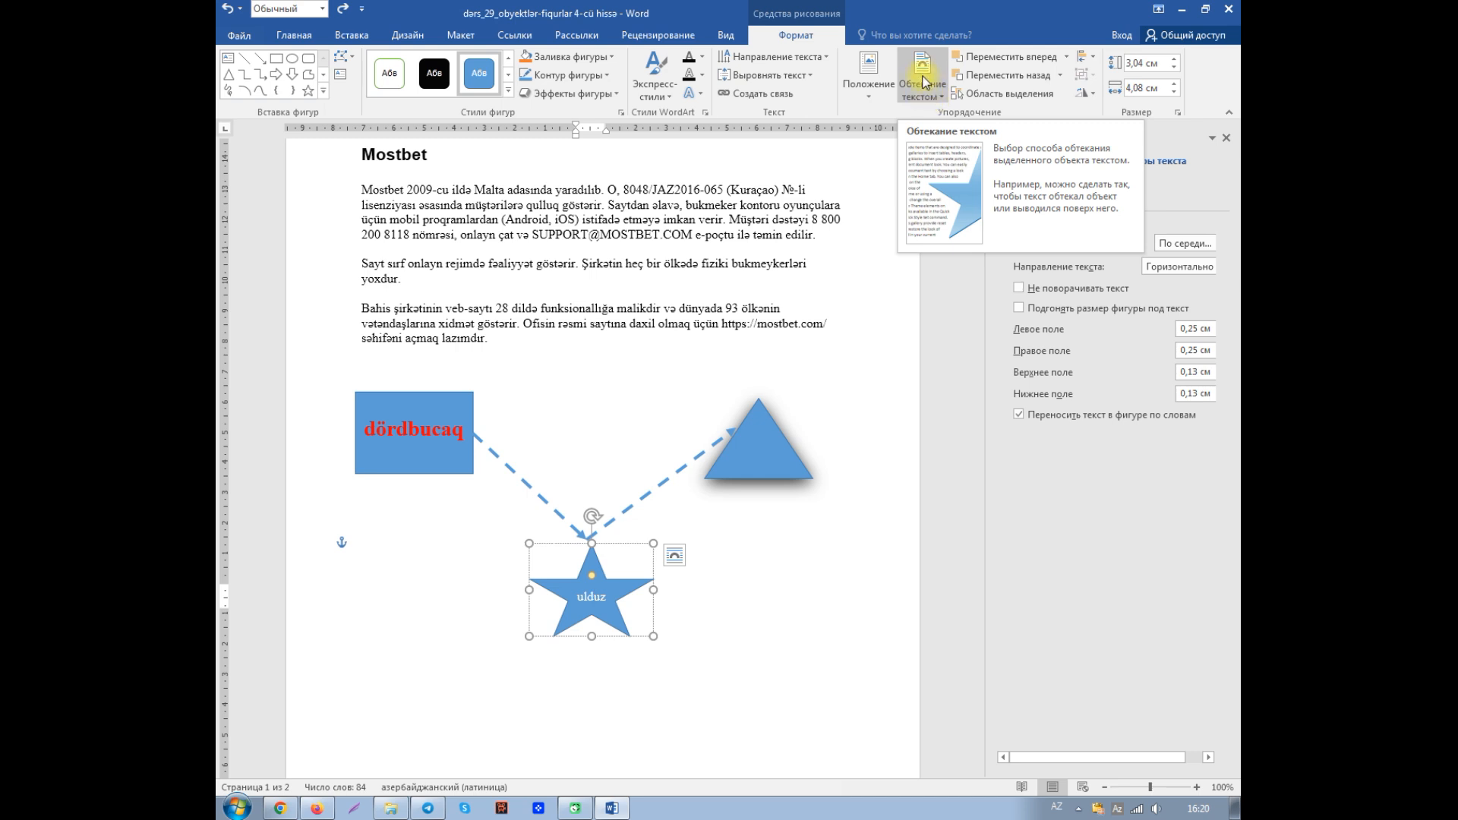
left_click(942, 96)
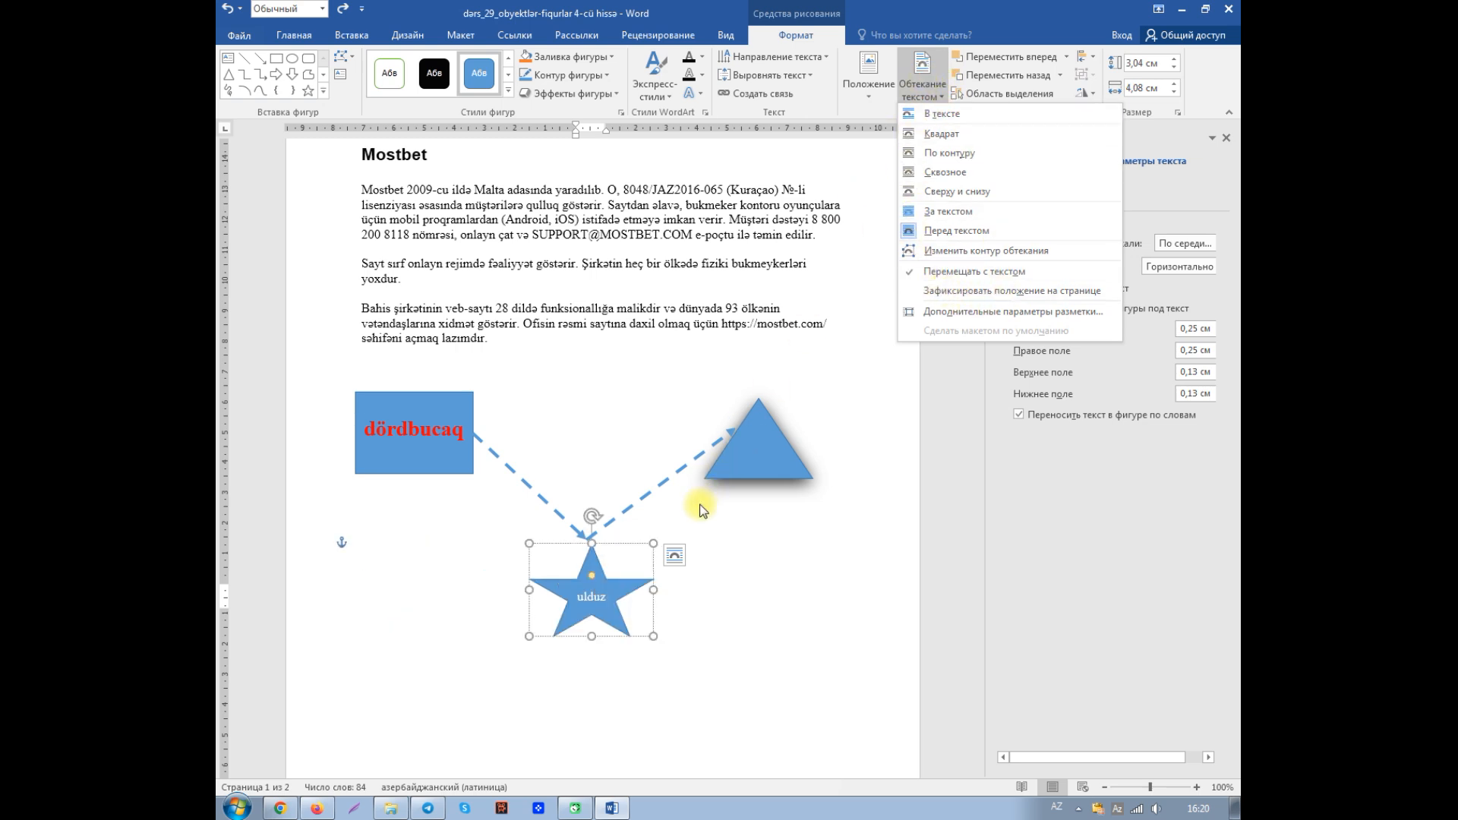
left_click(674, 557)
left_click(612, 584)
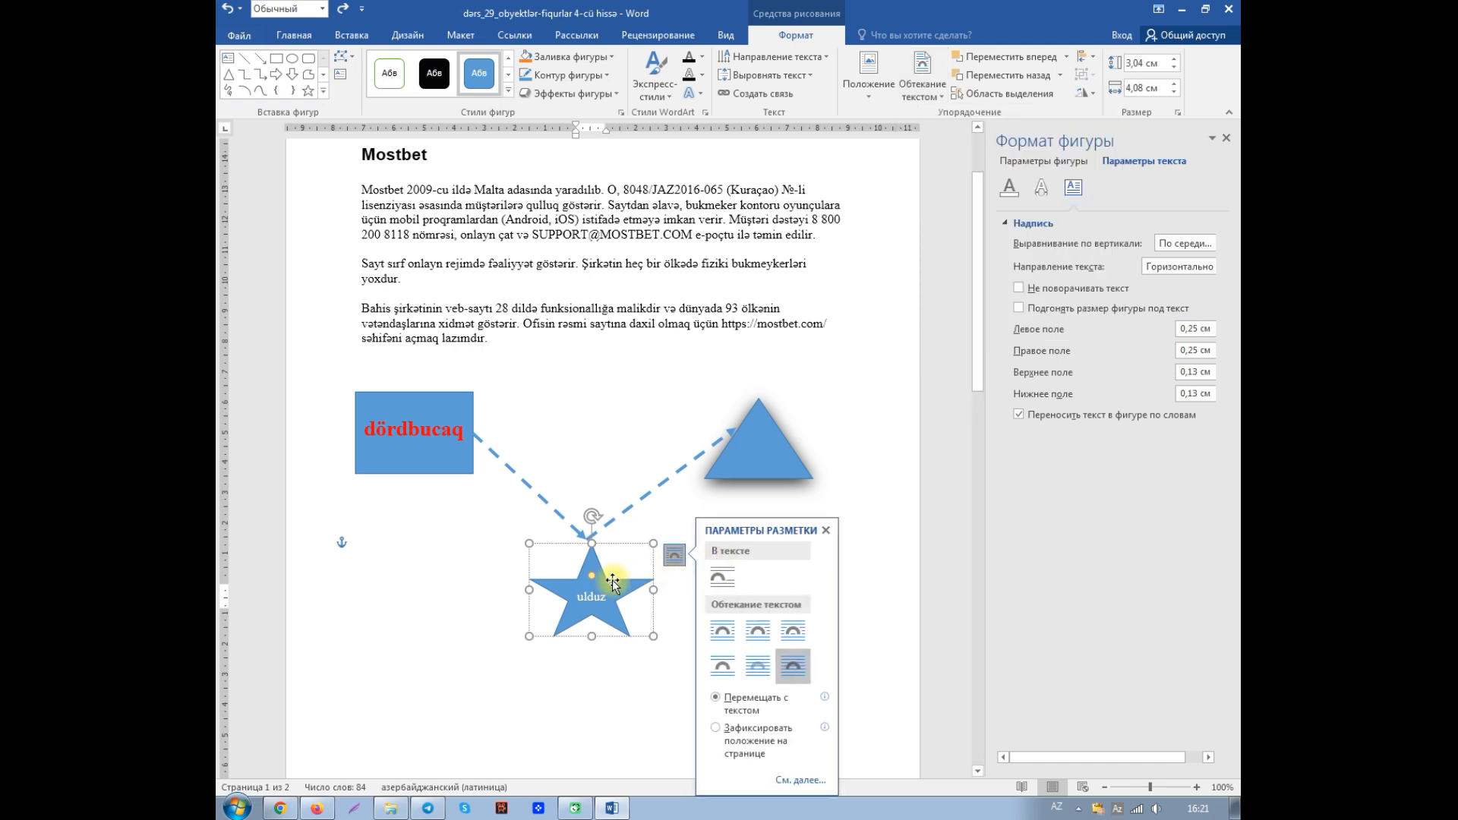
- Examine the context commands for the star's text and for the star itself, including its text wrapping choices
right_click(585, 591)
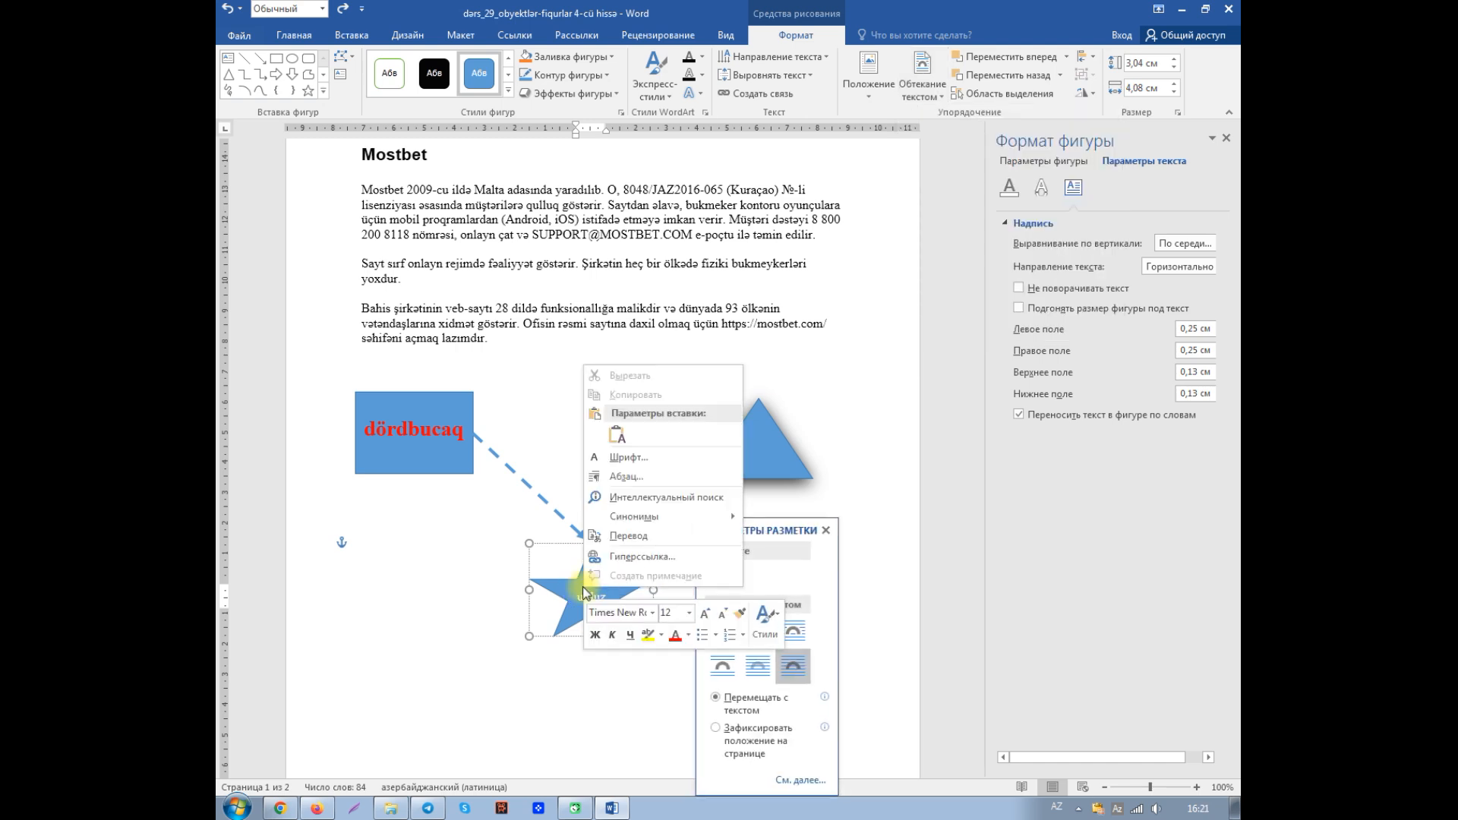
left_click(616, 612)
right_click(617, 612)
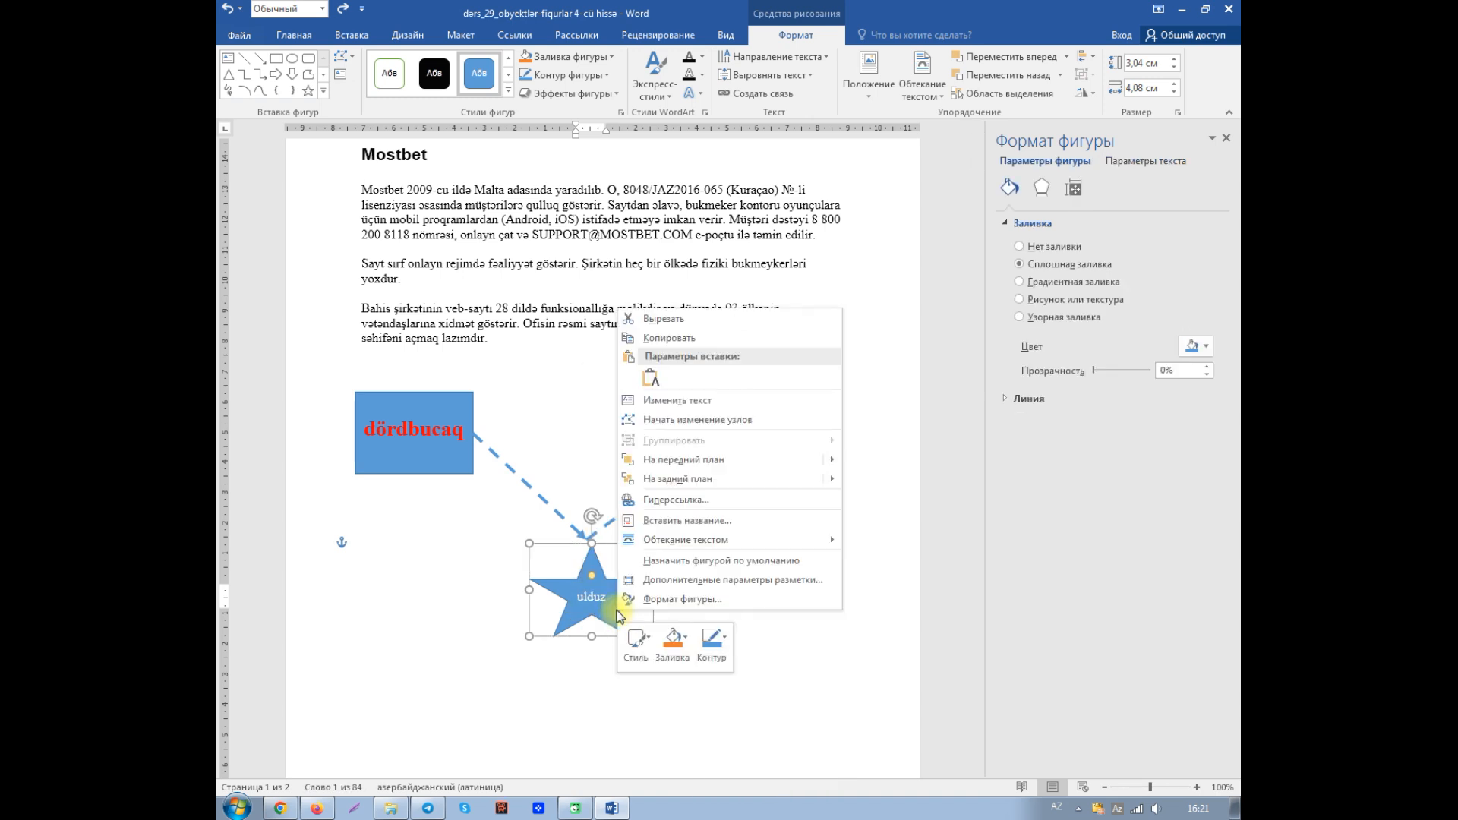
mouse_move(707, 548)
mouse_move(731, 476)
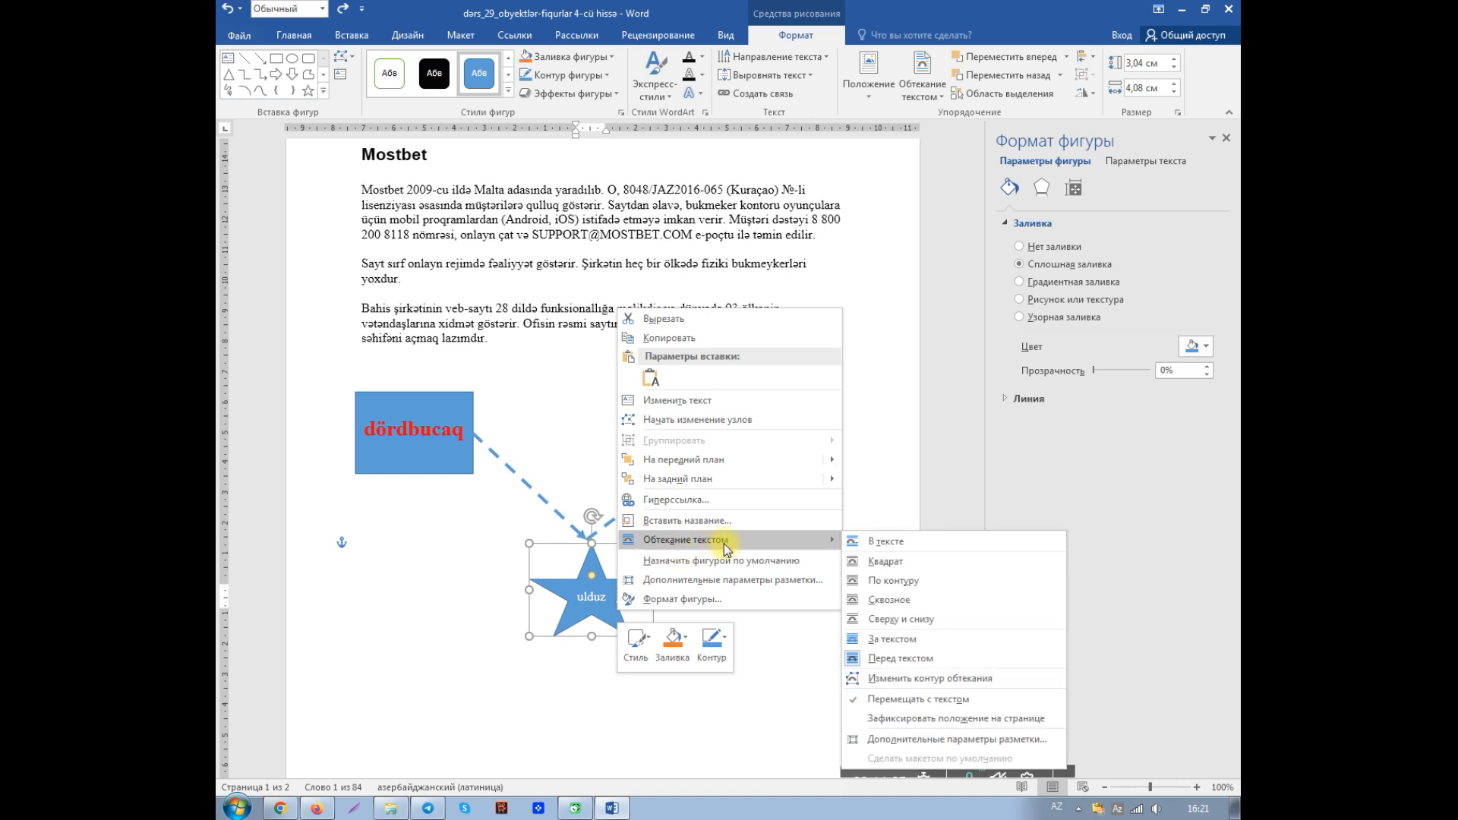
left_click(563, 664)
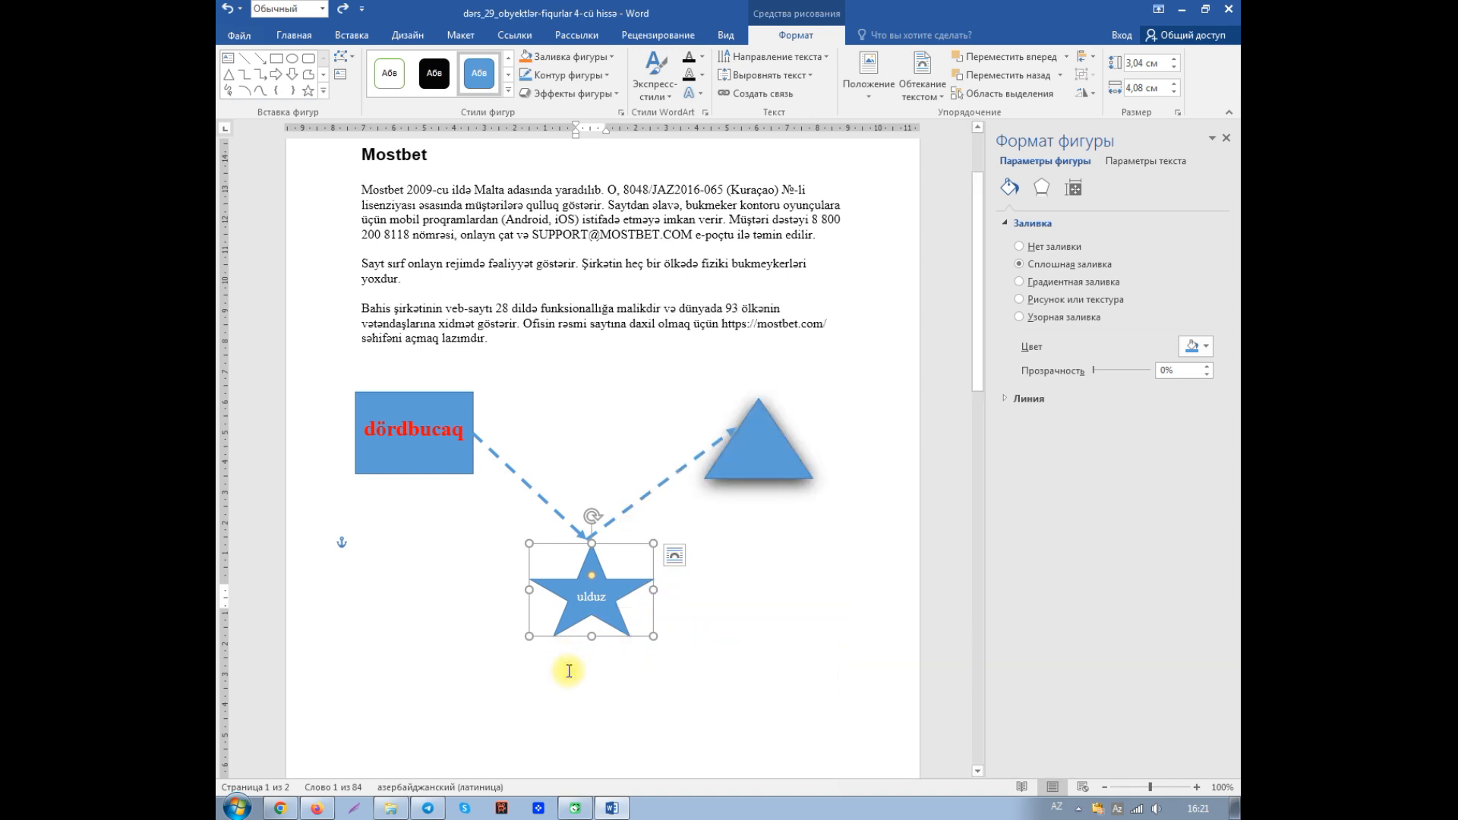
double_click(600, 590)
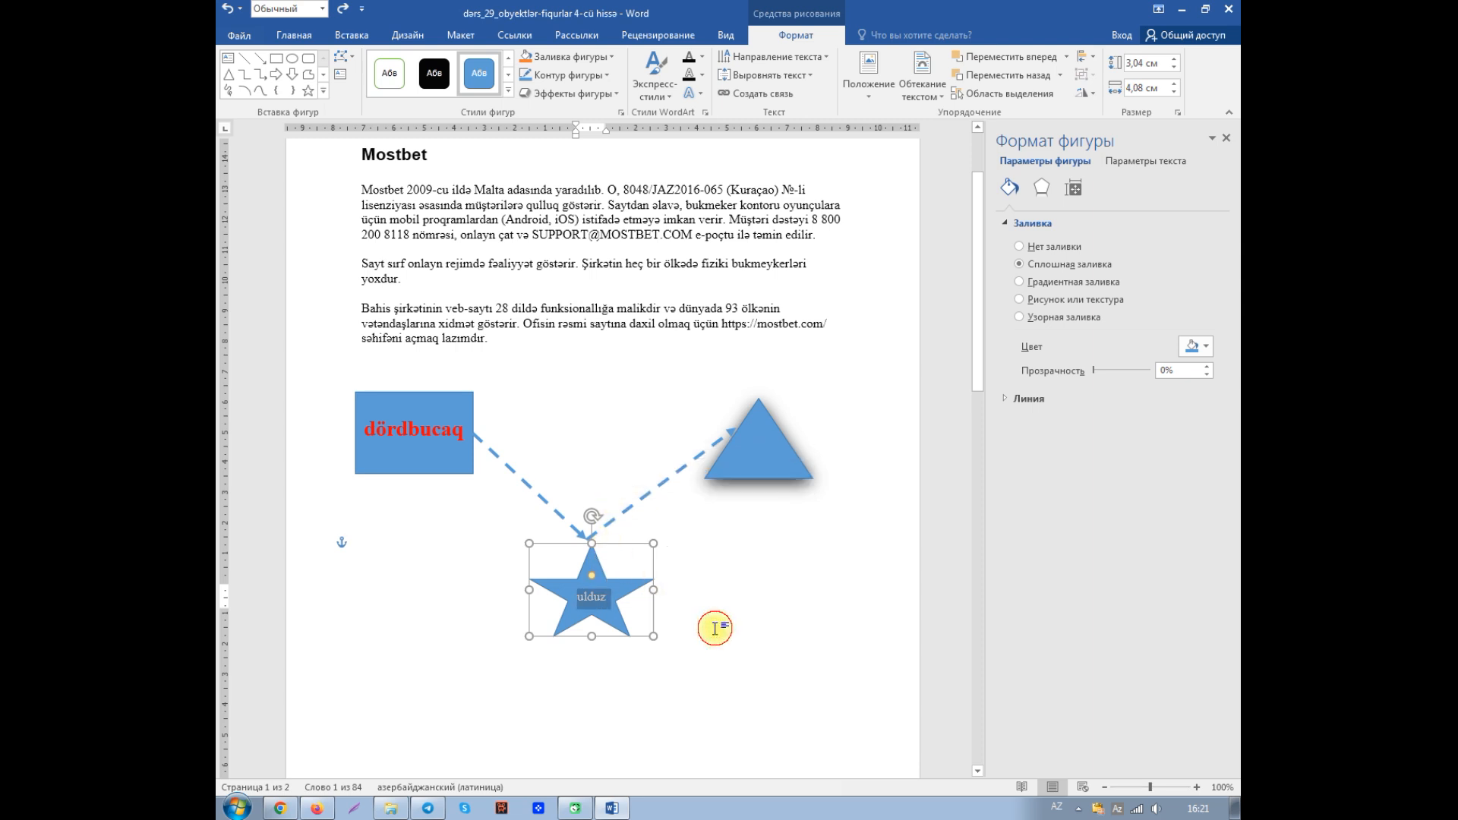
left_click(716, 628)
left_click(612, 617)
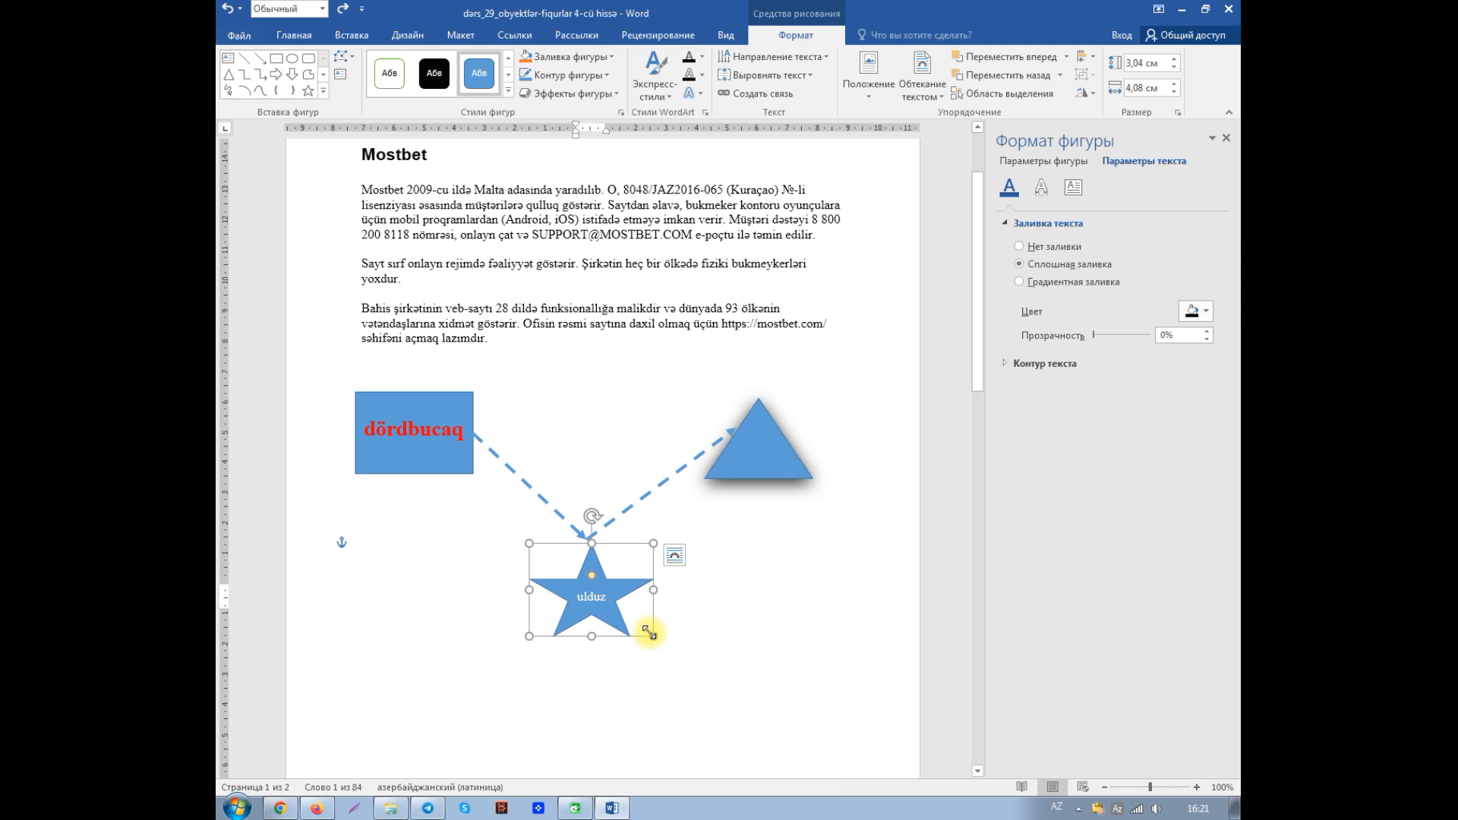
- Try placing the star over the Mostbet paragraphs, review its text wrapping and layering options there, and undo the move
left_click_drag(653, 630, 640, 306)
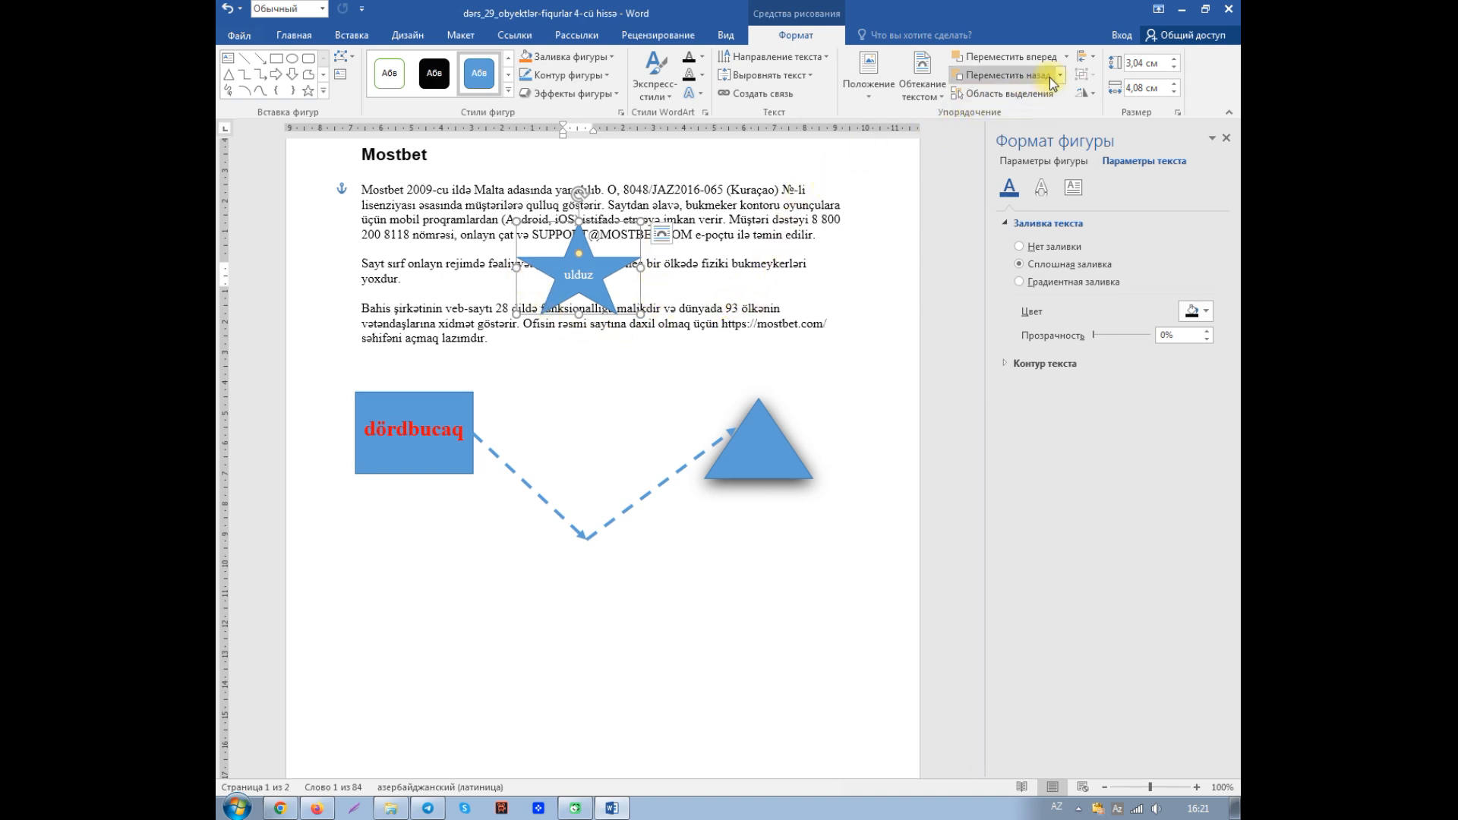
left_click(944, 96)
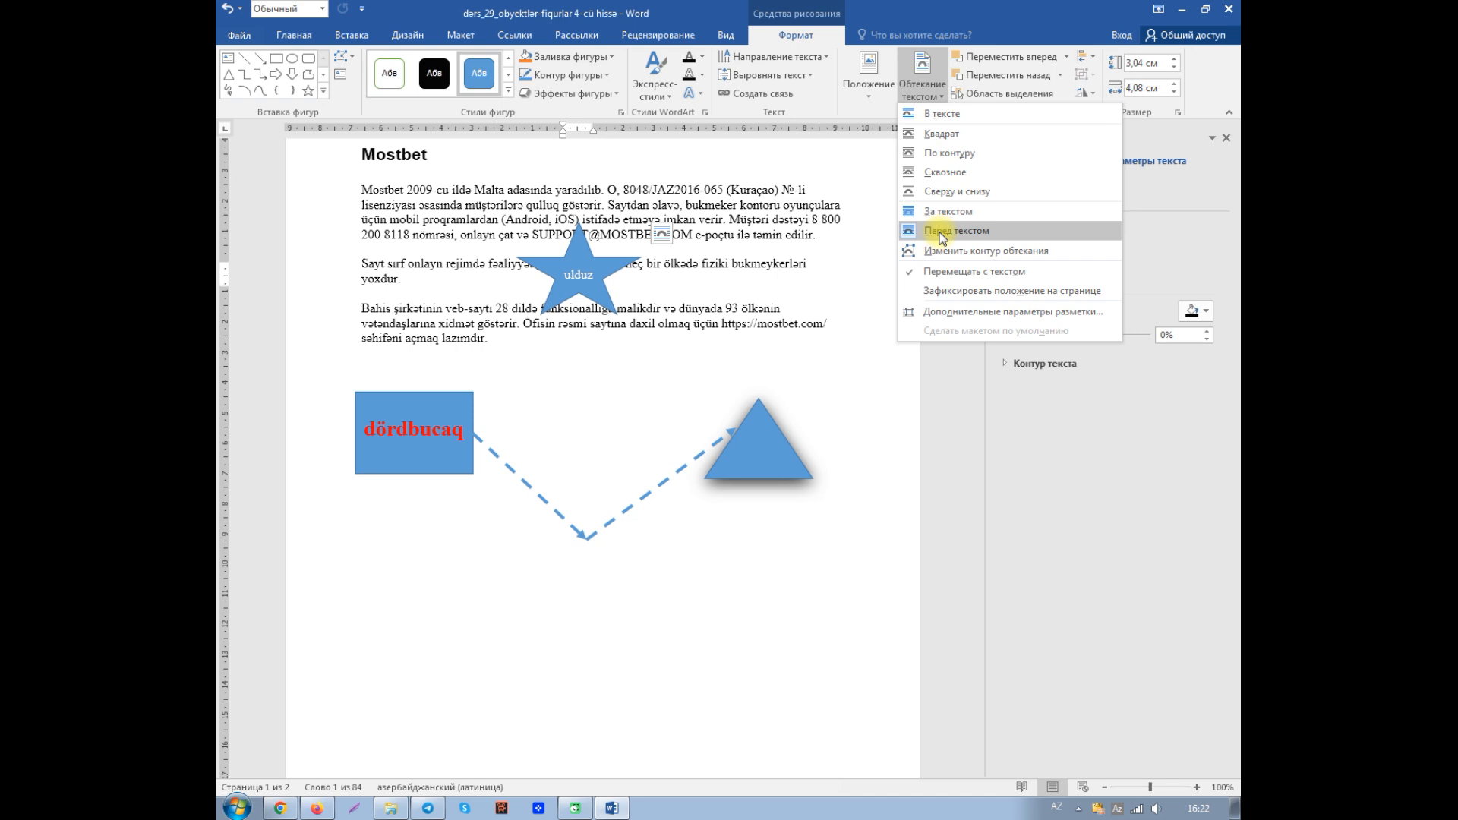
left_click(1058, 76)
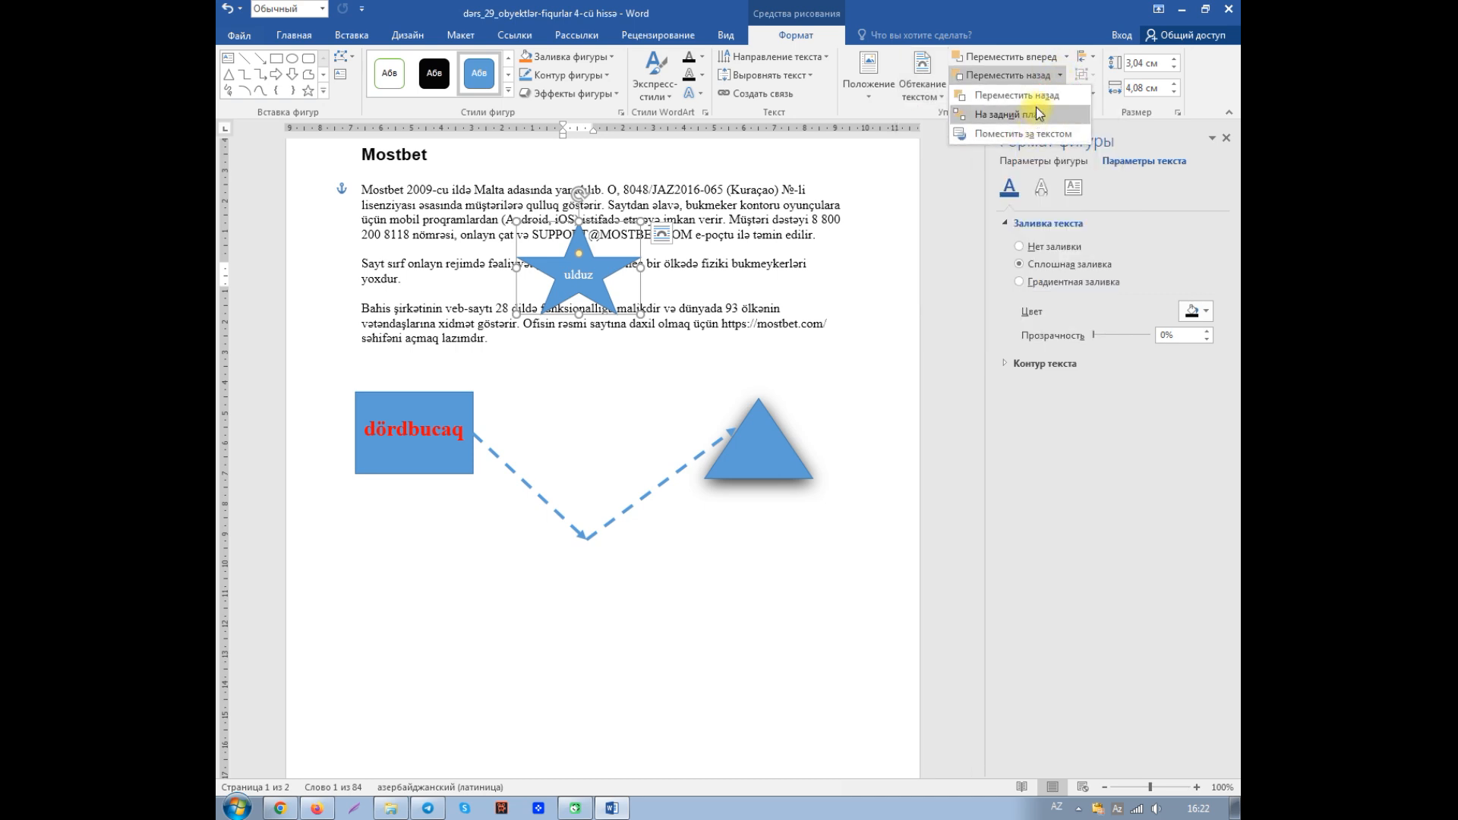
left_click(1064, 57)
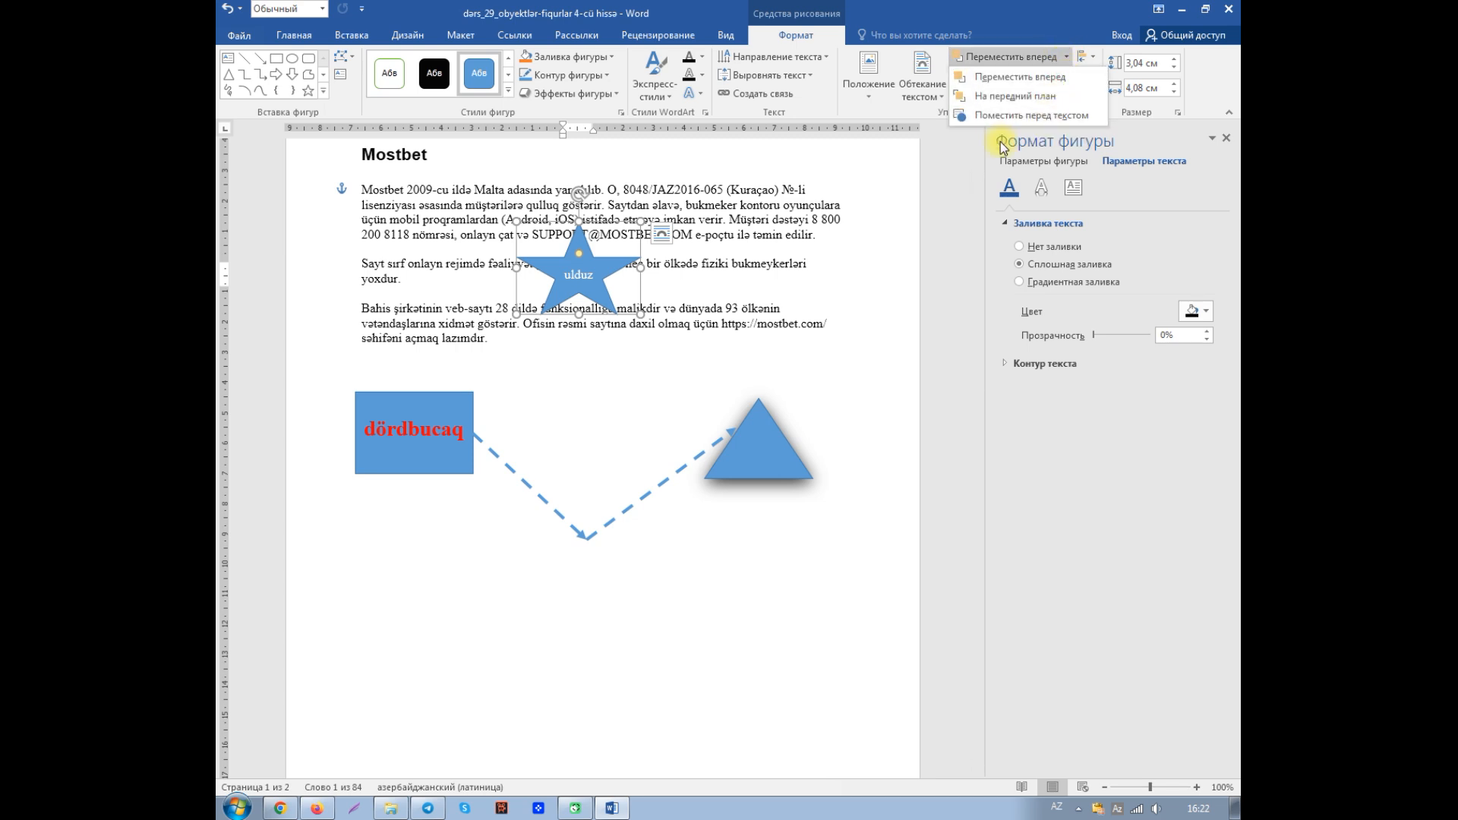
left_click(940, 98)
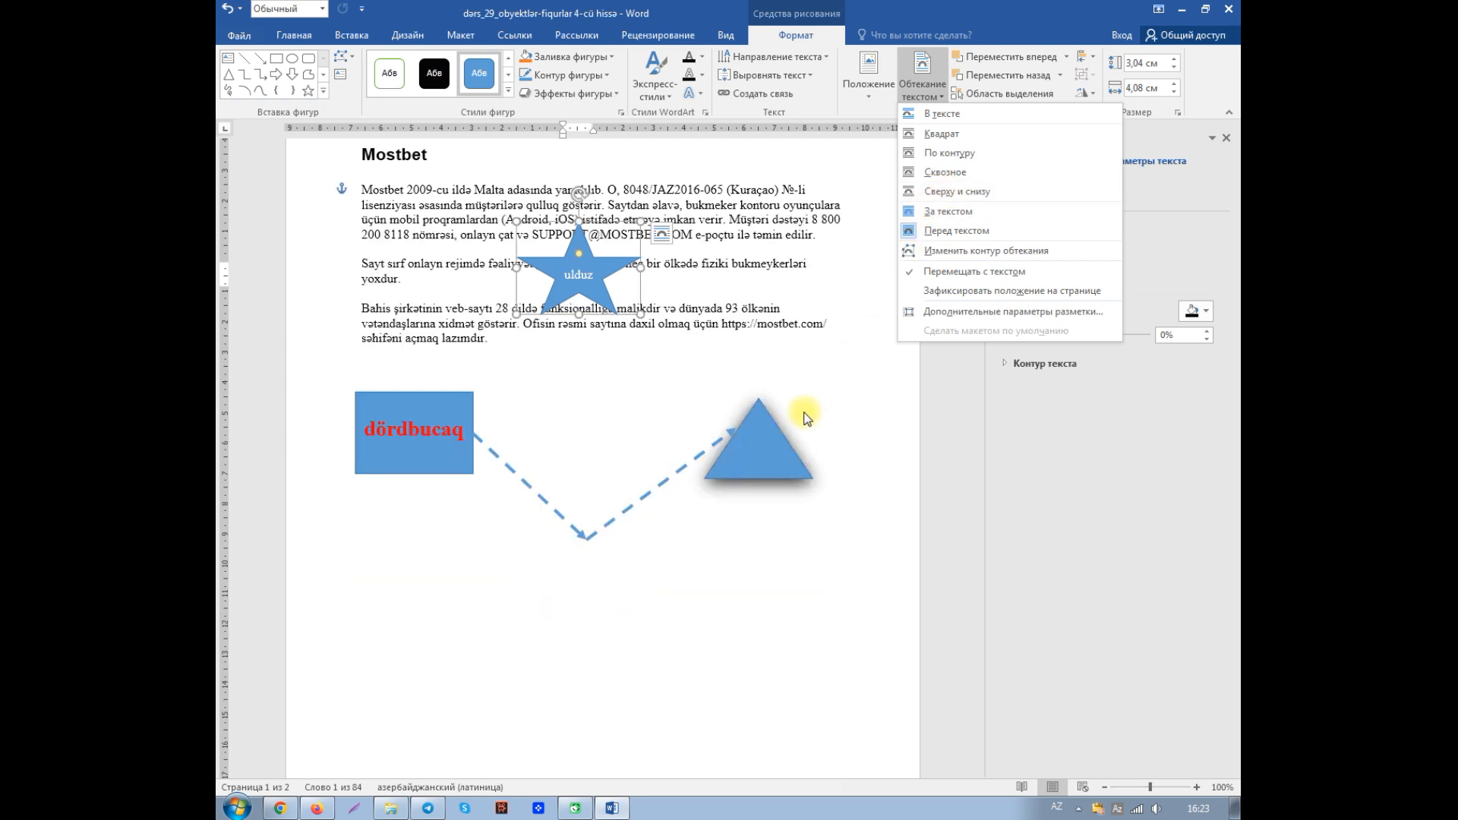
left_click(762, 322)
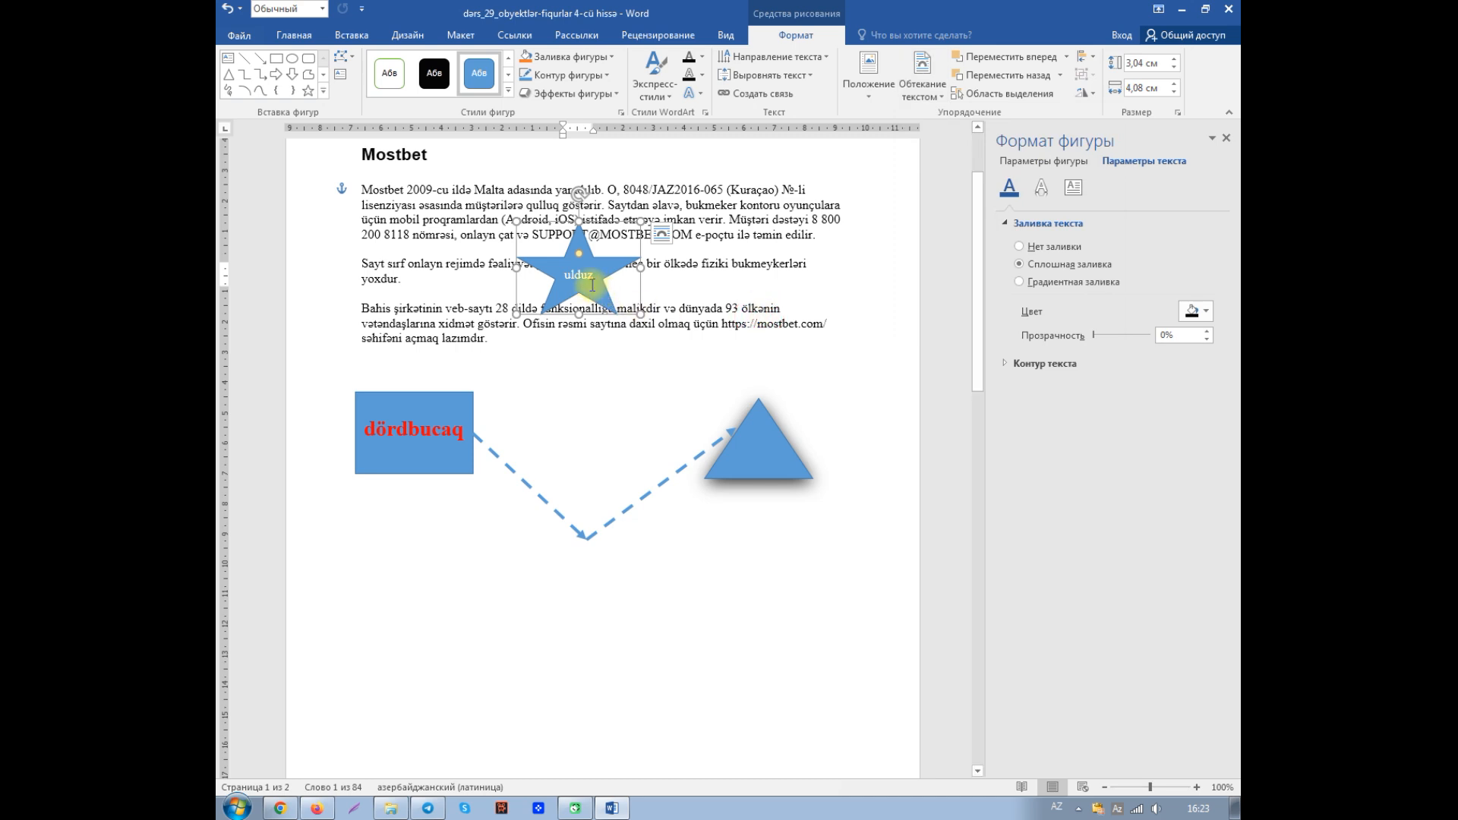
left_click(228, 9)
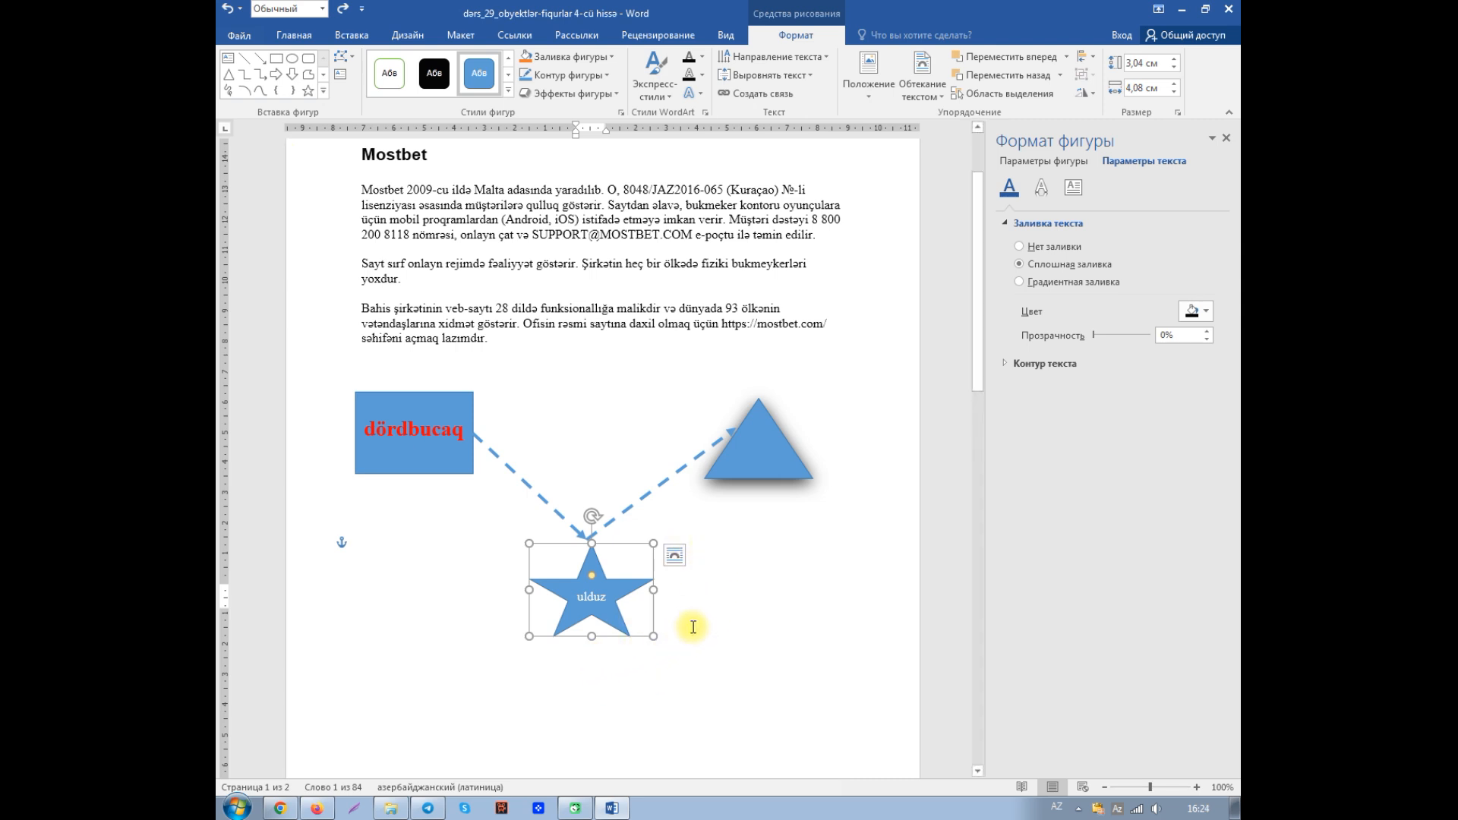
- Delete the rectangle, star, triangle and both dashed arrows together, and close the shape formatting settings
left_click(754, 451, "shift")
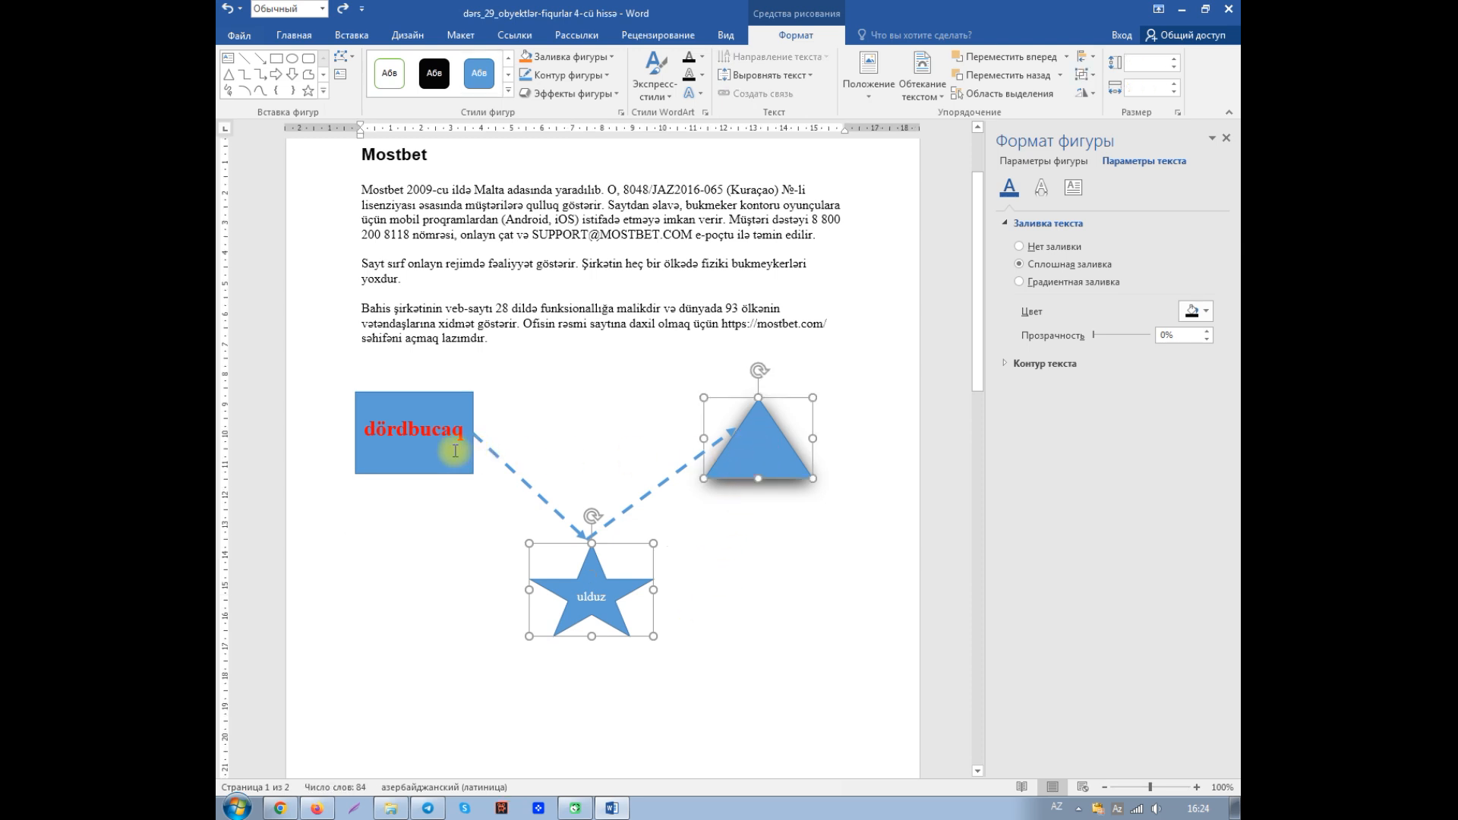
left_click(511, 470, "shift")
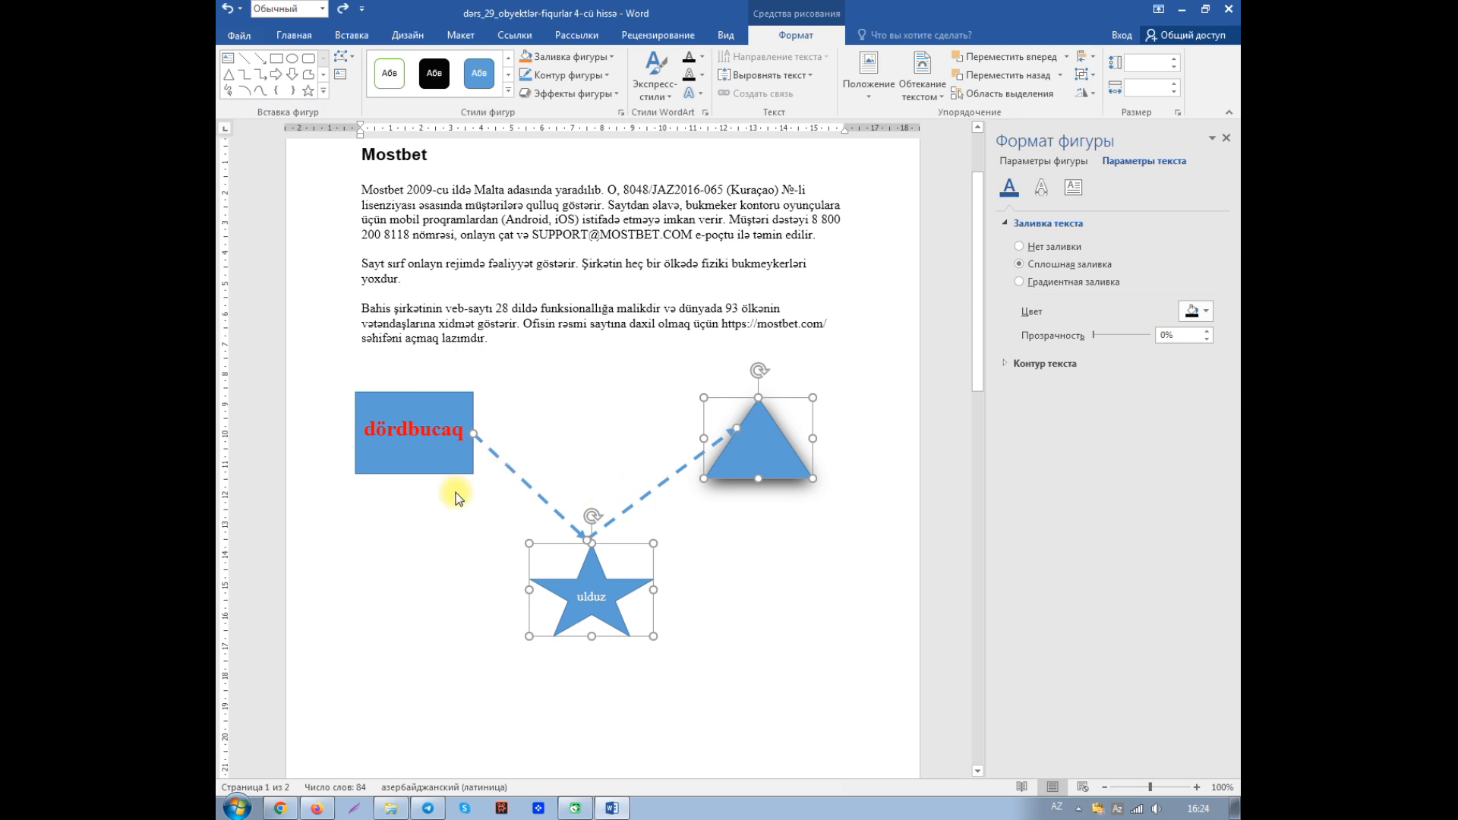
left_click(469, 470, "shift")
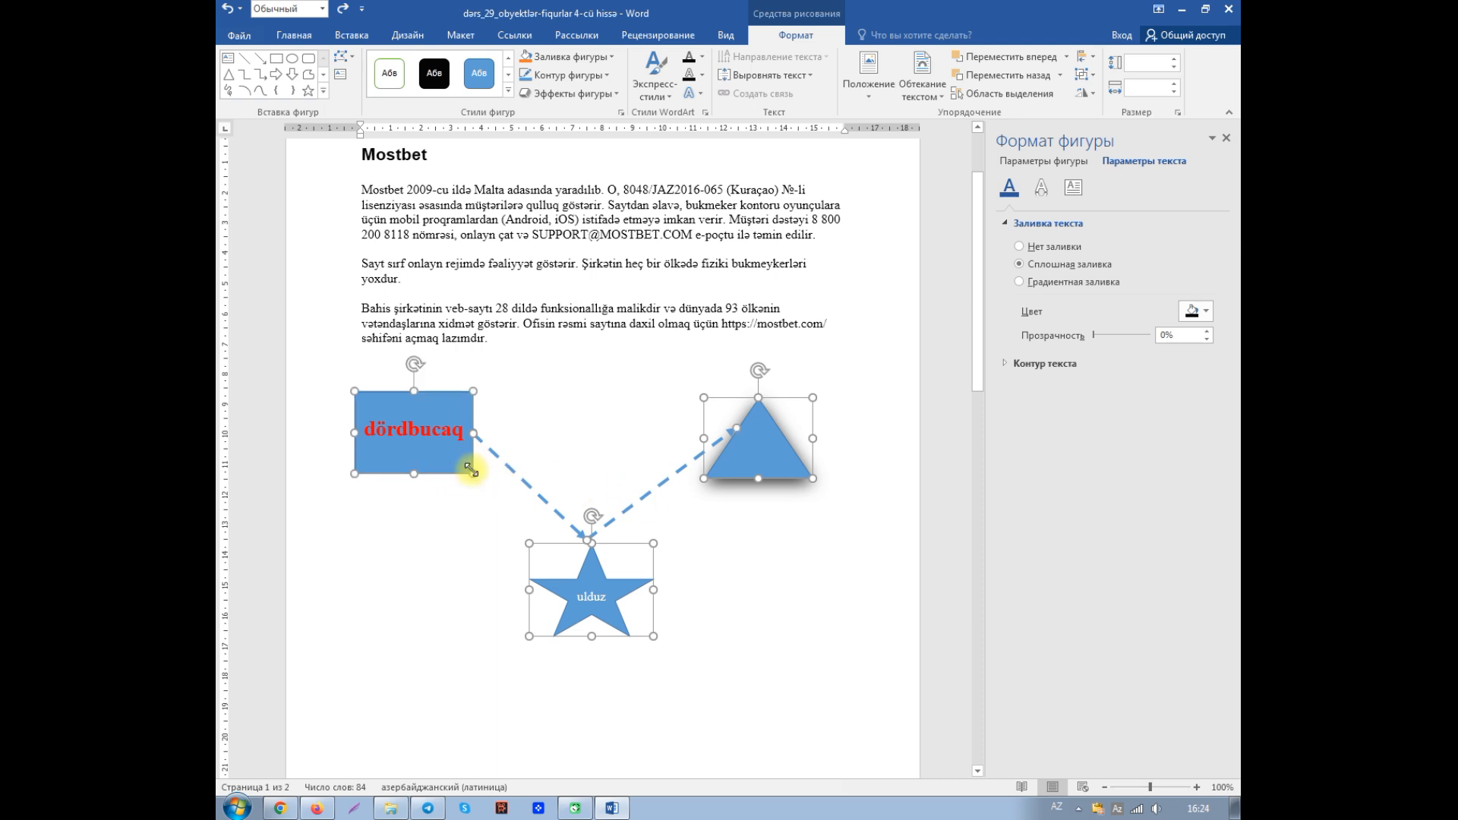
key("Delete")
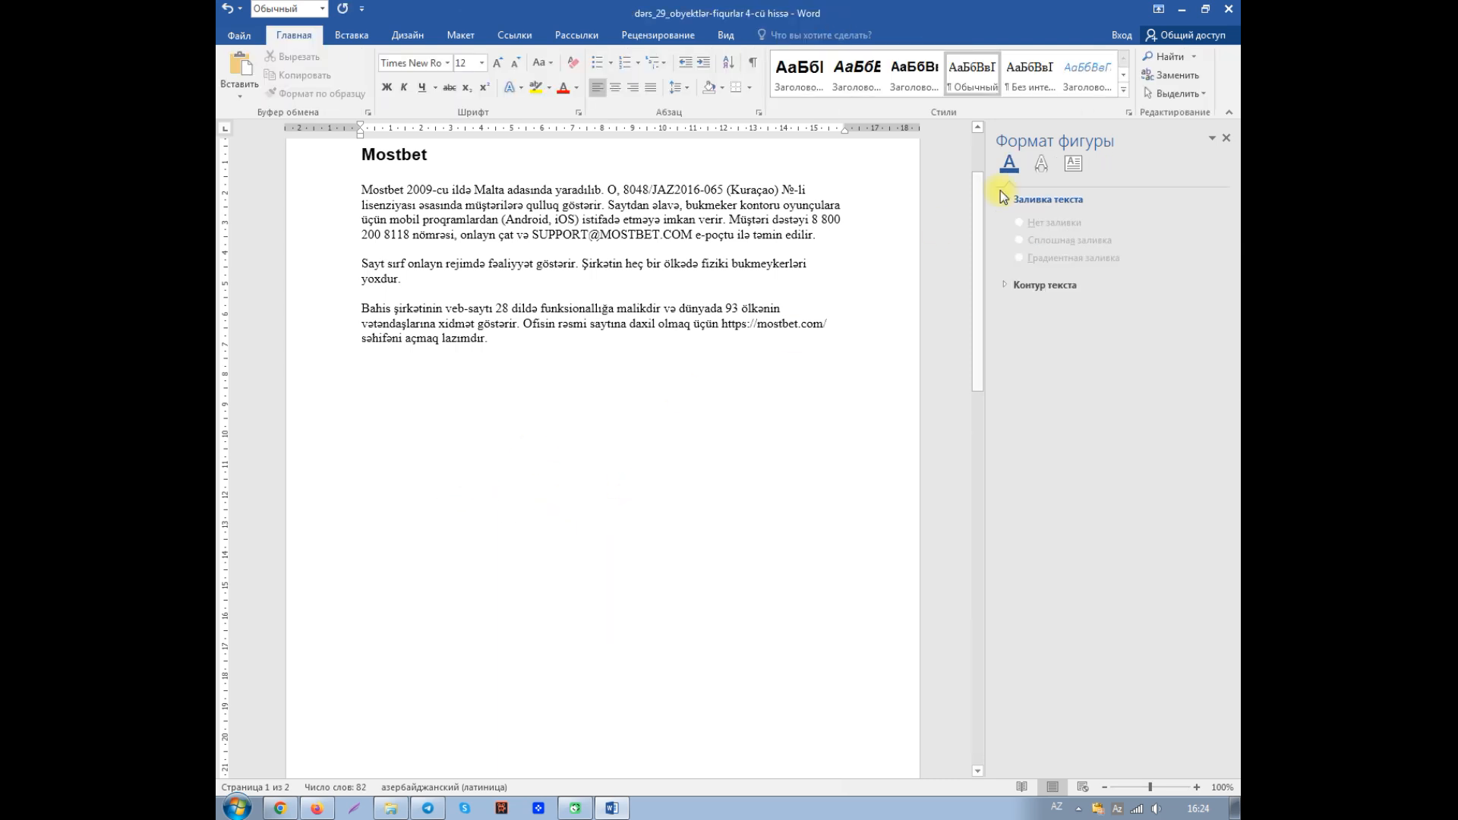
left_click(1227, 138)
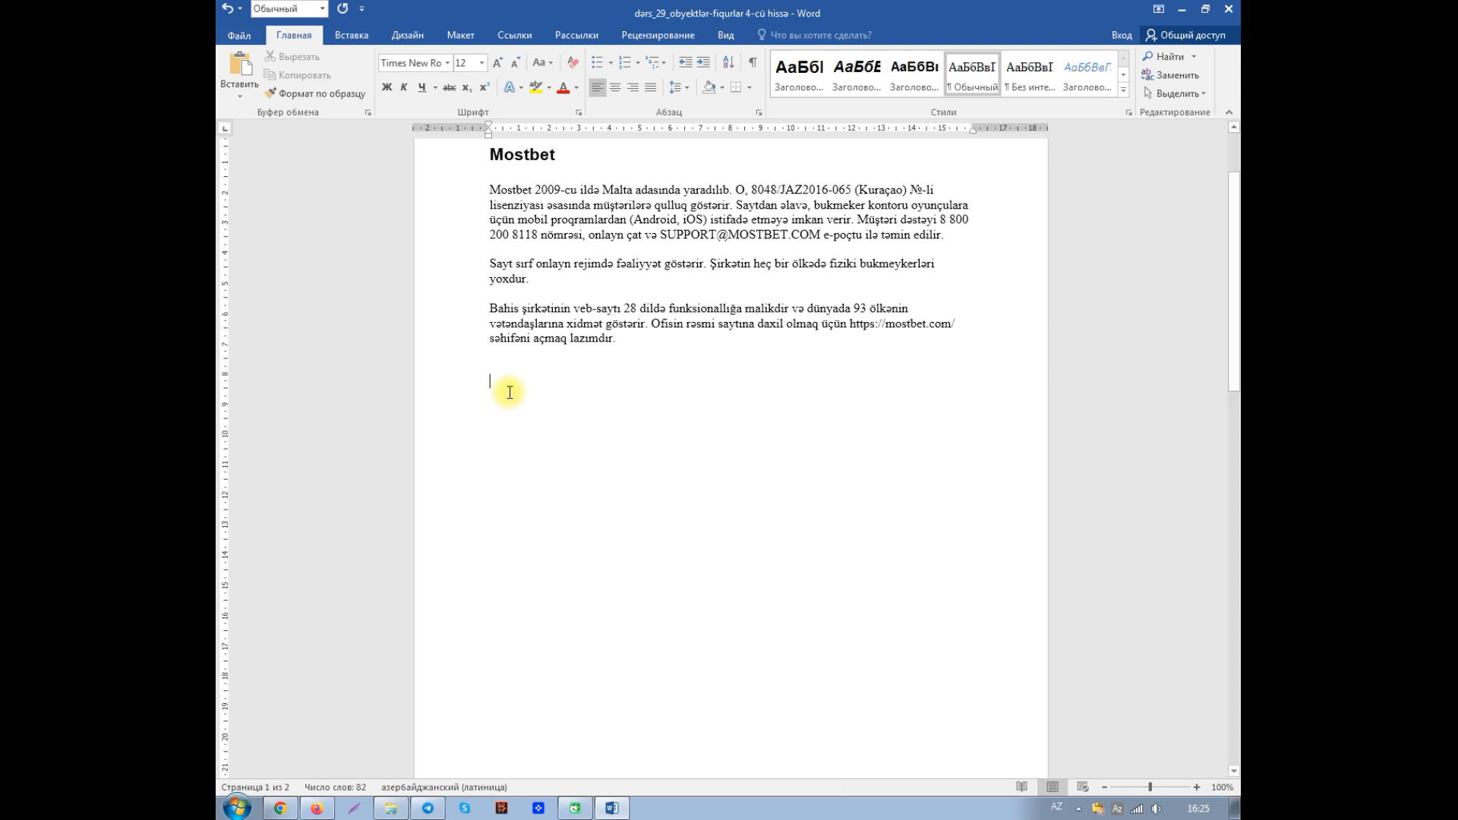
- Insert a new drawing canvas below the Mostbet text and enlarge it to about 10.37 cm high and 17.78 cm wide
left_click(354, 42)
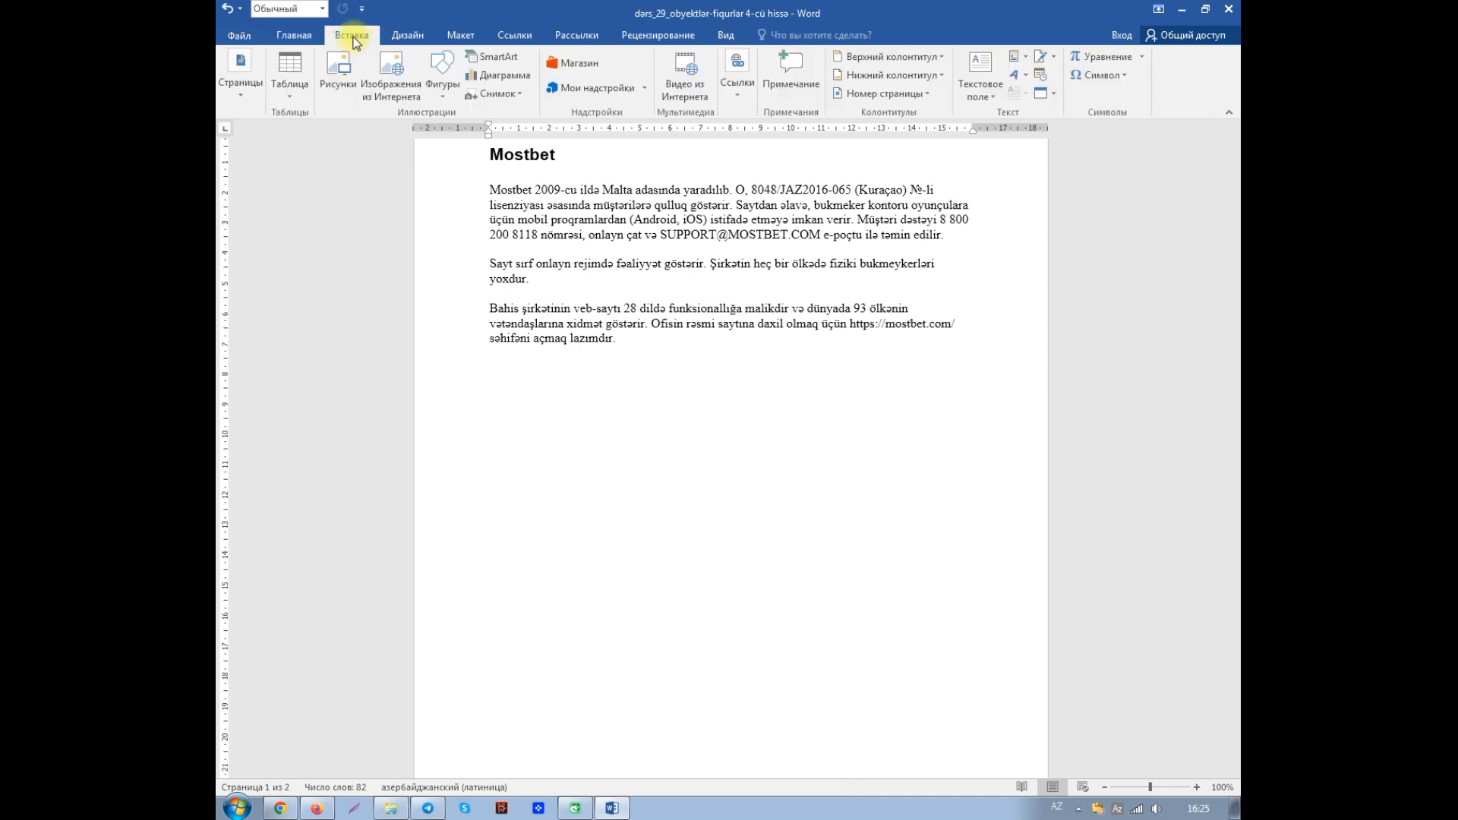
left_click(444, 89)
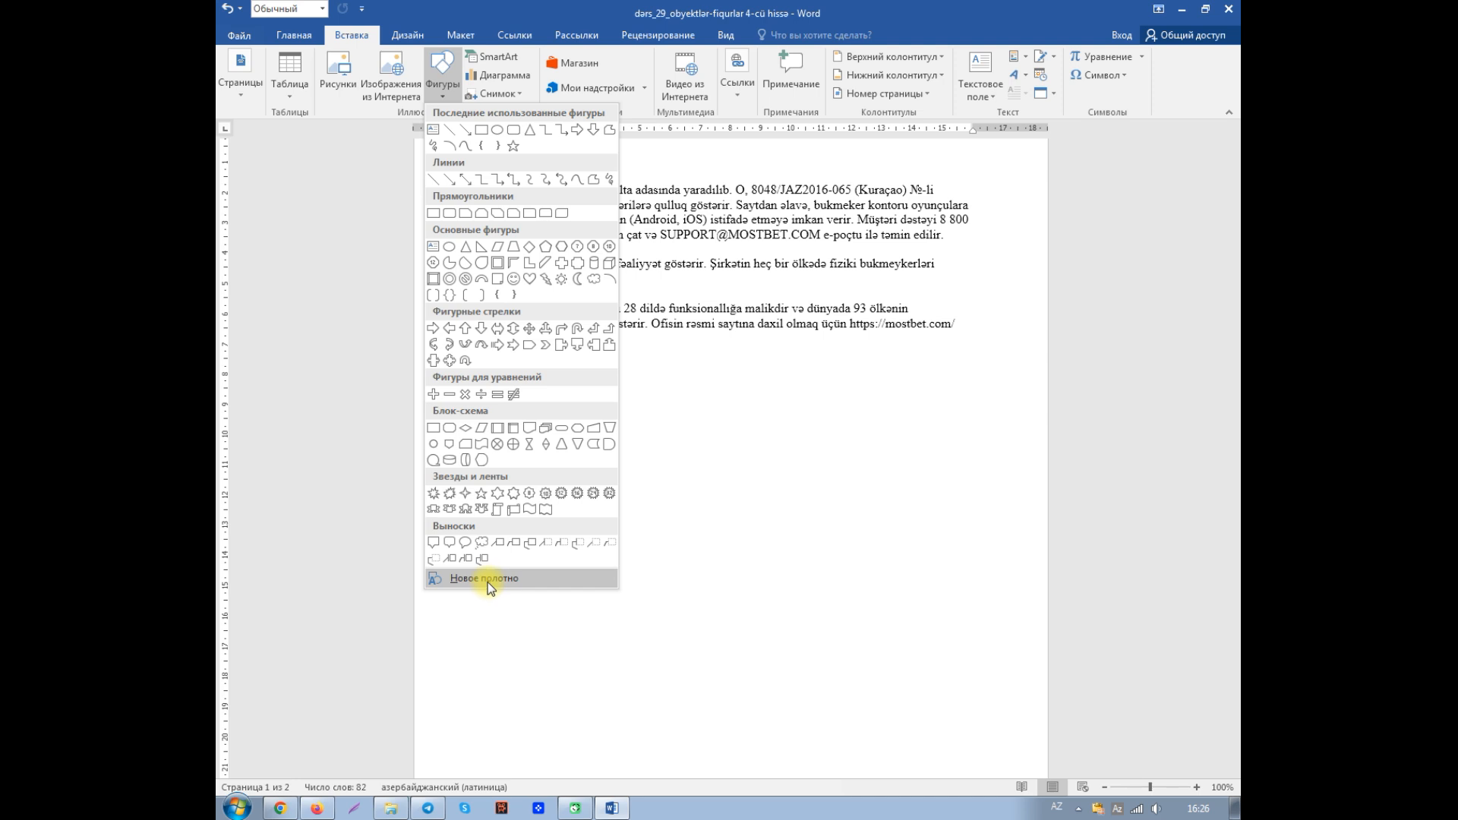
left_click(489, 579)
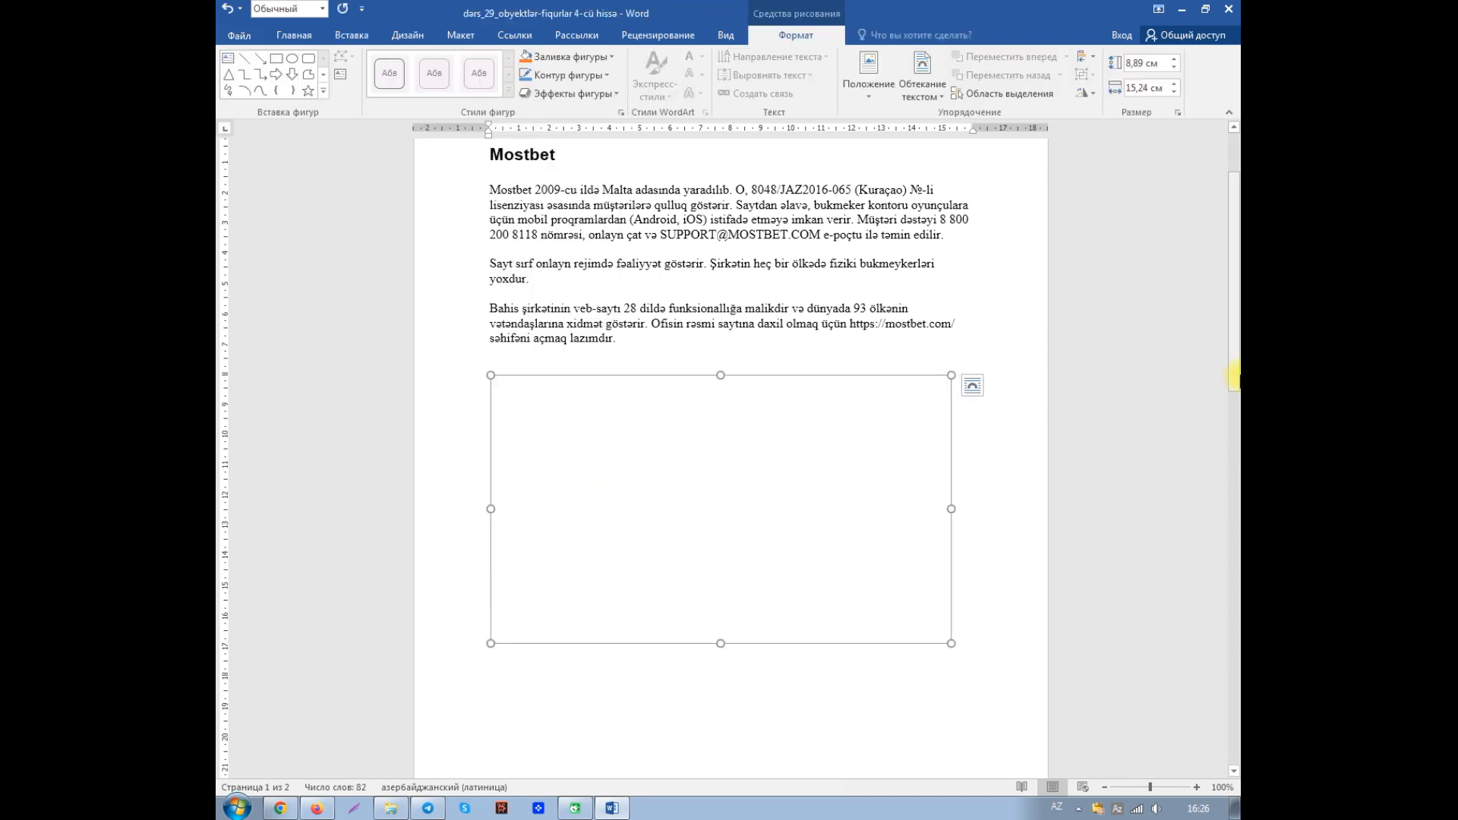
left_click_drag(1234, 366, 1234, 391)
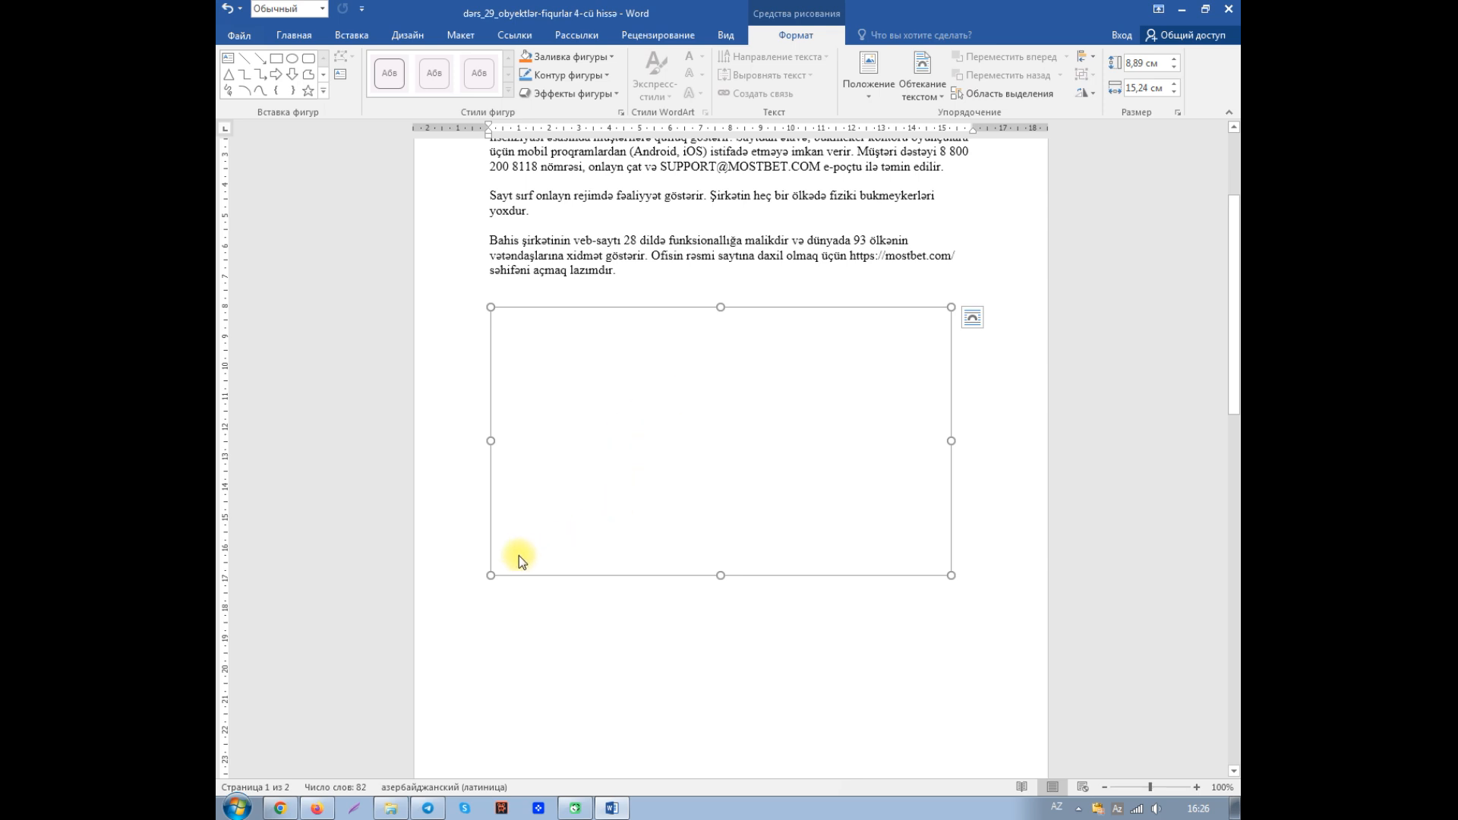
left_click_drag(490, 575, 471, 620)
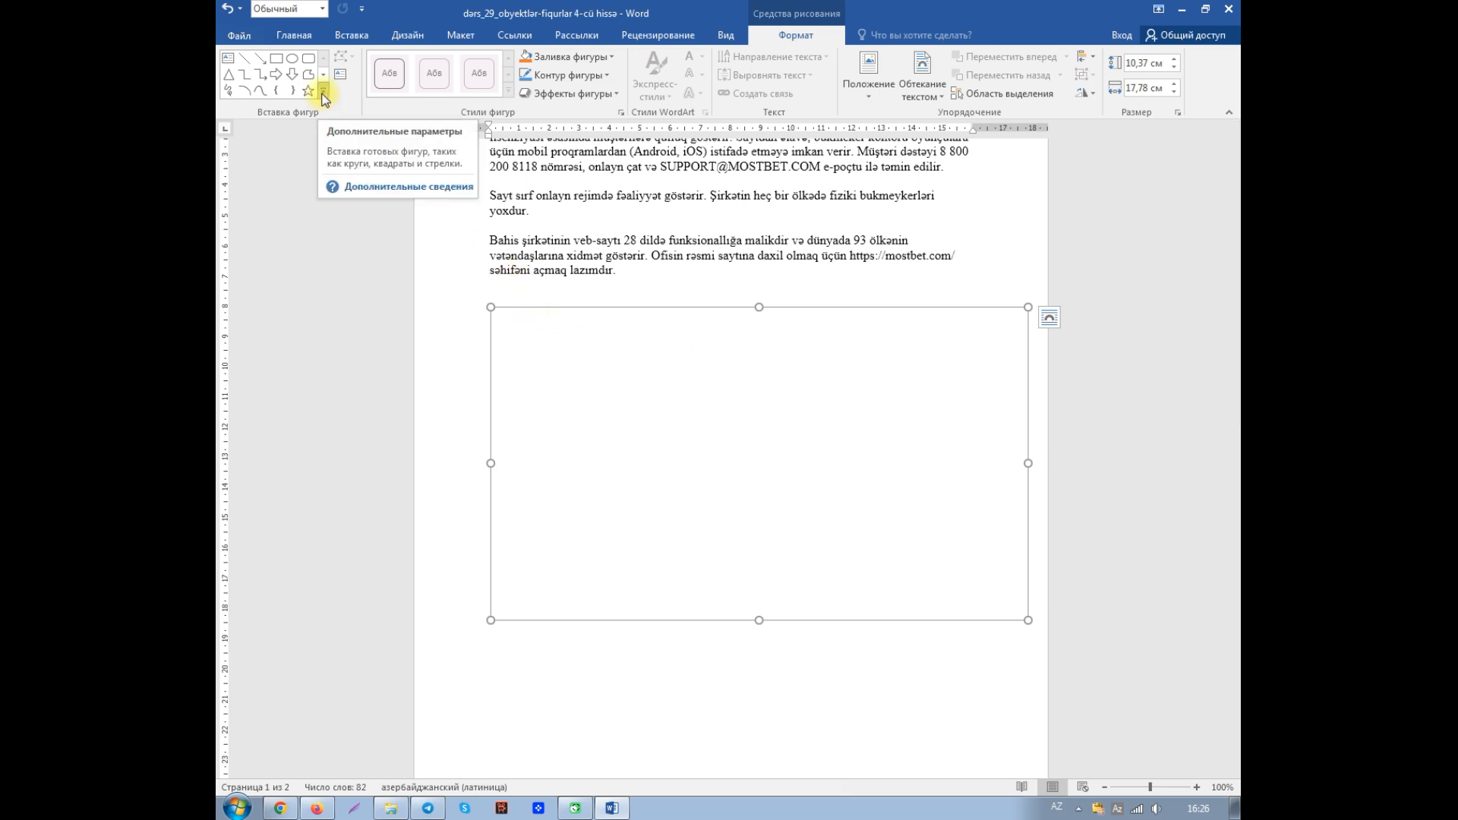
- Draw a rectangle about 2.46 by 3.6 cm on the canvas, duplicate it, and place the two side by side in the canvas's lower half
left_click(278, 64)
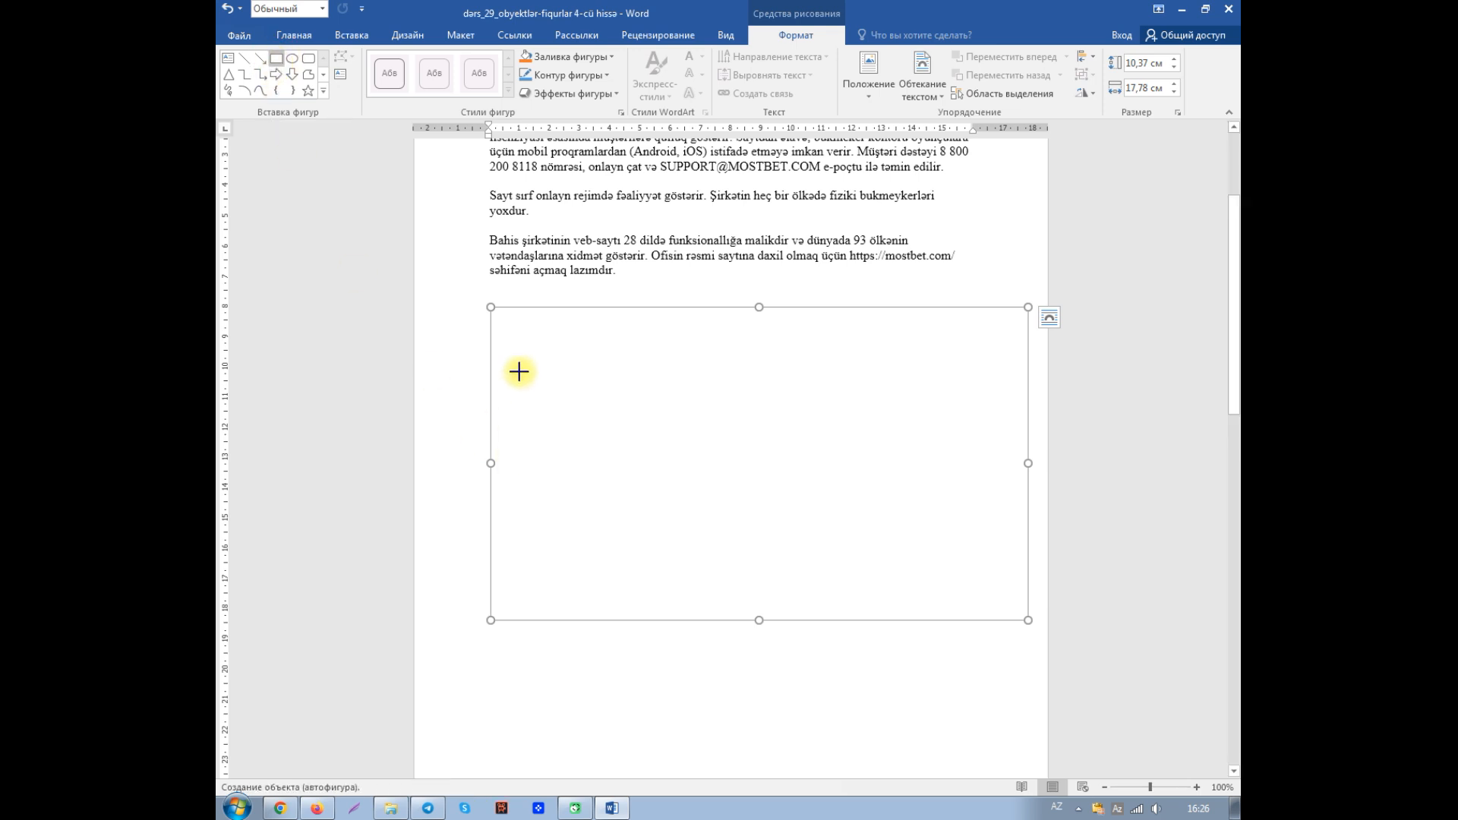
mouse_move(520, 368)
left_mouse_down()
mouse_move(521, 417)
mouse_move(628, 420)
mouse_move(628, 444)
left_mouse_up()
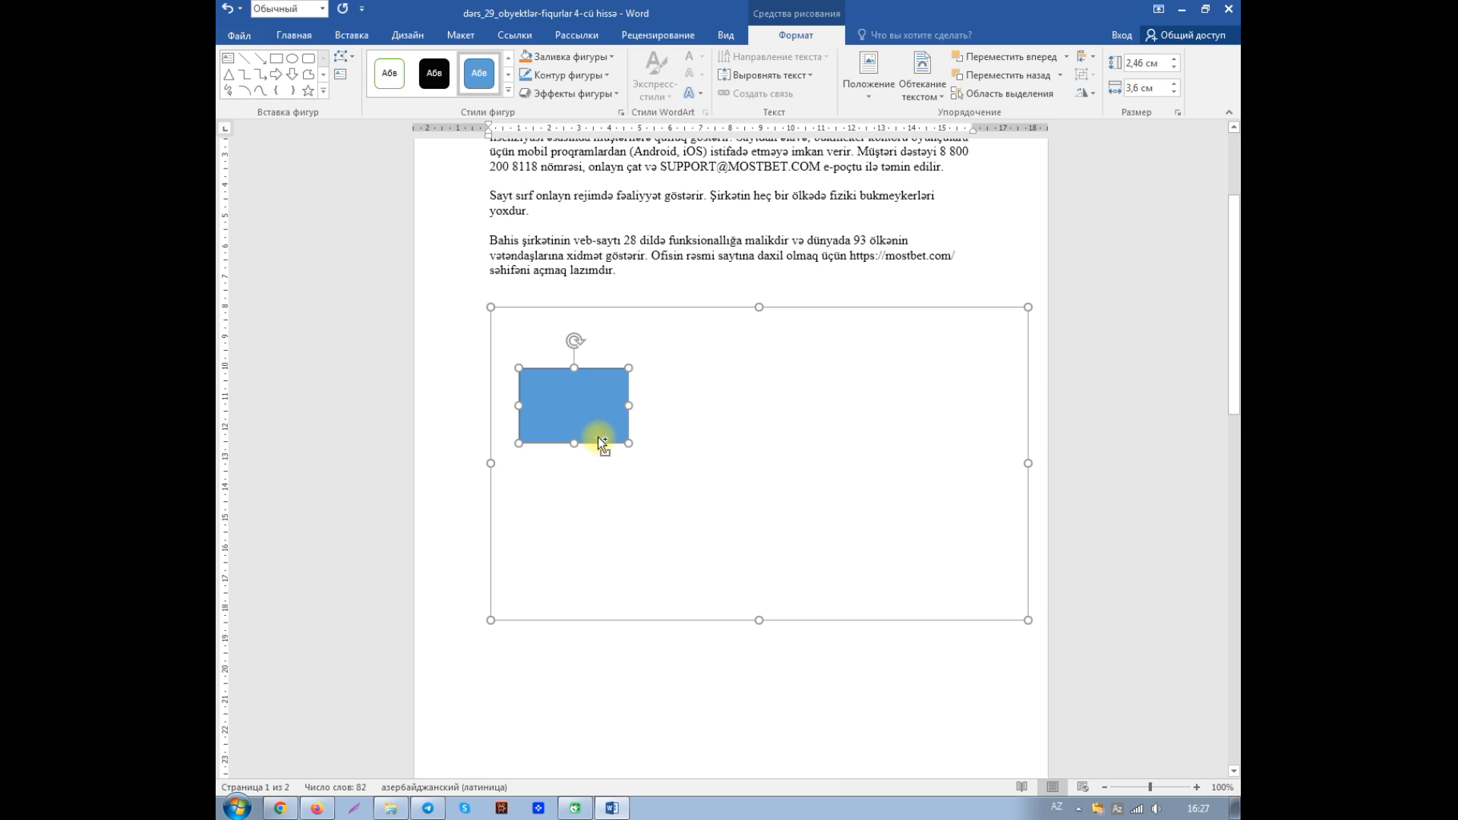
key("ctrl+d")
left_click_drag(605, 414, 593, 514)
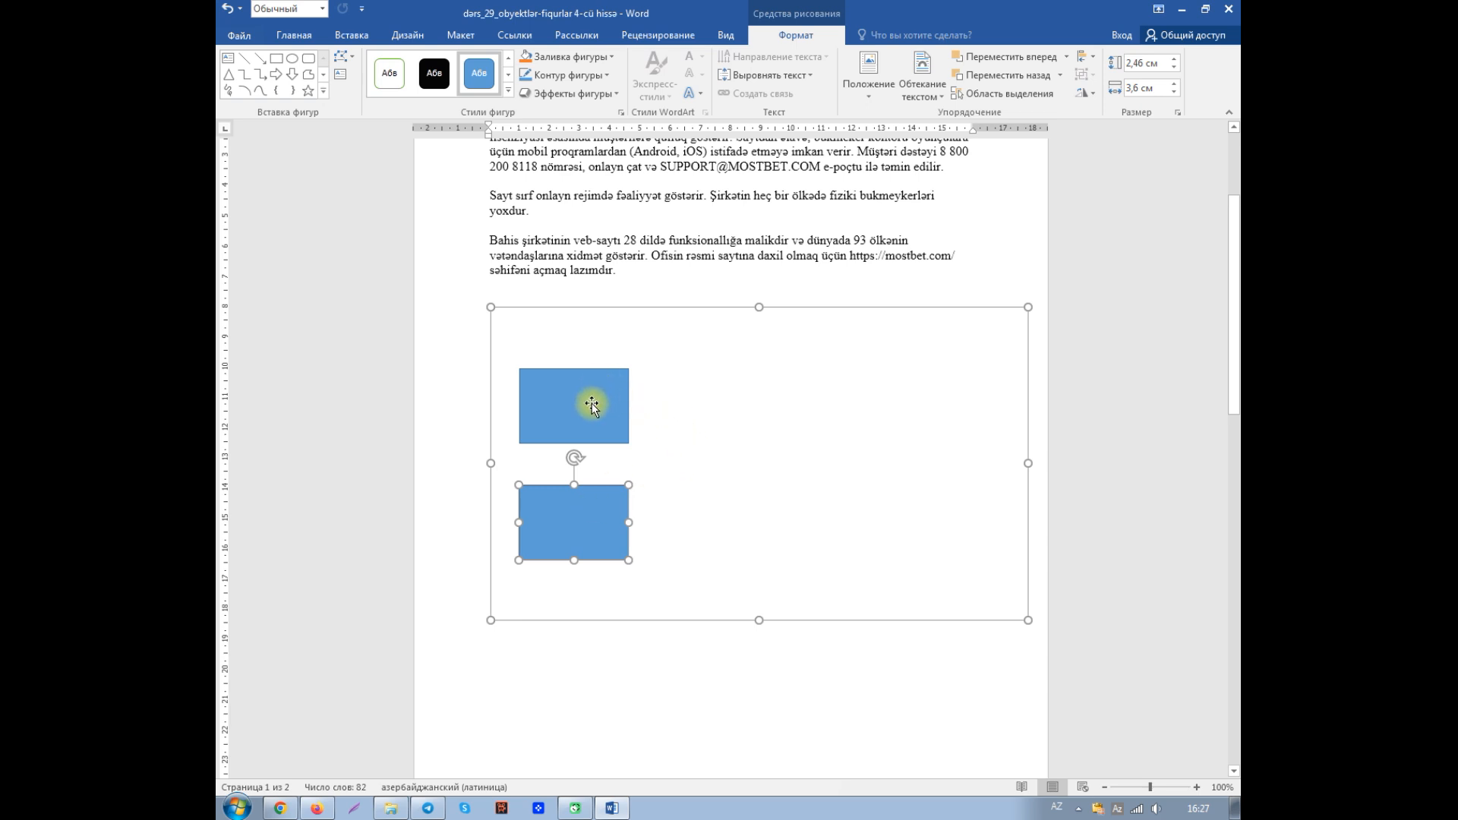
mouse_move(592, 405)
left_mouse_down()
mouse_move(721, 434)
mouse_move(790, 477)
mouse_move(791, 517)
left_mouse_up()
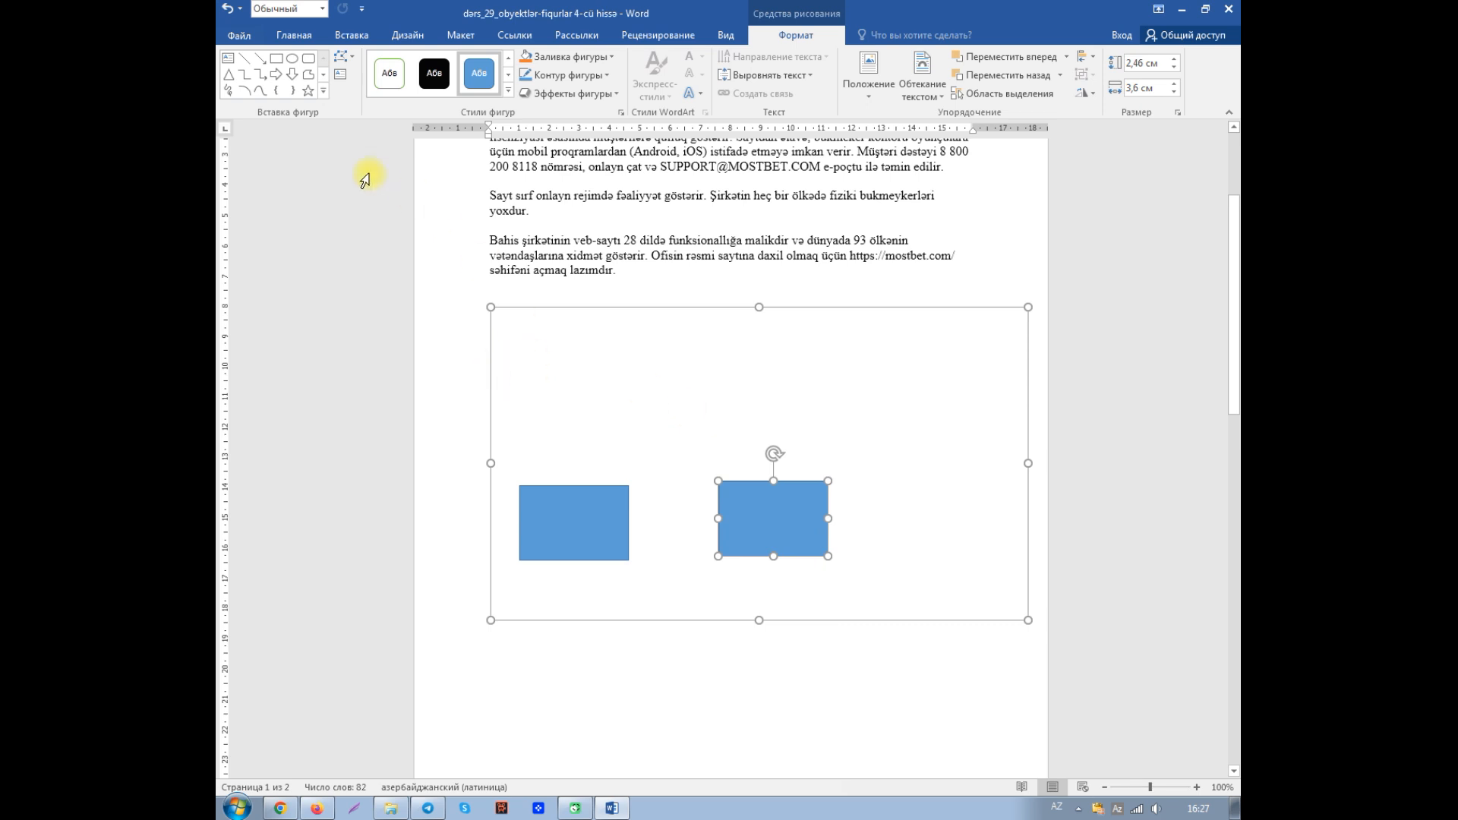
- Draw a flowchart decision diamond about 1.48 cm high and 1.93 cm wide on the canvas, above the two rectangles
left_click(324, 91)
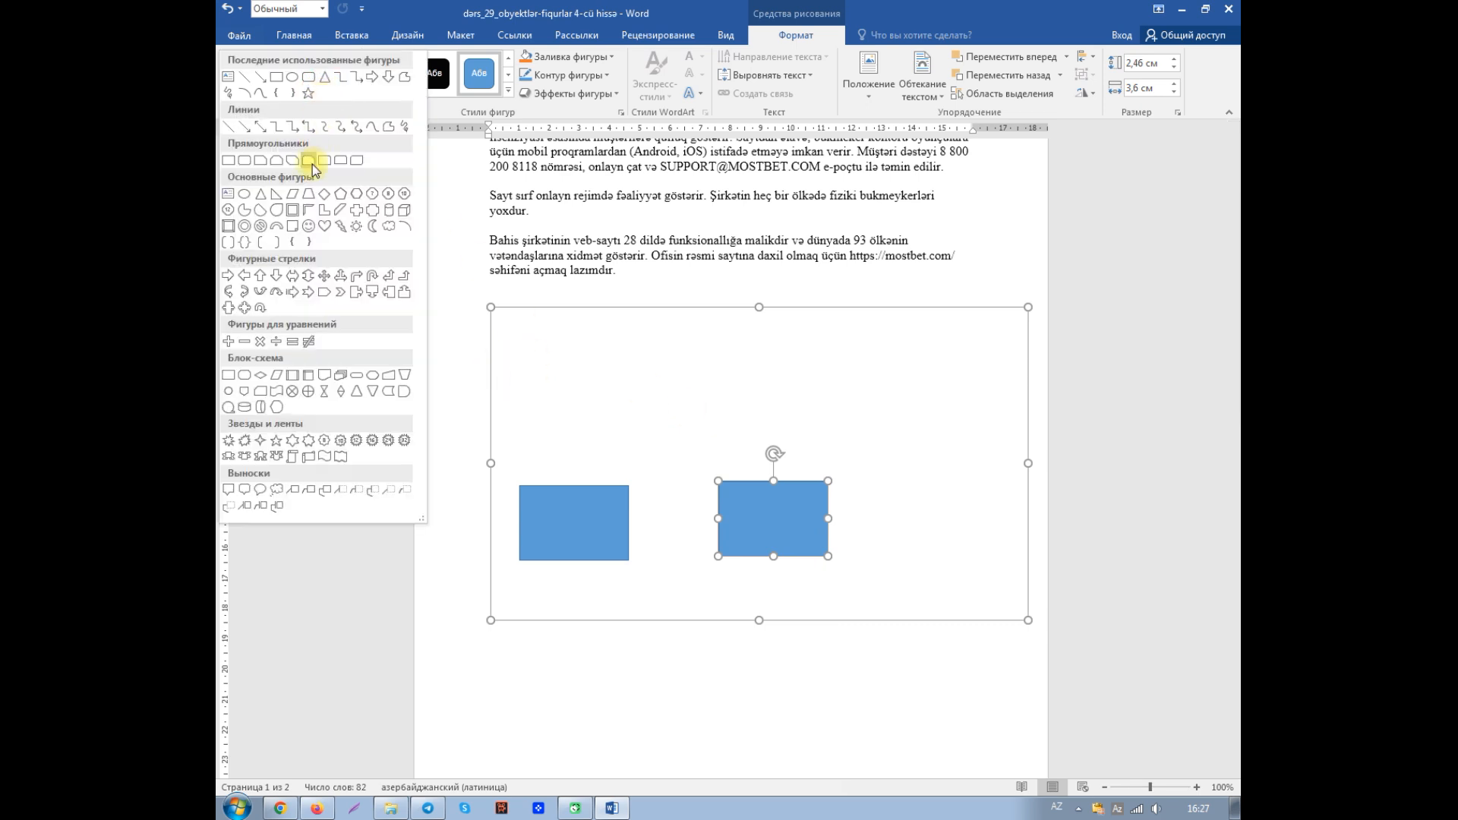
left_click(263, 382)
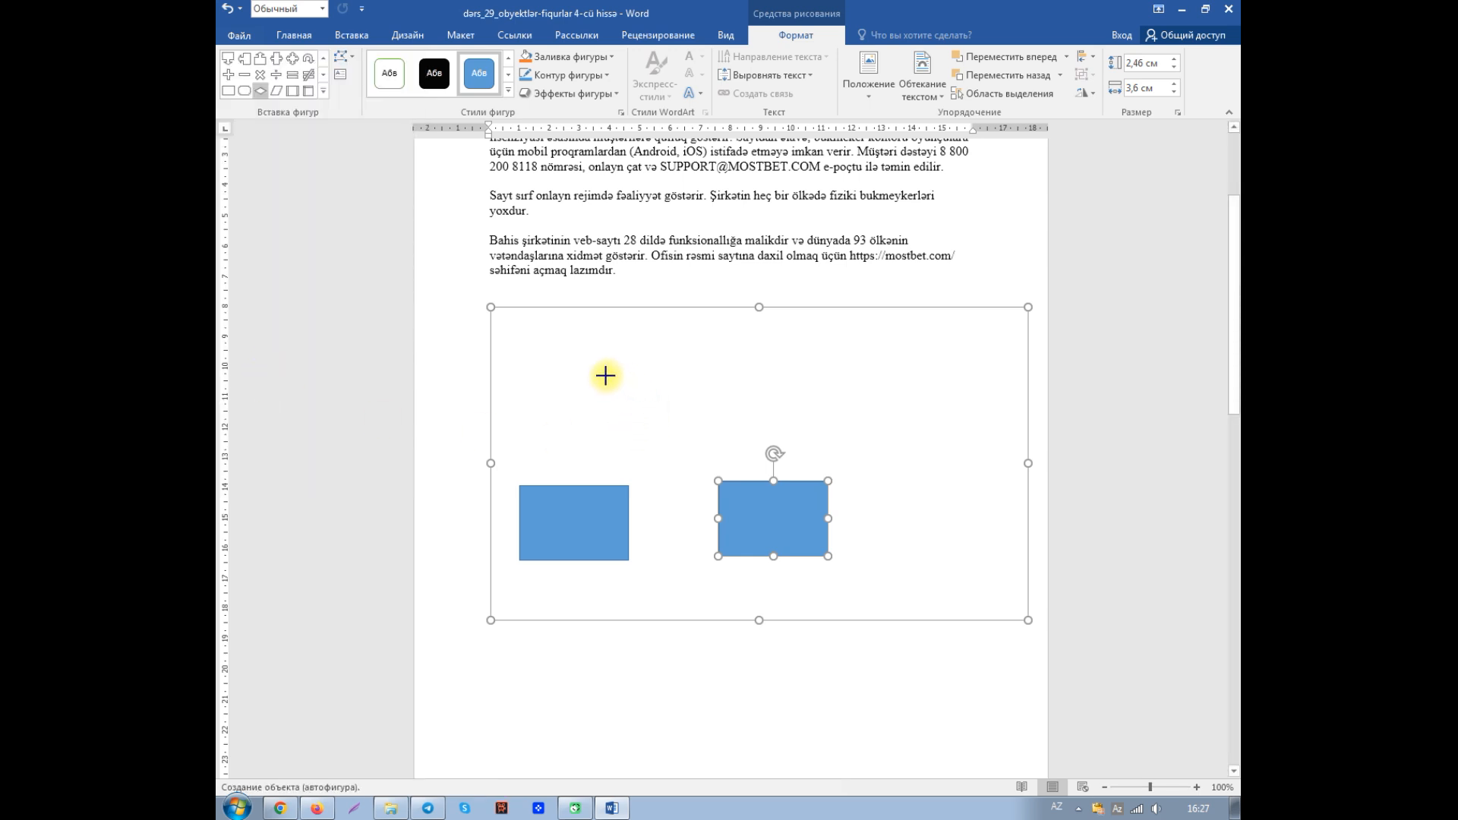
left_click_drag(604, 376, 665, 421)
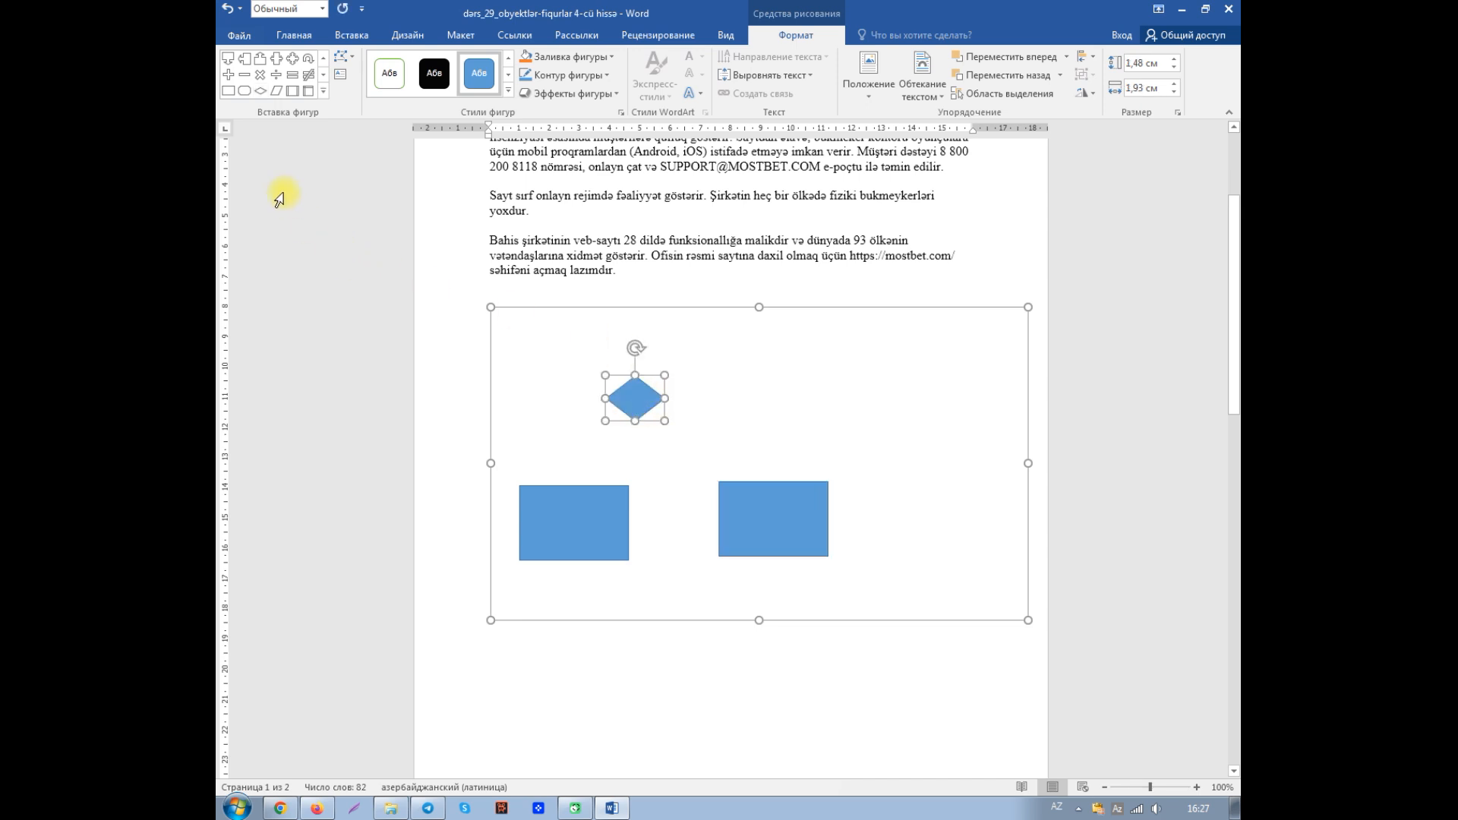
- Connect the diamond's left corner to the top midpoint of the left rectangle with a straight arrow
left_click(323, 92)
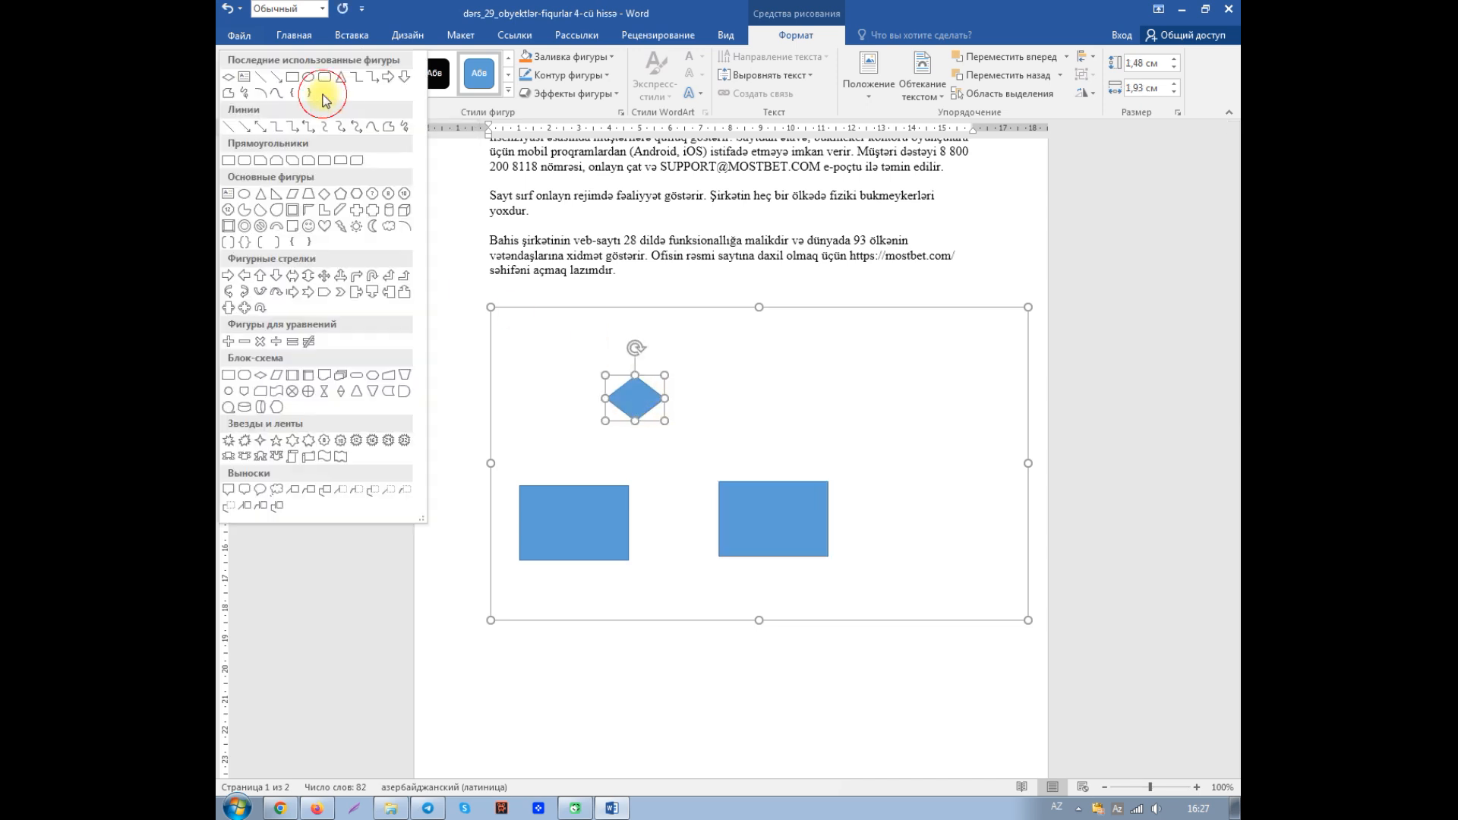
left_click(248, 133)
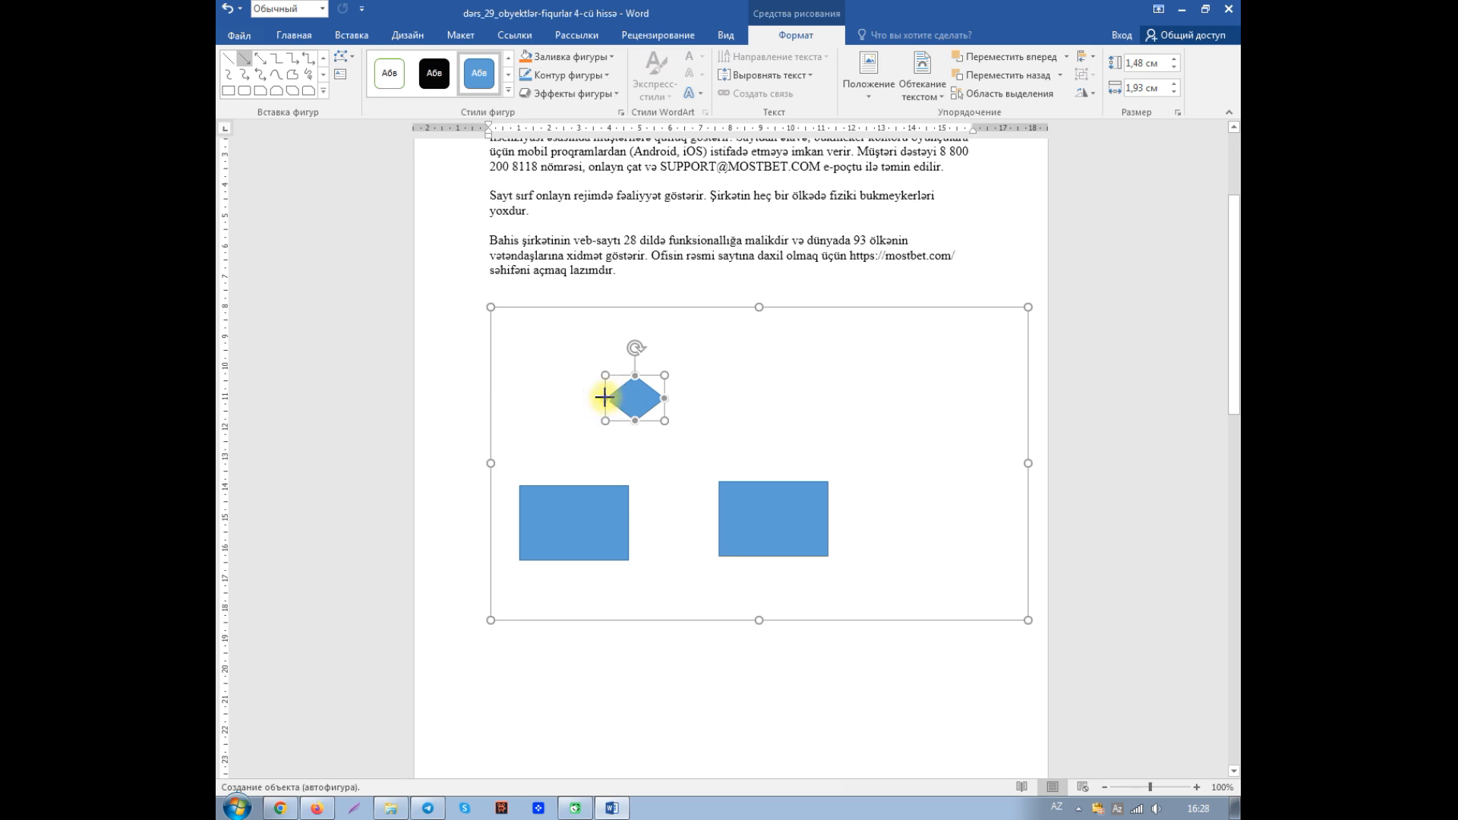
left_click_drag(604, 397, 574, 485)
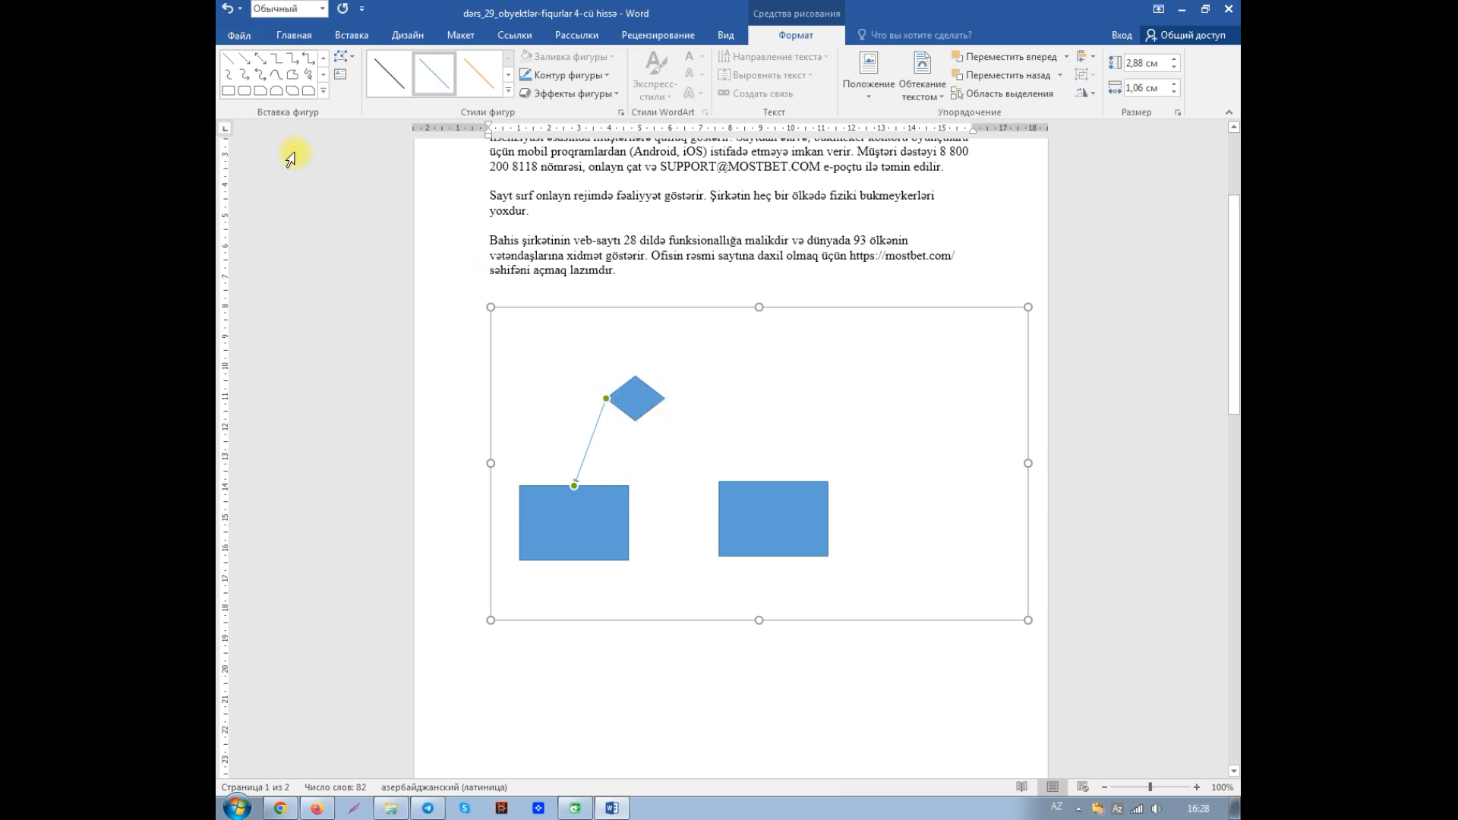
- Try an arrow from the diamond's right corner to the right rectangle's edge off its midpoint, shift the diamond, and undo both
left_click(244, 58)
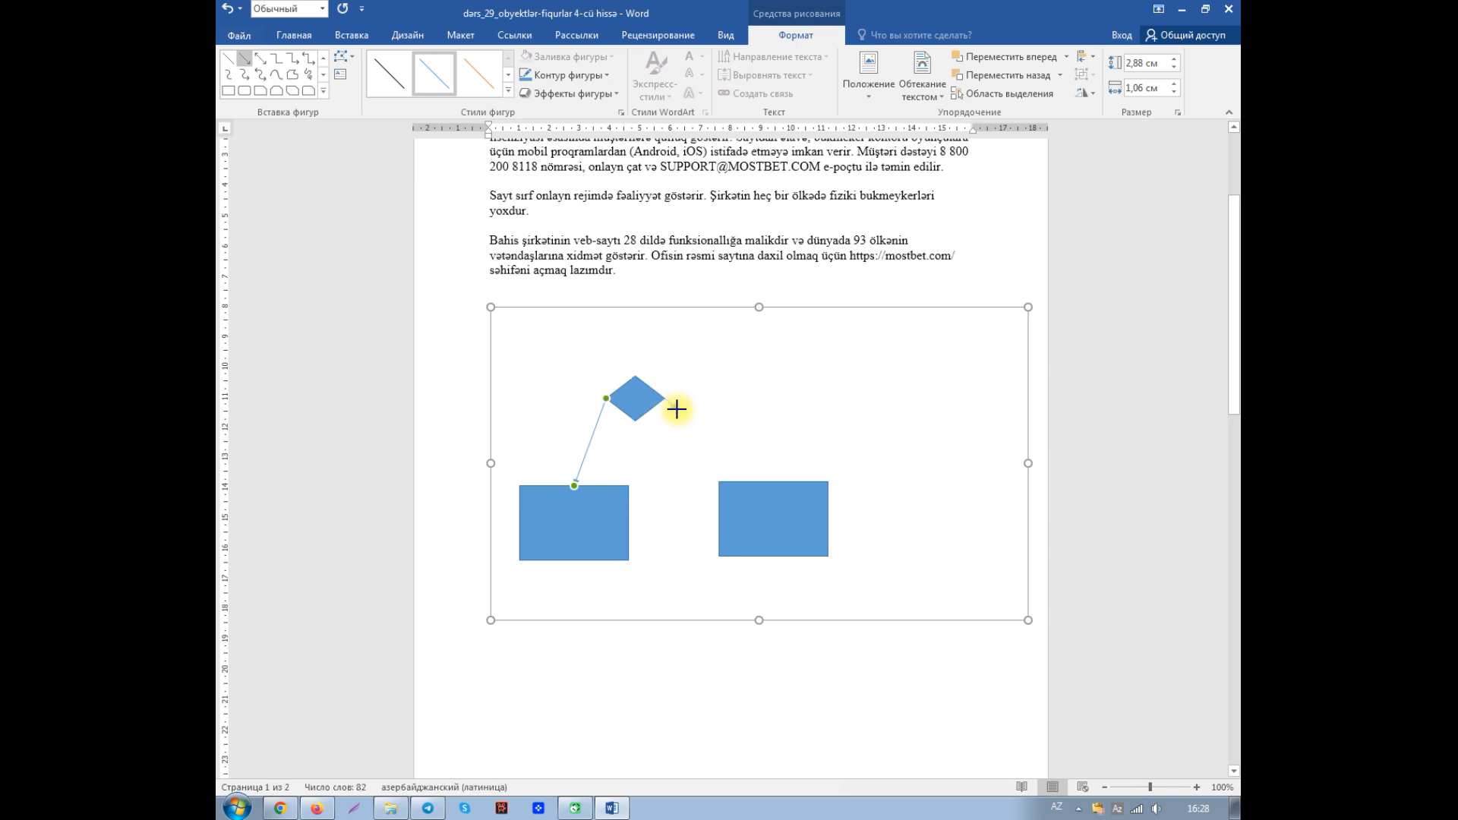
left_click_drag(676, 407, 810, 480)
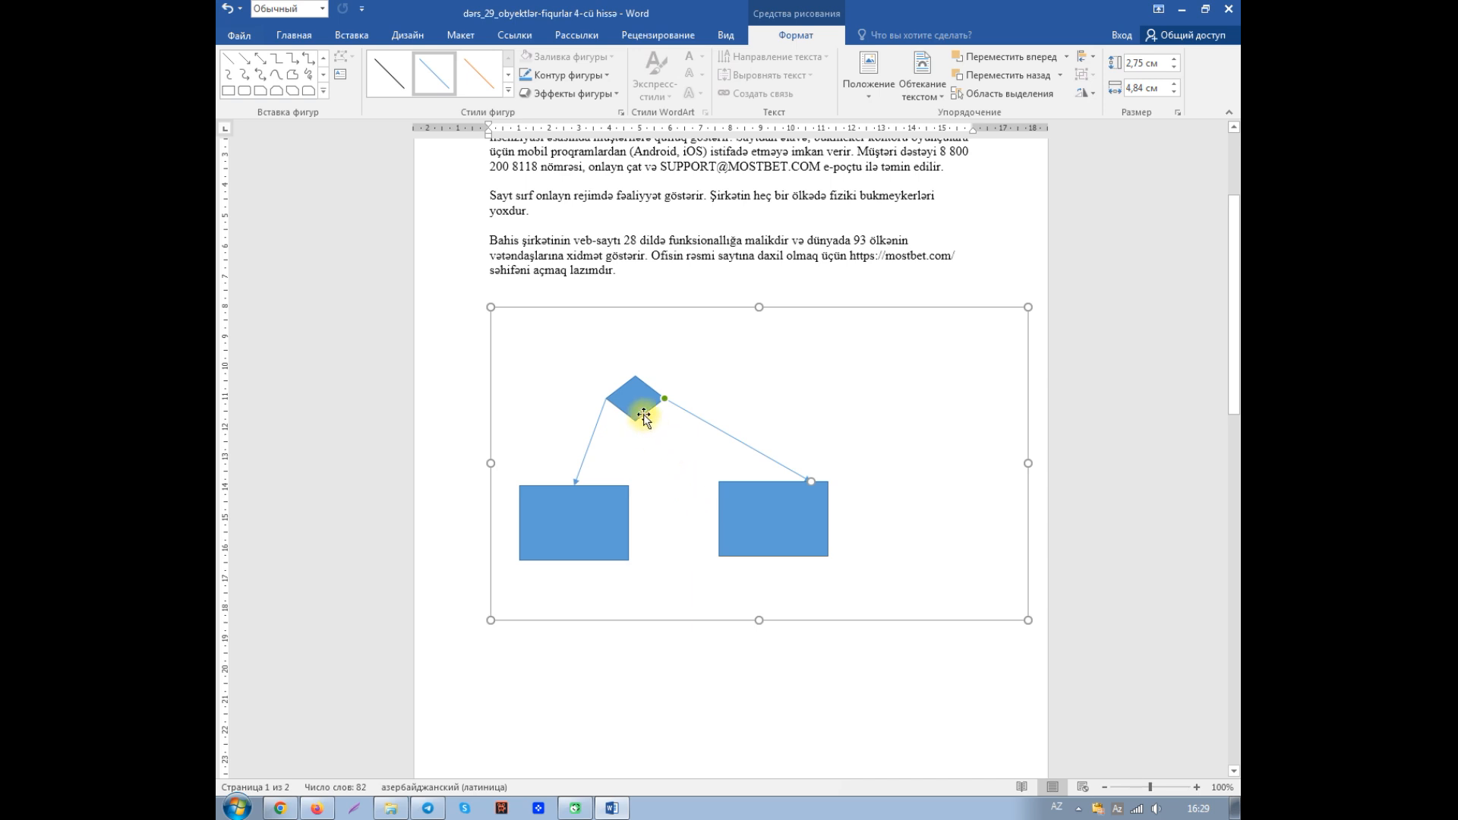
left_click_drag(638, 398, 667, 396)
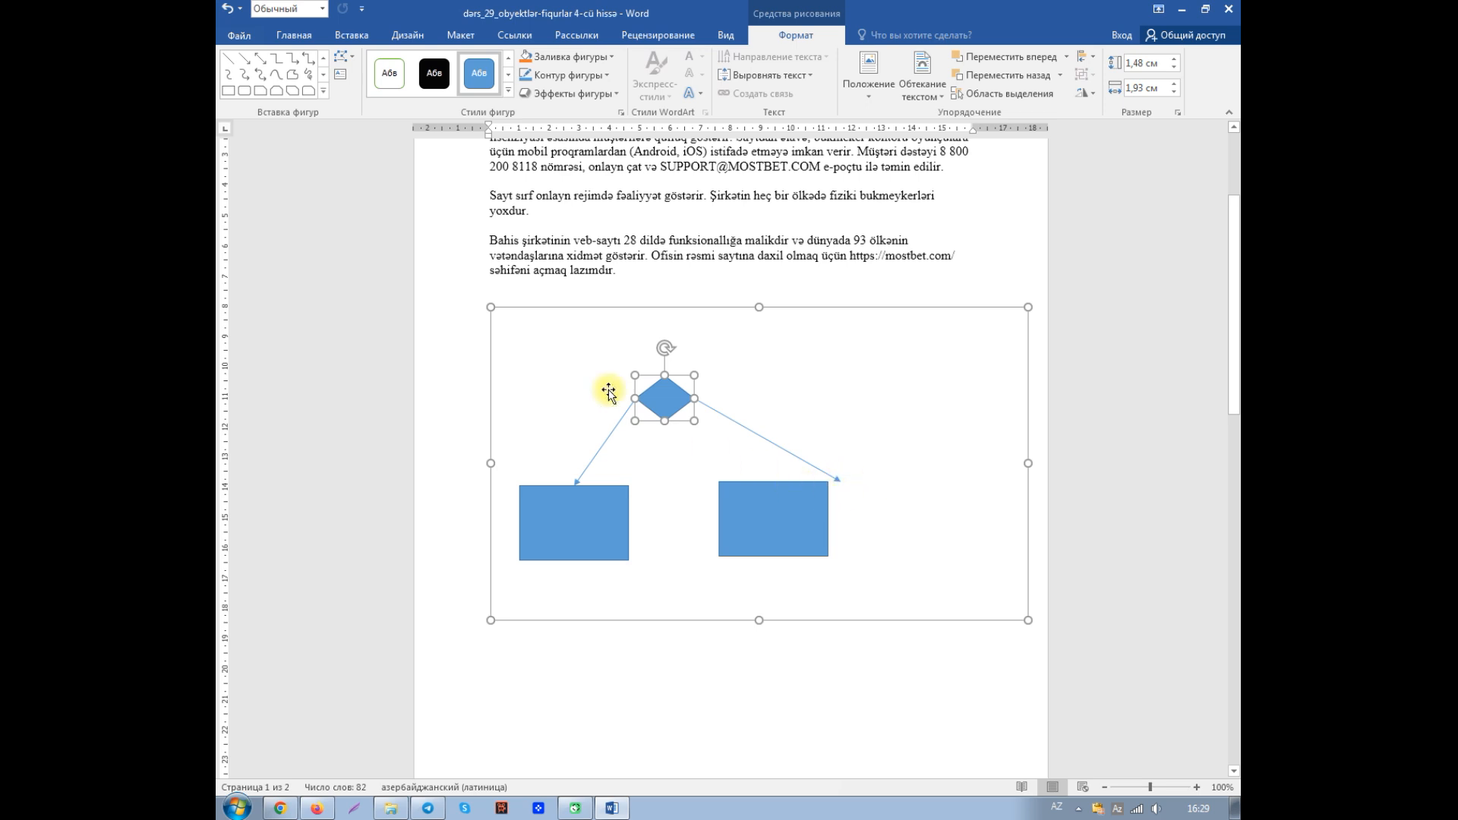
left_click(228, 13)
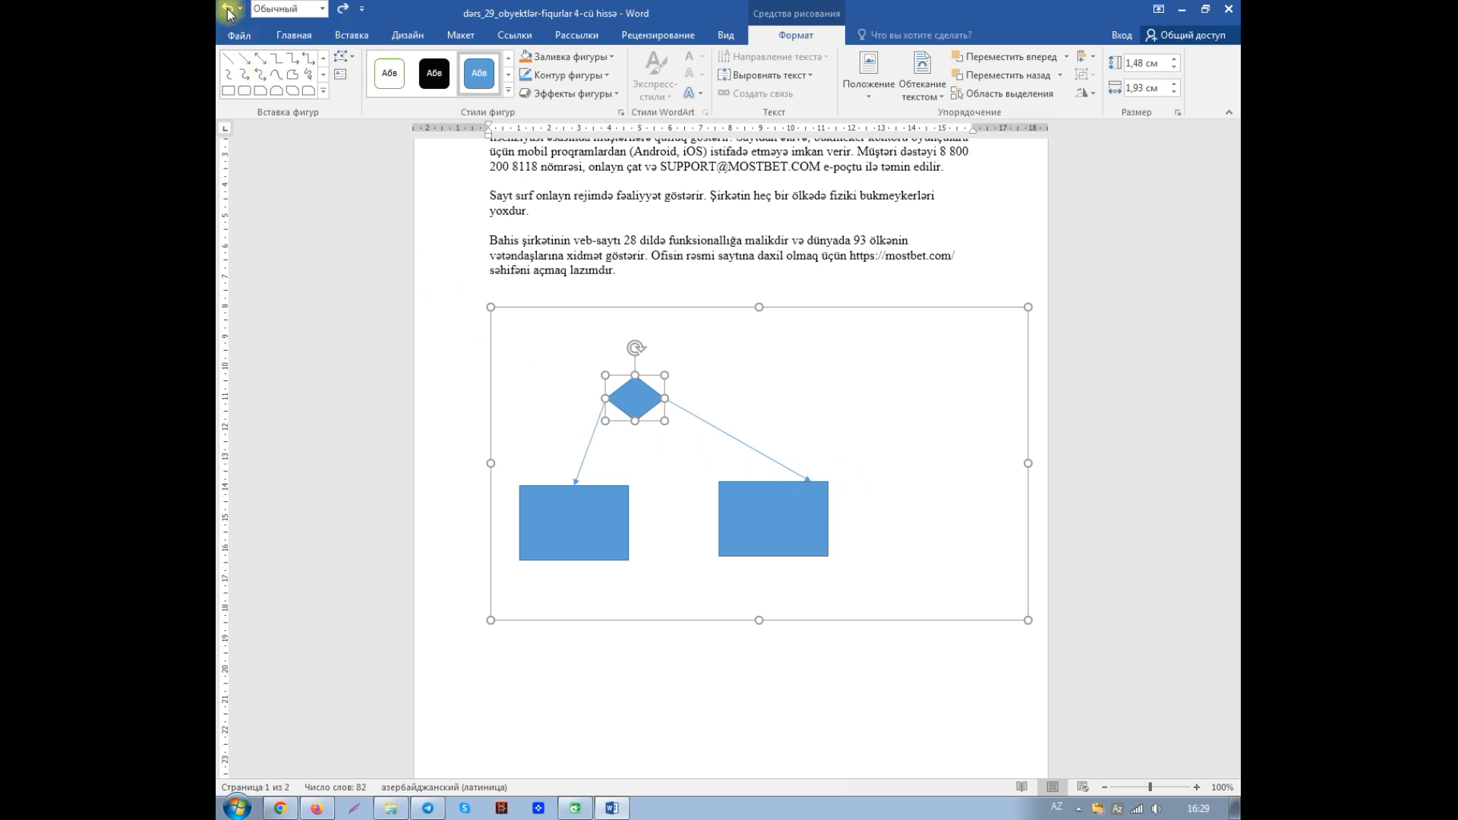
left_click(228, 13)
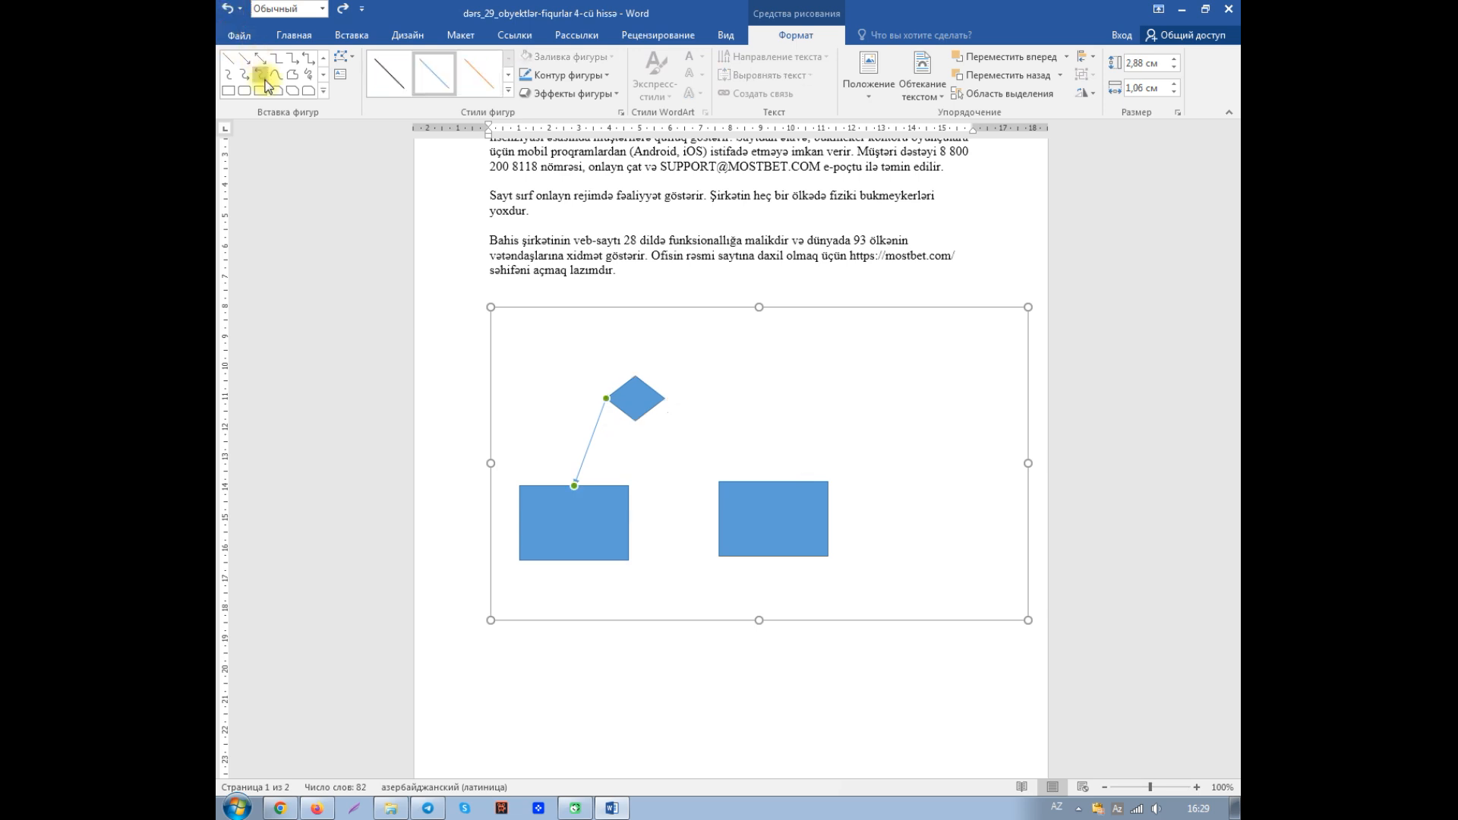
- Connect the diamond's right corner to the right rectangle's top midpoint with an arrow, and move the diamond centrally between the rectangles
left_click(243, 58)
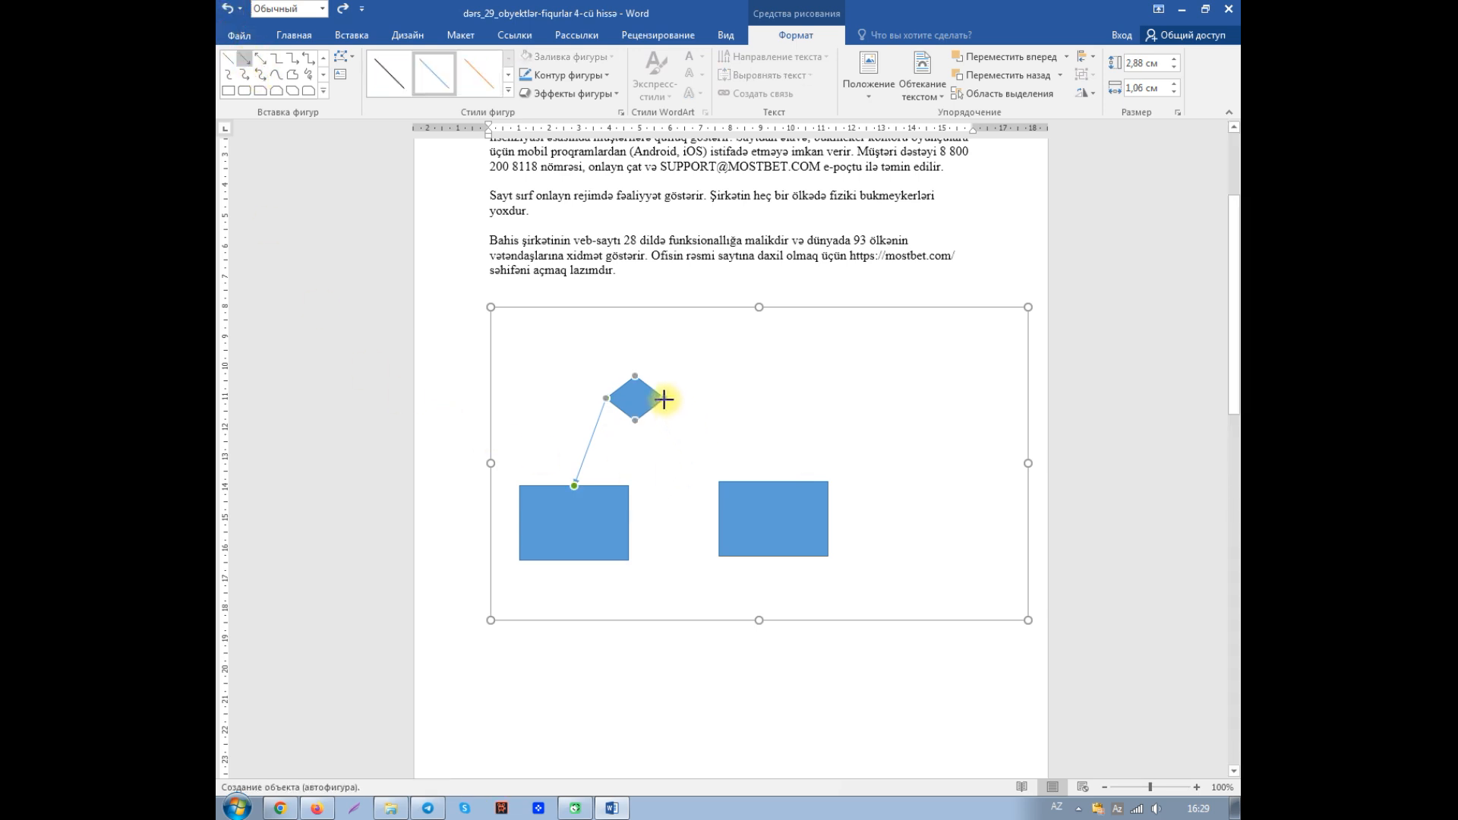
left_click_drag(664, 400, 773, 481)
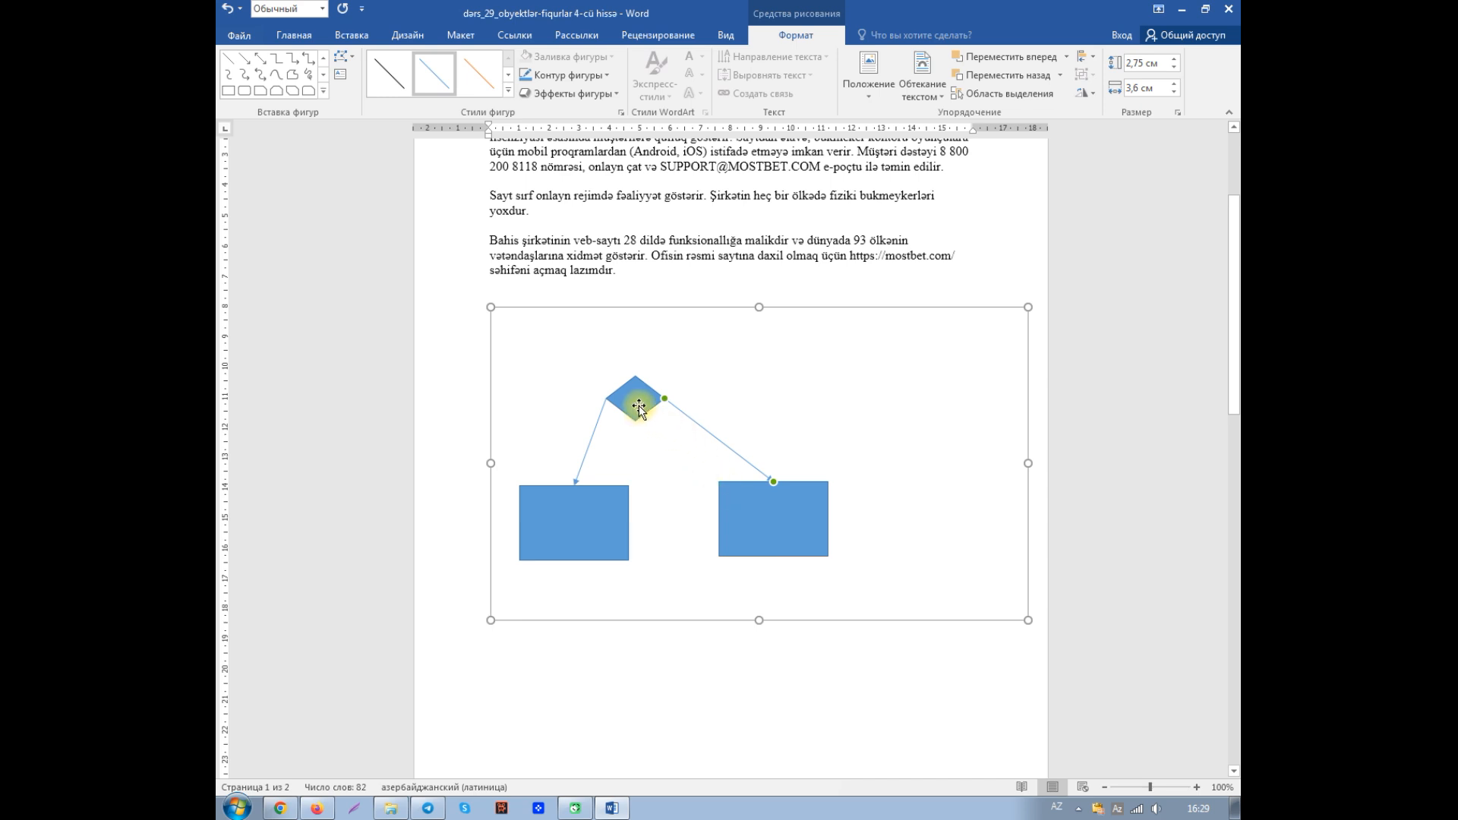
left_click_drag(638, 408, 676, 419)
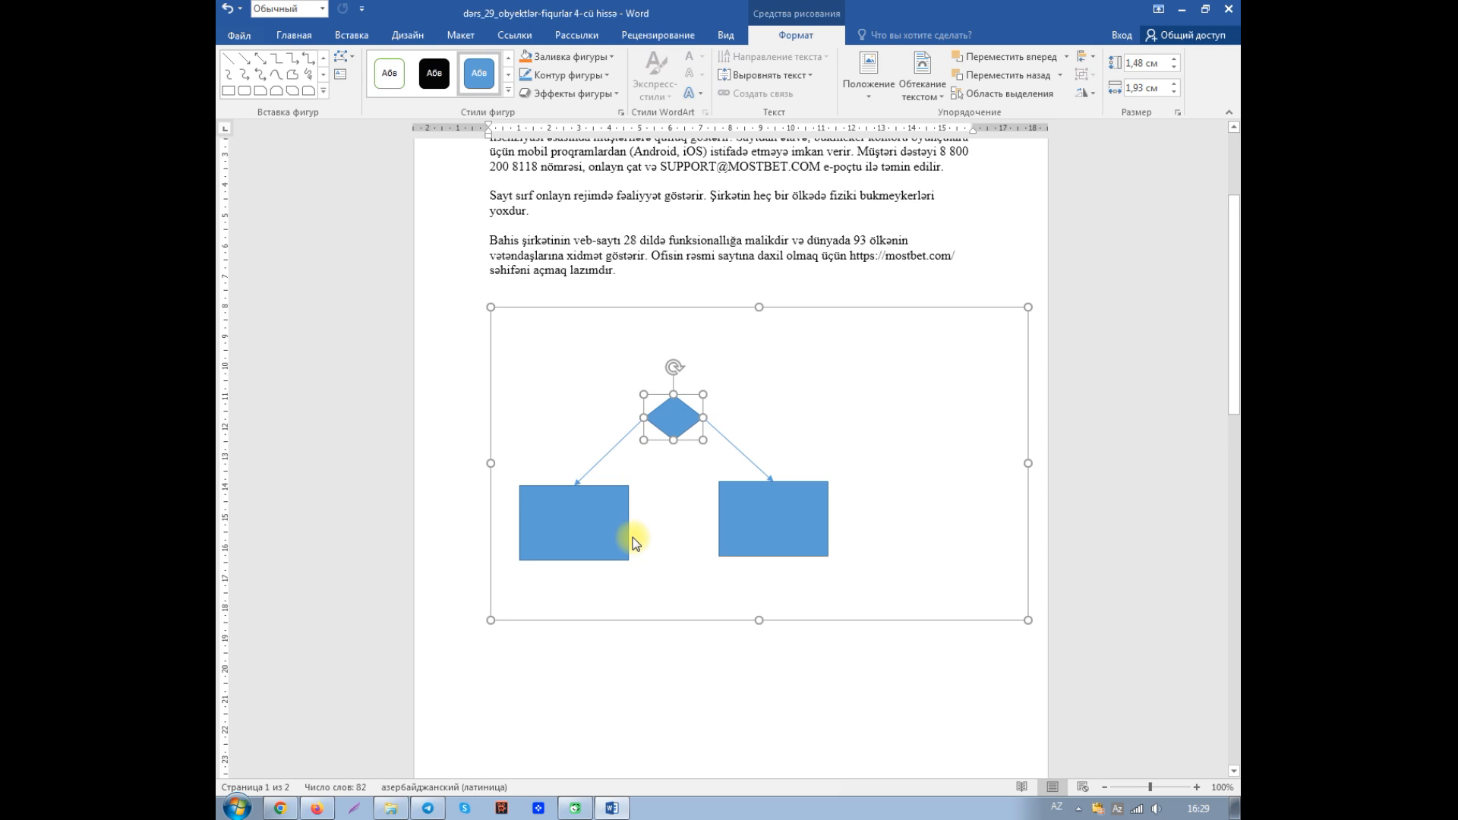
- Change the connector between the diamond and the left rectangle to an elbow connector
left_click(609, 451)
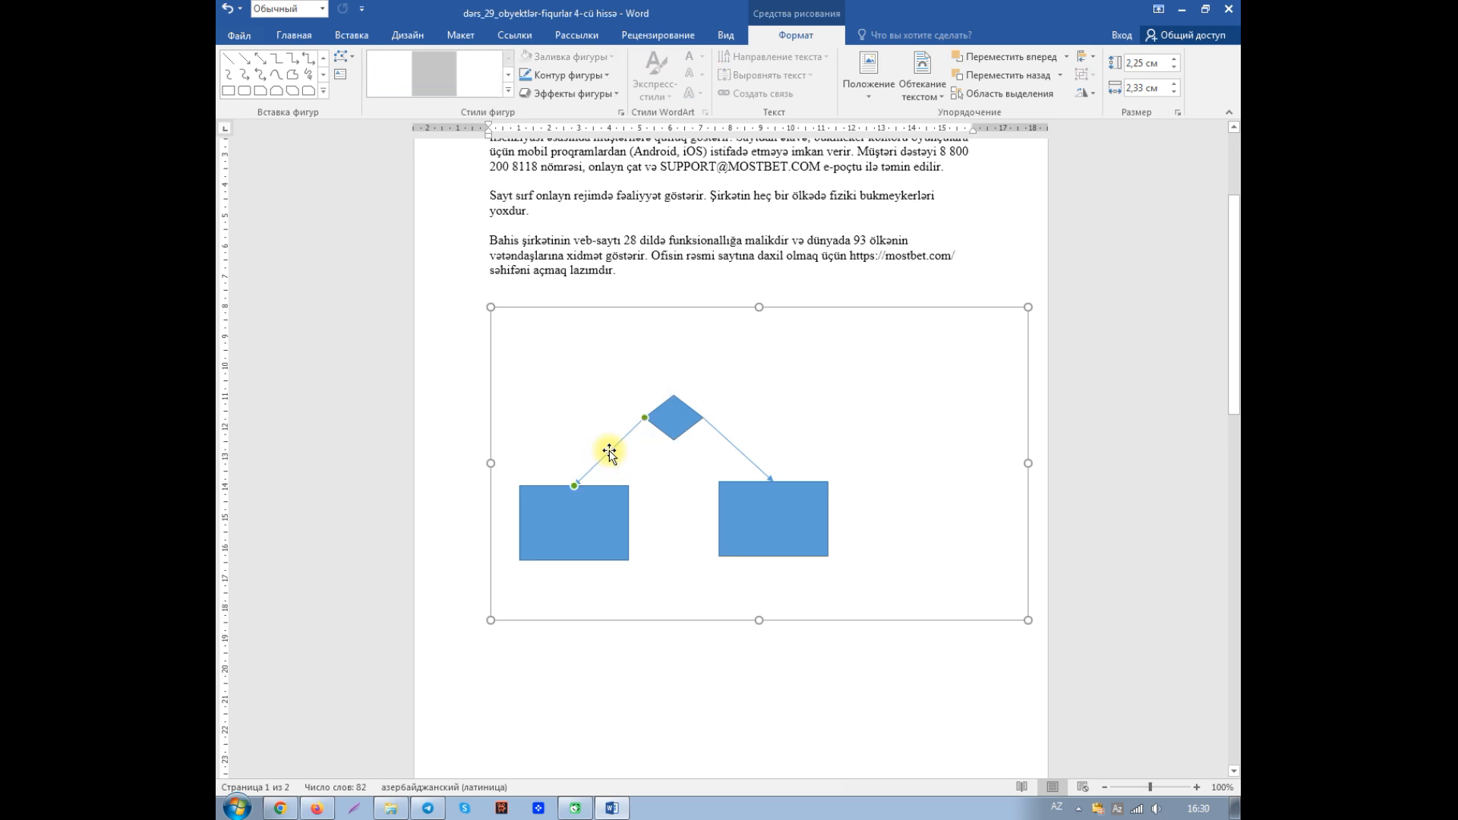
right_click(610, 453)
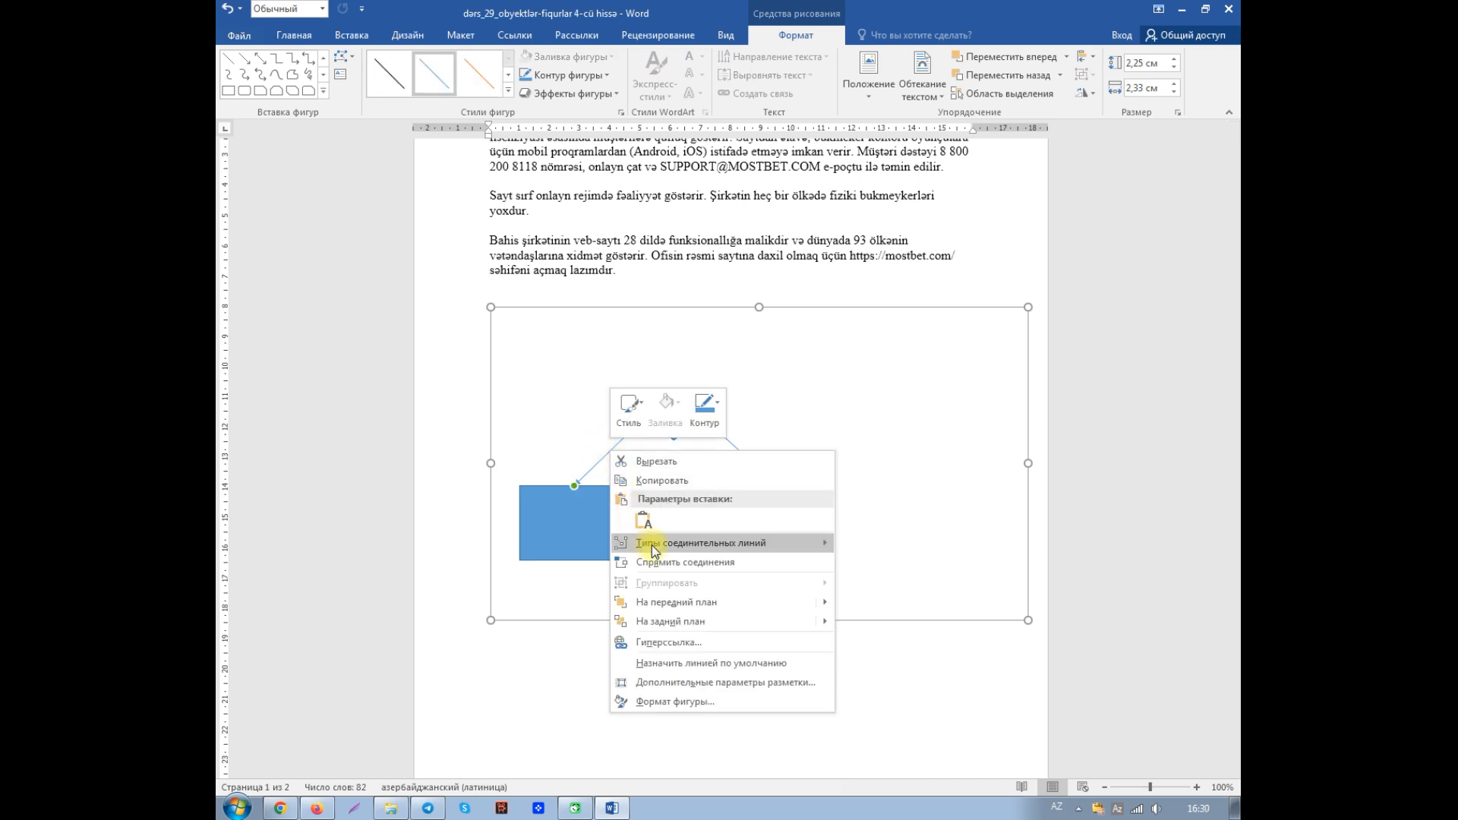
mouse_move(652, 545)
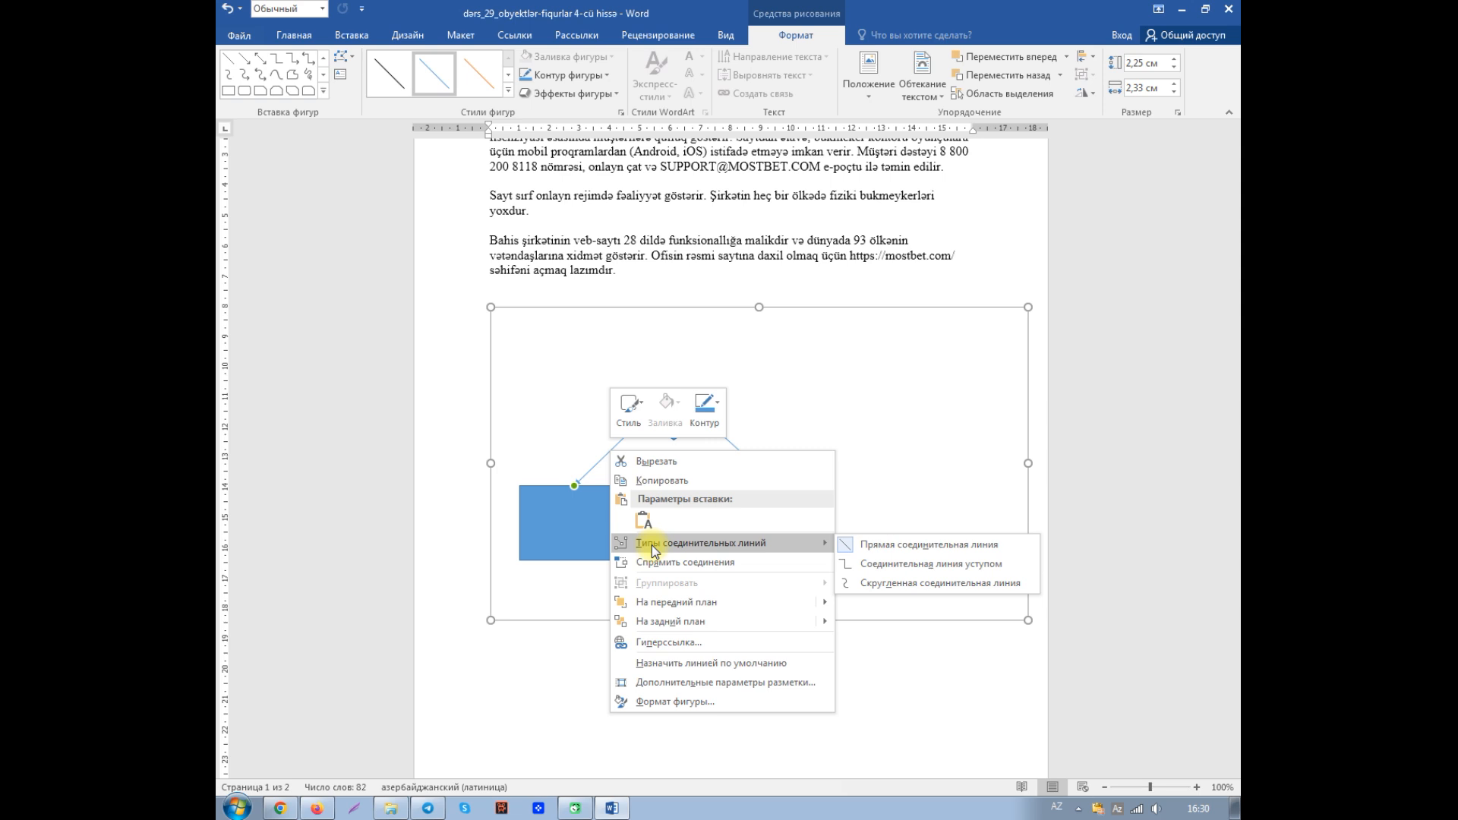
left_click(882, 564)
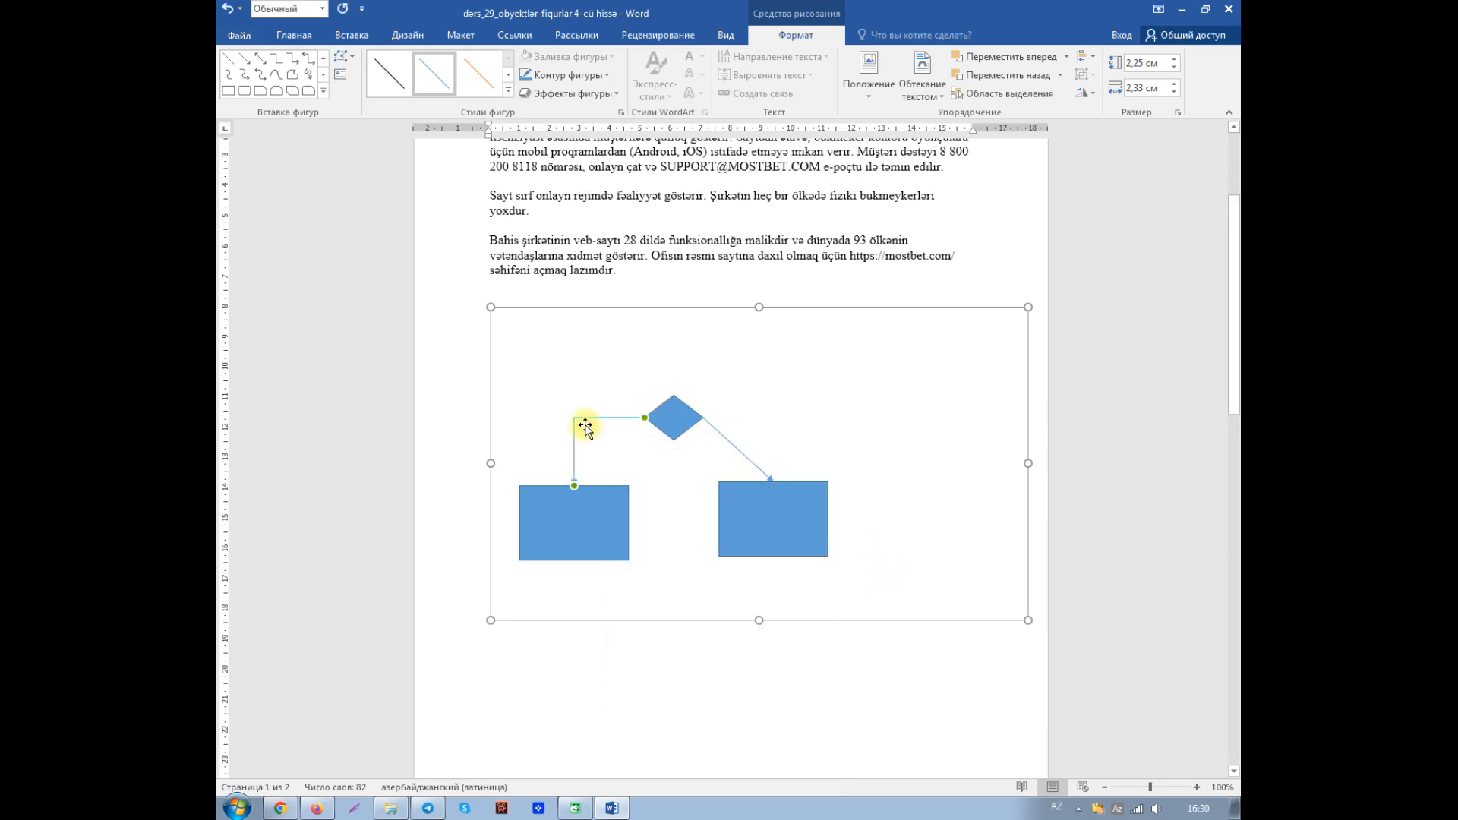
- Try the curved connector type on the arrow to the right rectangle, and undo the change
left_click(729, 439)
right_click(729, 439)
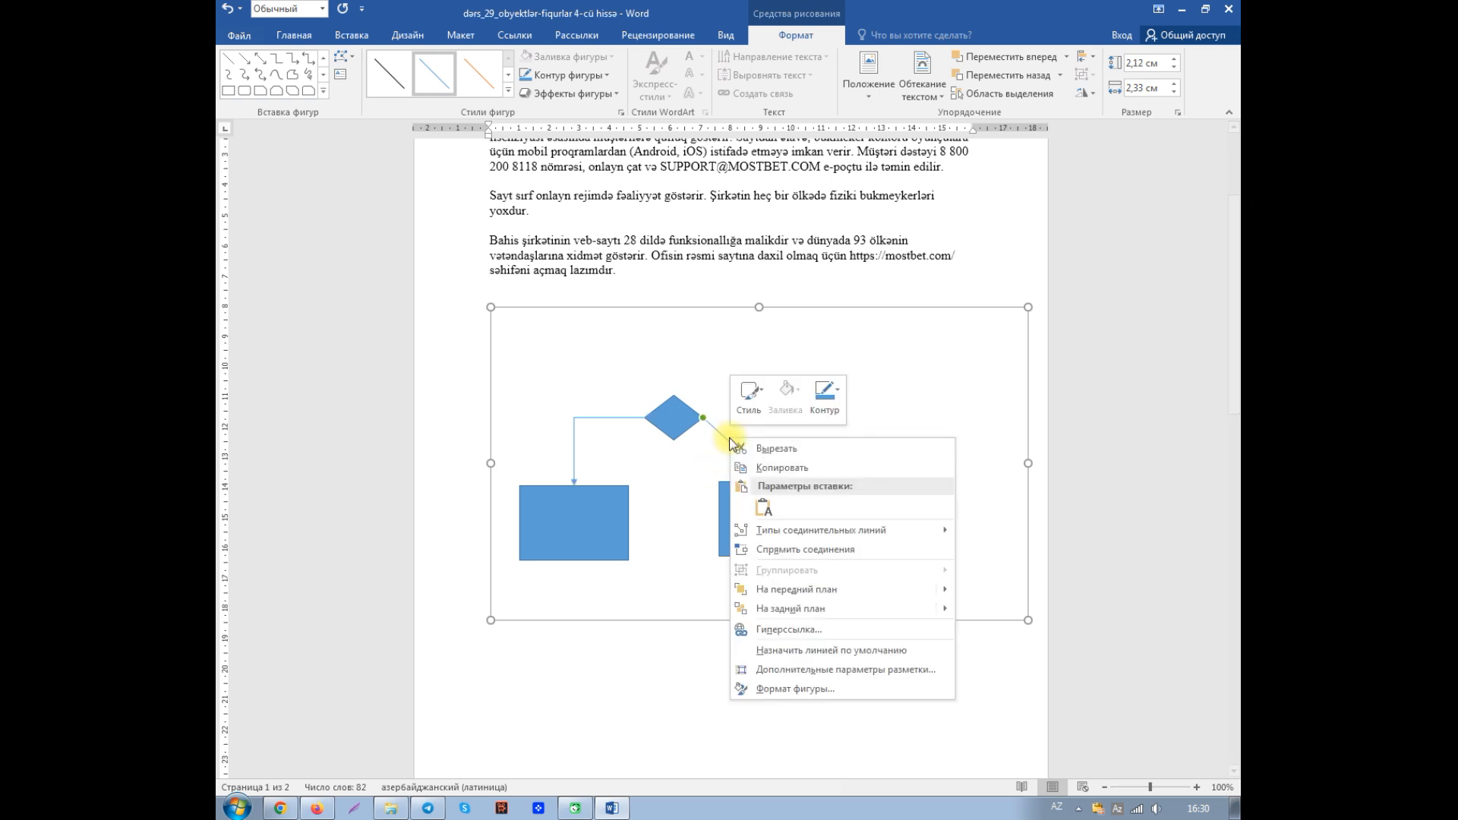
mouse_move(778, 537)
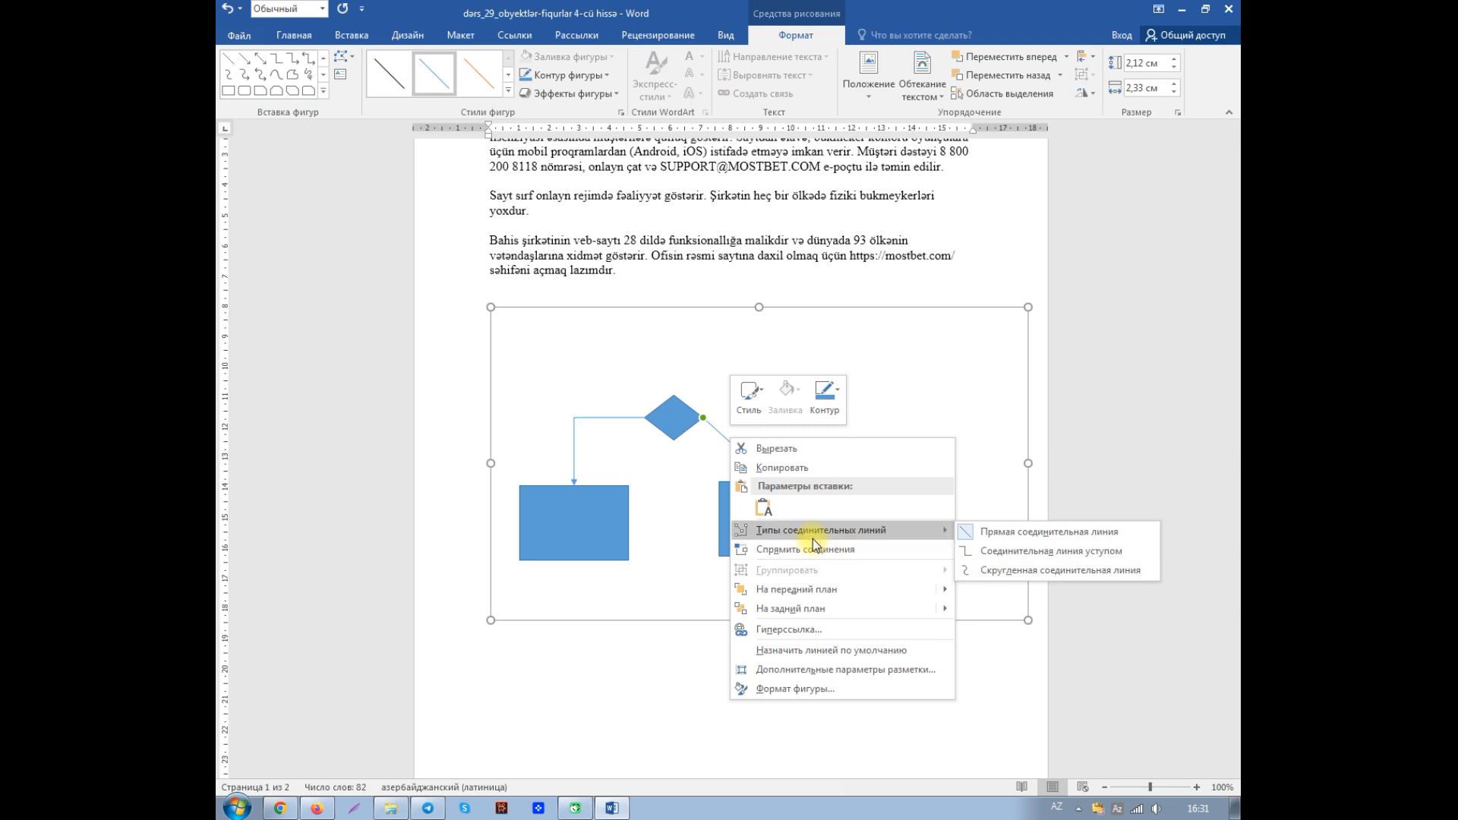
left_click(1005, 571)
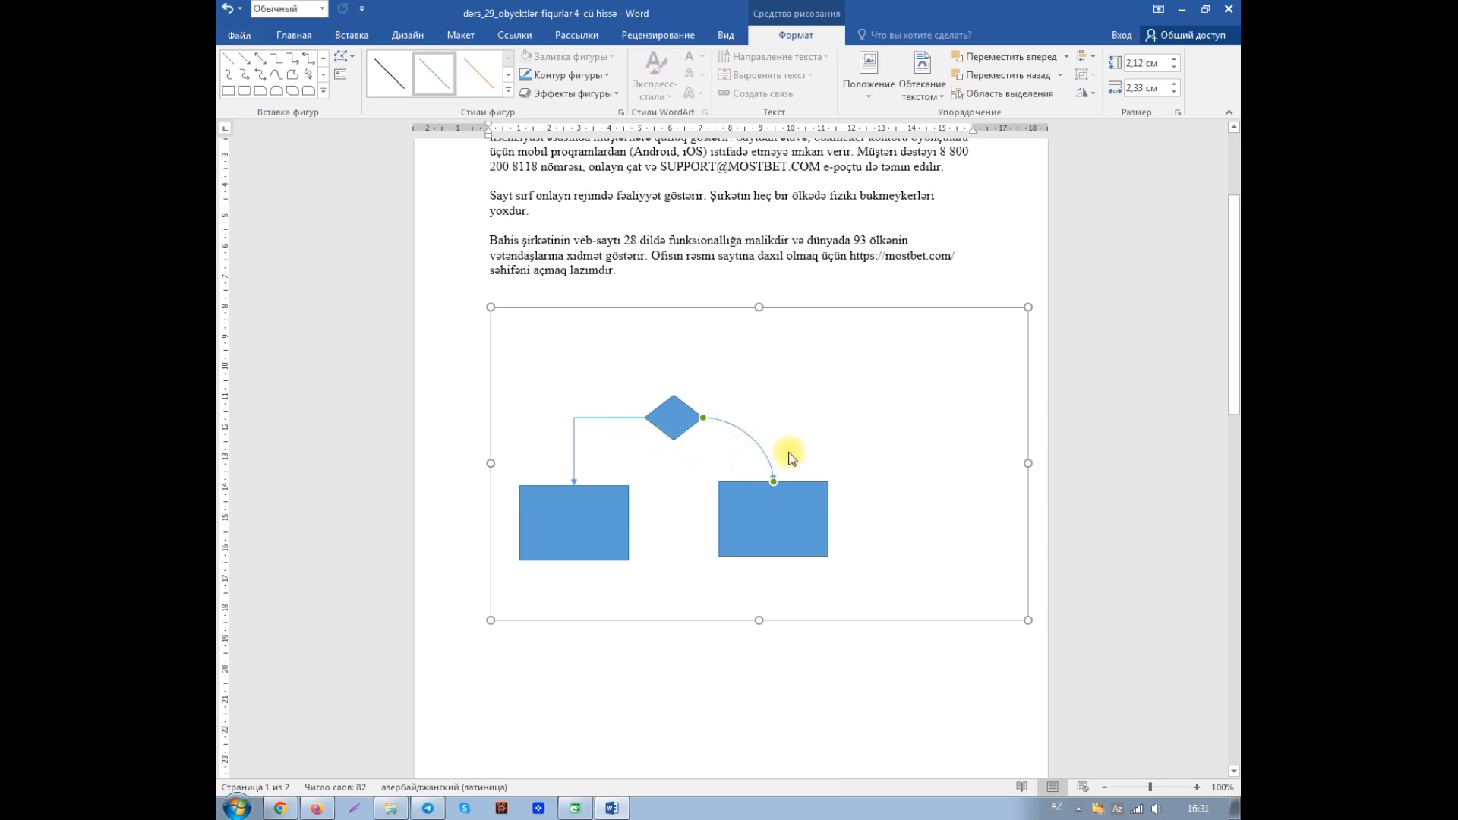
left_click(228, 9)
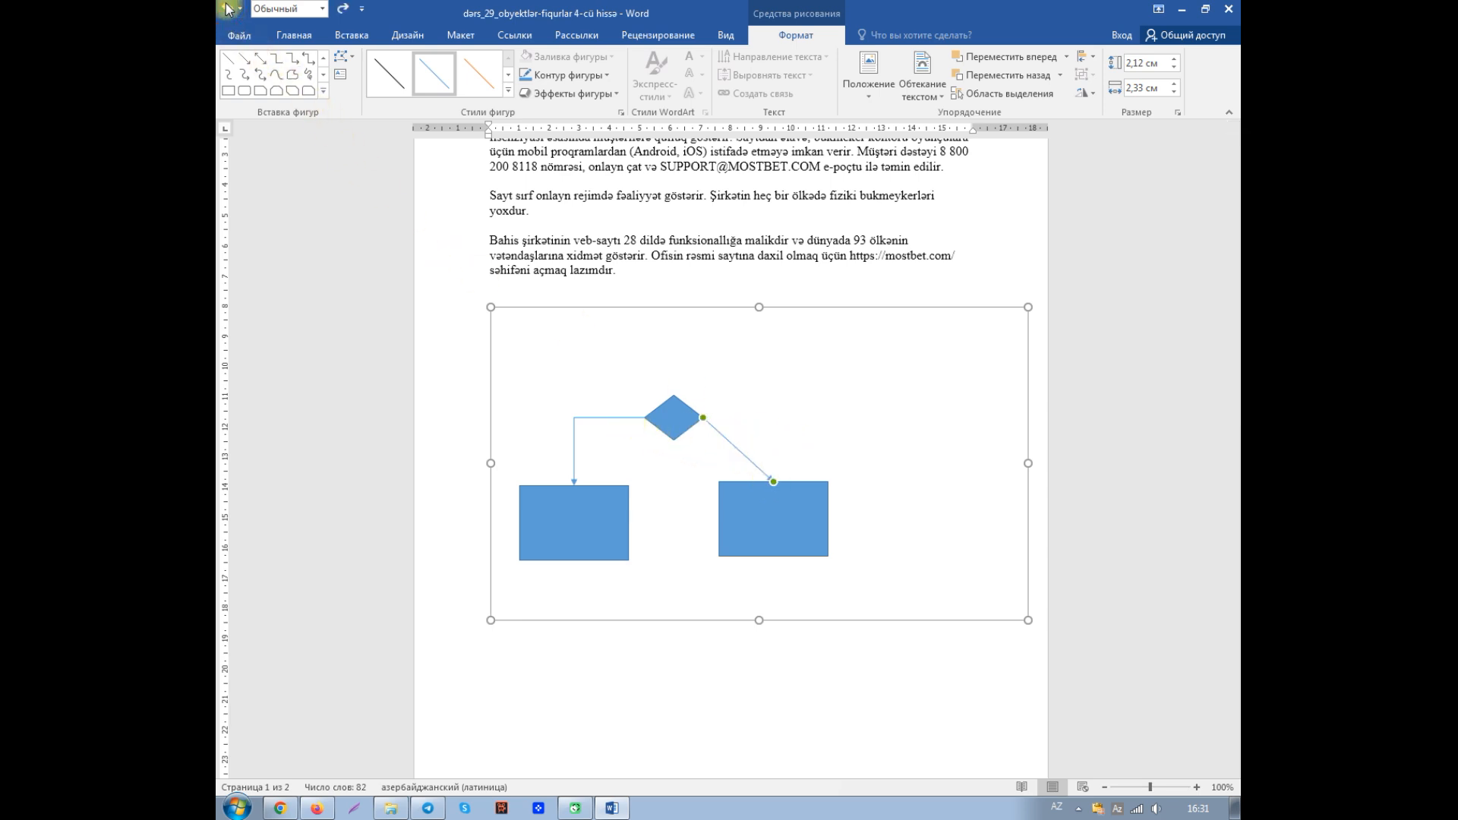
- Change the connector between the diamond and the right rectangle to an elbow connector, and deselect the canvas
right_click(734, 443)
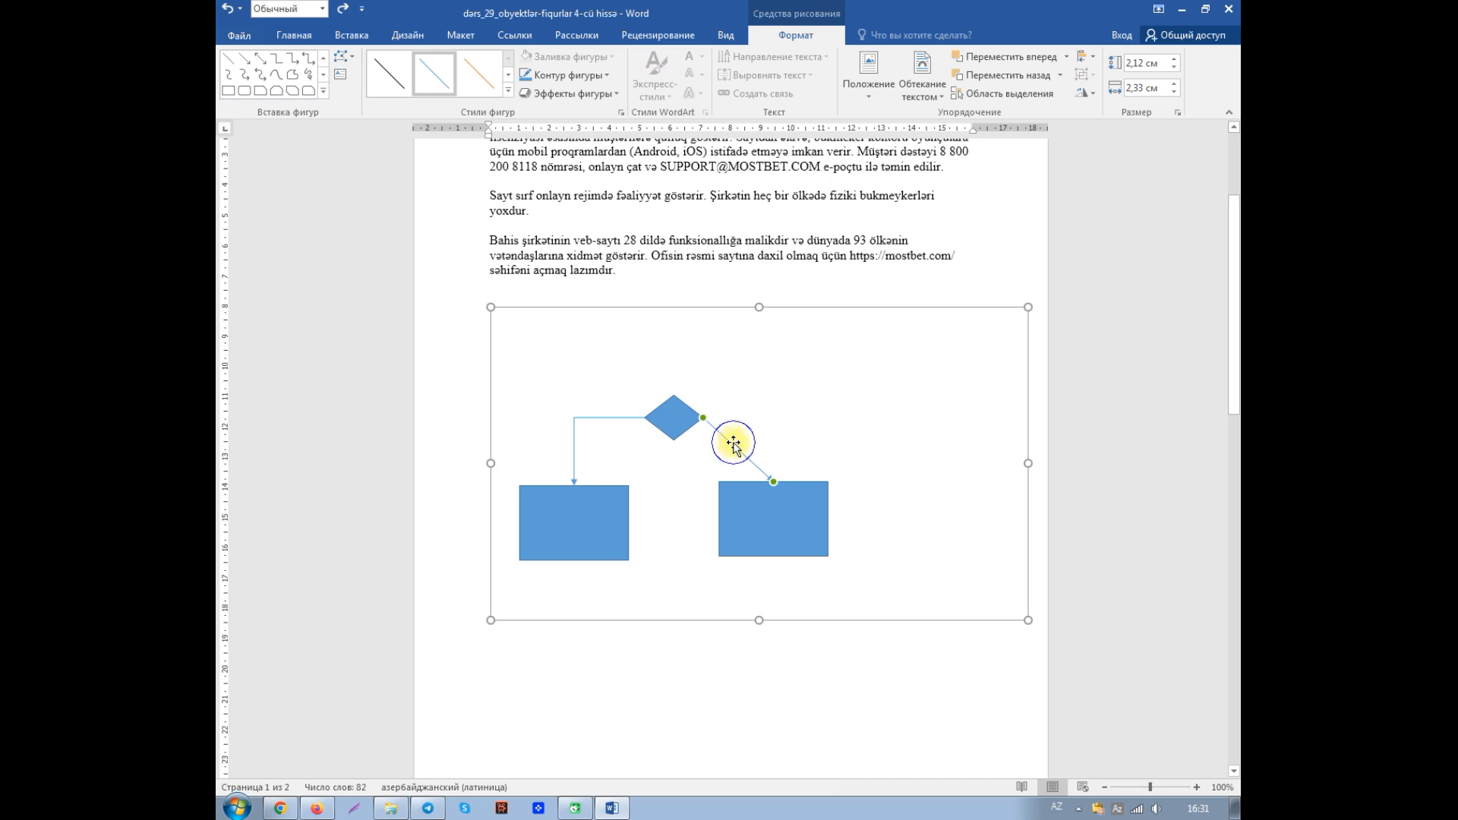
mouse_move(903, 535)
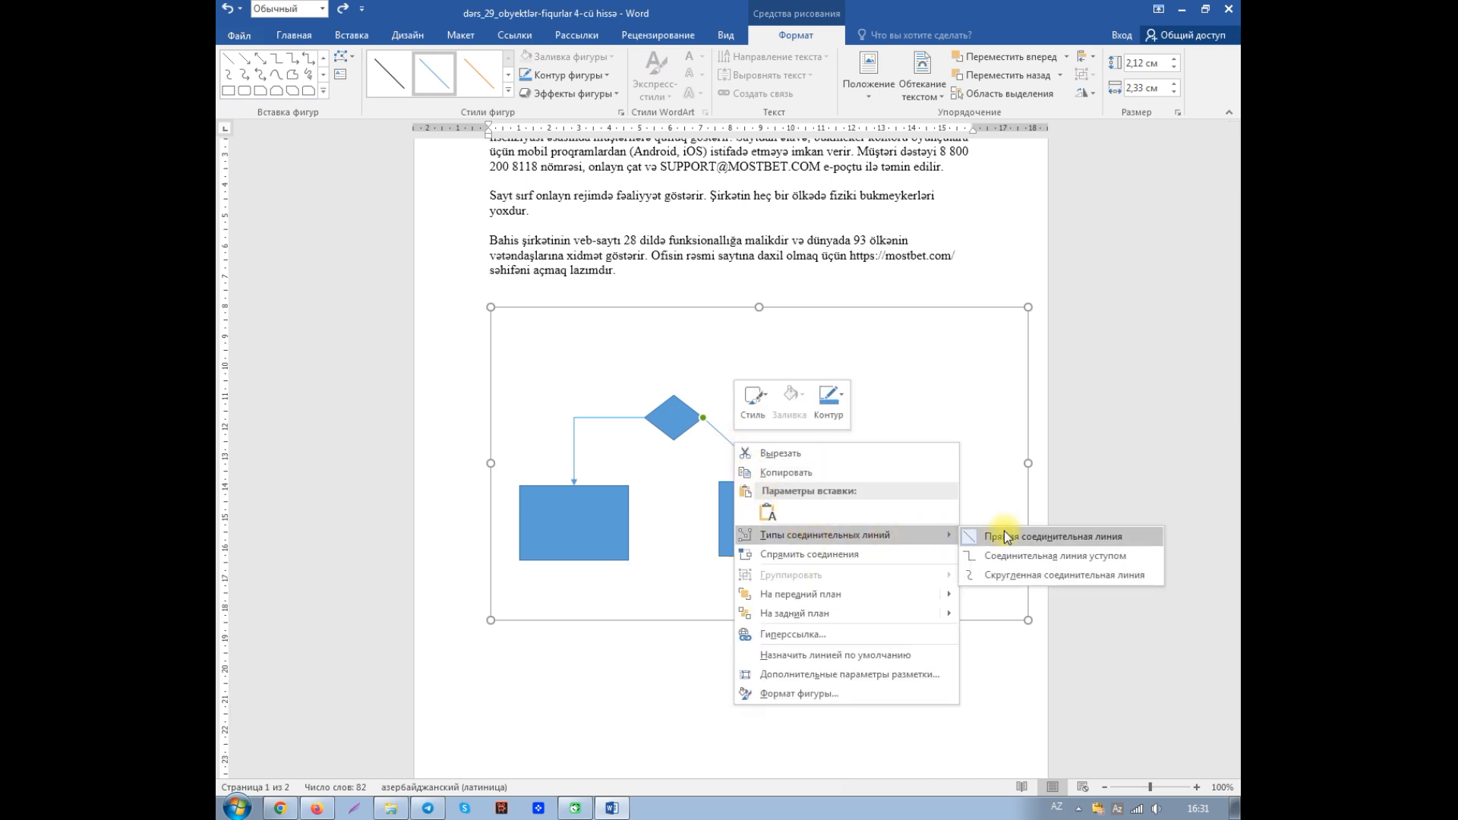
left_click(1013, 558)
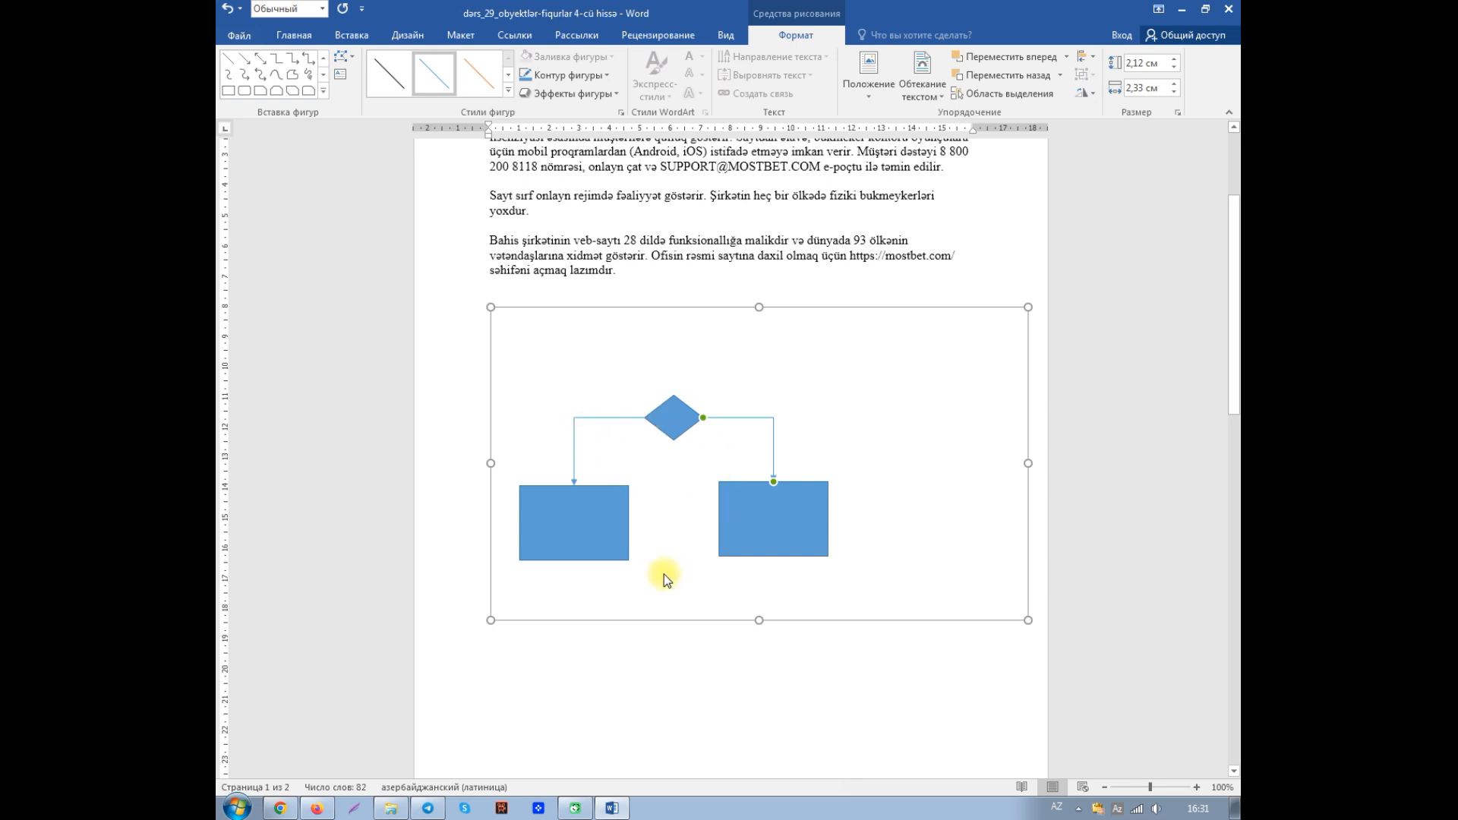
left_click(815, 664)
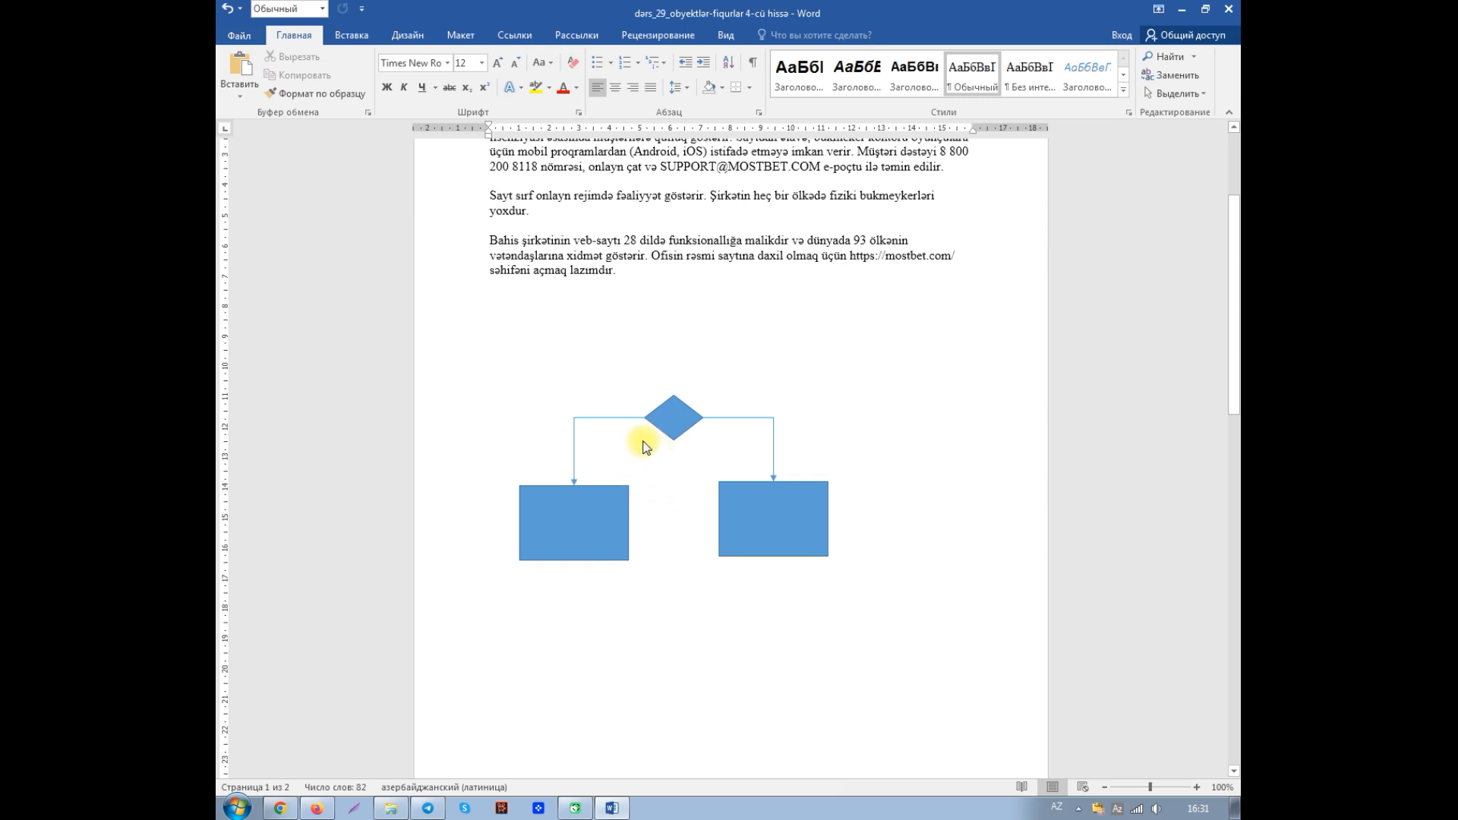
- Draw a flowchart decision diamond about 1.16 cm high and 1.77 cm wide directly on the page below the canvas
left_click(650, 492)
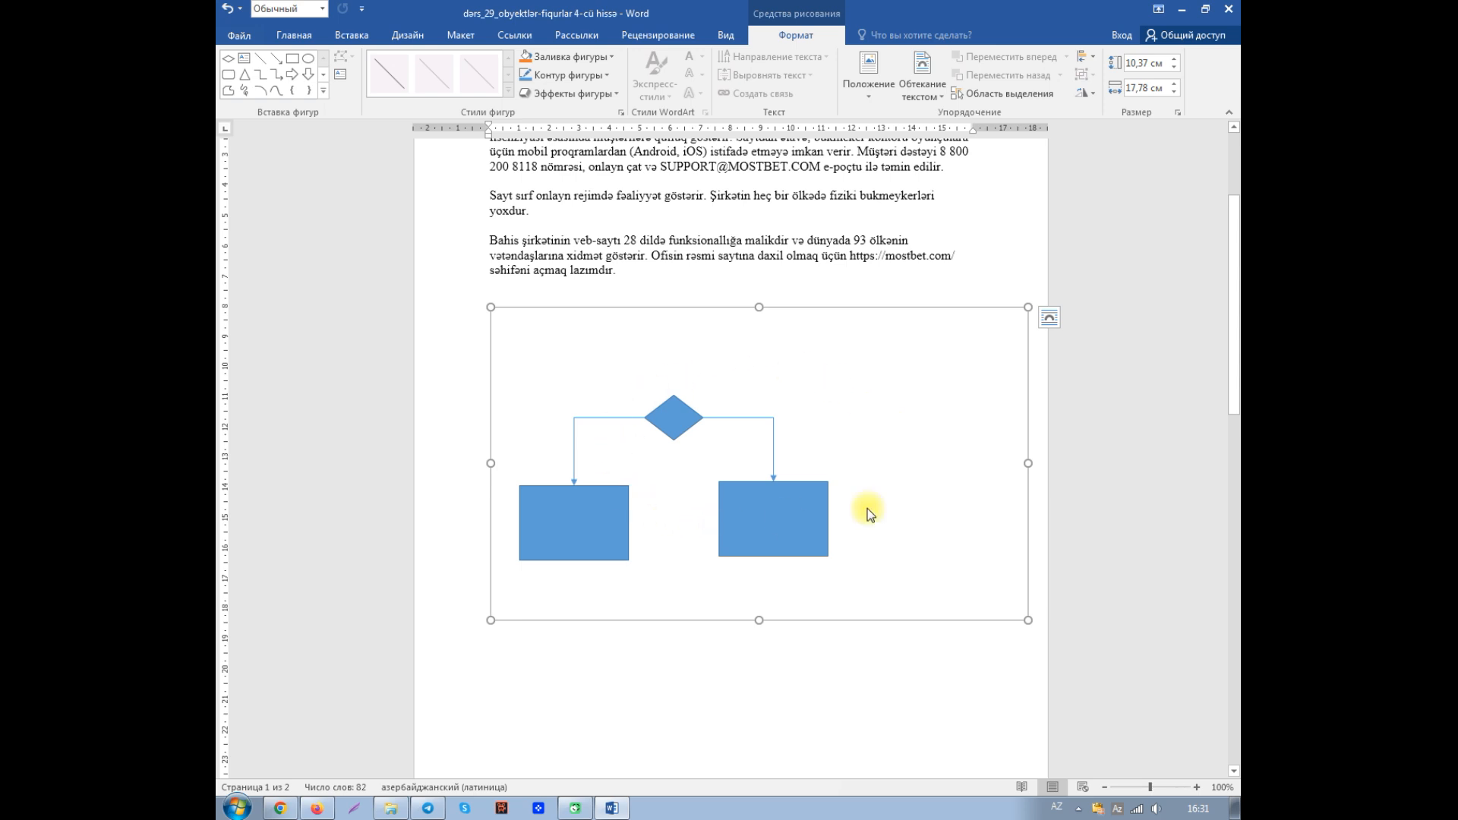
left_click_drag(1233, 346, 1233, 400)
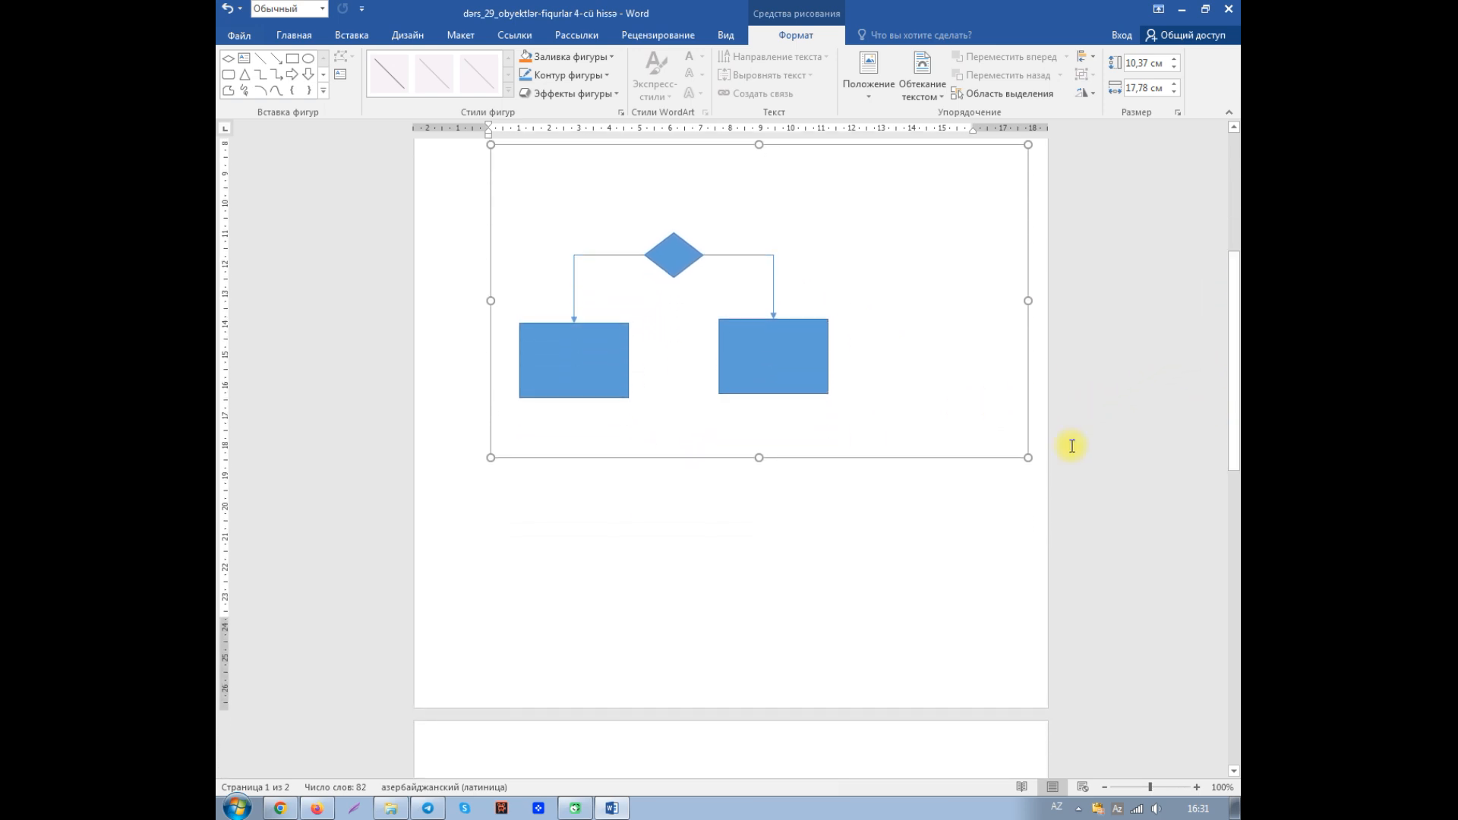
left_click(677, 521)
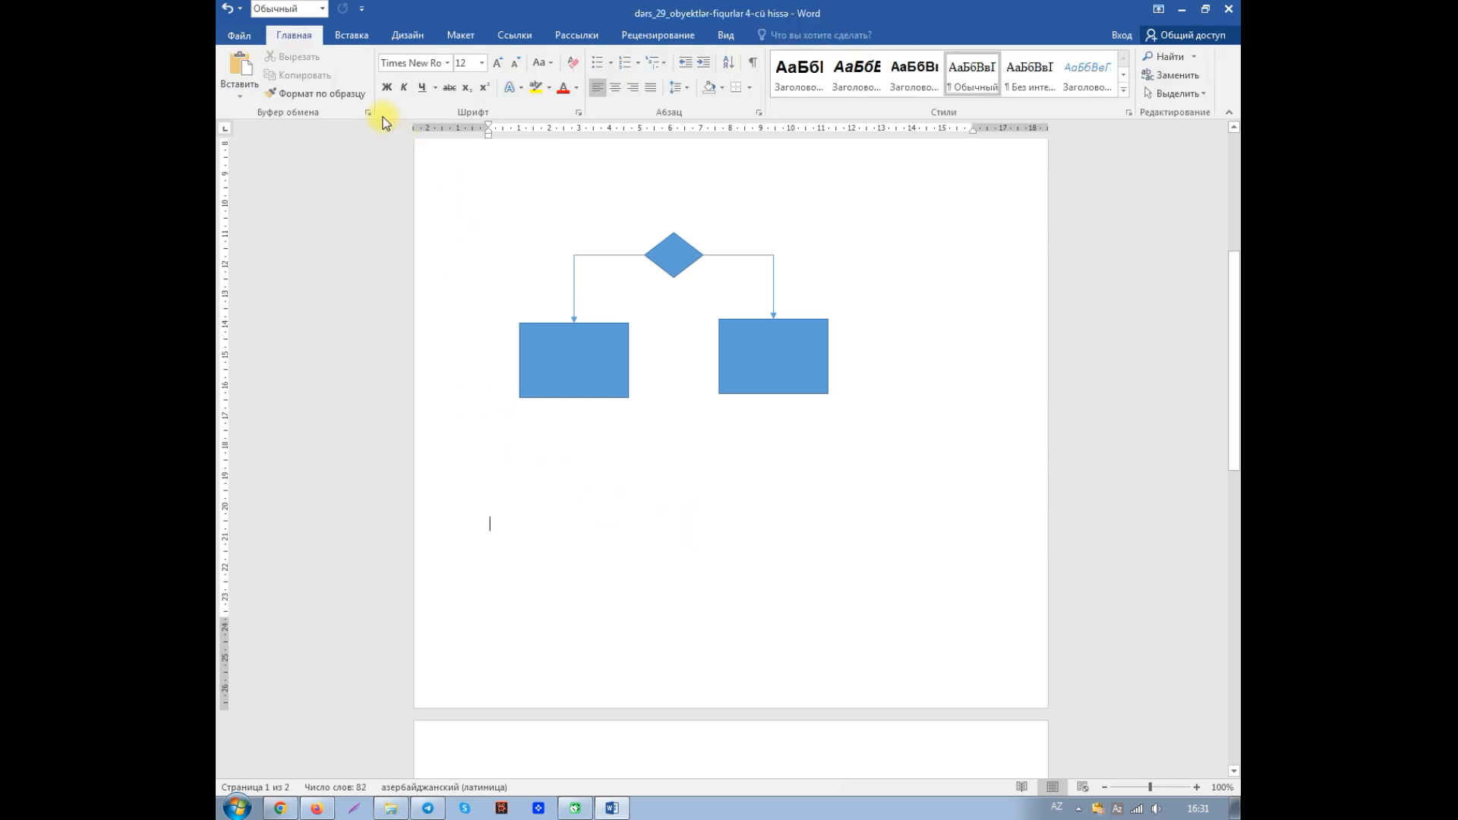
left_click(360, 40)
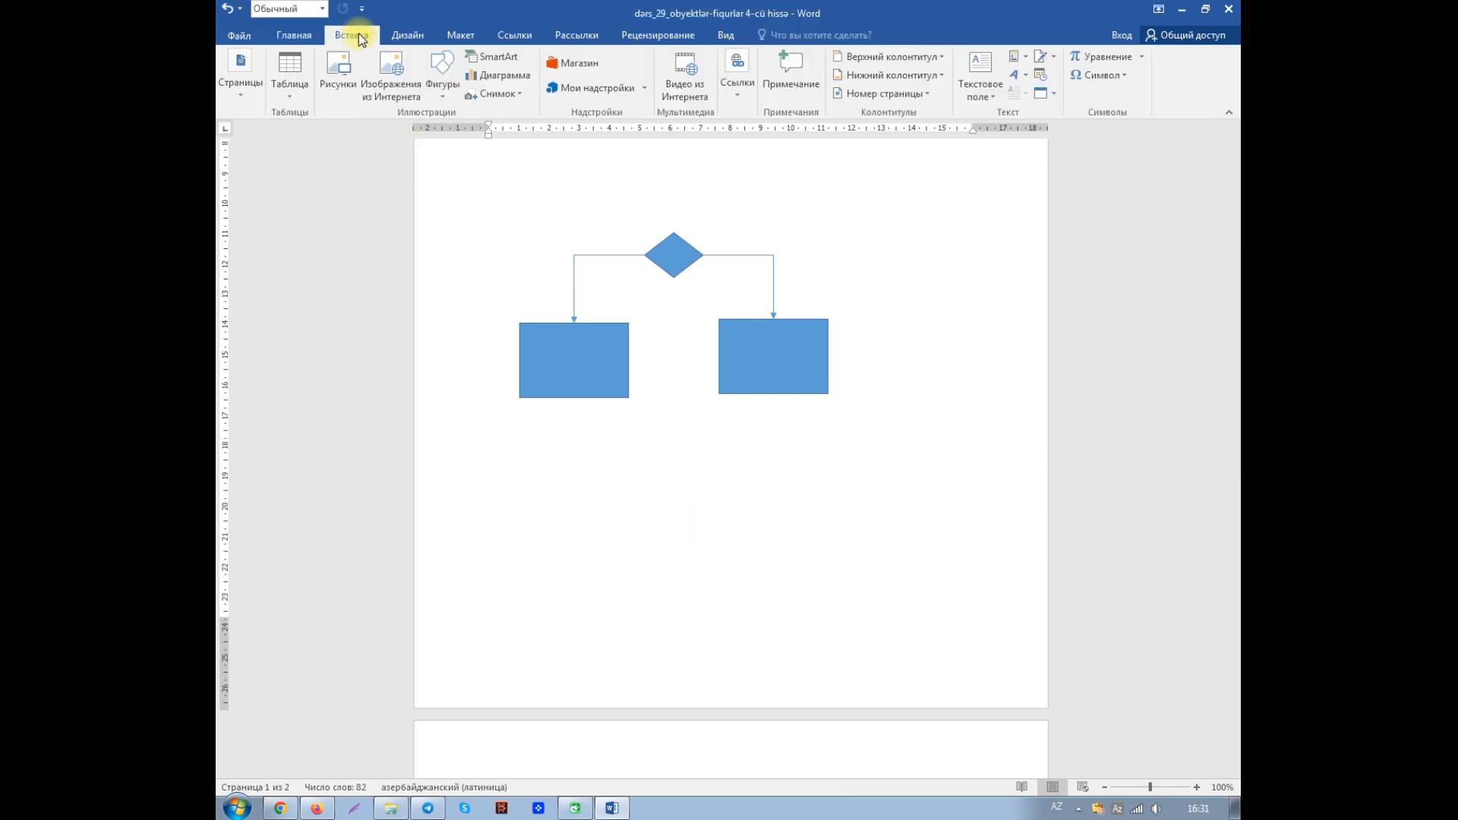
left_click(443, 95)
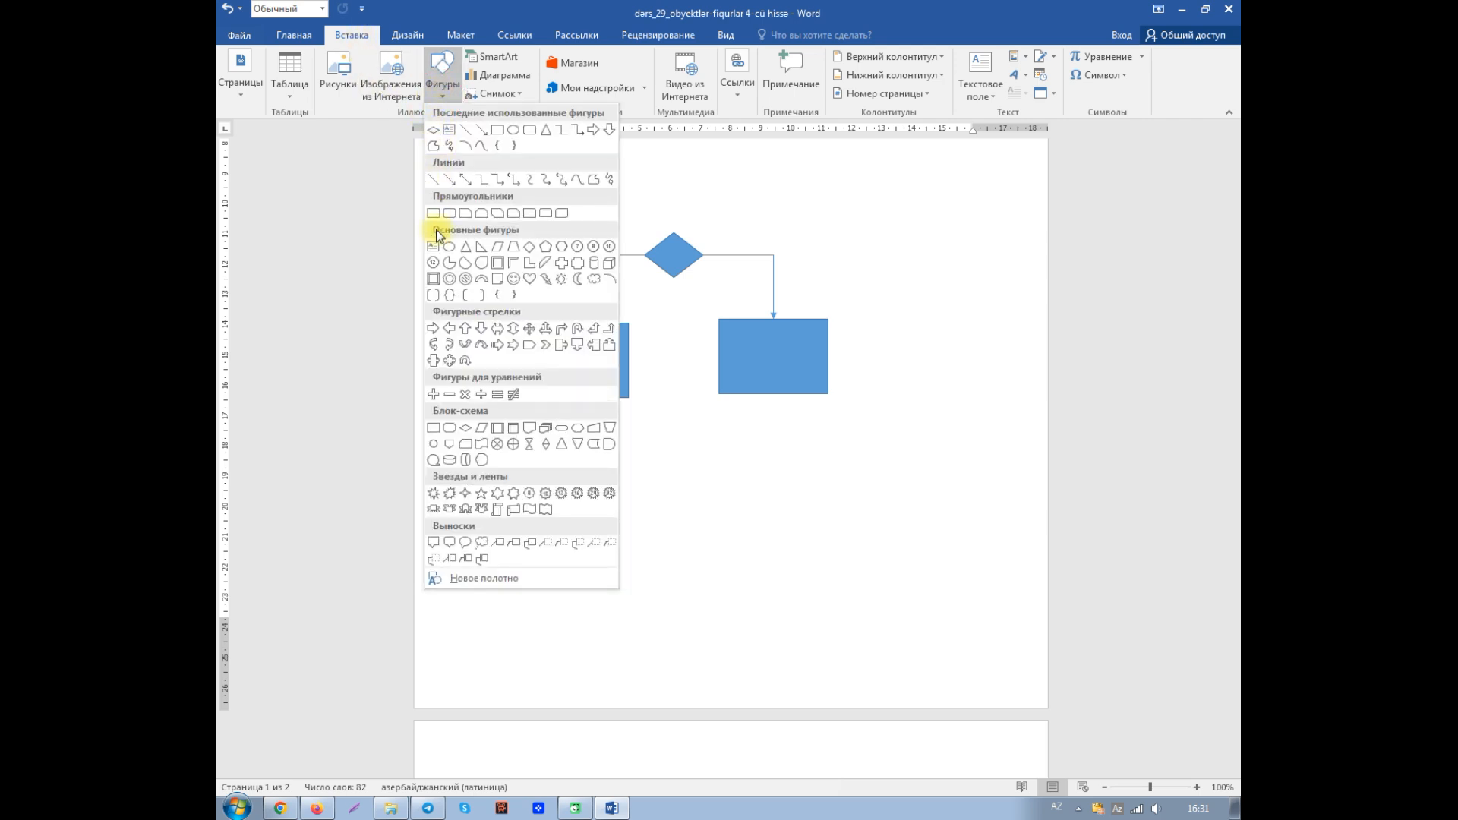
left_click(465, 428)
mouse_move(648, 469)
left_mouse_down()
mouse_move(651, 491)
mouse_move(702, 505)
left_mouse_up()
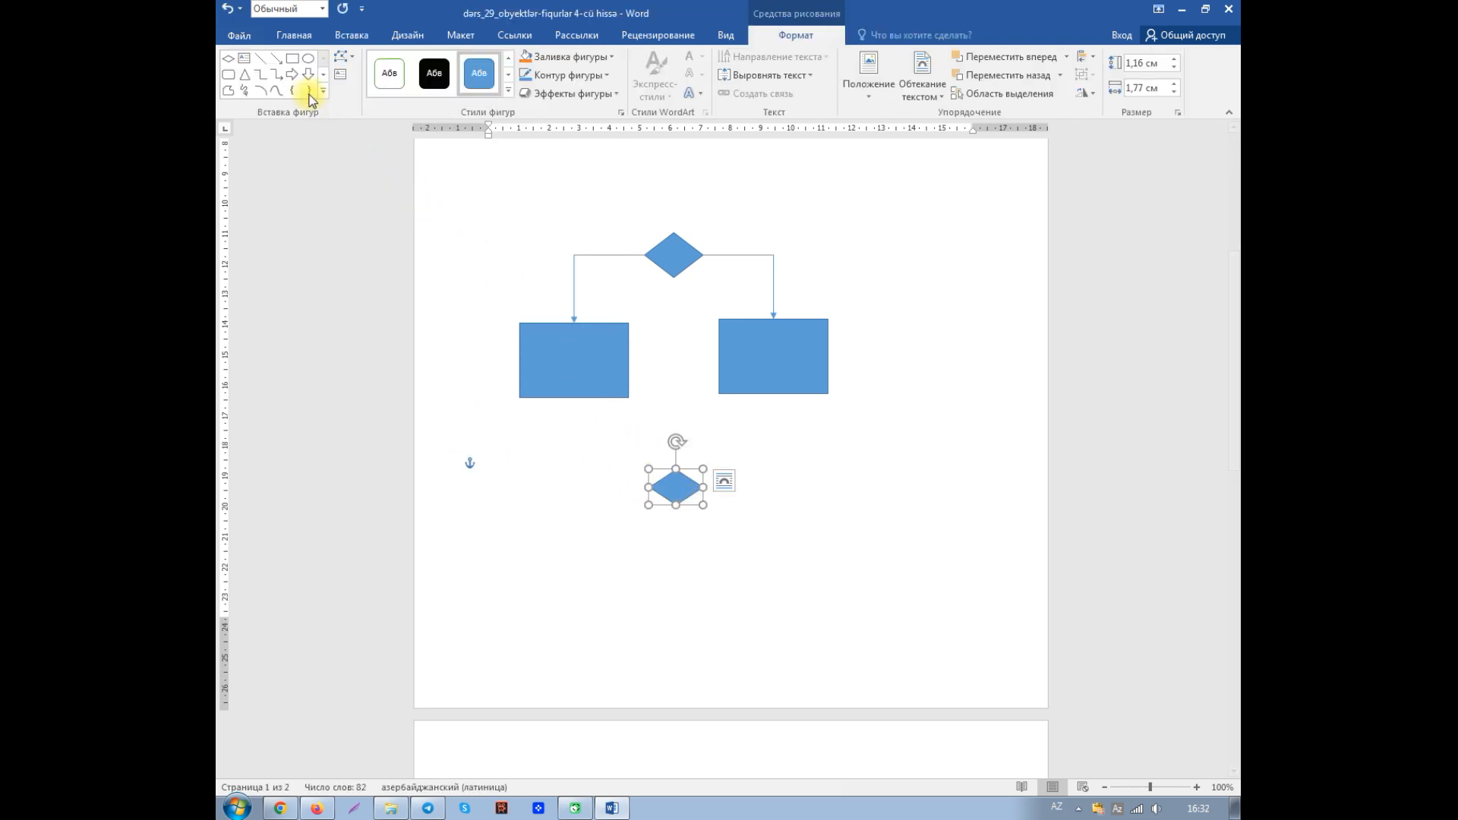
- Draw a rectangle about 1.93 by 2.49 cm below the new diamond, duplicate it, and place the two side by side
left_click(290, 61)
mouse_move(479, 538)
left_mouse_down()
mouse_move(479, 558)
mouse_move(523, 596)
mouse_move(555, 596)
left_mouse_up()
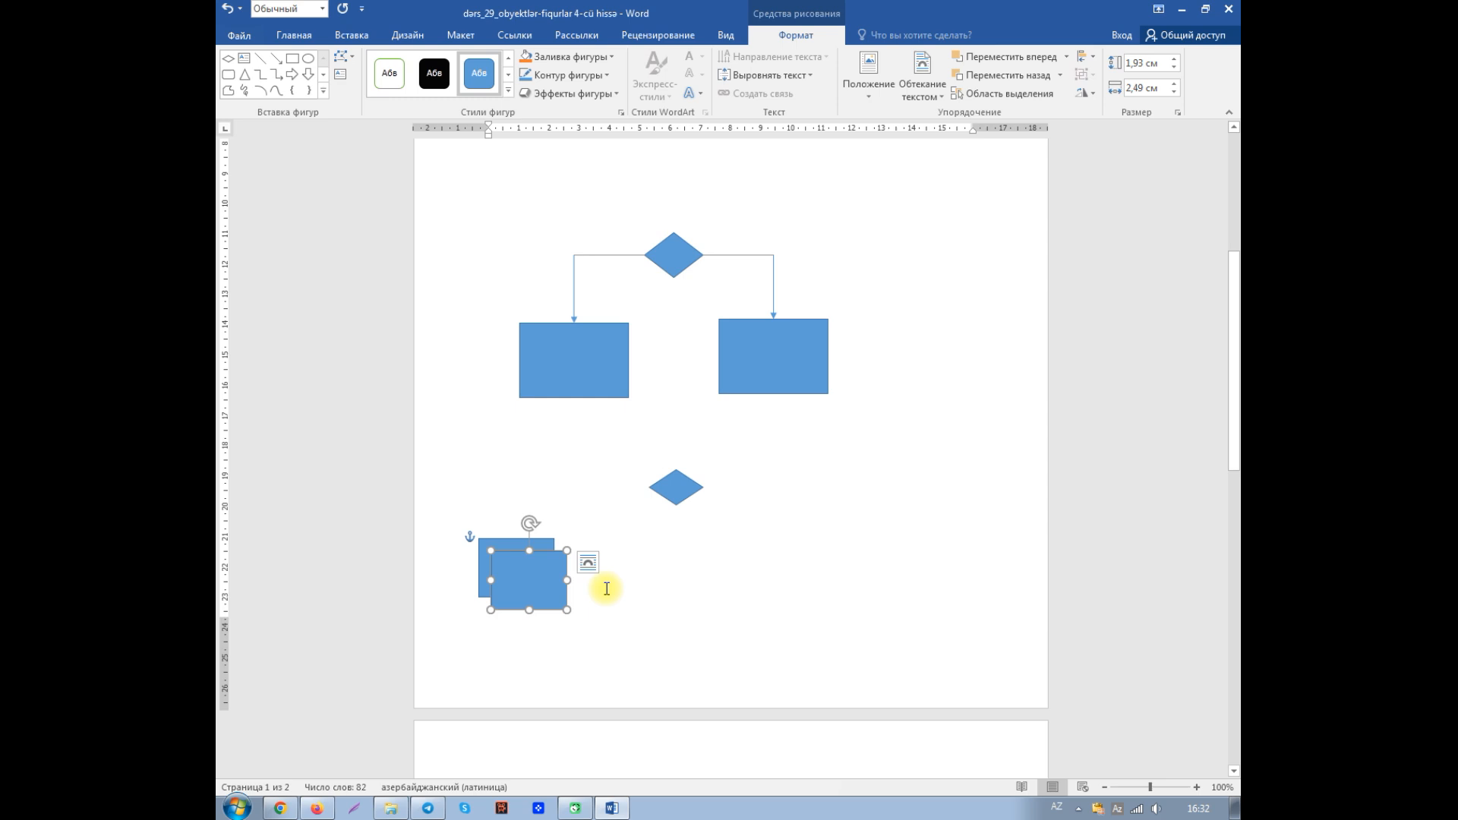
left_click_drag(531, 571, 695, 570)
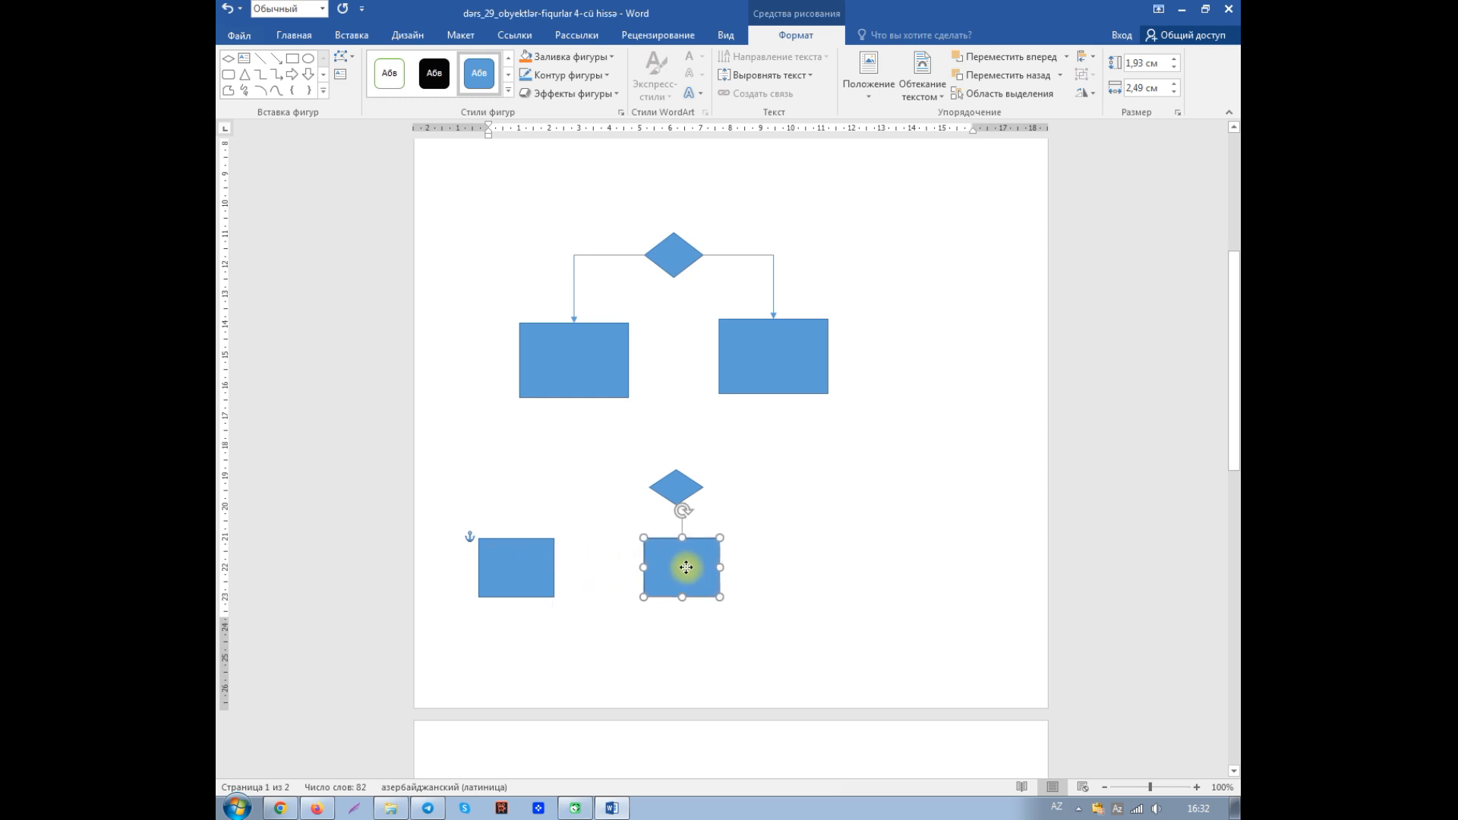
left_click(277, 57)
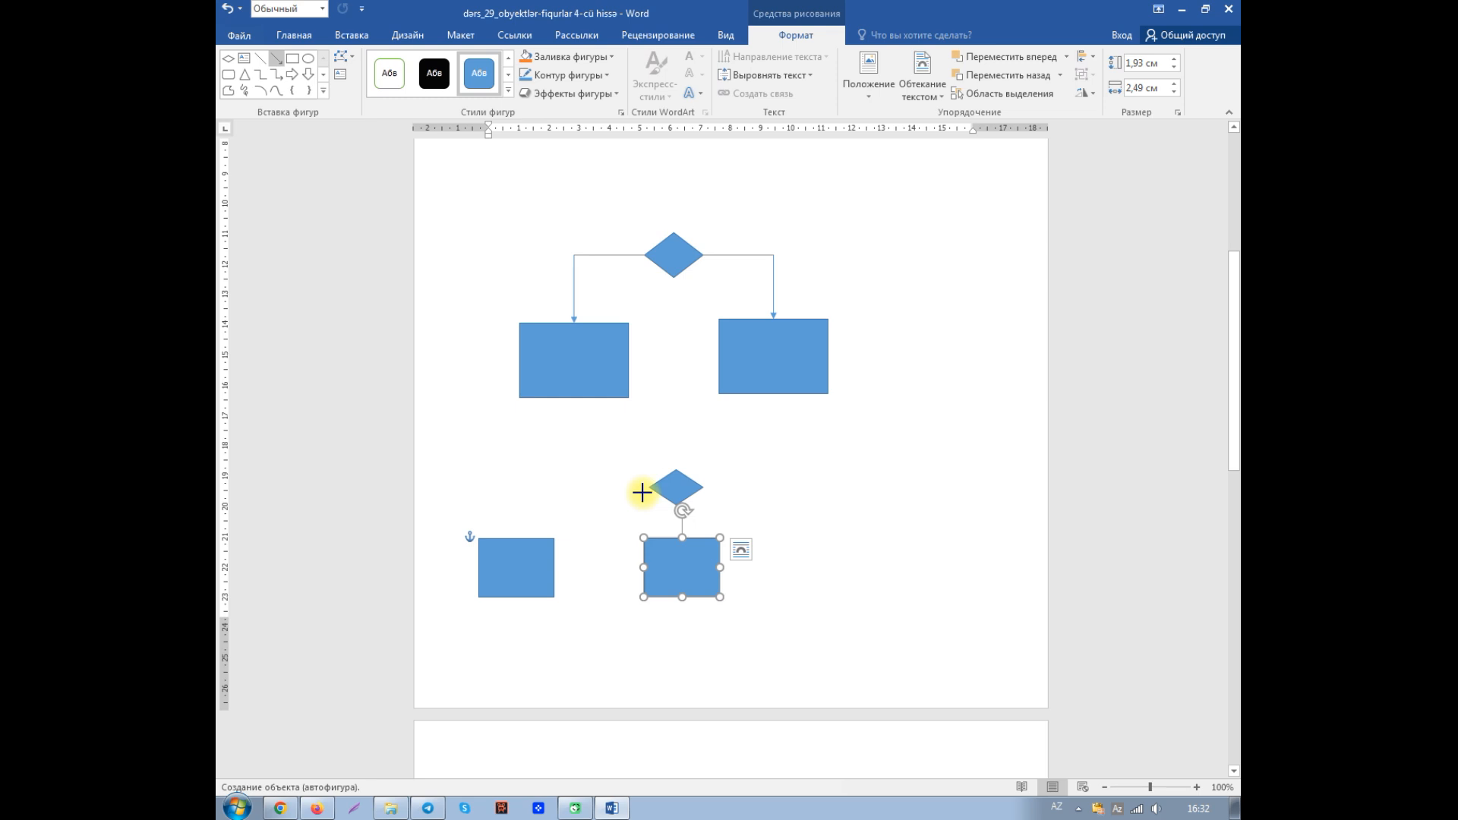
left_click_drag(638, 489, 554, 504)
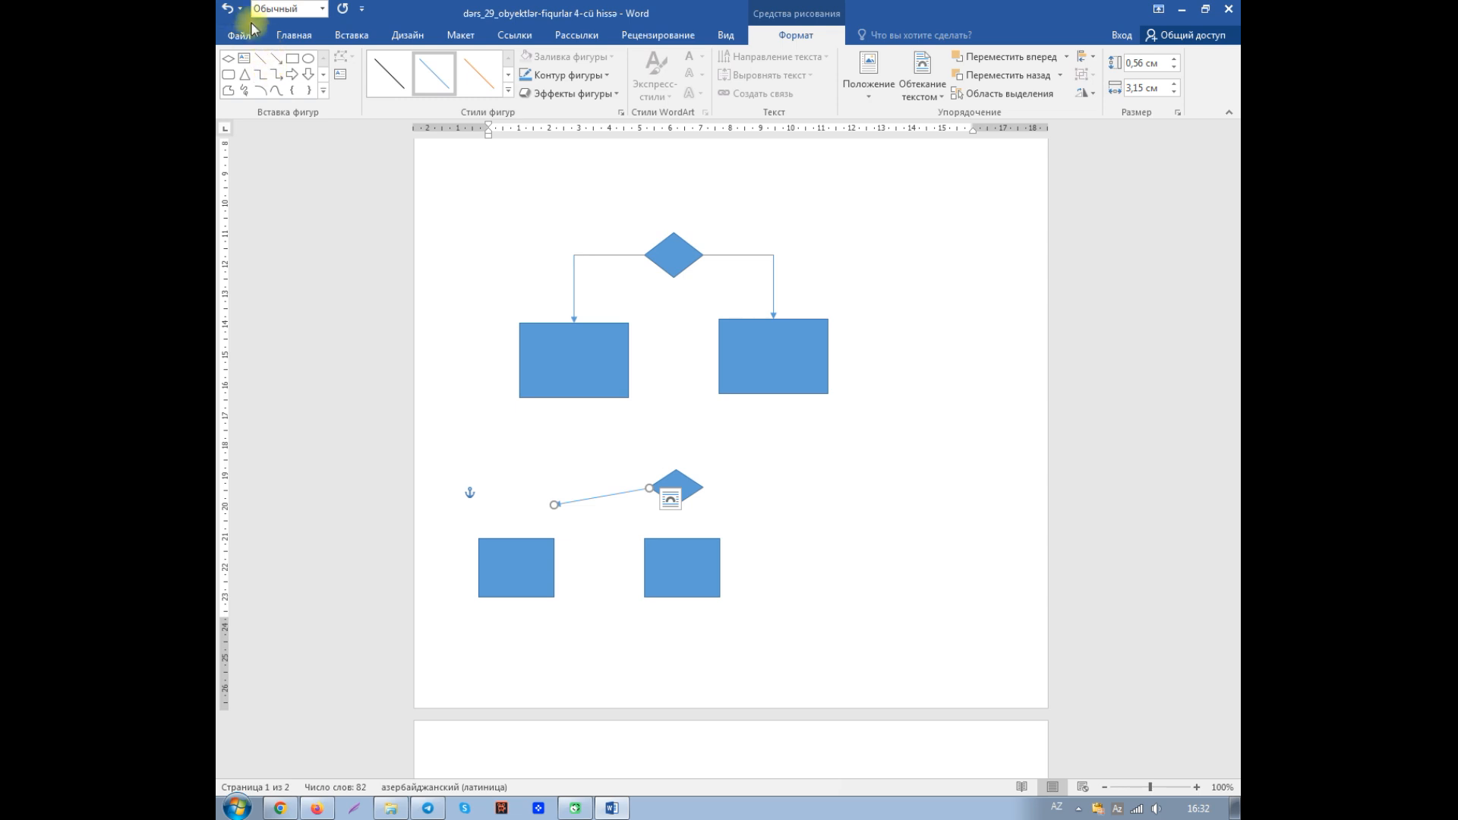
left_click(227, 8)
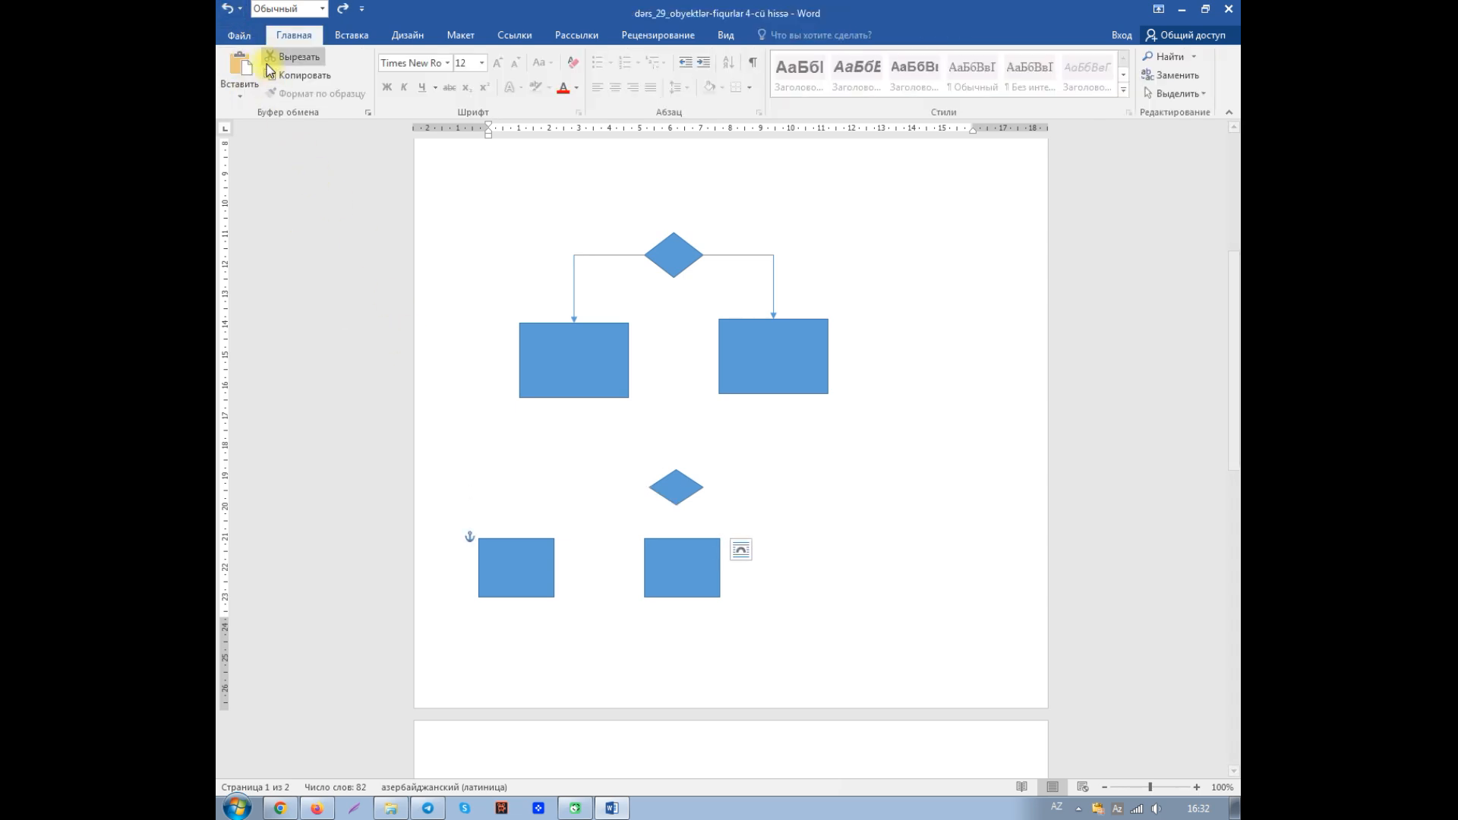
- Draw a straight arrow between the lower-left rectangle's top edge and the lower diamond, and another from that diamond down to the lower-right rectangle
left_click(354, 35)
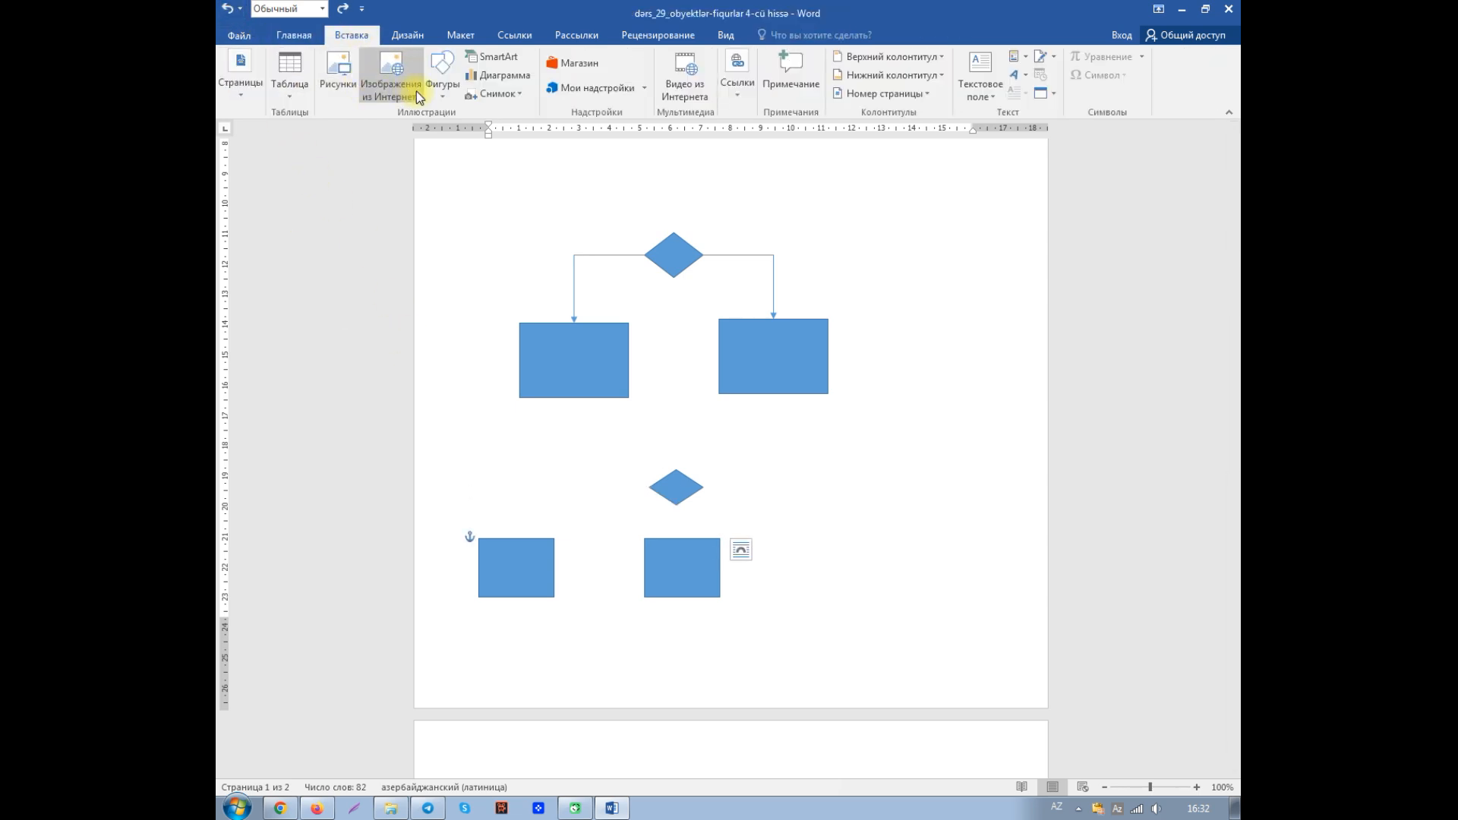
left_click(441, 90)
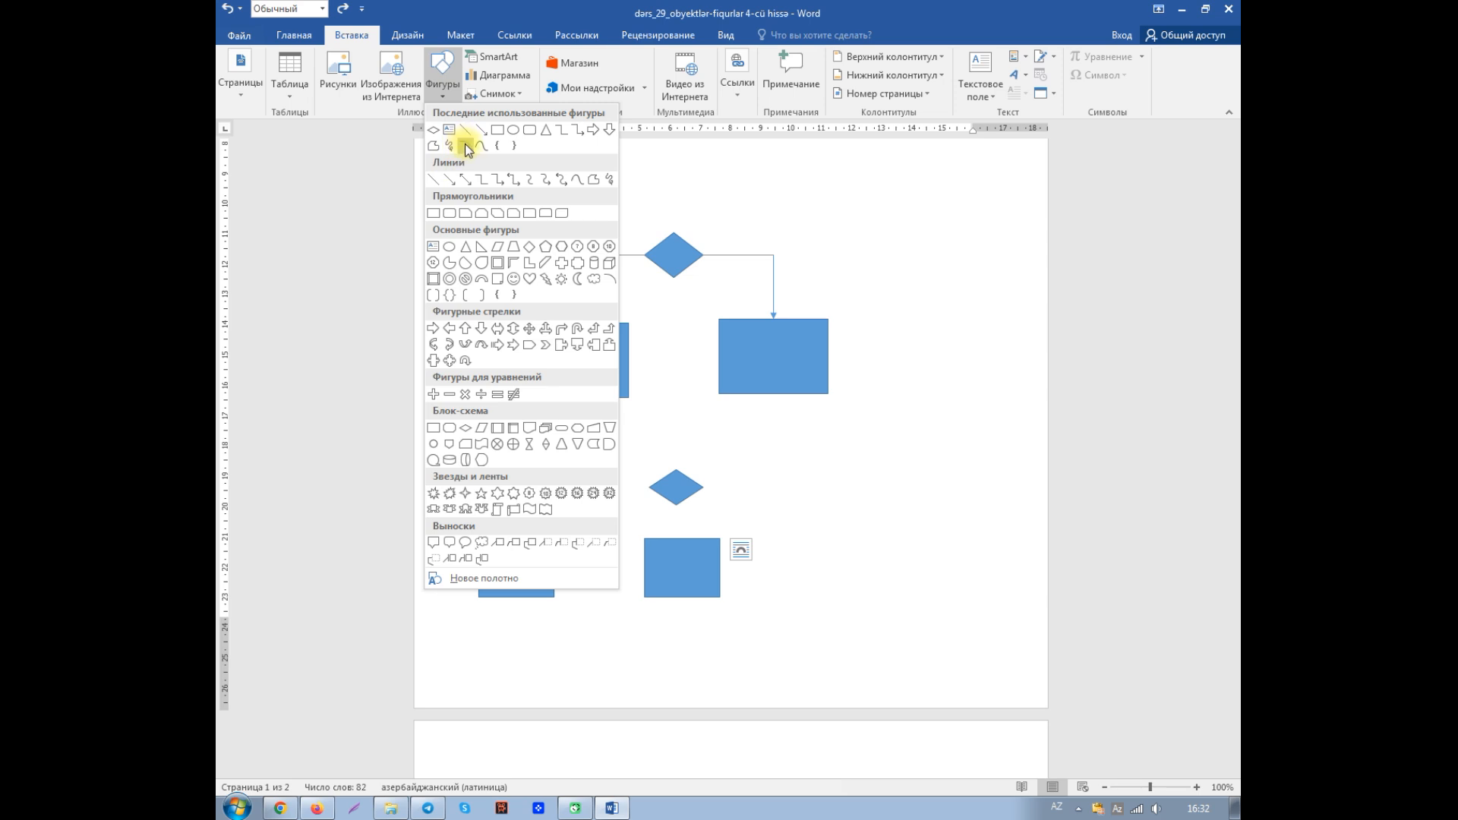
left_click(456, 182)
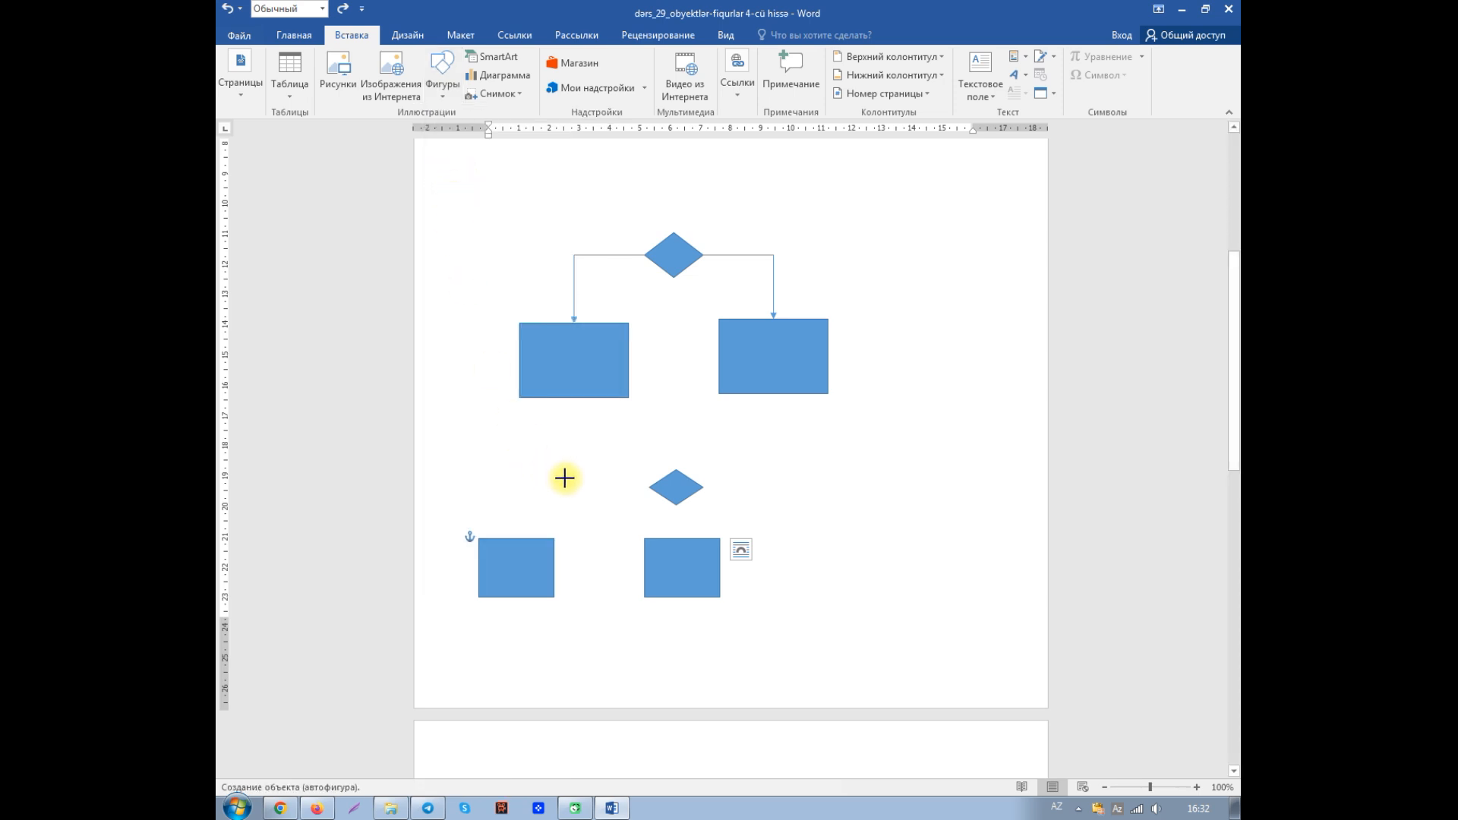
left_click_drag(578, 503, 661, 478)
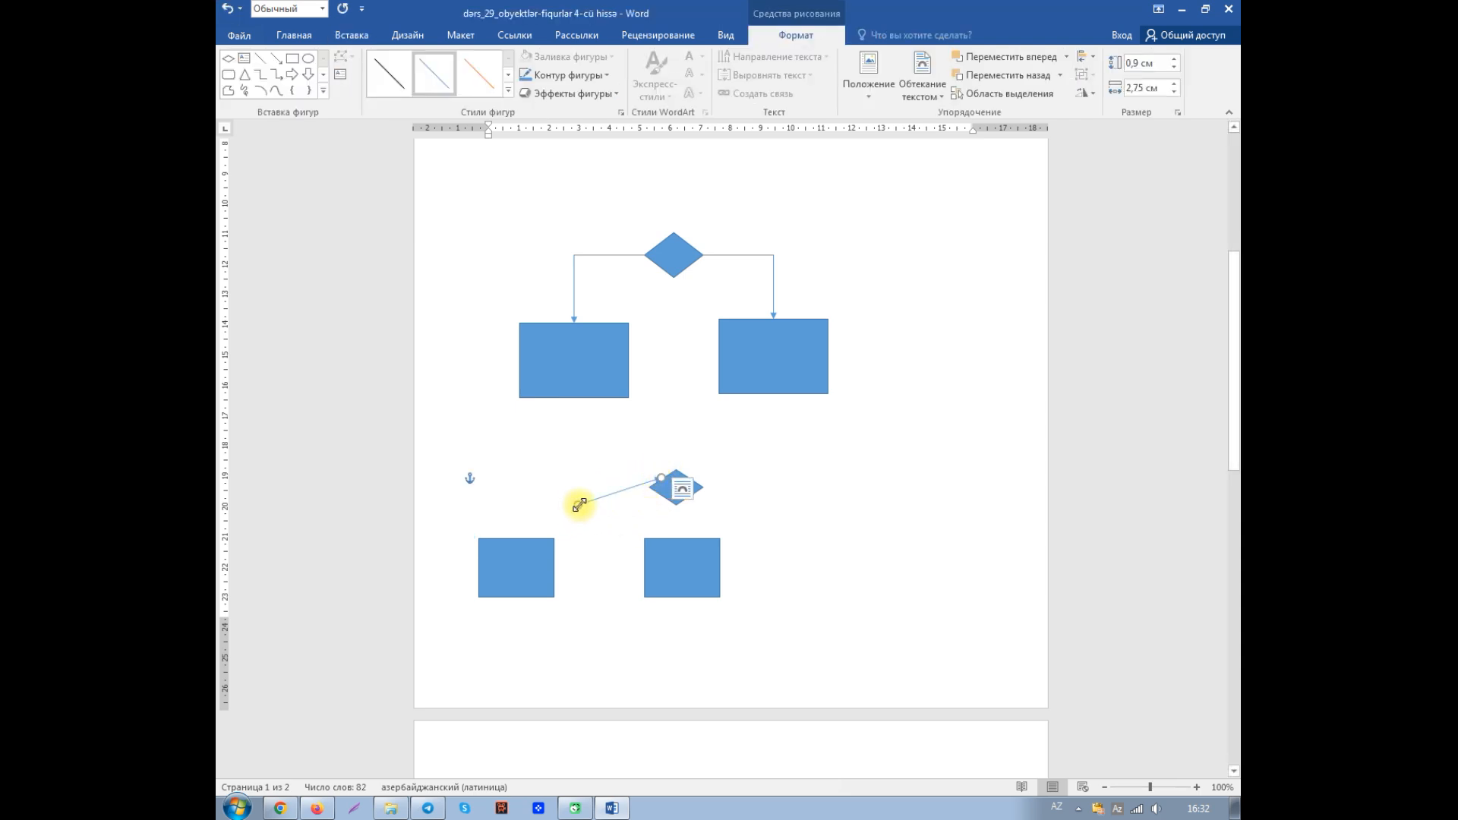
left_click_drag(579, 504, 519, 538)
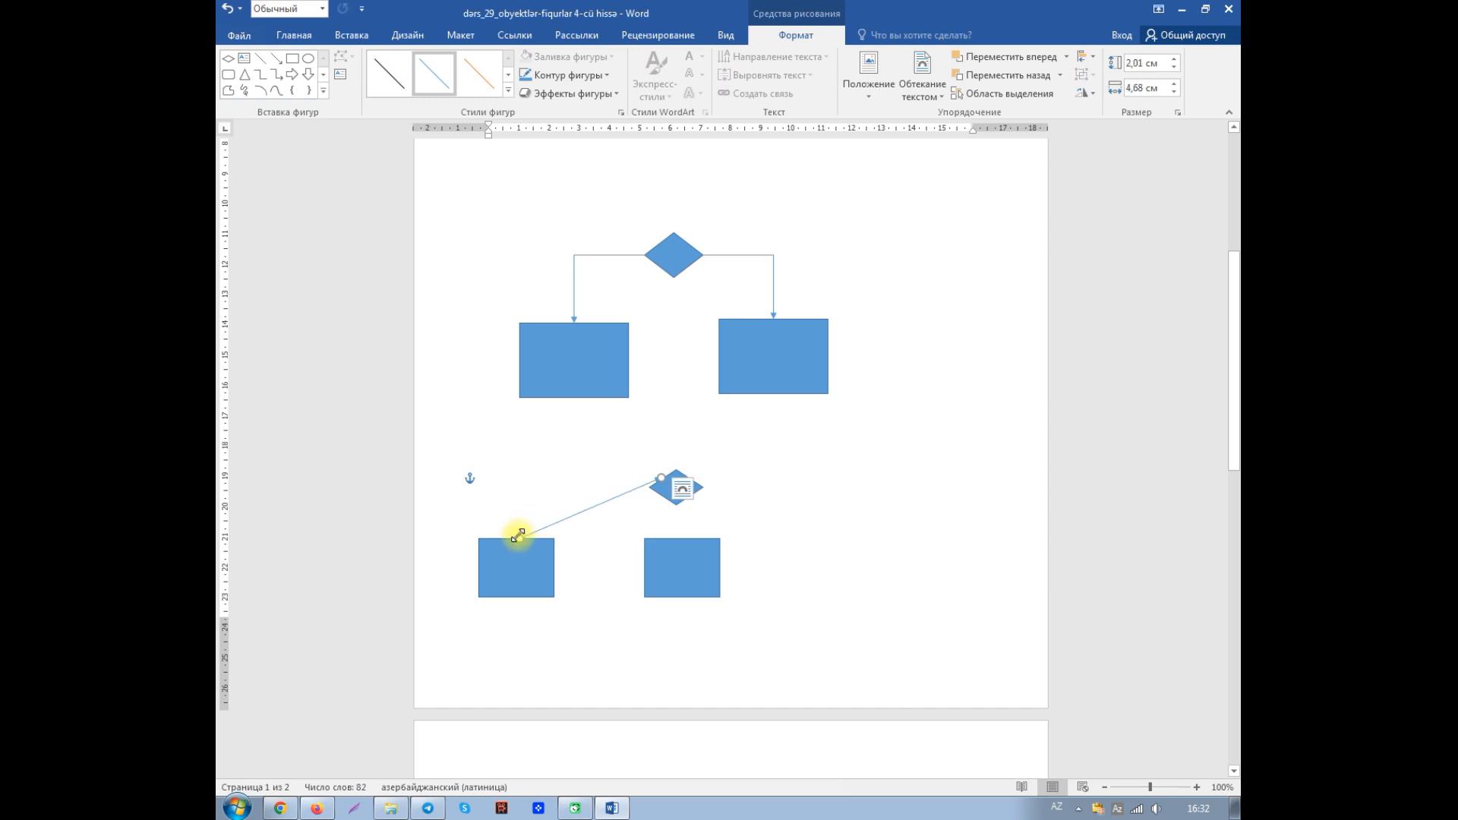
left_click(276, 58)
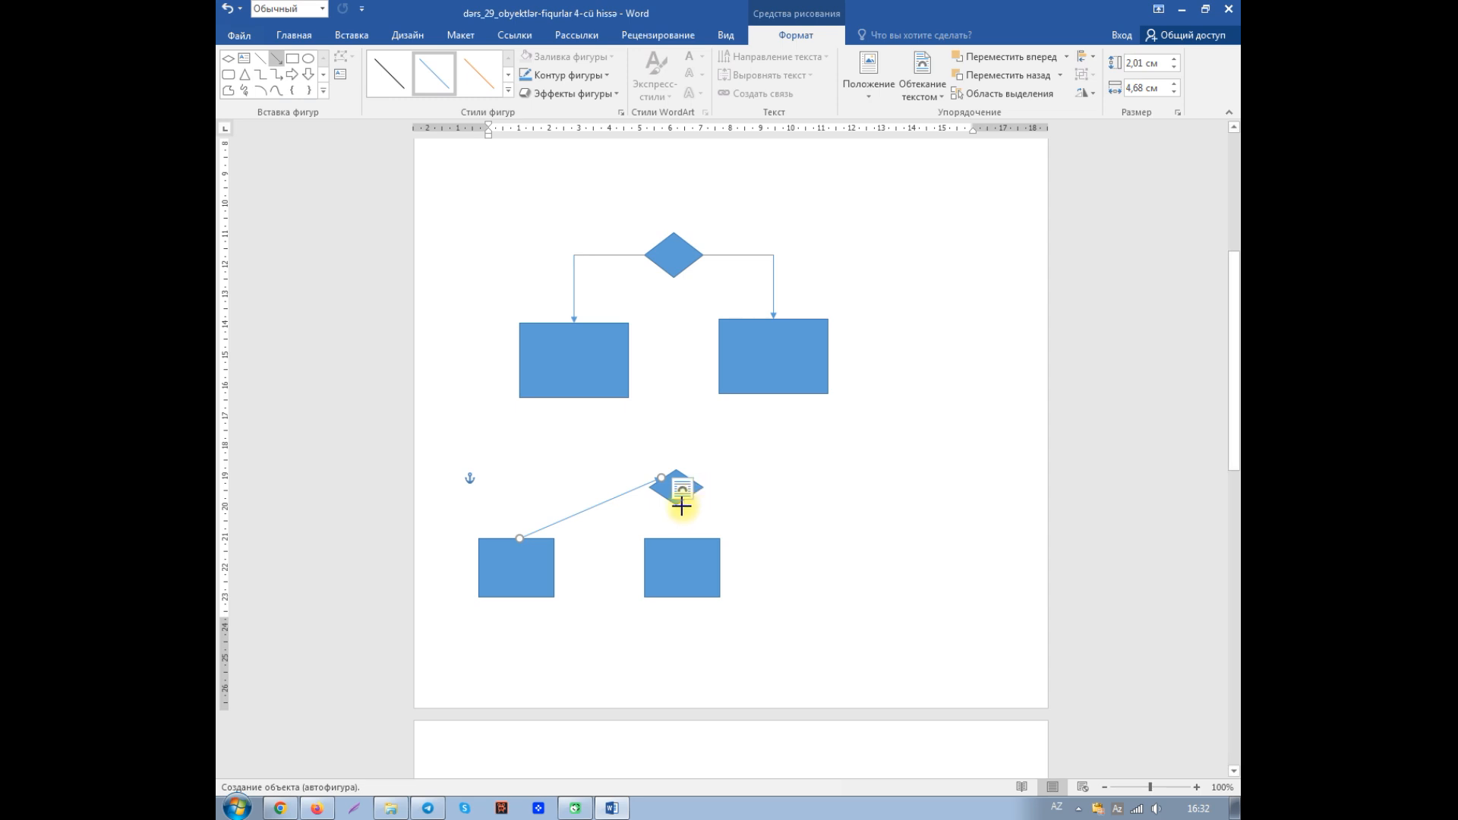
left_click_drag(681, 504, 689, 537)
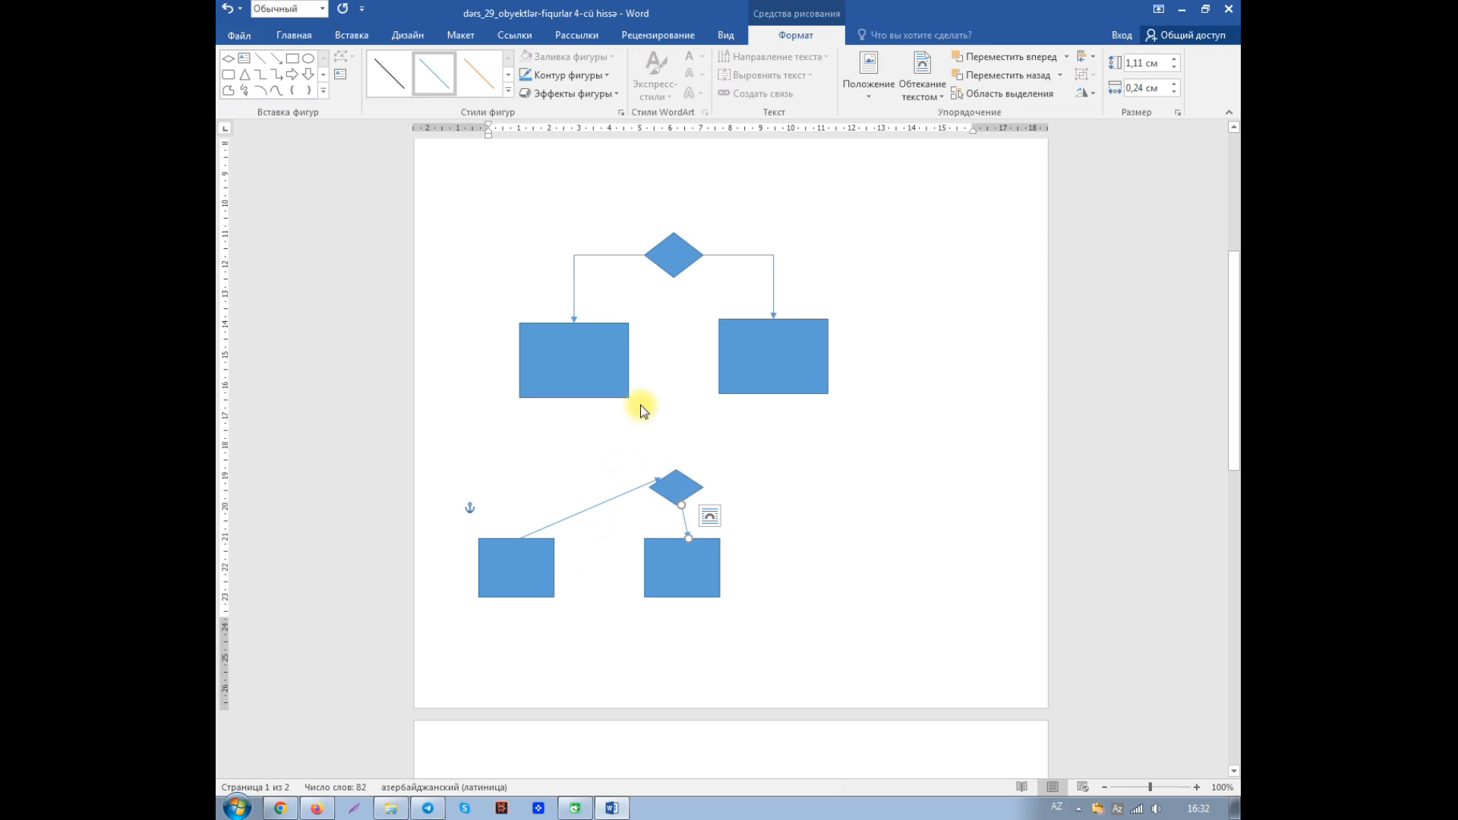
- Move the lower diamond left, centred between its two rectangles without moving the arrows, and select the drawing canvas above
left_click(679, 488)
left_click_drag(676, 486, 602, 502)
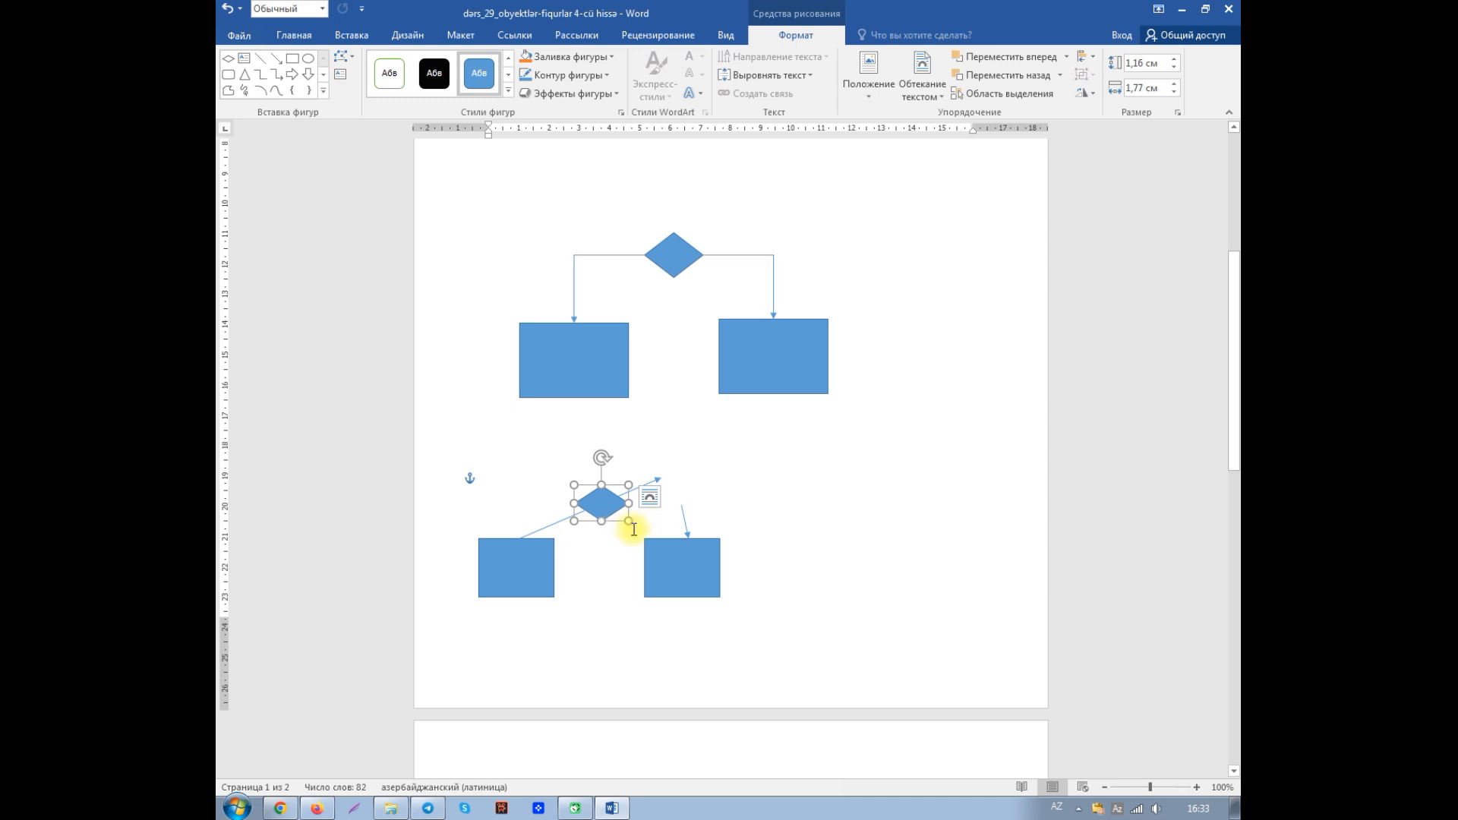
left_click(627, 568)
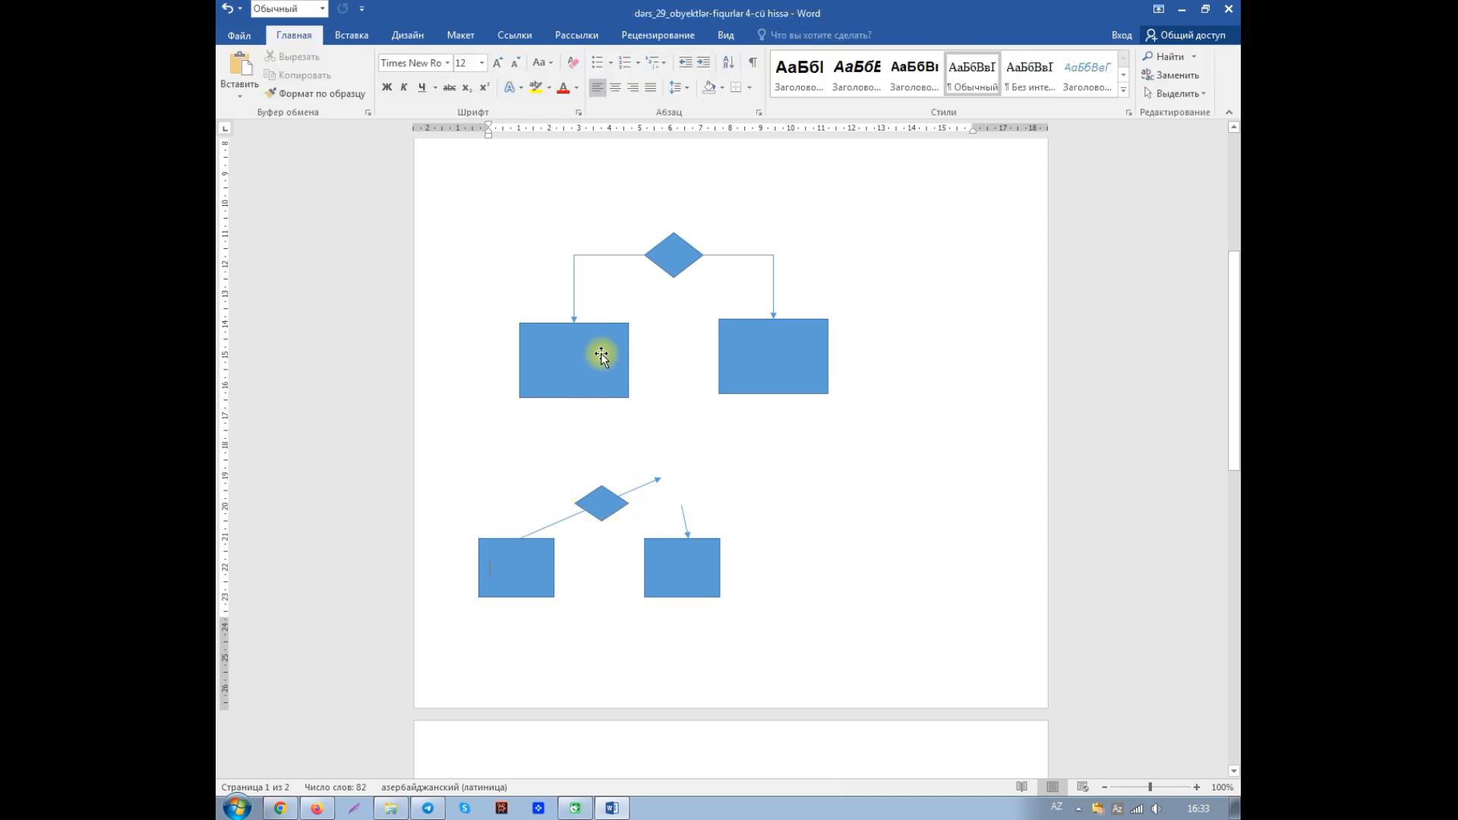
left_click(651, 292)
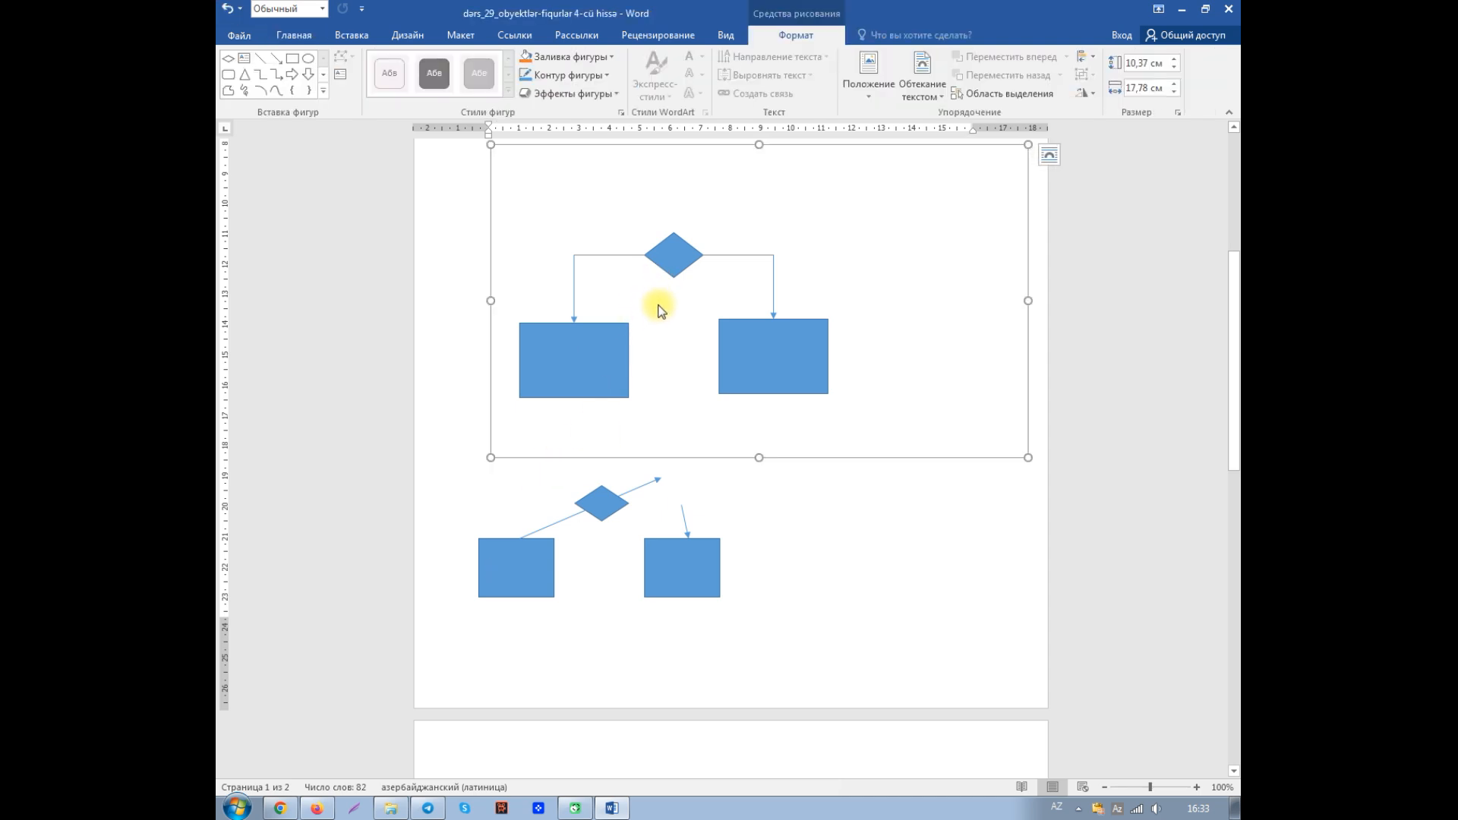